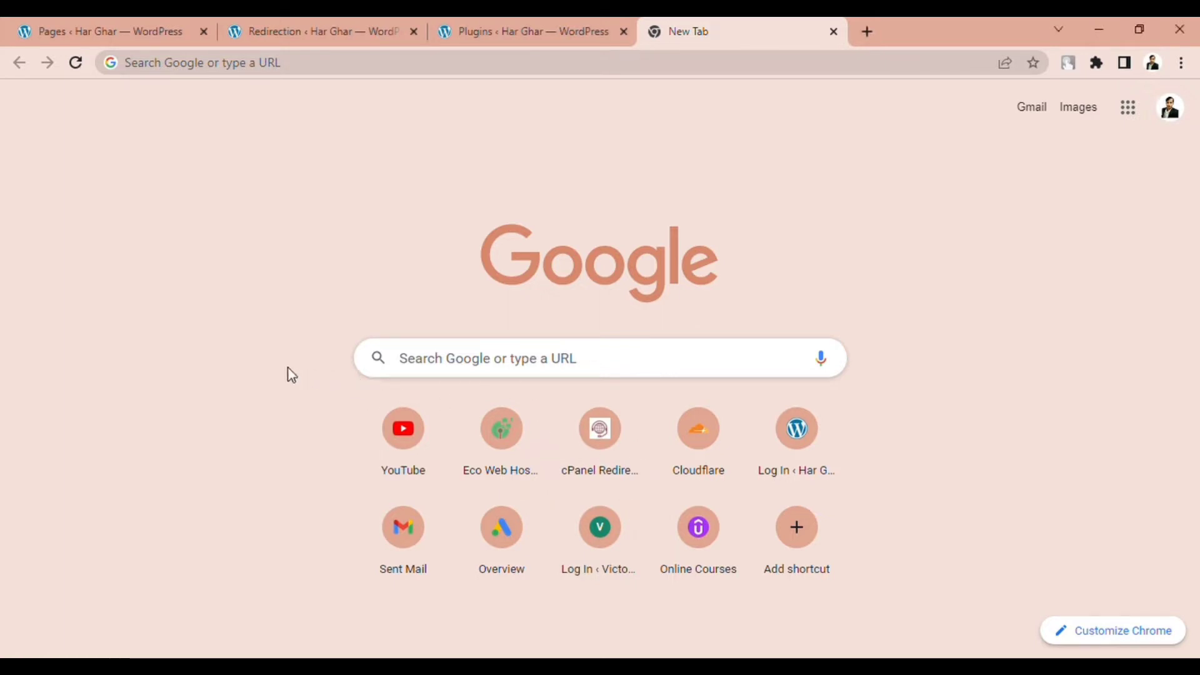
# Step: Open the Add Plugins page of the Har Ghar WordPress site in a separate browser tab
pyautogui.click(527, 17)
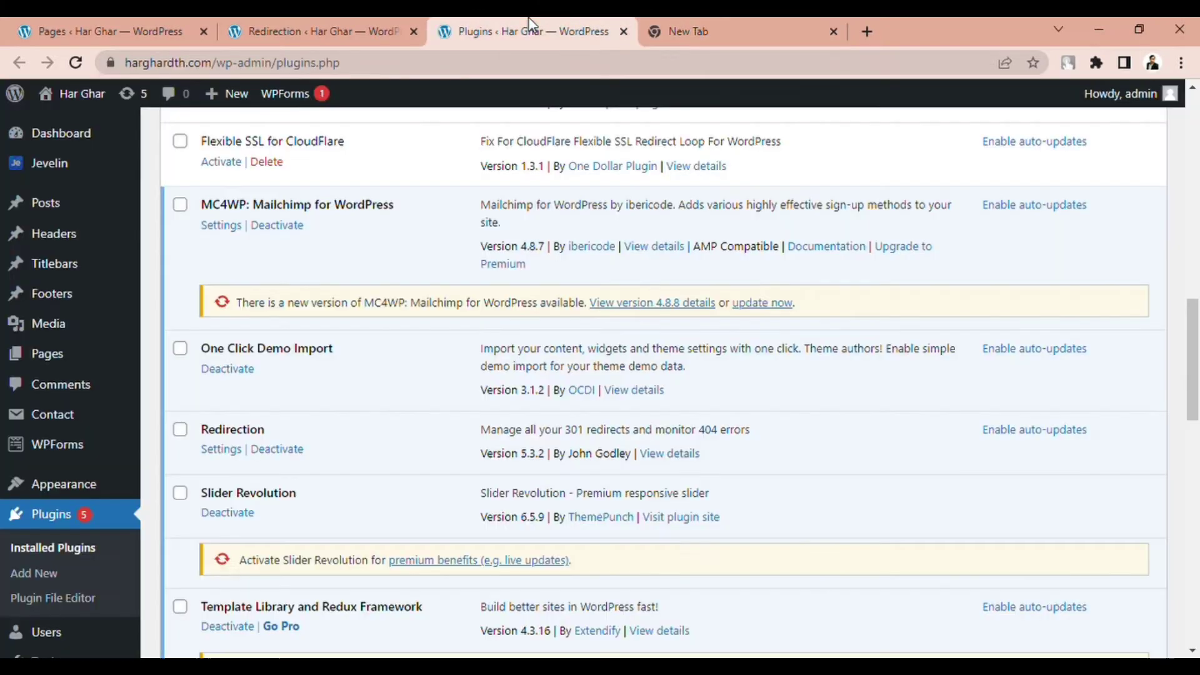
pyautogui.click(356, 17)
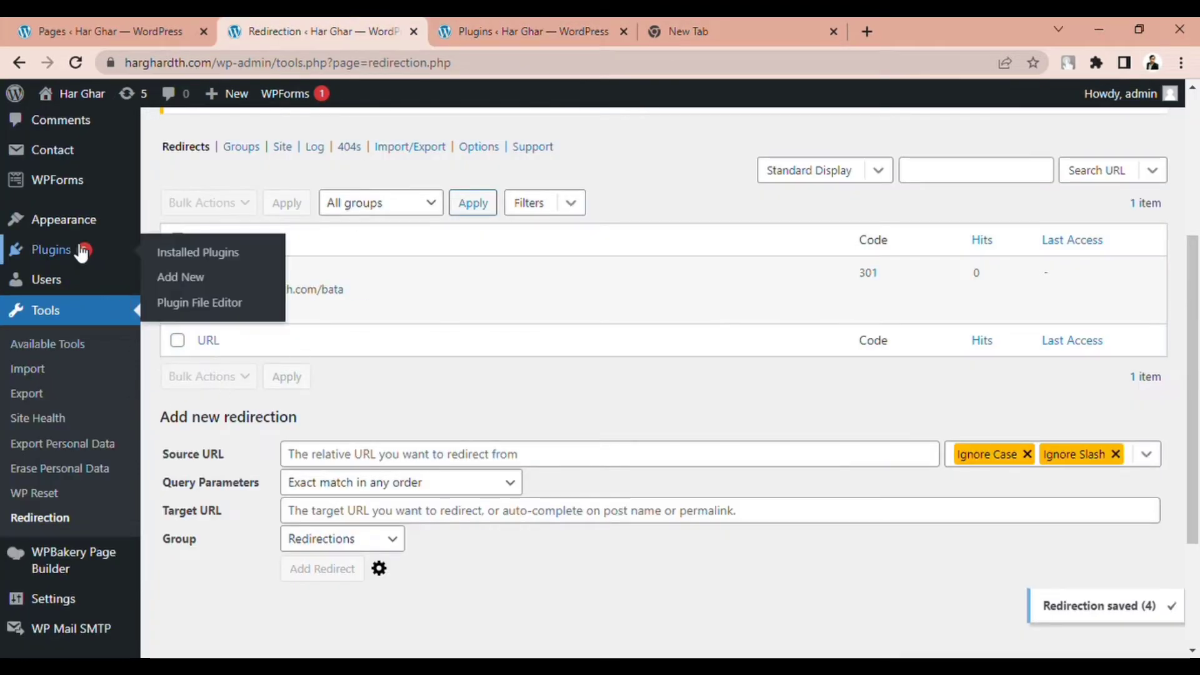
pyautogui.scroll(5, 227, 113)
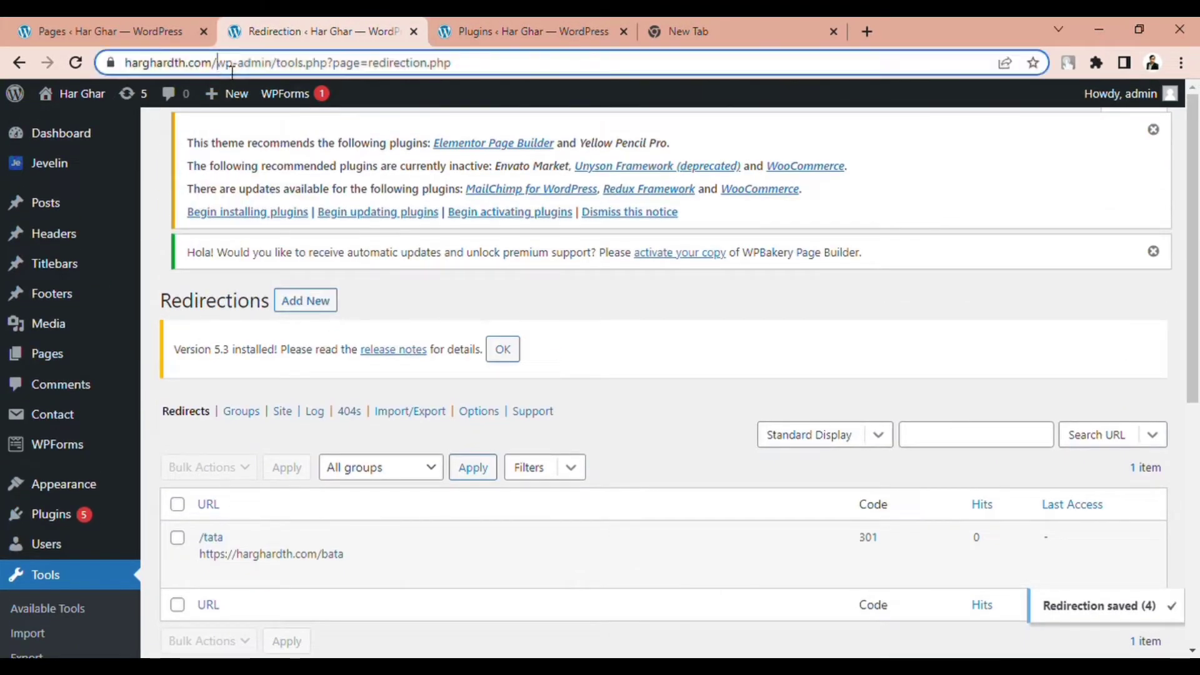
pyautogui.click(185, 19)
pyautogui.click(309, 18)
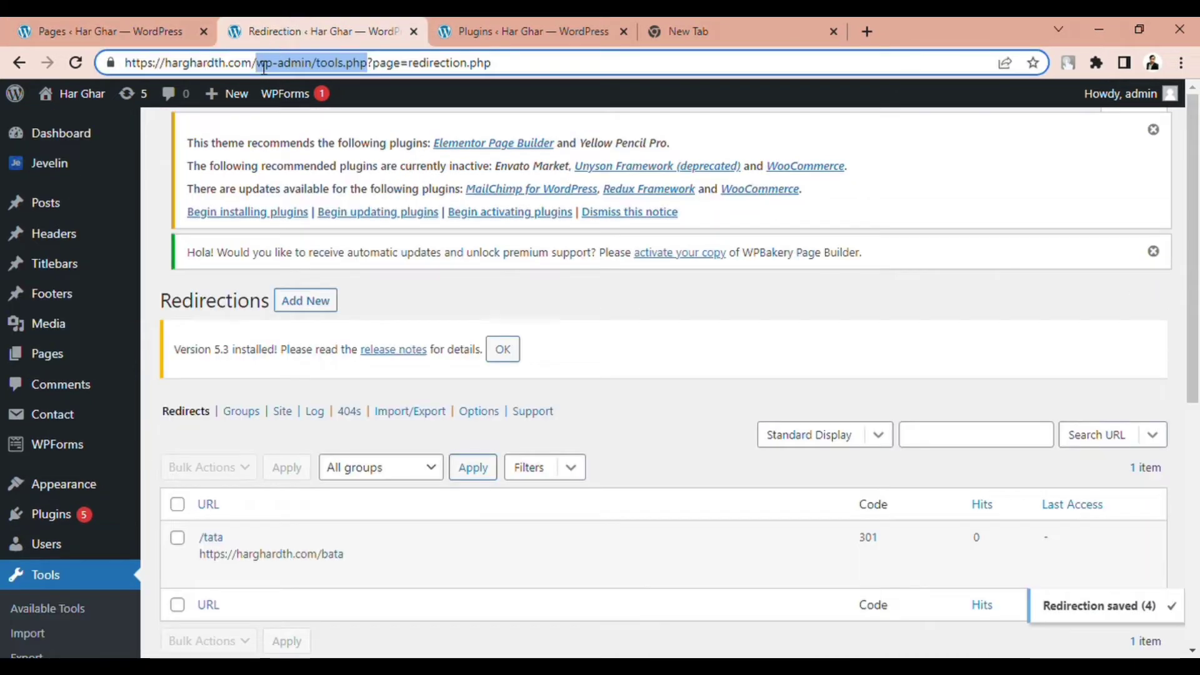
pyautogui.scroll(-2, 125, 406)
pyautogui.moveTo(62, 431)
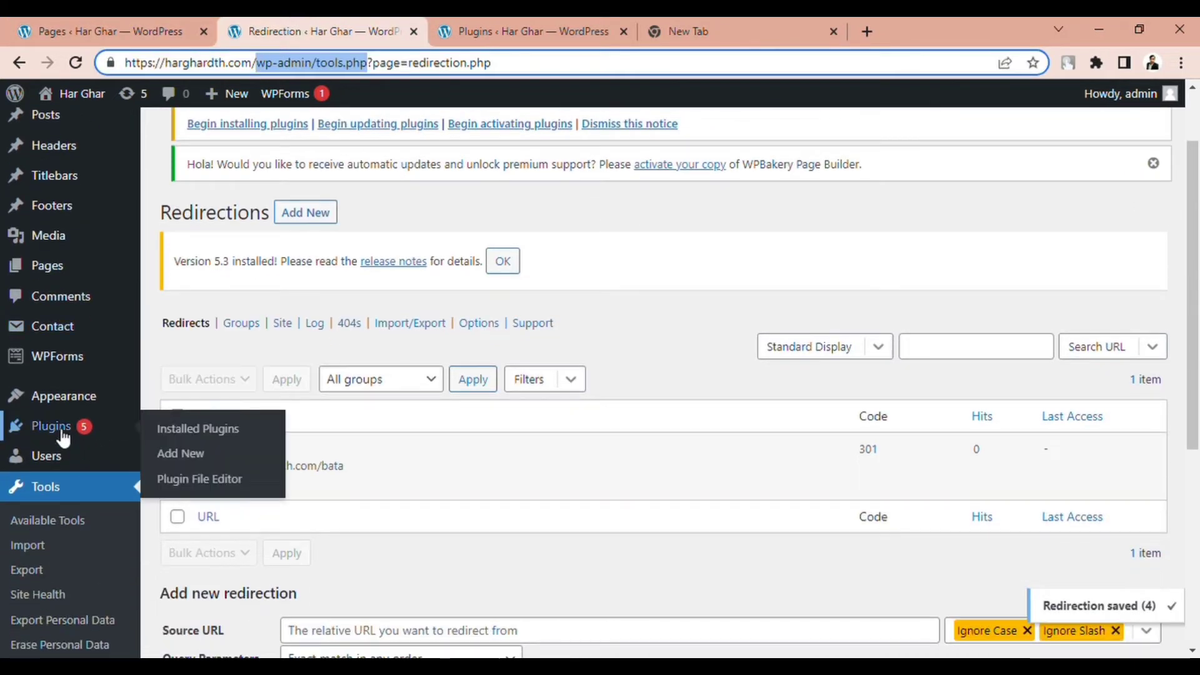
pyautogui.middleClick(181, 454)
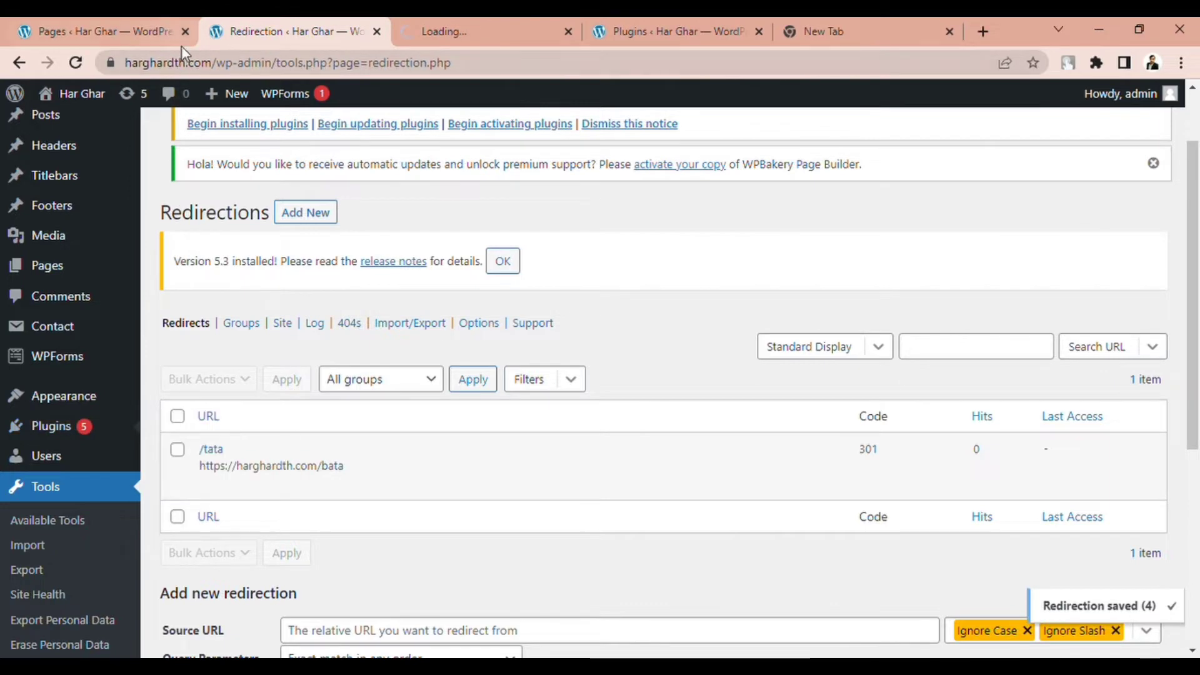
# Step: Close the Pages and installed Plugins browser tabs and switch to the Add Plugins page
pyautogui.click(203, 32)
pyautogui.click(566, 33)
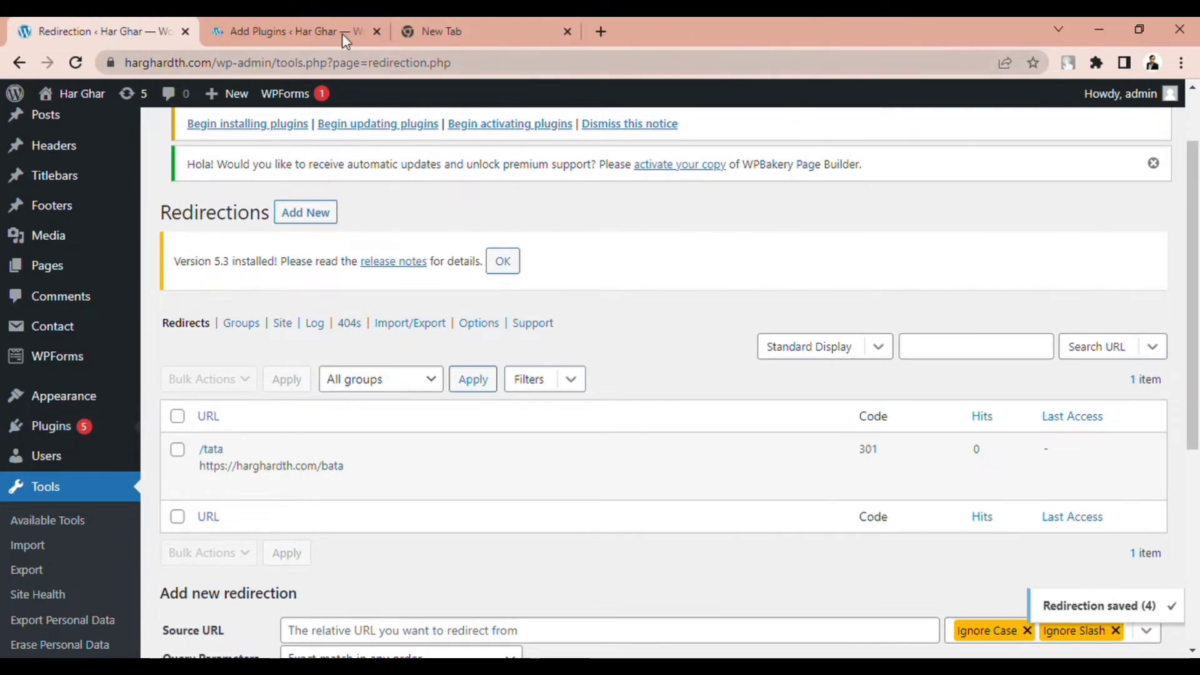
pyautogui.click(342, 32)
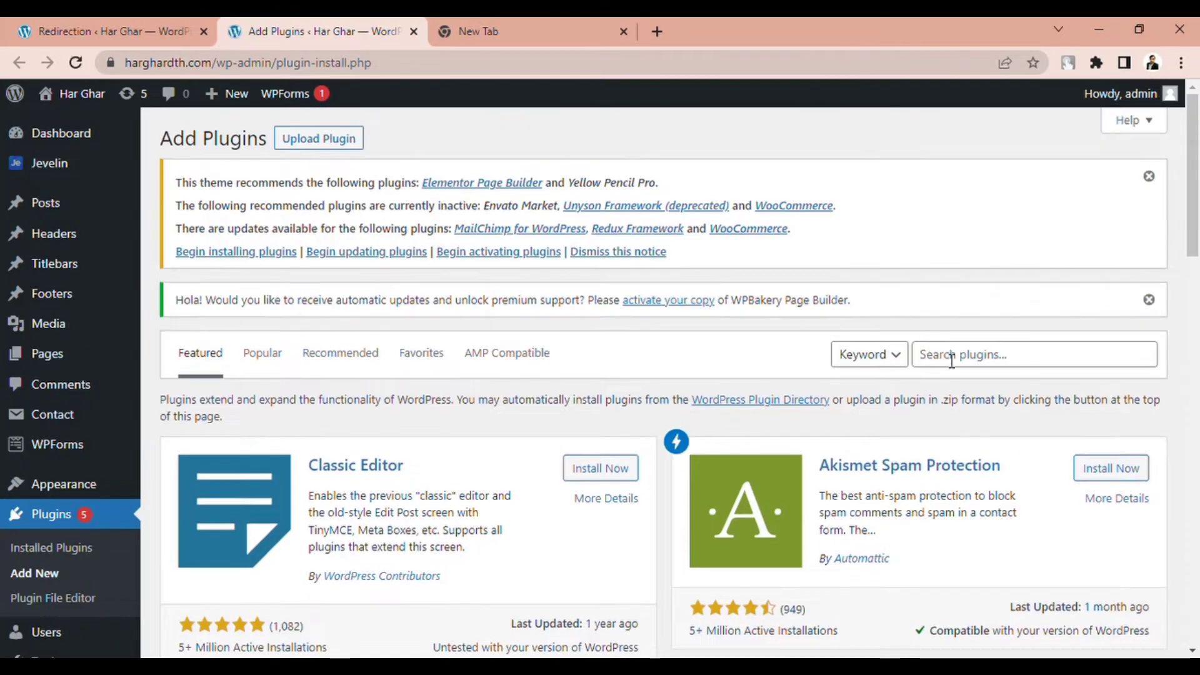
# Step: Search the plugin directory for "yoast" and locate the Yoast SEO plugin among the results
pyautogui.click(952, 363)
pyautogui.write('yoast')
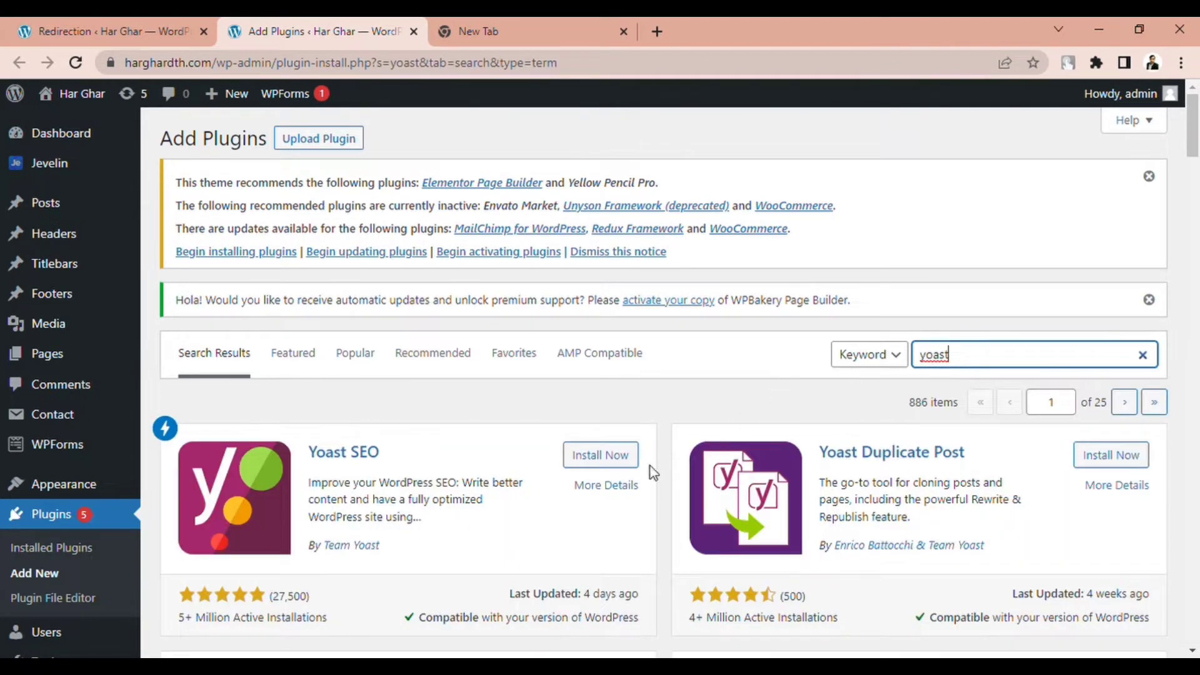
pyautogui.scroll(-3, 648, 469)
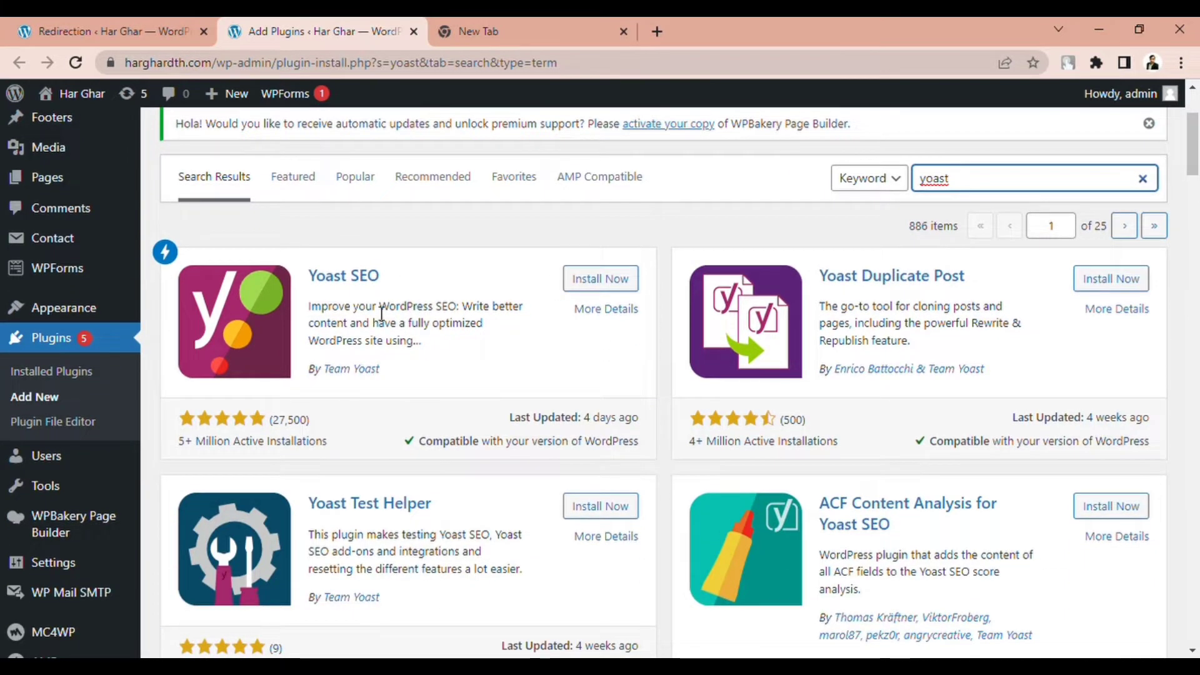
pyautogui.moveTo(354, 435); pyautogui.dragTo(161, 427)
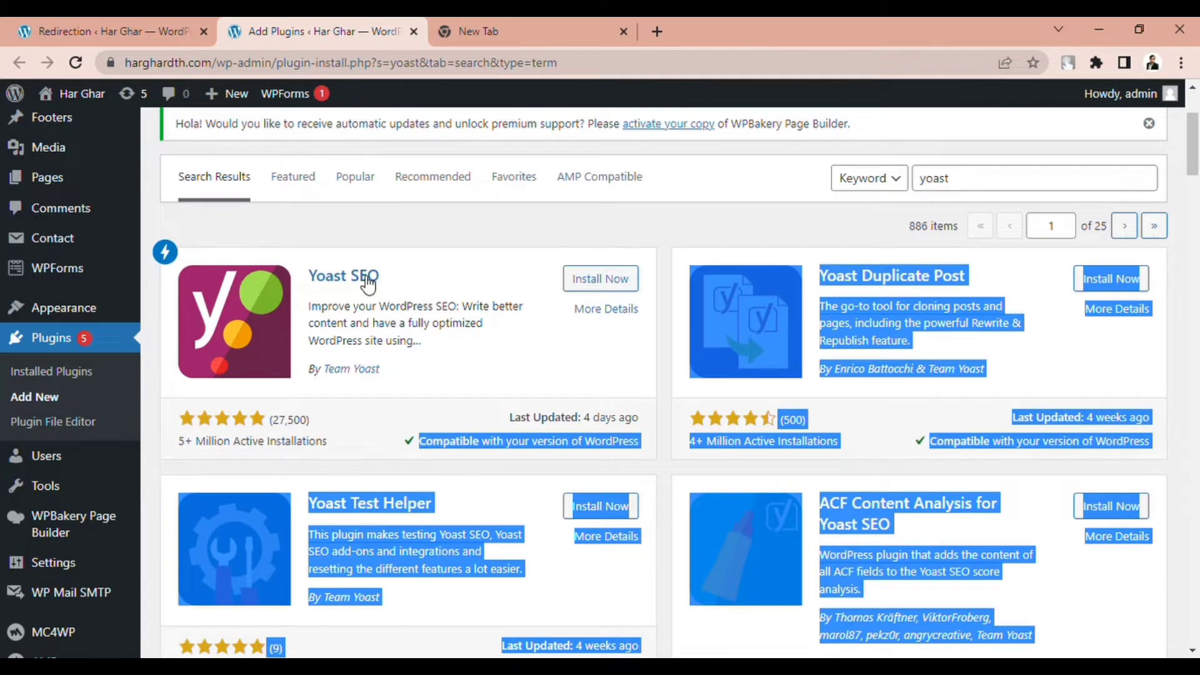
pyautogui.click(406, 219)
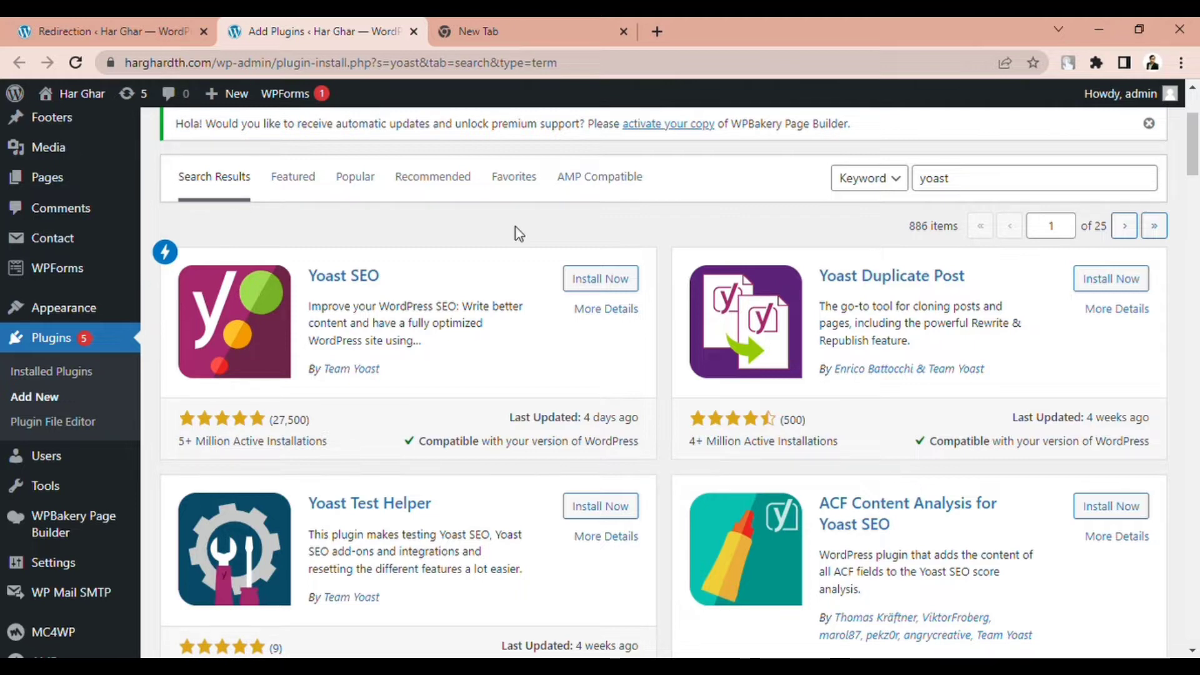
# Step: Install the Yoast SEO plugin and activate it
pyautogui.click(624, 286)
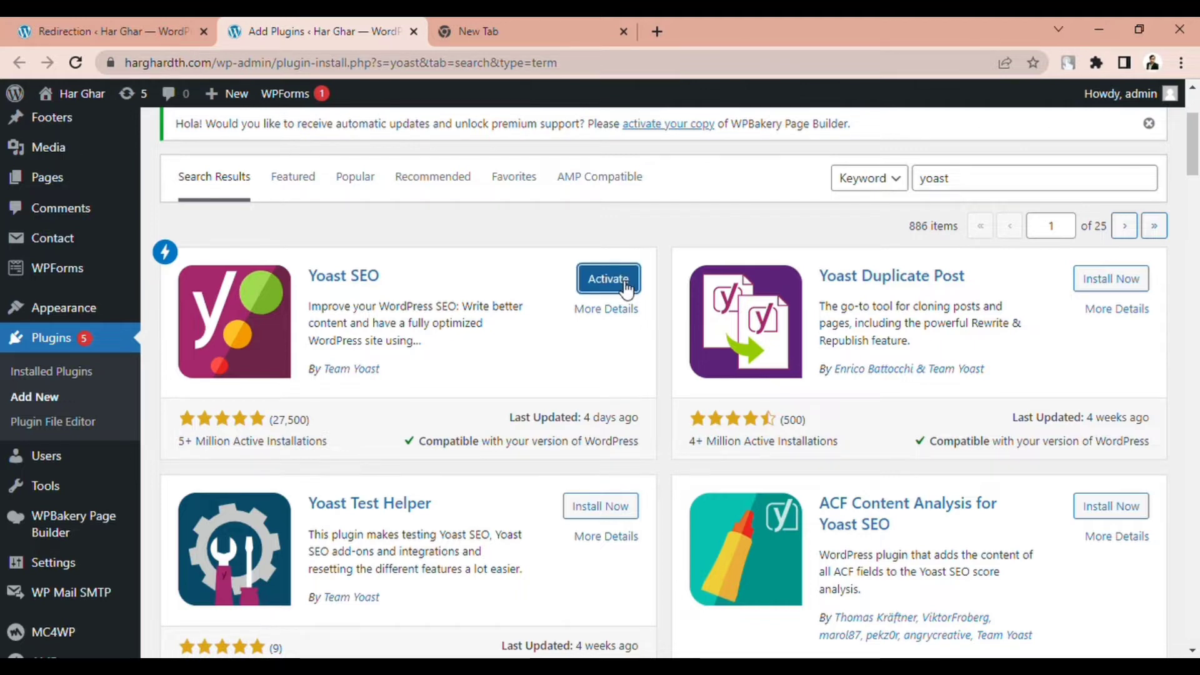
pyautogui.click(624, 285)
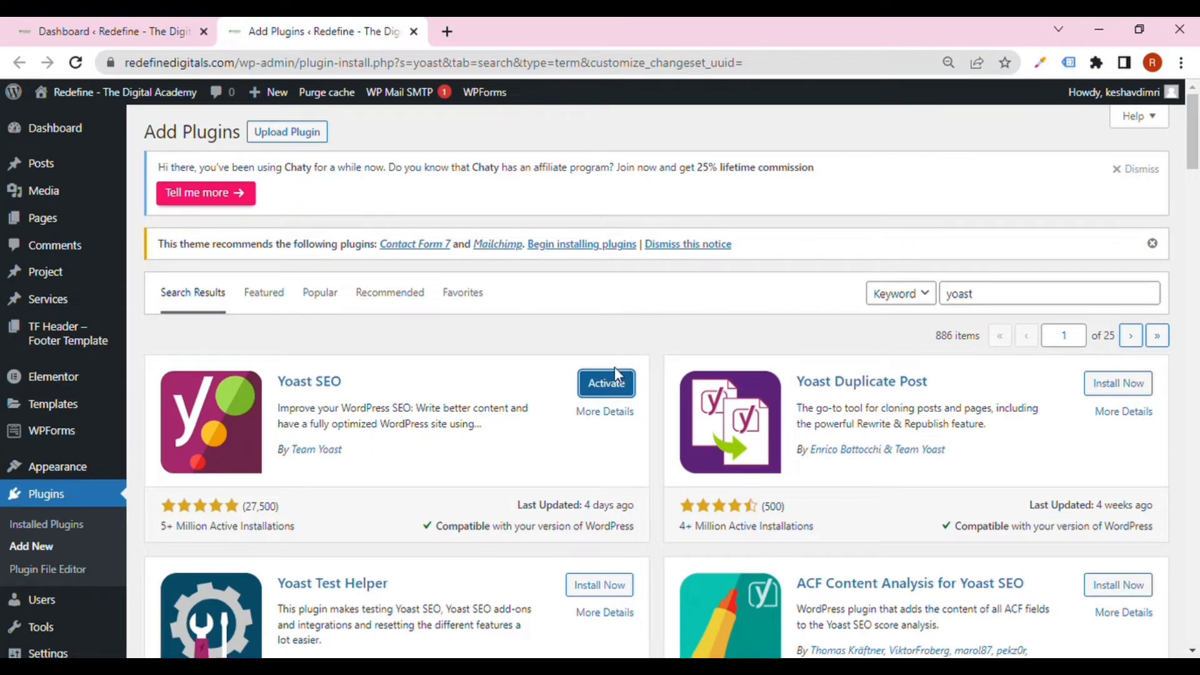
pyautogui.click(609, 383)
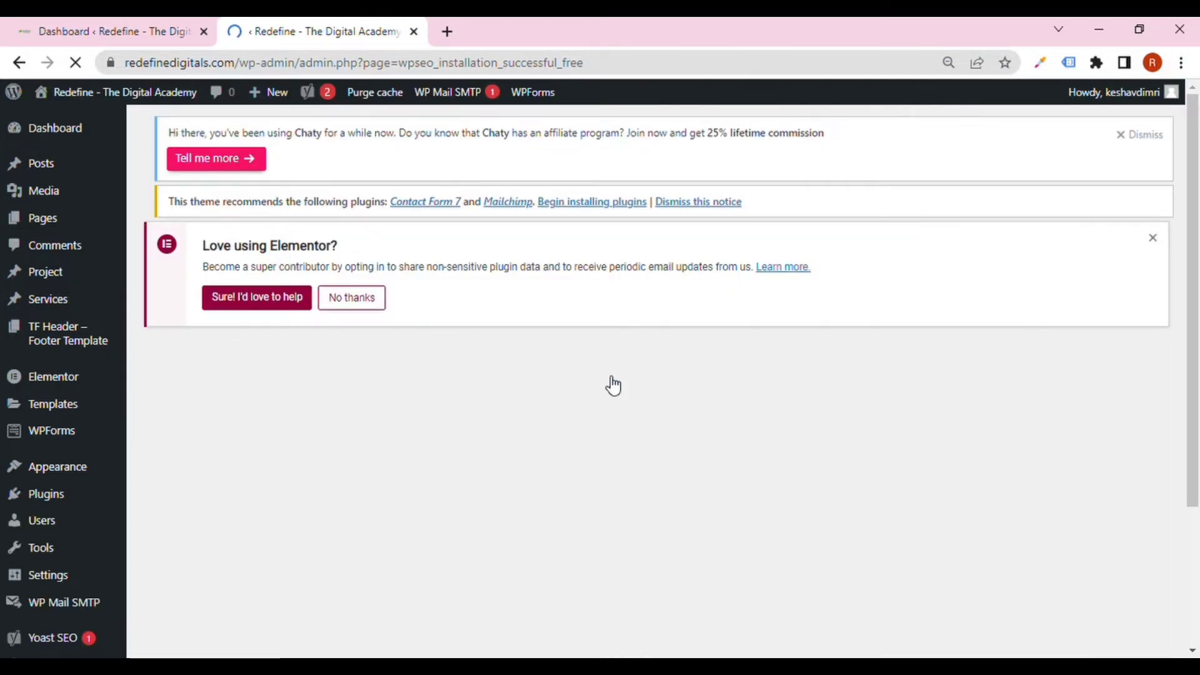
# Step: Start the first-time configuration of Yoast SEO from the installation success page
pyautogui.scroll(-4, 609, 381)
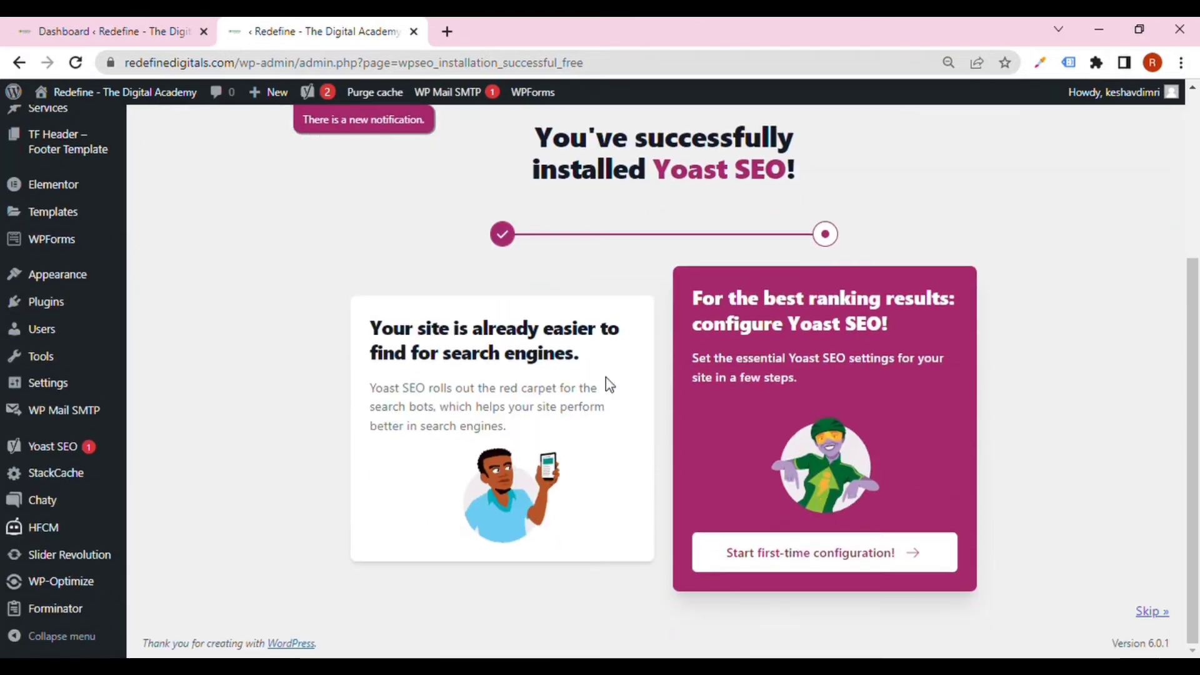
pyautogui.click(801, 555)
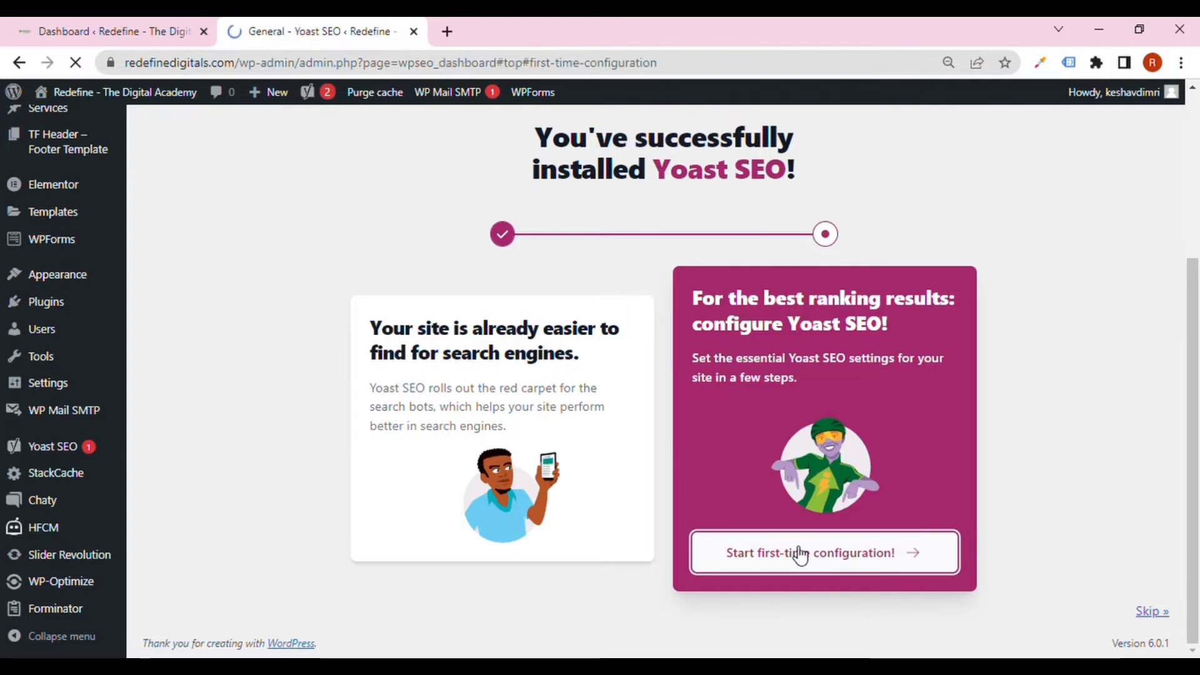
pyautogui.scroll(-2, 558, 514)
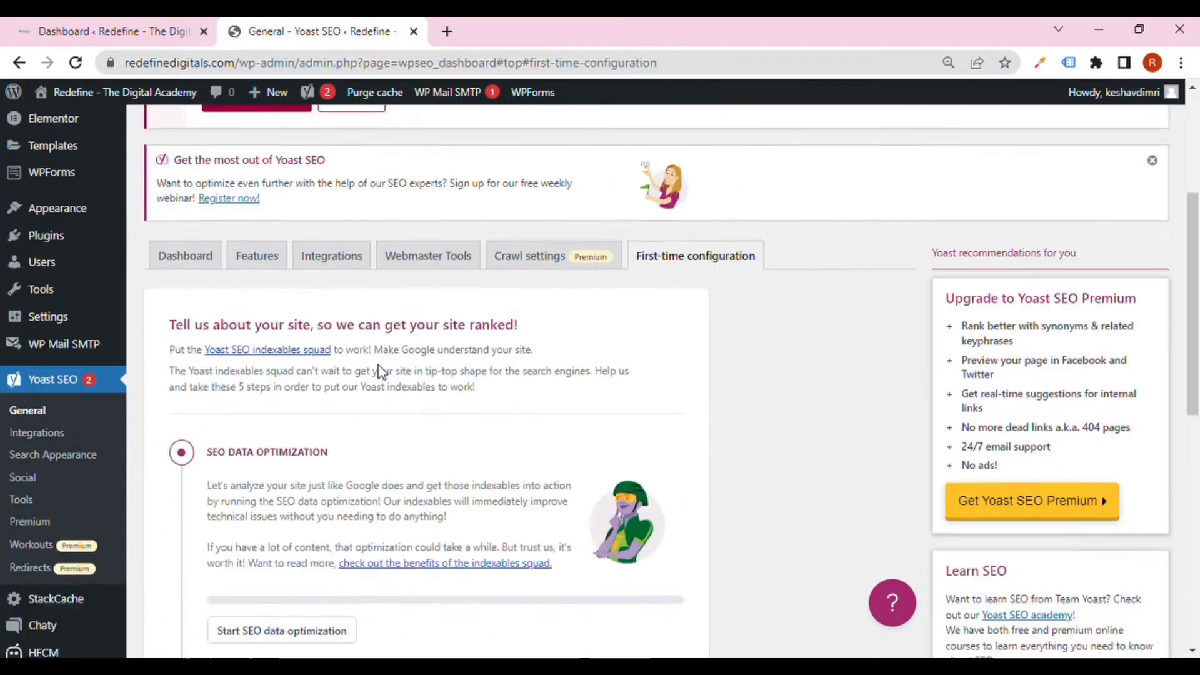
# Step: Run the SEO data optimization and continue to the site representation stage
pyautogui.scroll(-5, 380, 372)
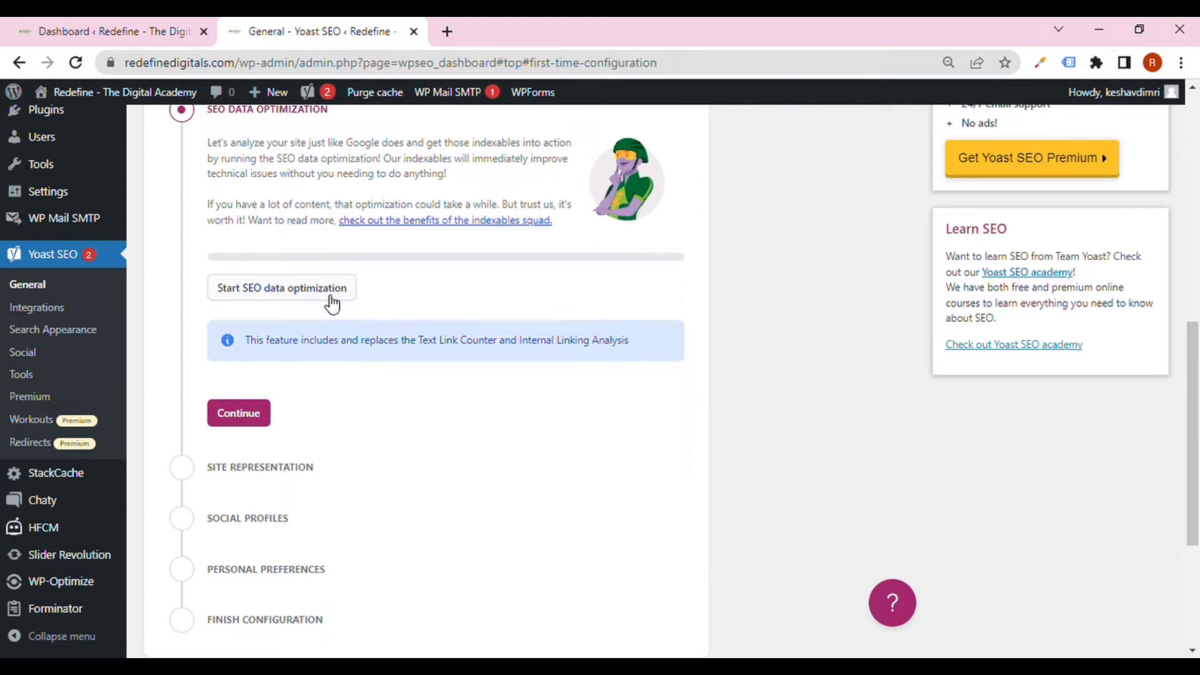
pyautogui.click(331, 301)
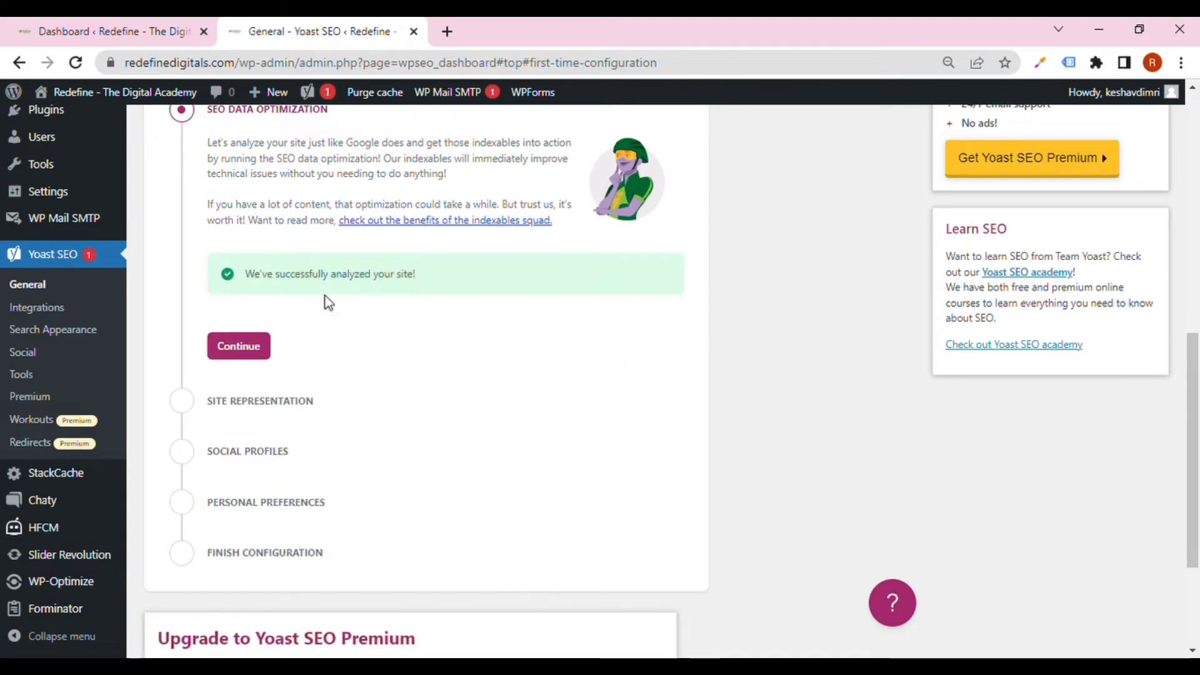
pyautogui.click(263, 347)
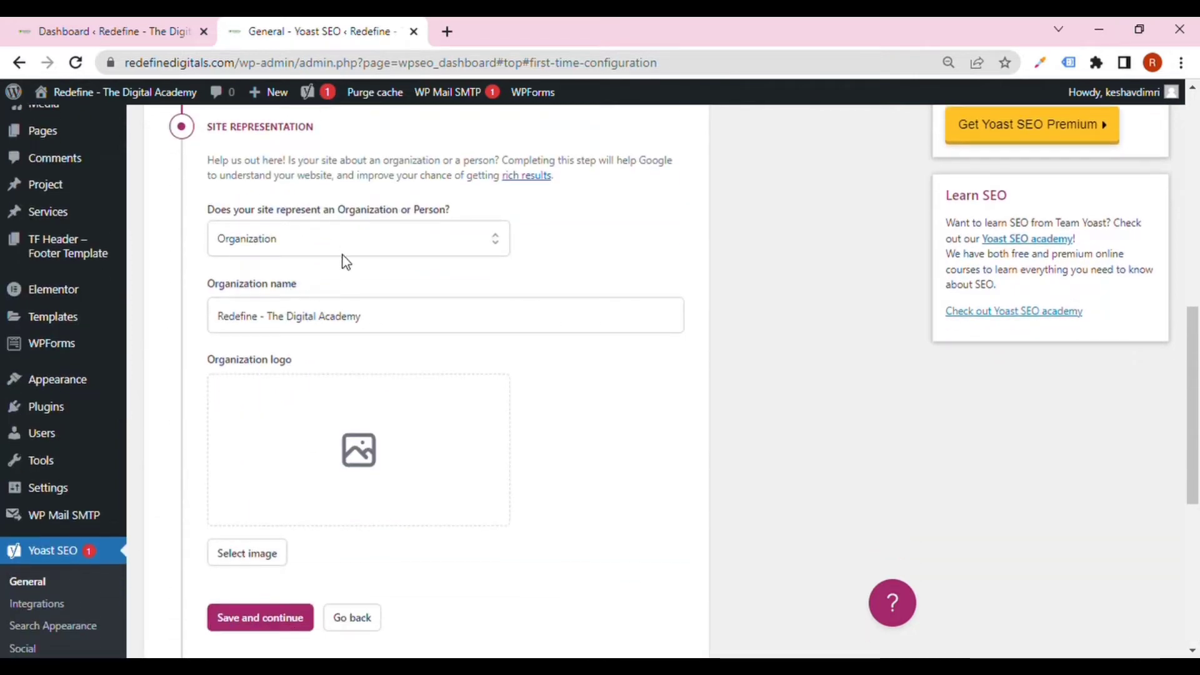
# Step: Set the organization logo to the wide red Redefine logo, 365 by 106 pixels, from the media library
pyautogui.click(366, 455)
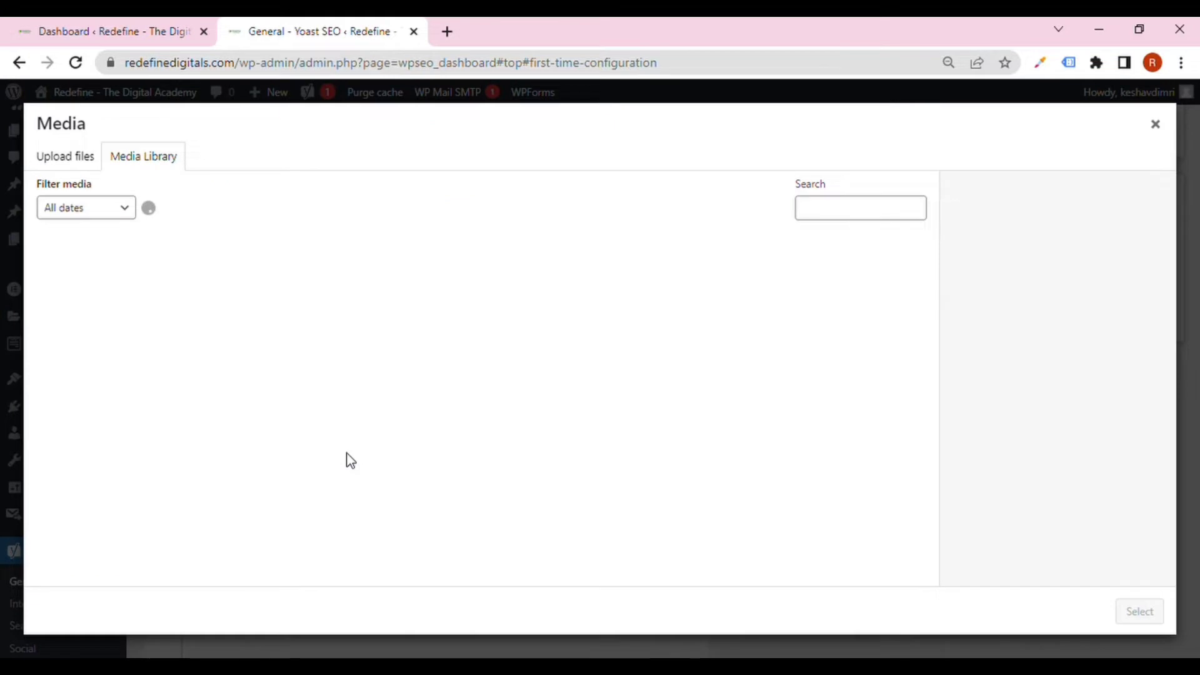
pyautogui.scroll(-2, 472, 377)
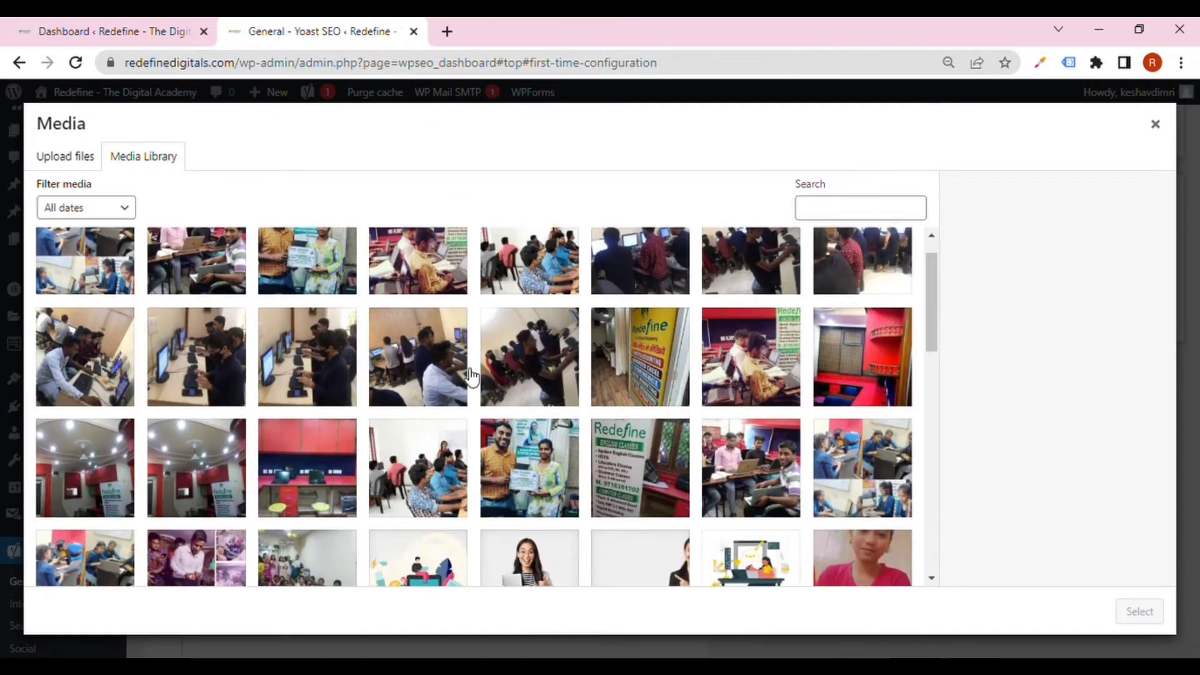
pyautogui.scroll(-8, 472, 377)
pyautogui.scroll(2, 472, 377)
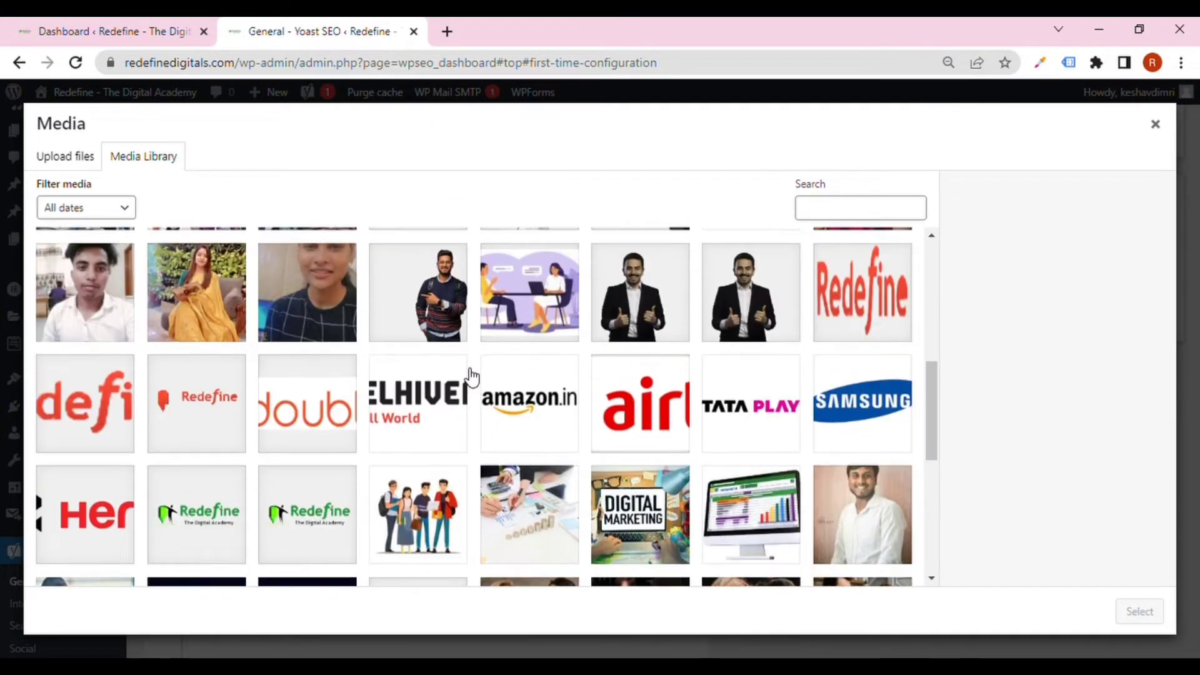
pyautogui.scroll(2, 472, 376)
pyautogui.click(74, 491)
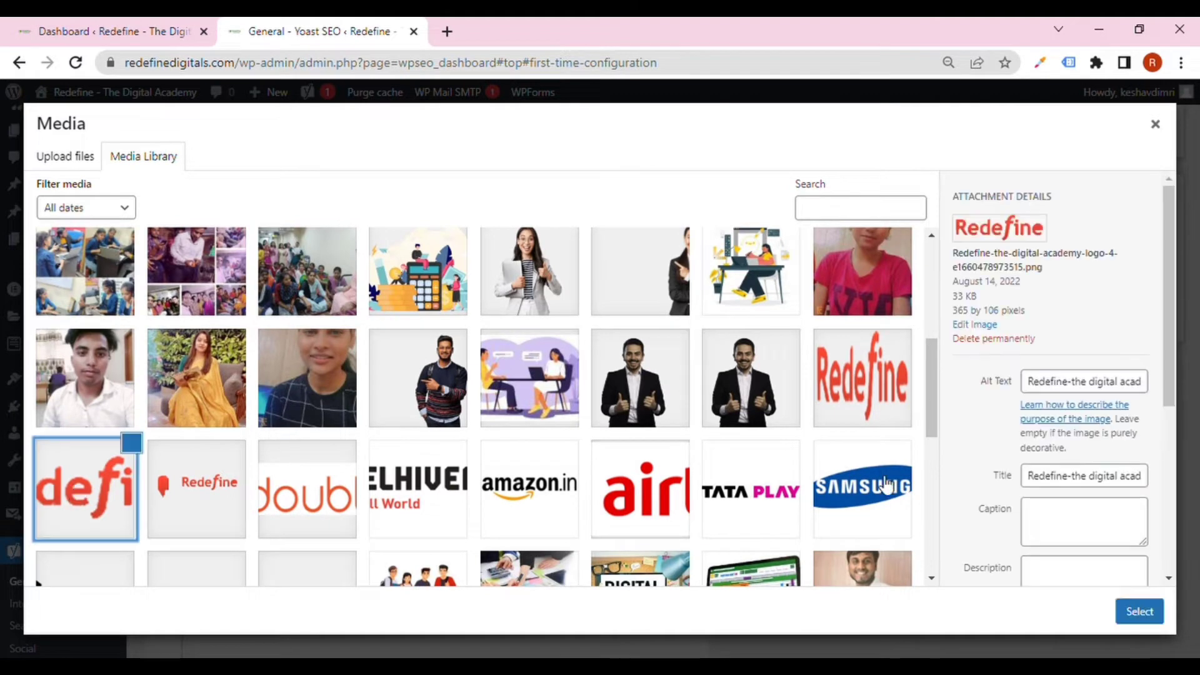
pyautogui.click(1130, 621)
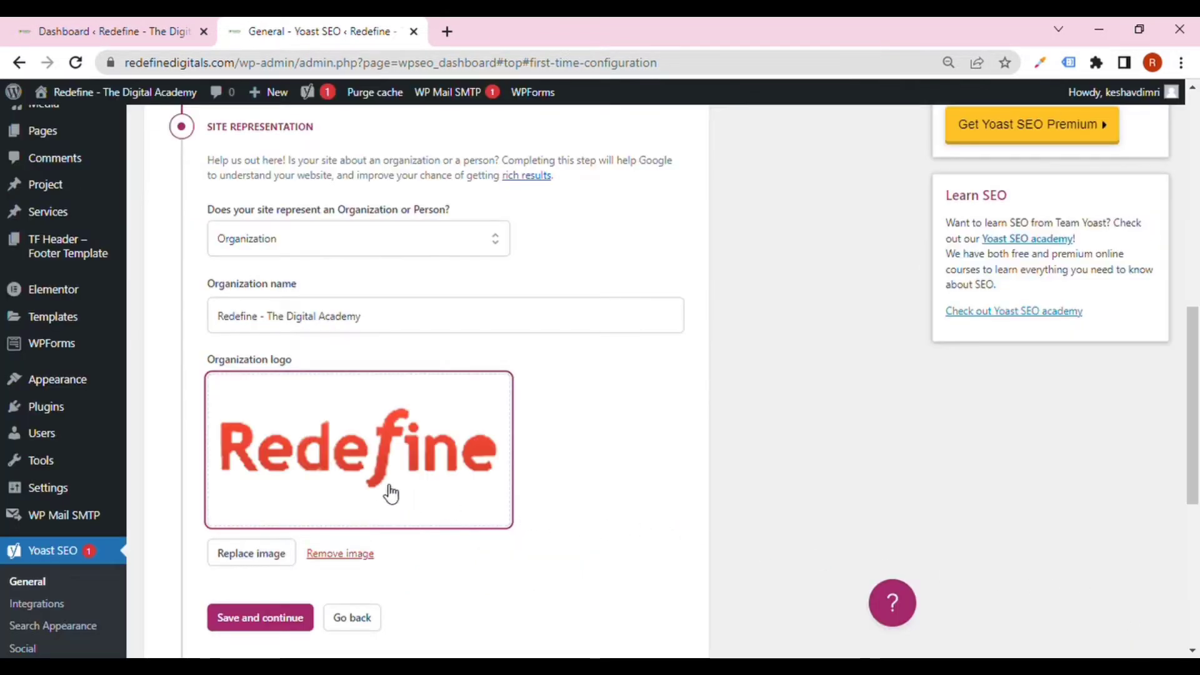
# Step: Save the site representation settings and continue past the social profiles with the Facebook and Twitter fields empty
pyautogui.scroll(-3, 380, 488)
pyautogui.click(278, 437)
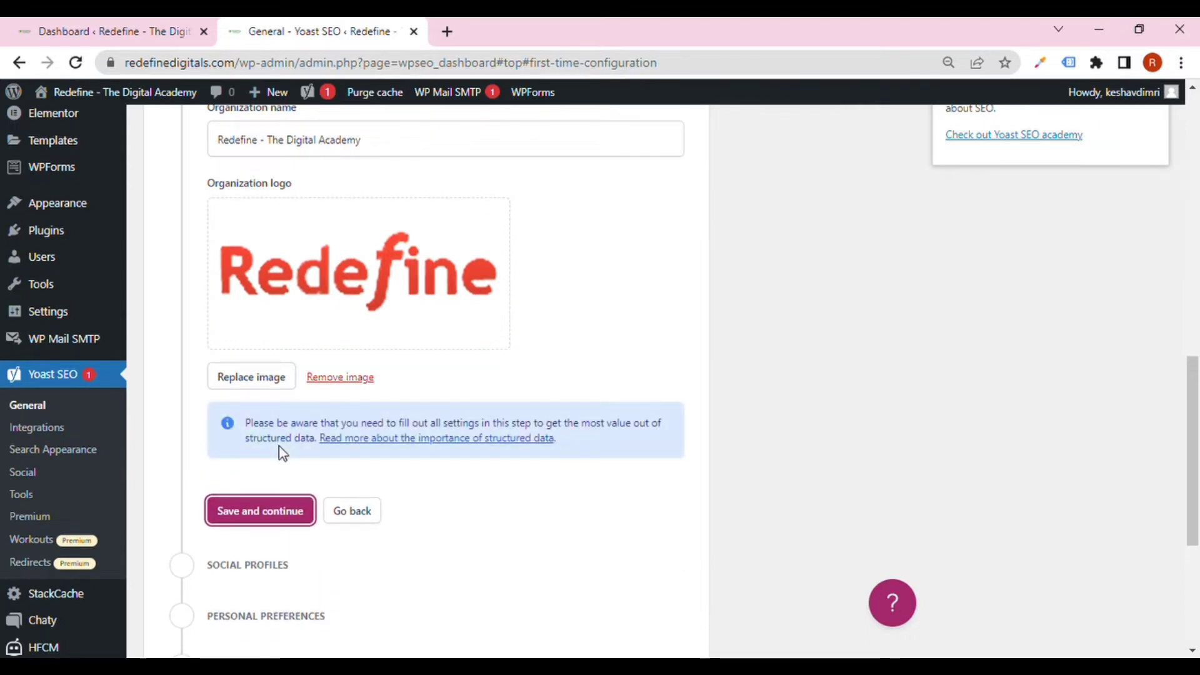
pyautogui.click(262, 515)
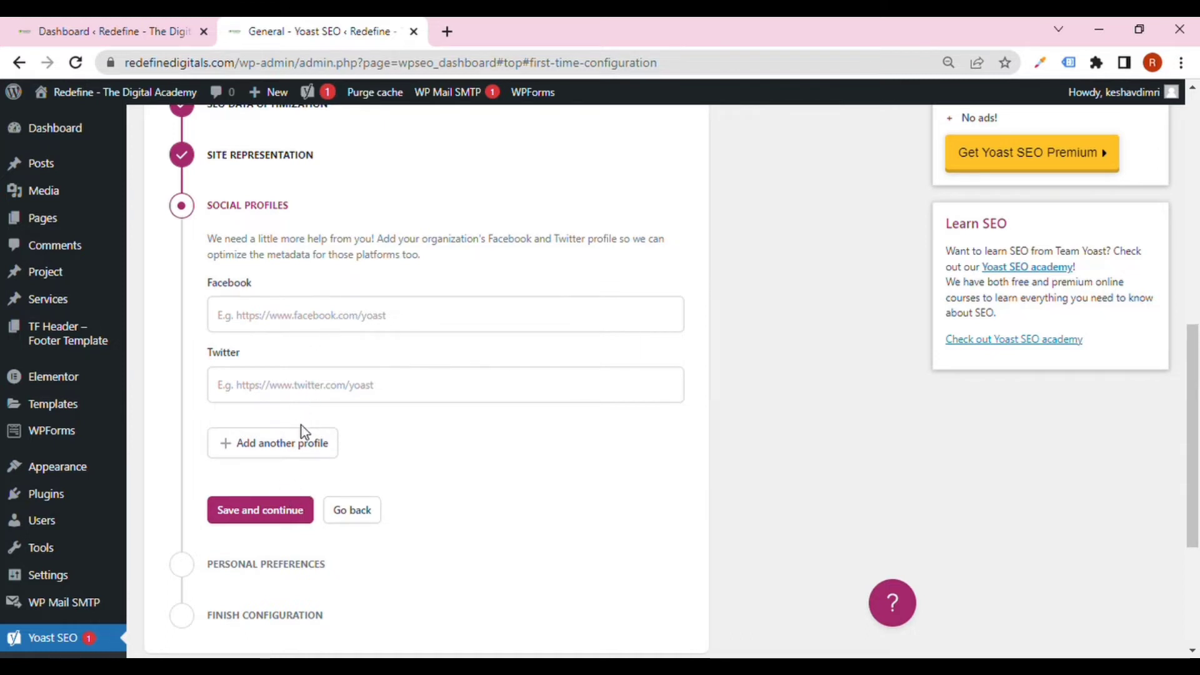
pyautogui.click(283, 519)
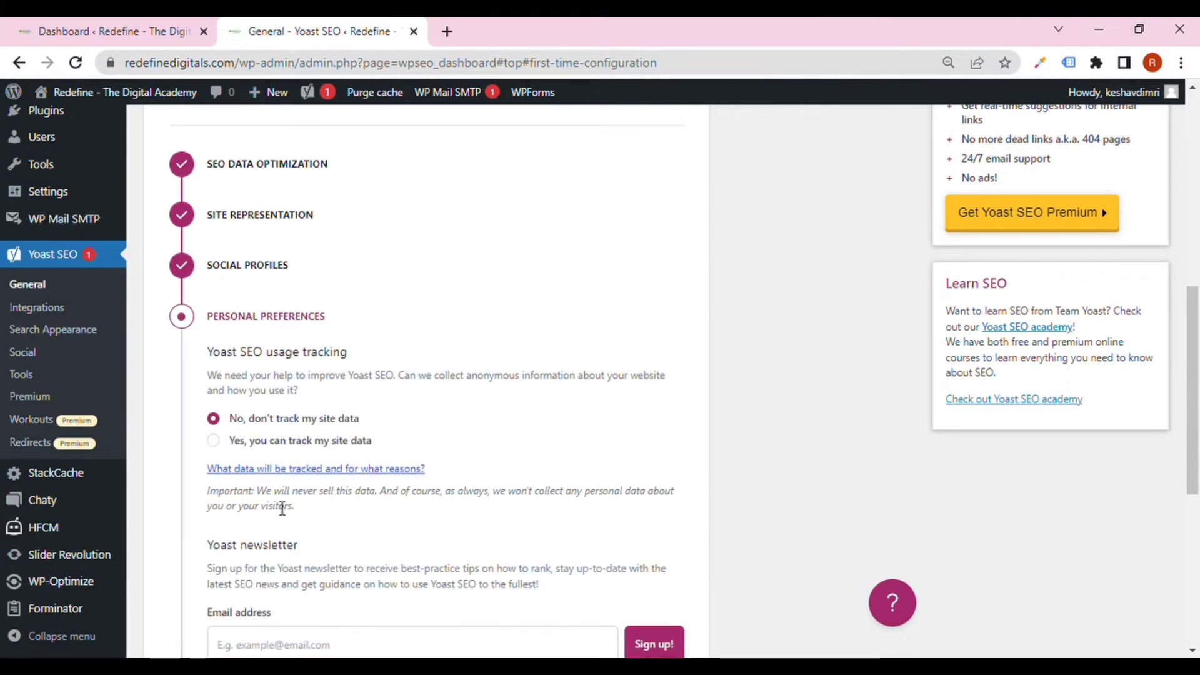
# Step: Review the usage tracking and newsletter options, then save the personal preferences with "No, don't track my site data" and no newsletter e-mail
pyautogui.scroll(-4, 282, 508)
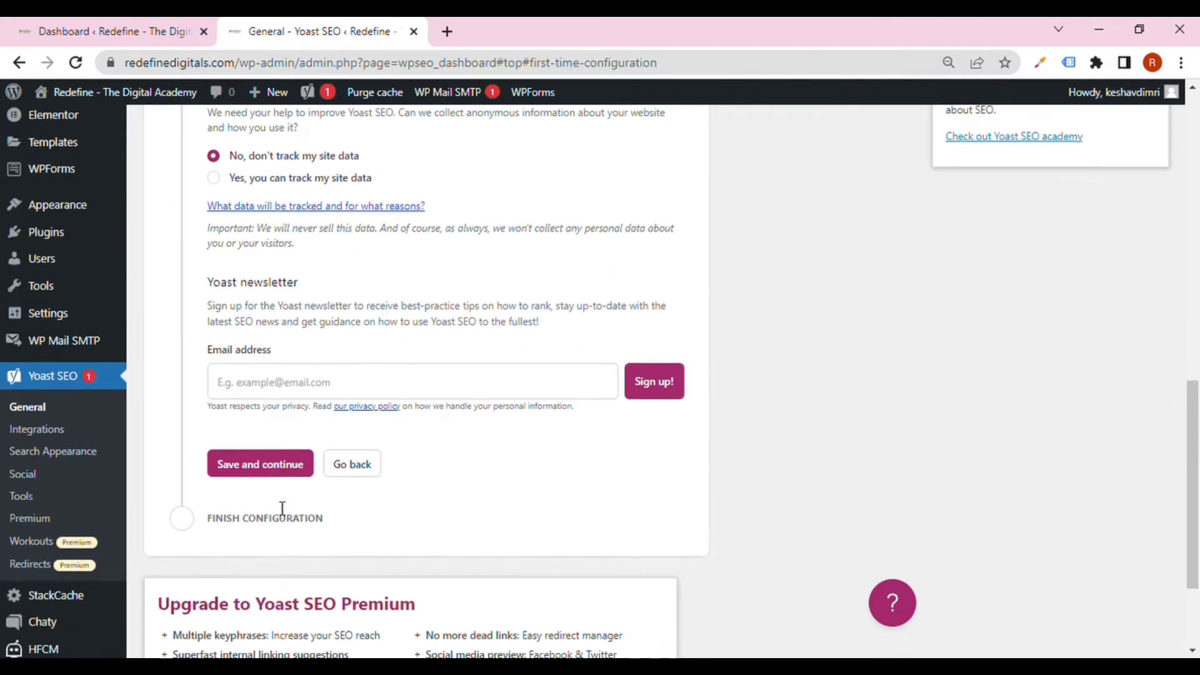
pyautogui.click(275, 391)
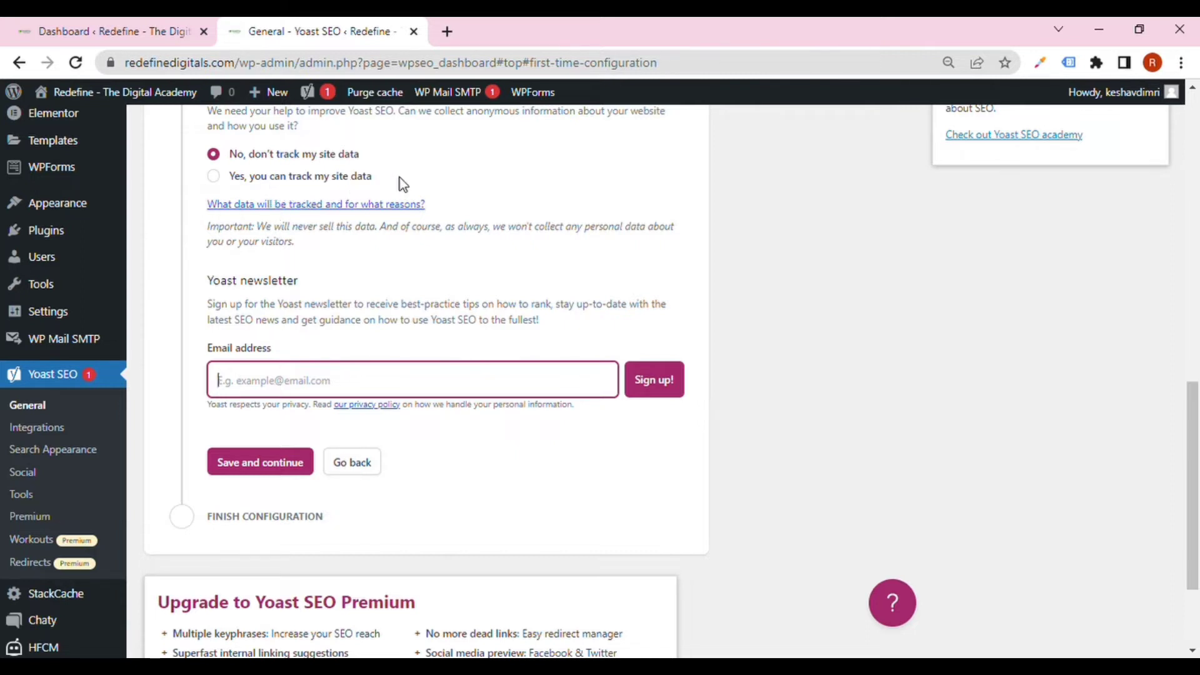
pyautogui.moveTo(403, 183); pyautogui.dragTo(236, 153)
pyautogui.scroll(3, 330, 256)
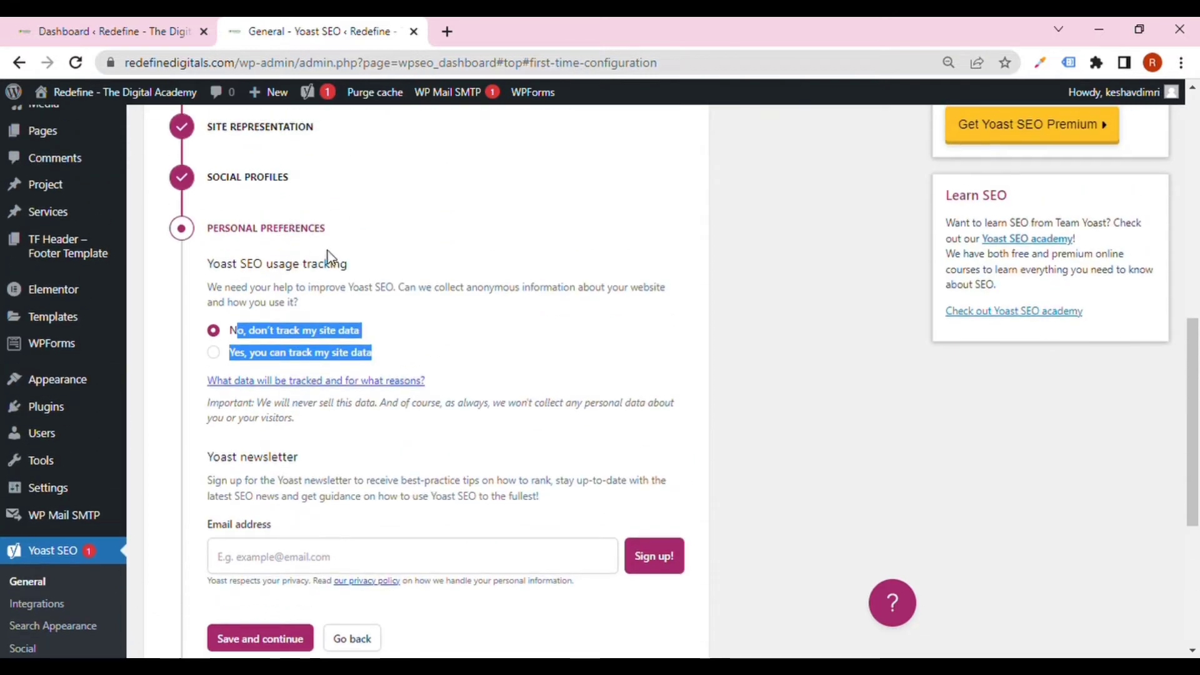
pyautogui.click(390, 315)
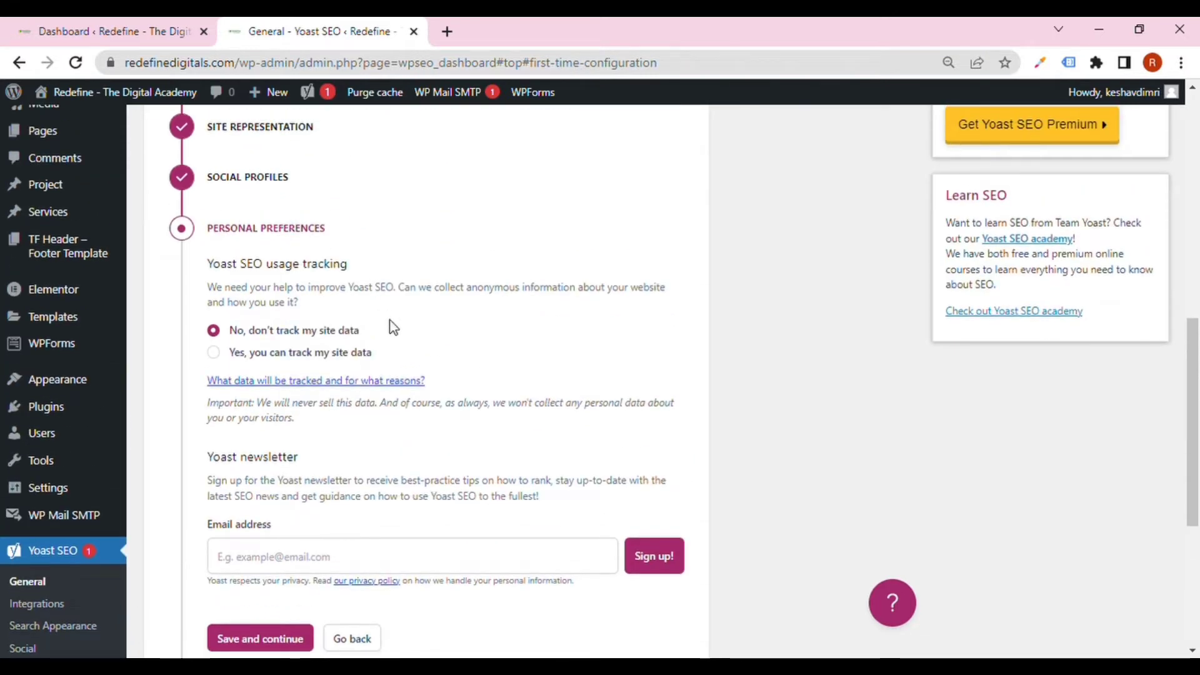
pyautogui.scroll(-3, 392, 327)
pyautogui.scroll(3, 388, 327)
pyautogui.moveTo(208, 288); pyautogui.dragTo(306, 306)
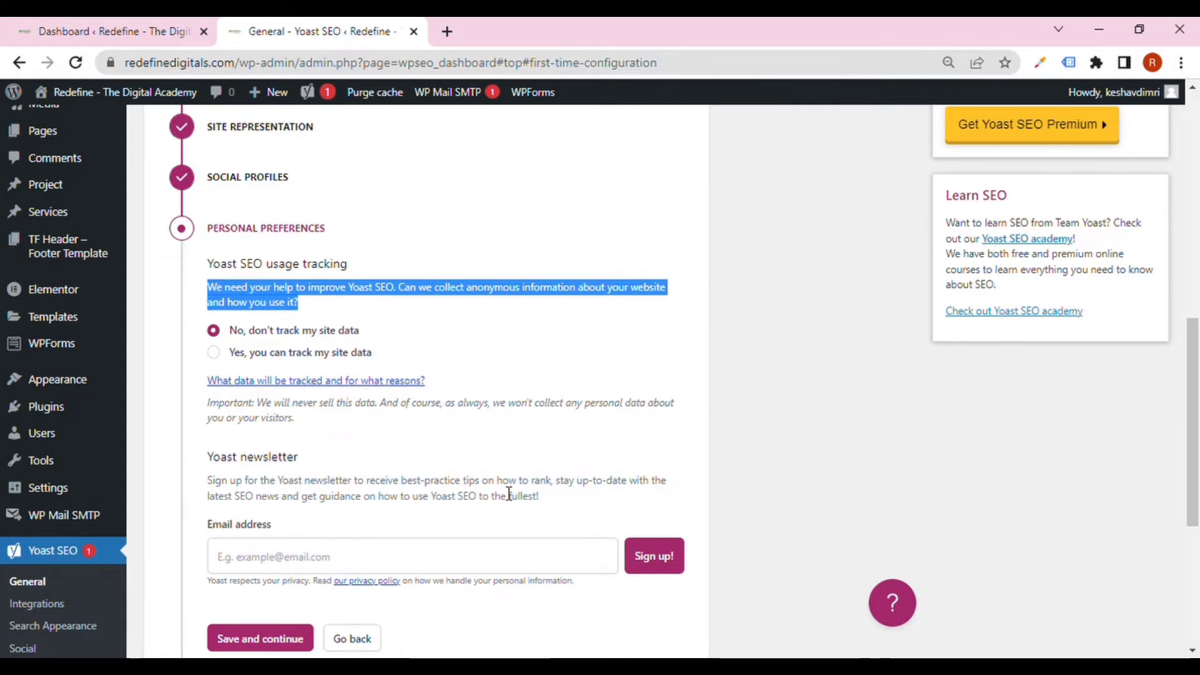
pyautogui.scroll(-3, 506, 475)
pyautogui.click(260, 465)
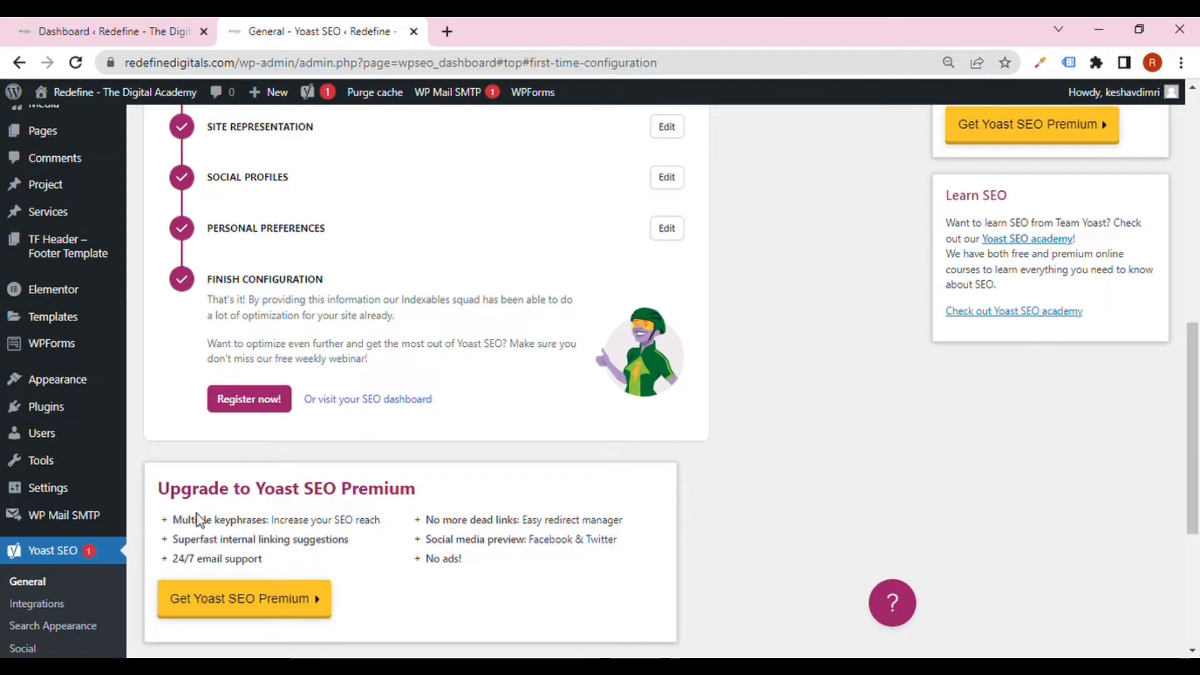
# Step: Review the completed first-time configuration and the problems and notifications on the Yoast SEO dashboard
pyautogui.scroll(-1, 188, 524)
pyautogui.scroll(8, 211, 525)
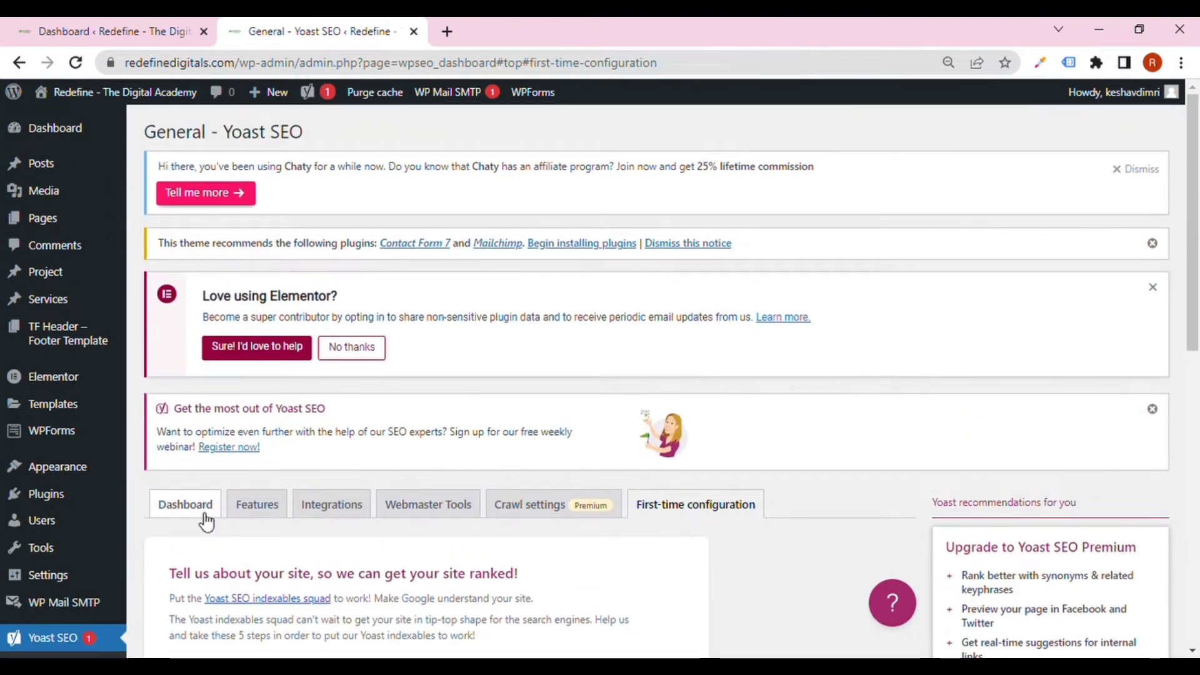
pyautogui.scroll(-4, 207, 522)
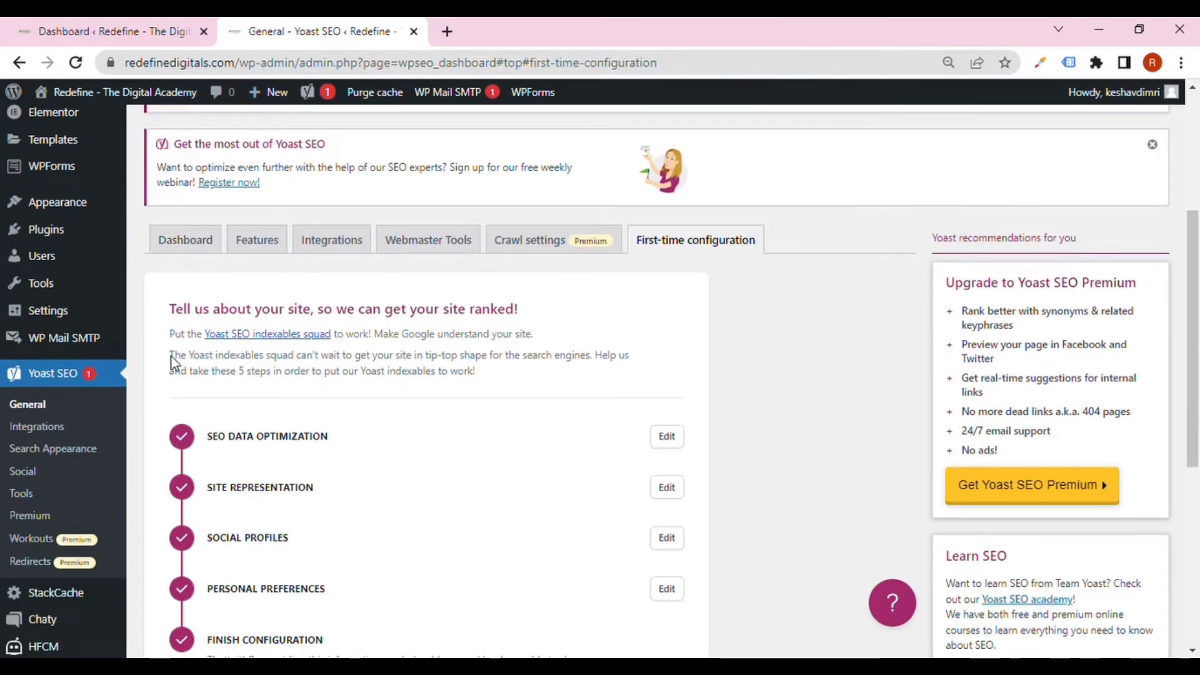
pyautogui.click(197, 247)
pyautogui.scroll(-3, 250, 339)
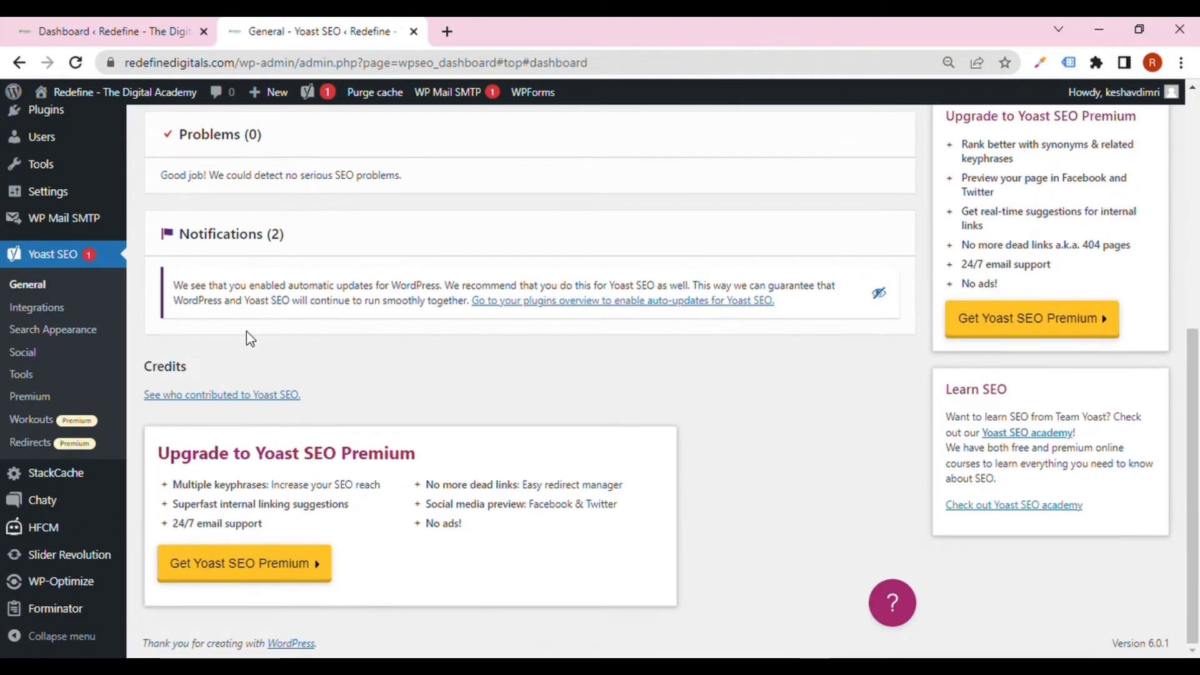
pyautogui.scroll(6, 250, 339)
pyautogui.scroll(-3, 270, 311)
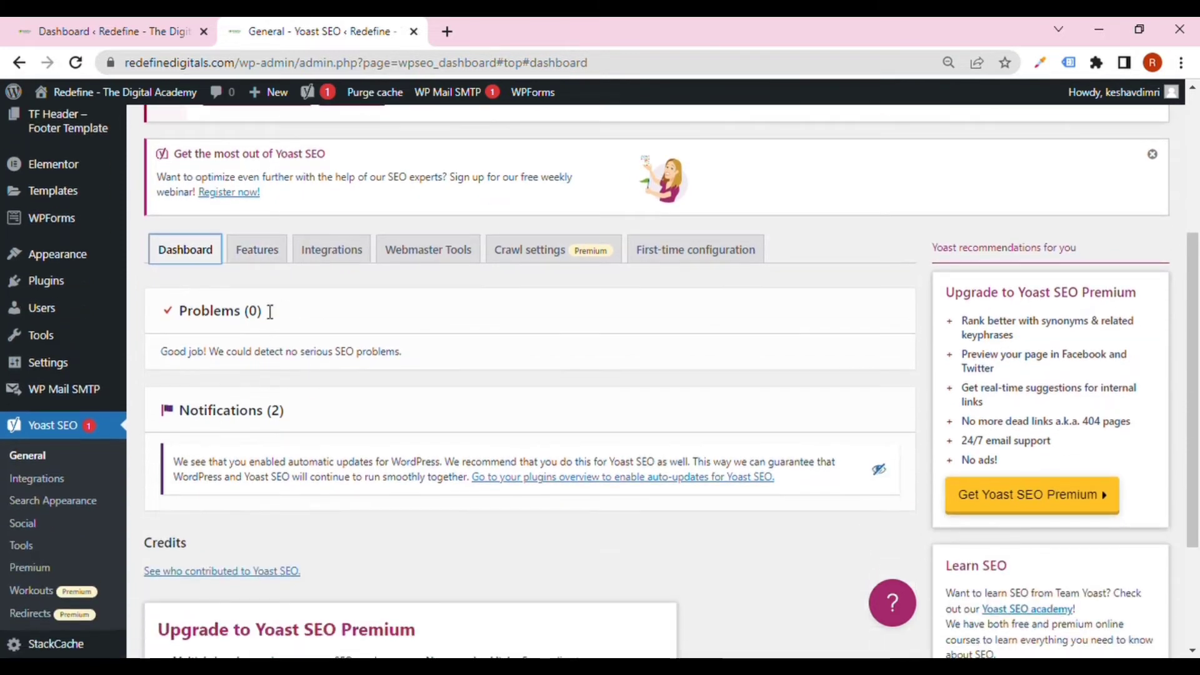
# Step: Open the Features settings and examine the toggles from SEO analysis down to the REST API head endpoint
pyautogui.click(266, 260)
pyautogui.scroll(-2, 275, 294)
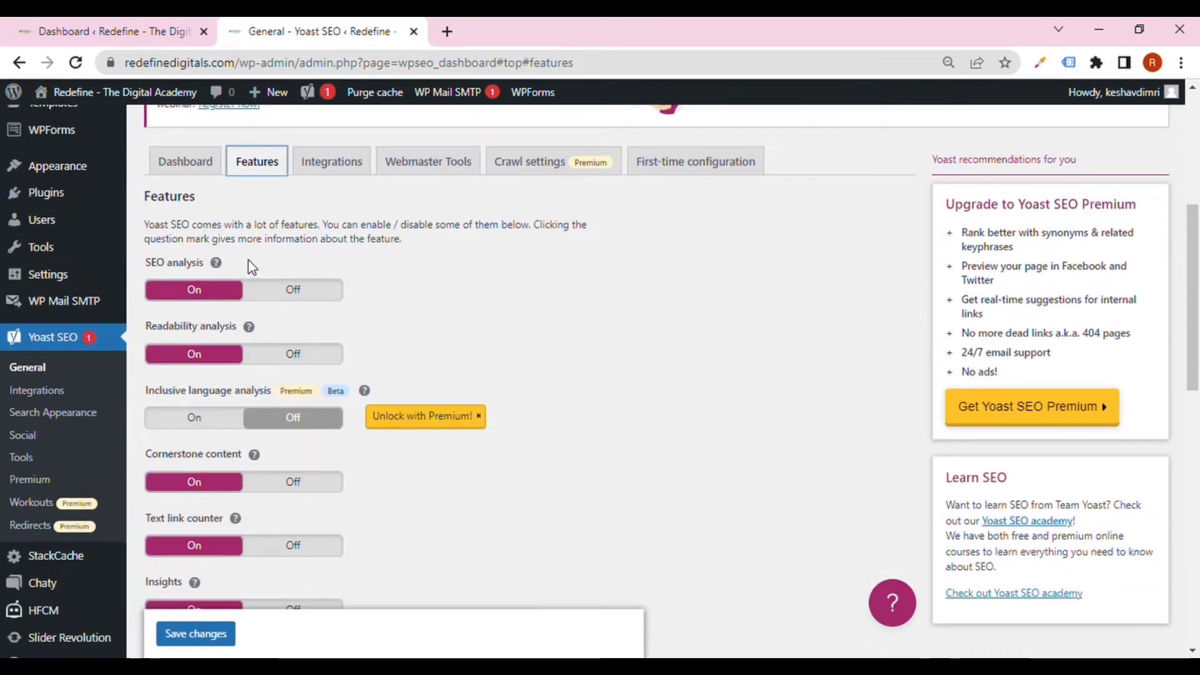
pyautogui.moveTo(184, 262); pyautogui.dragTo(244, 270)
pyautogui.scroll(-2, 404, 355)
pyautogui.scroll(-2, 406, 363)
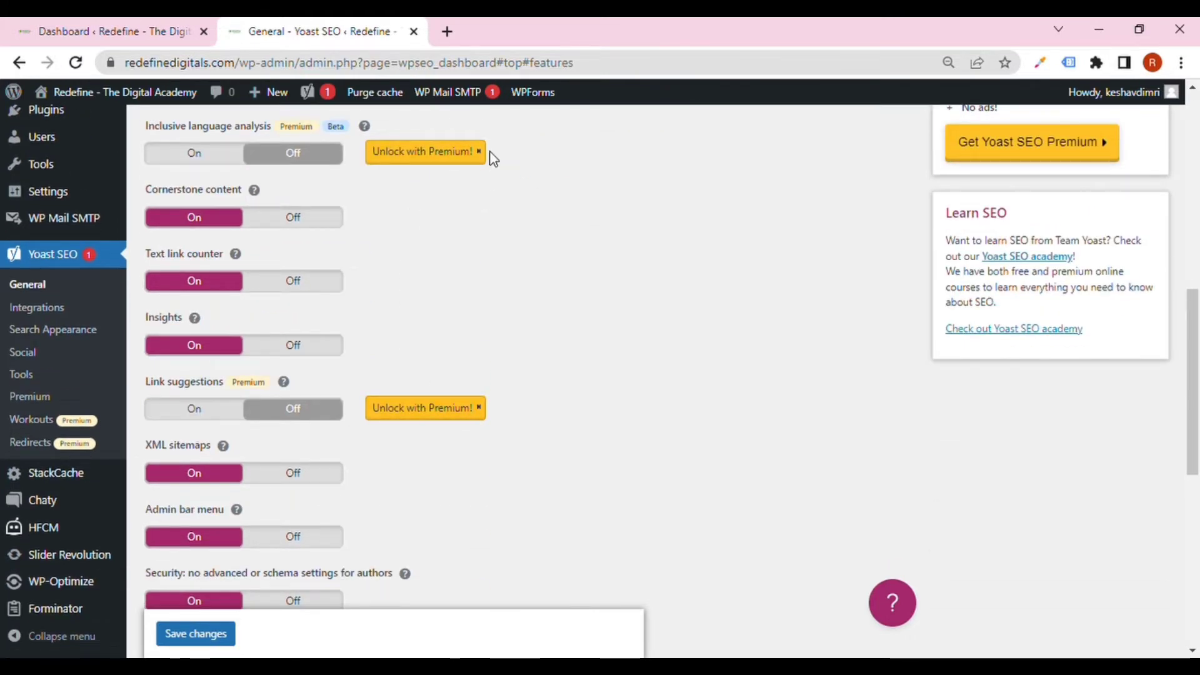
pyautogui.scroll(-2, 485, 300)
pyautogui.scroll(2, 485, 300)
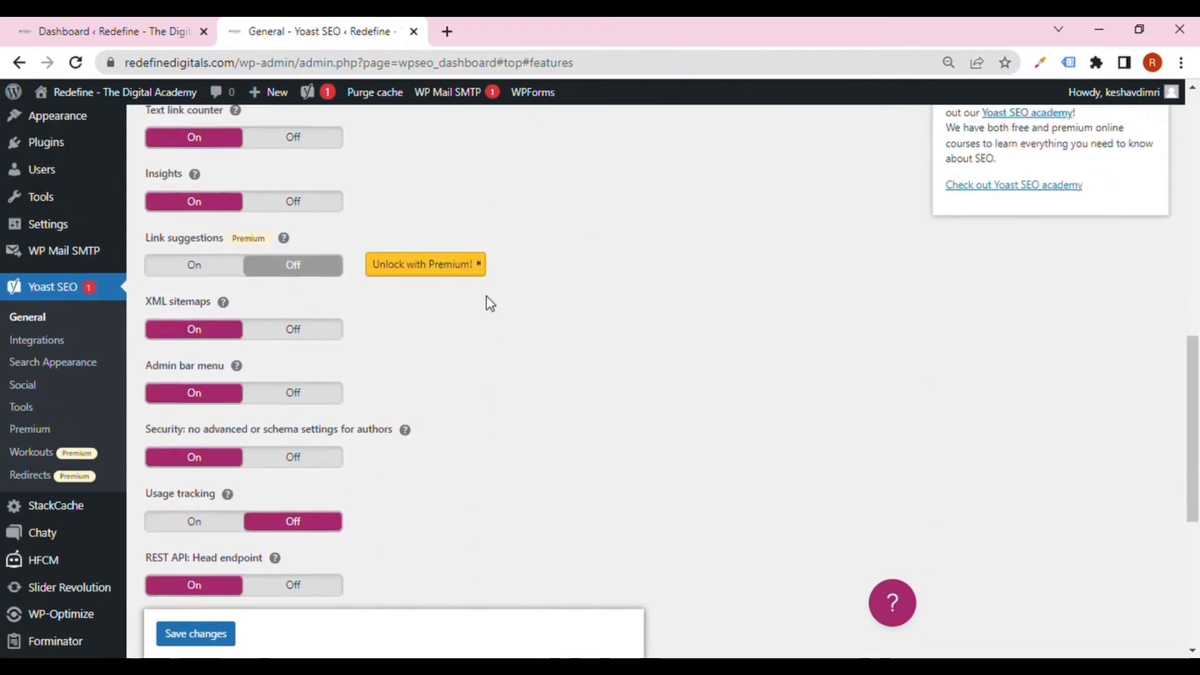
pyautogui.scroll(1, 475, 265)
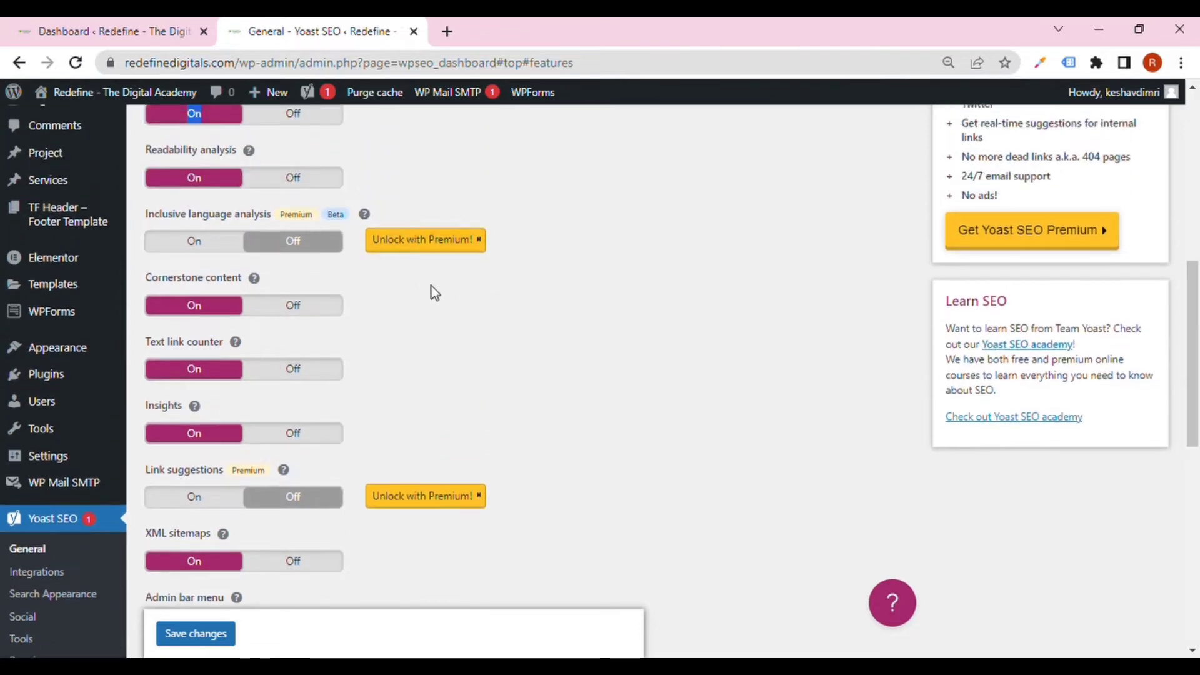
pyautogui.scroll(-4, 429, 292)
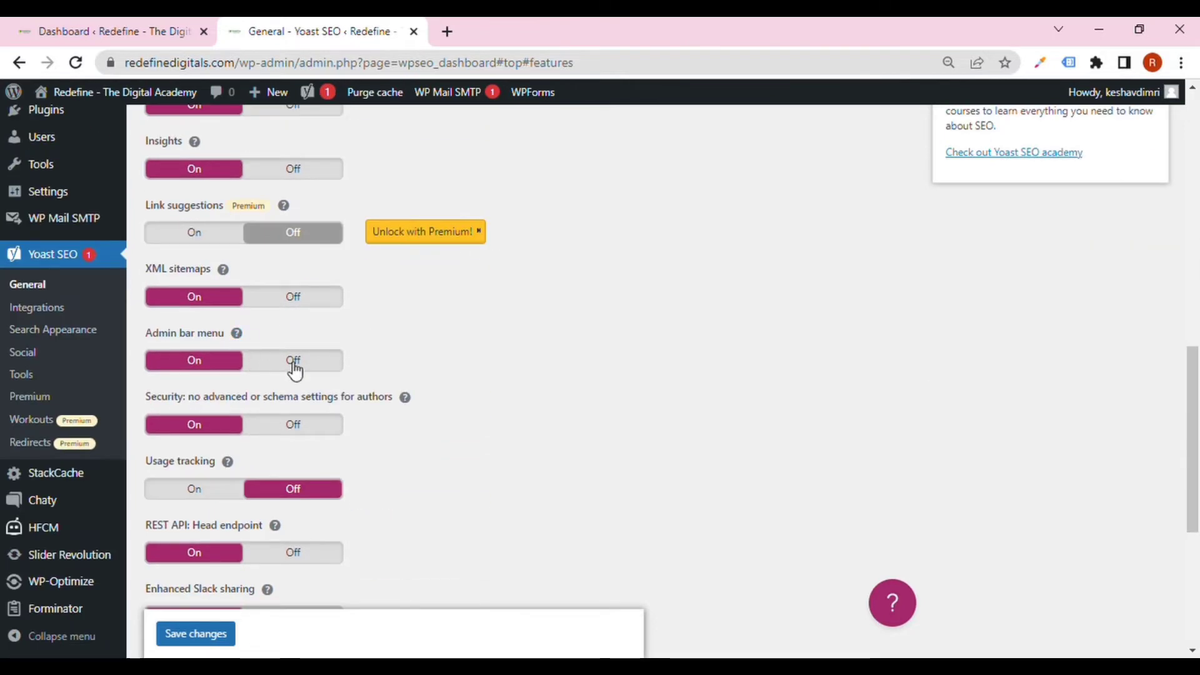
pyautogui.scroll(4, 295, 371)
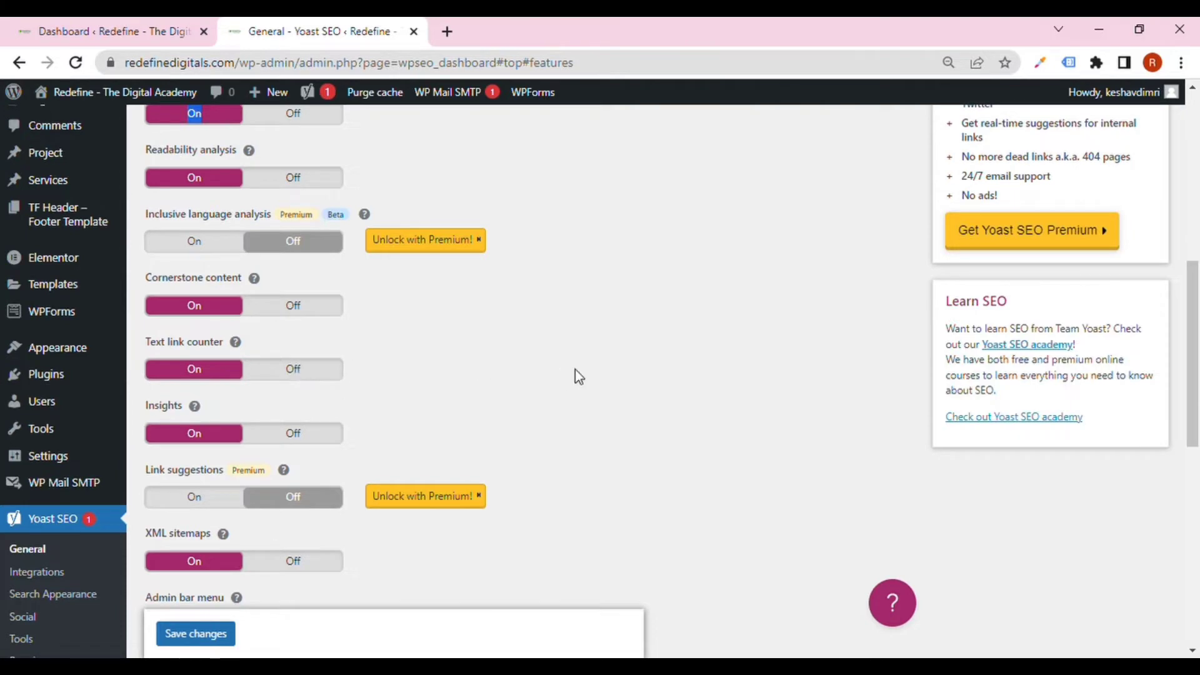
pyautogui.scroll(3, 576, 373)
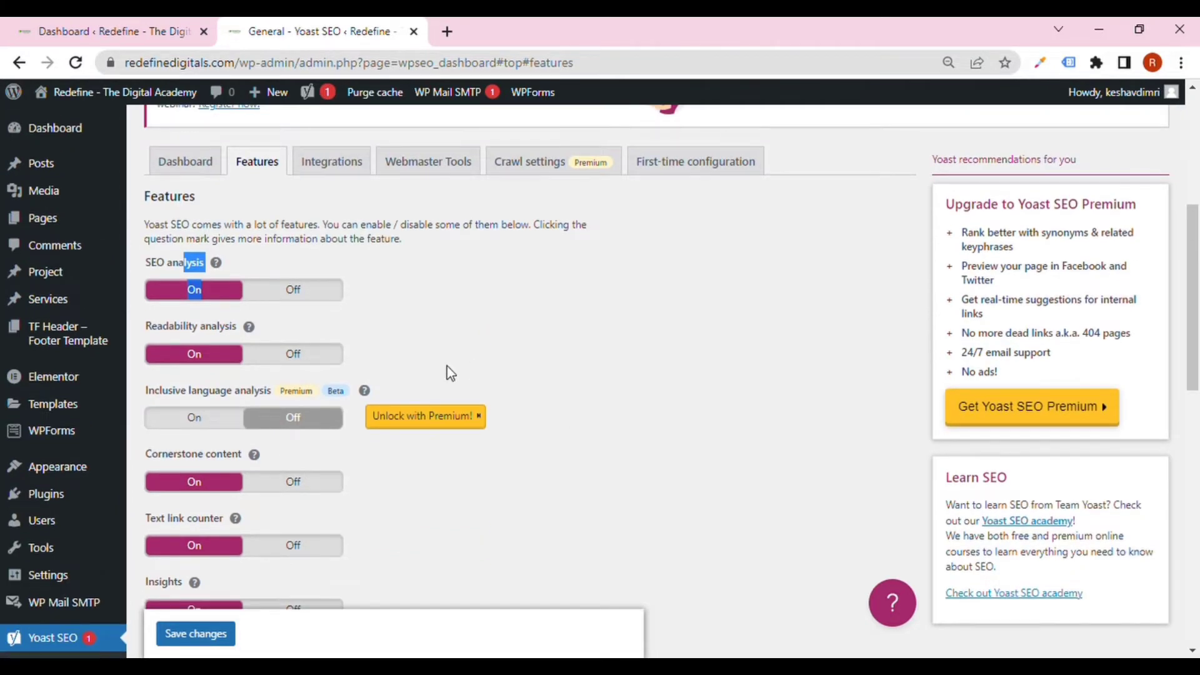
# Step: Examine the feature toggles down to IndexNow, comparing the available options with those marked Premium
pyautogui.scroll(-3, 447, 366)
pyautogui.scroll(3, 406, 350)
pyautogui.click(266, 325)
pyautogui.scroll(-3, 269, 332)
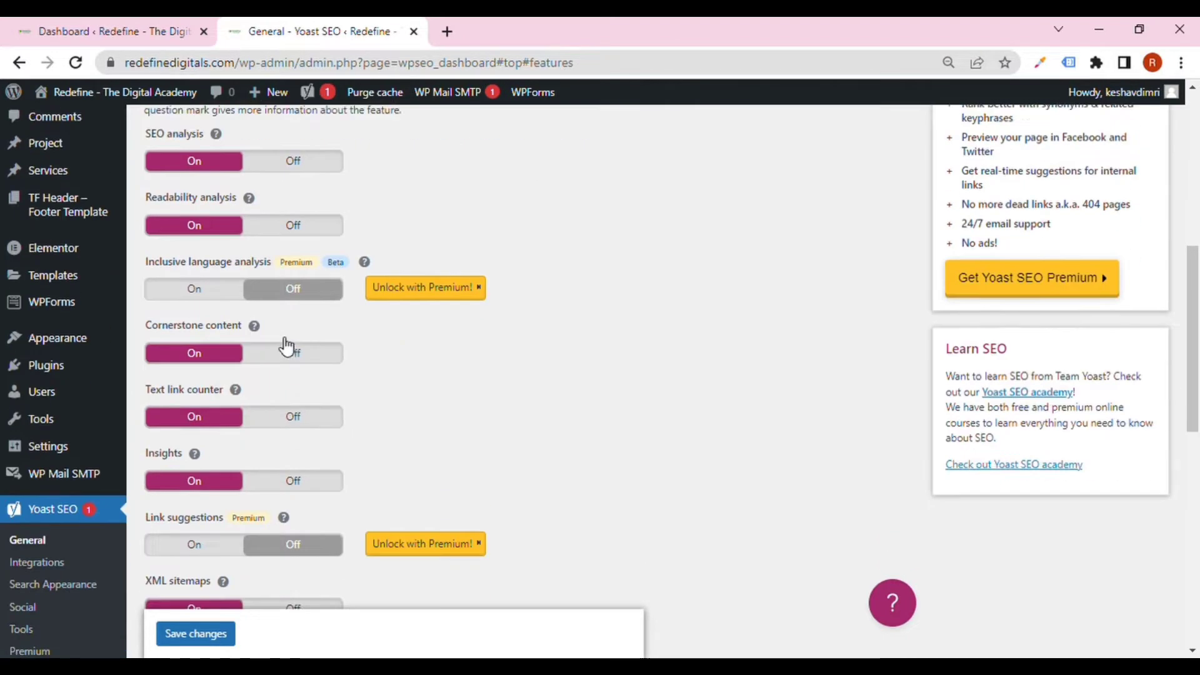
pyautogui.scroll(-7, 279, 338)
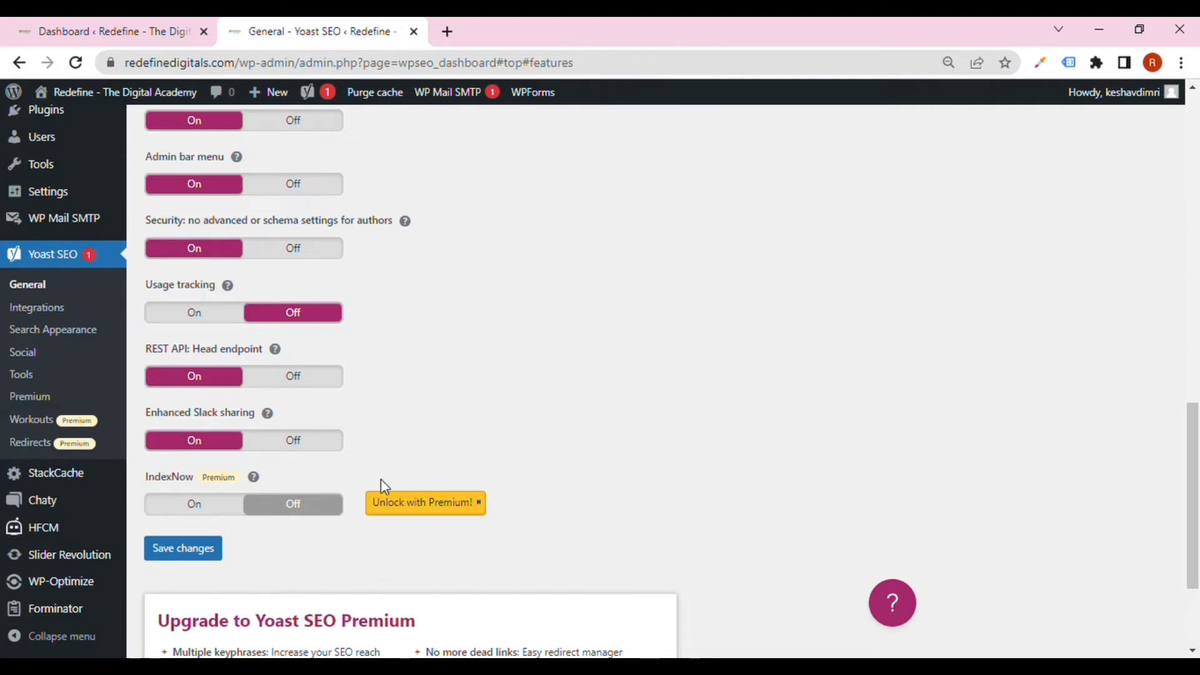
pyautogui.scroll(3, 382, 486)
pyautogui.scroll(-2, 385, 486)
pyautogui.scroll(3, 415, 350)
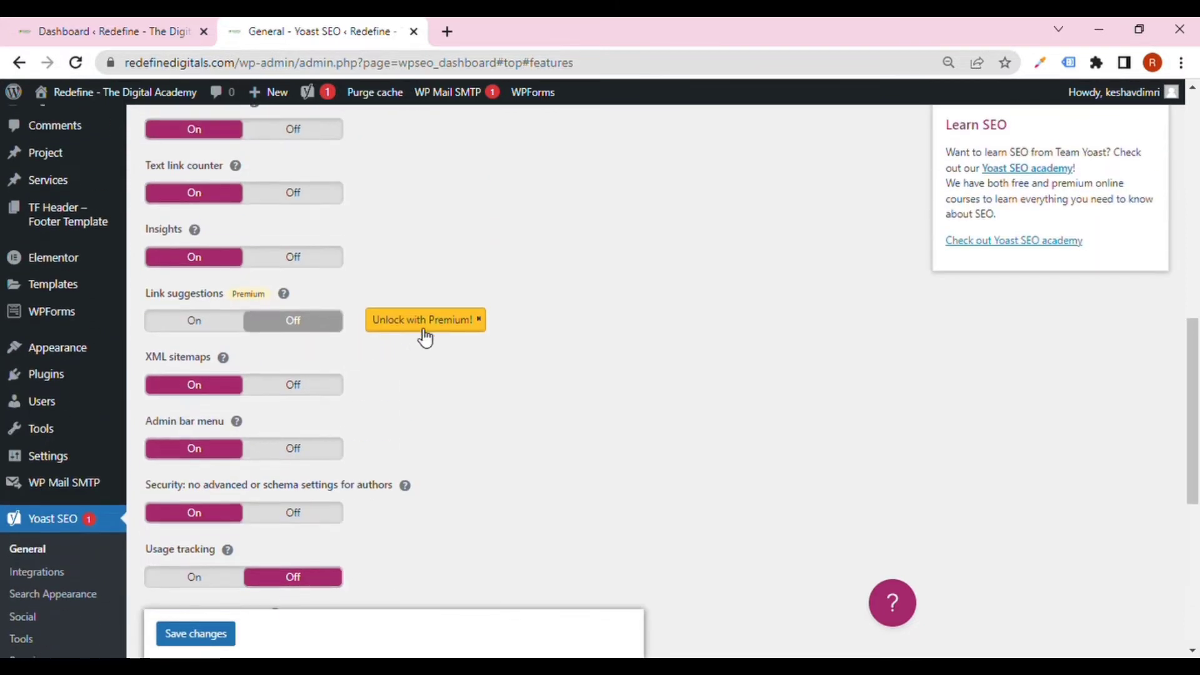
pyautogui.scroll(1, 451, 350)
pyautogui.scroll(-8, 450, 344)
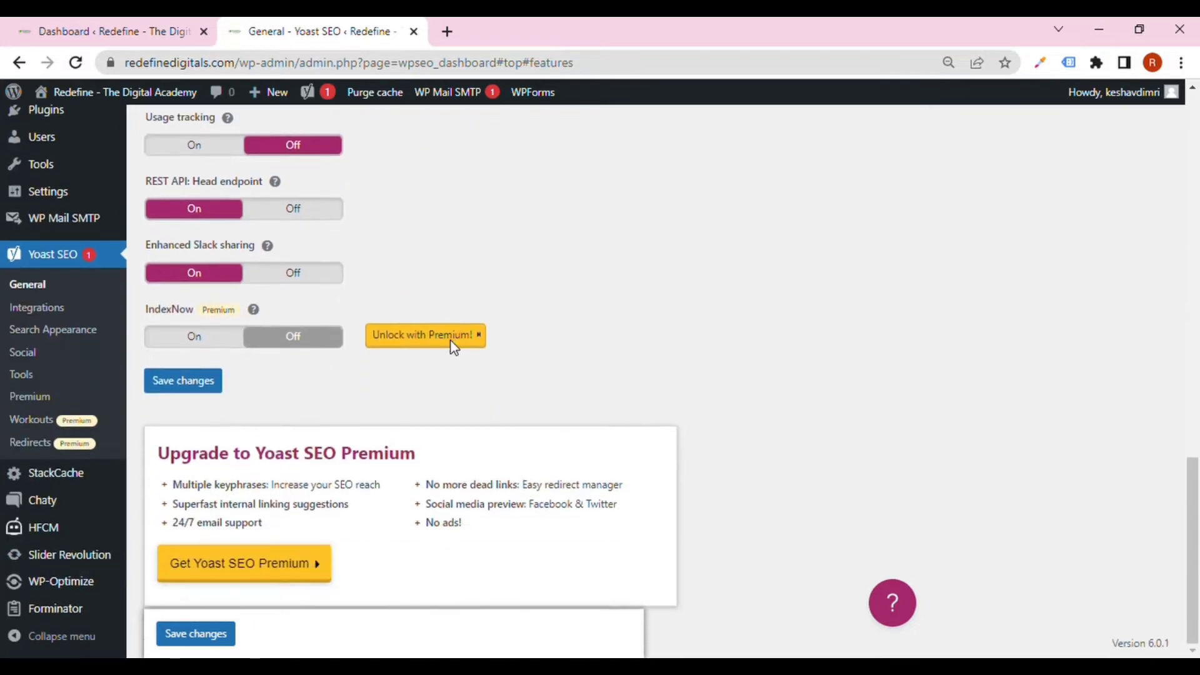
pyautogui.scroll(2, 316, 379)
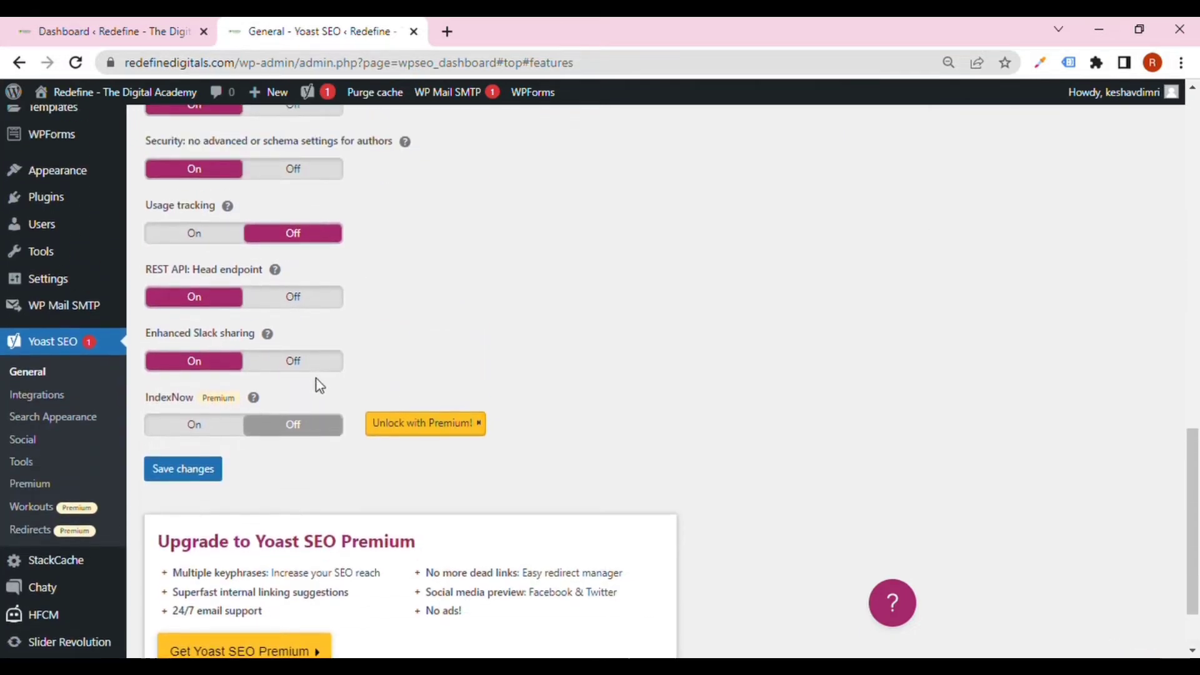
pyautogui.scroll(3, 328, 441)
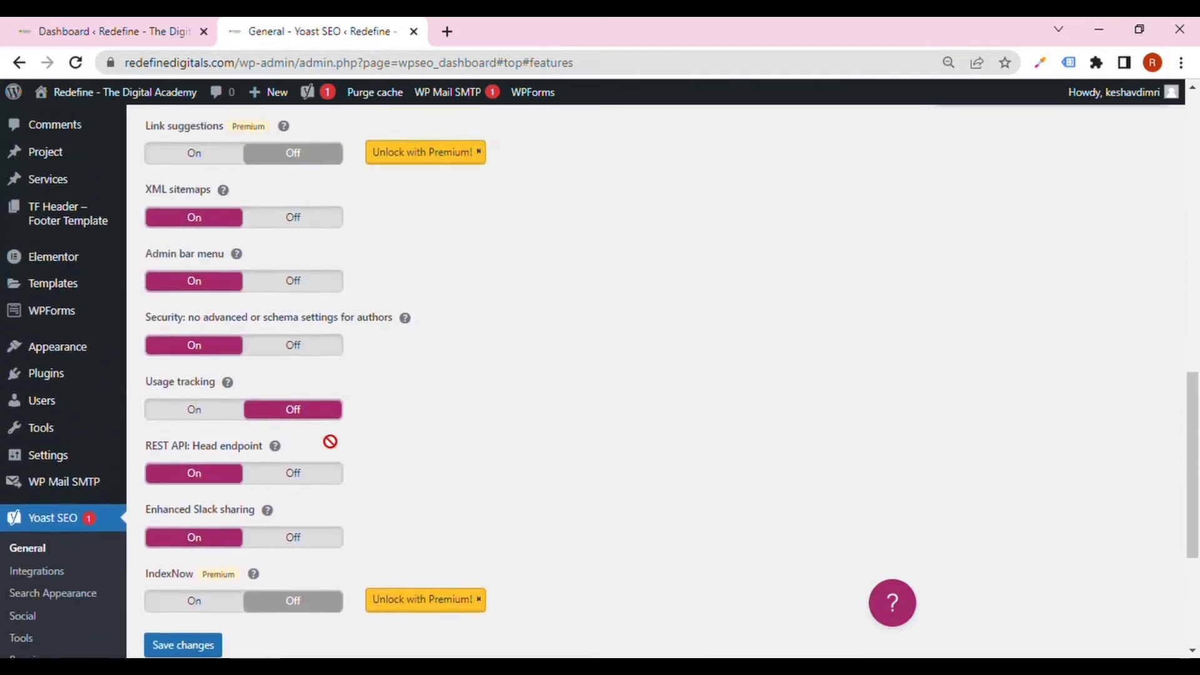
pyautogui.scroll(2, 326, 442)
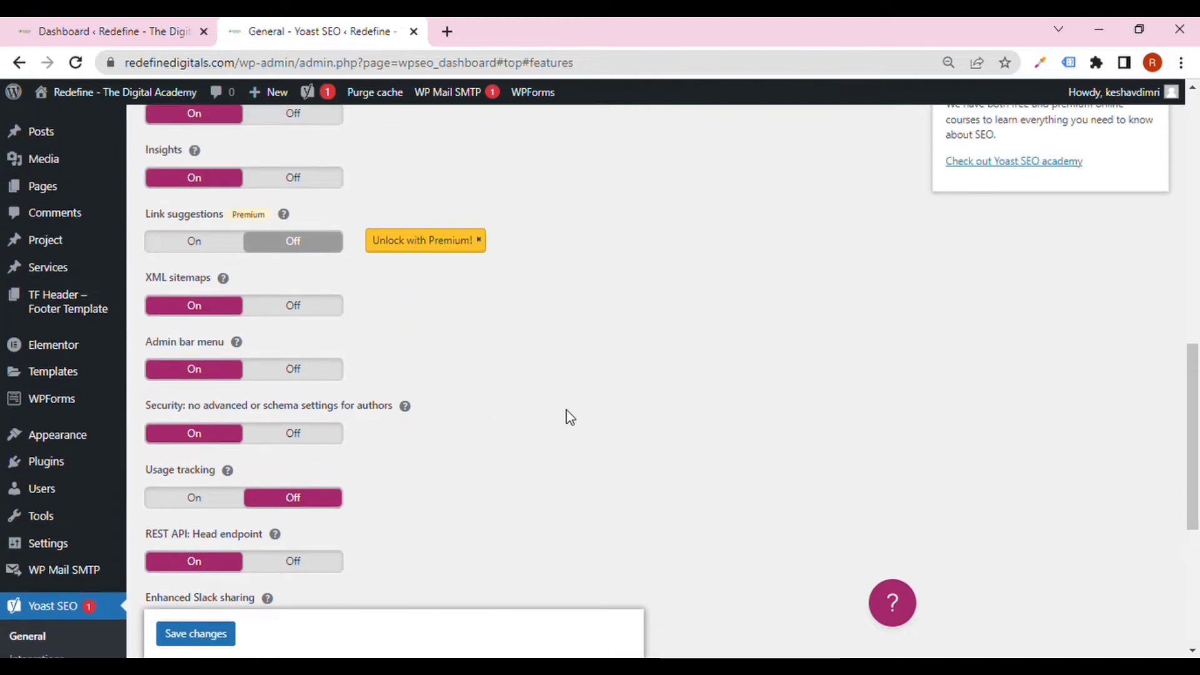
pyautogui.scroll(2, 566, 415)
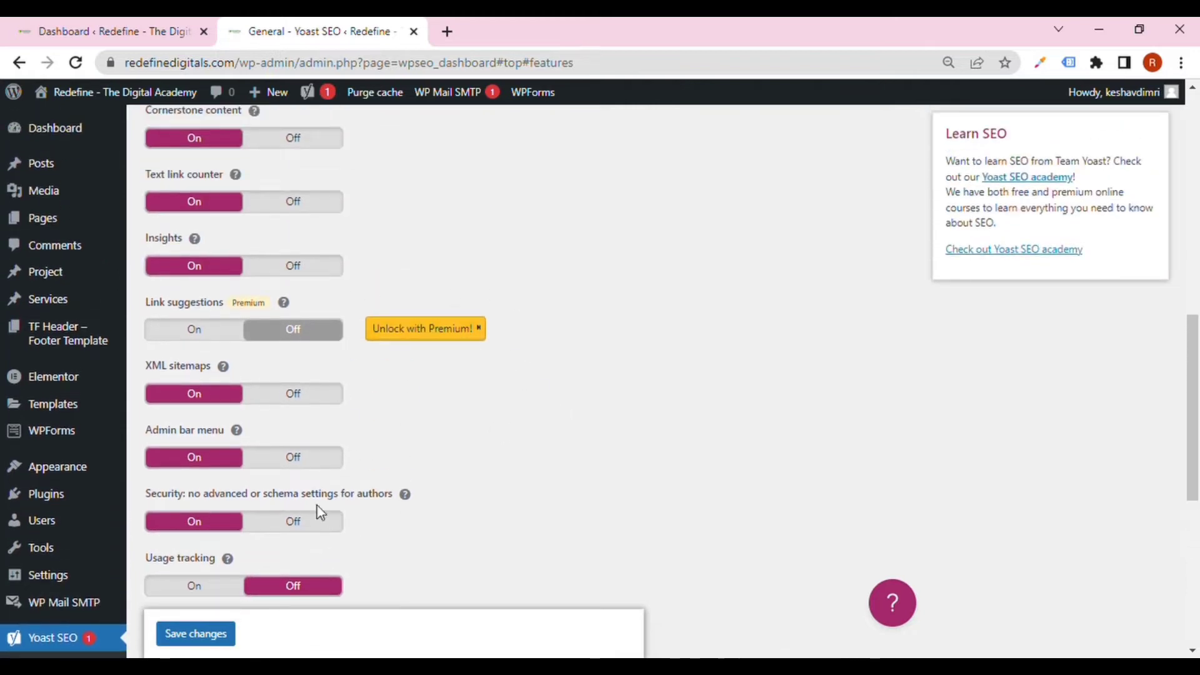
pyautogui.scroll(3, 468, 438)
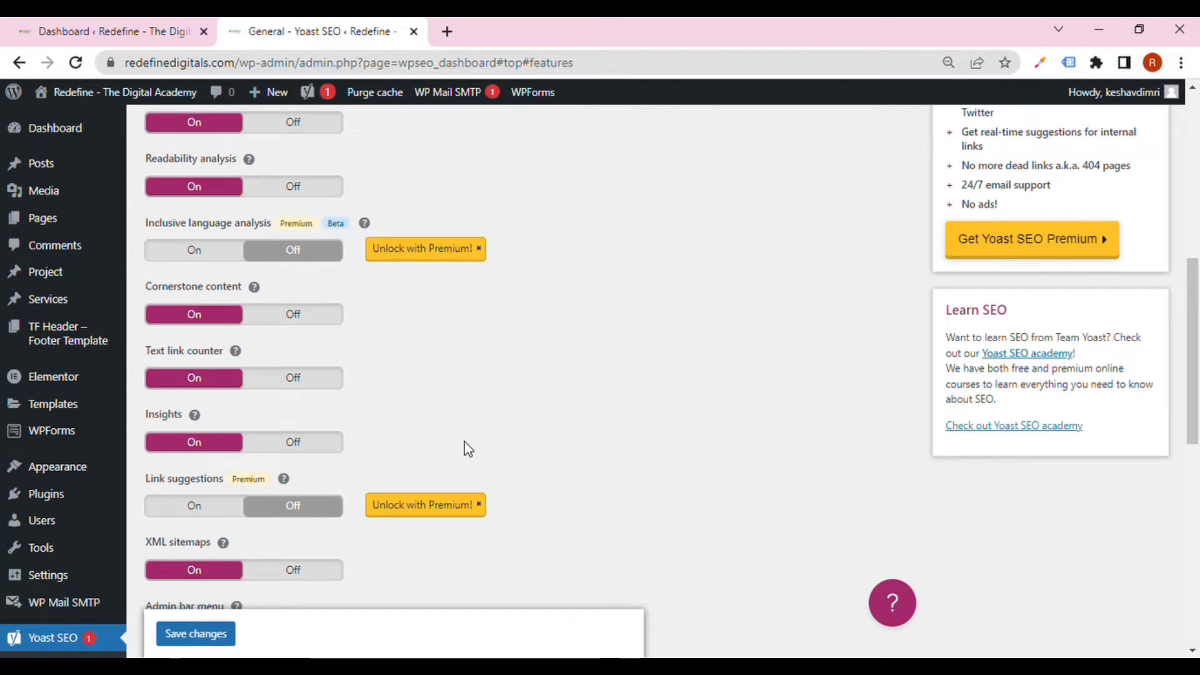
# Step: Check the XML sitemaps setting among the Yoast SEO features
pyautogui.scroll(-5, 468, 448)
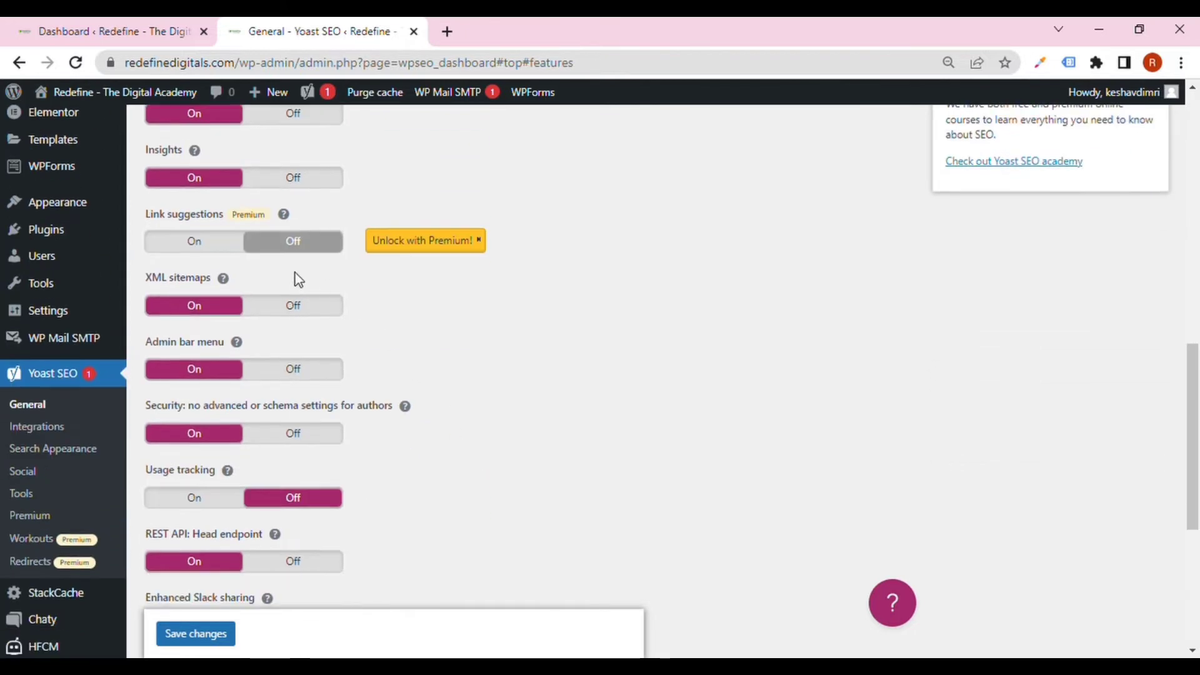
pyautogui.moveTo(293, 306); pyautogui.dragTo(141, 278)
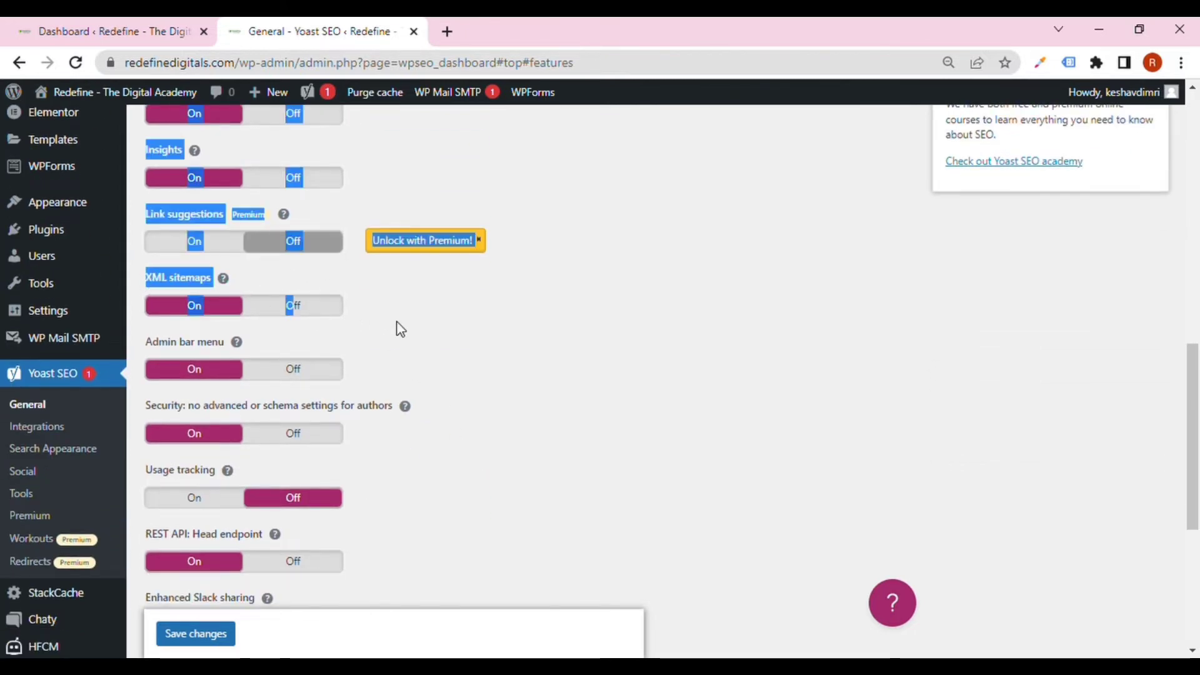
pyautogui.click(529, 341)
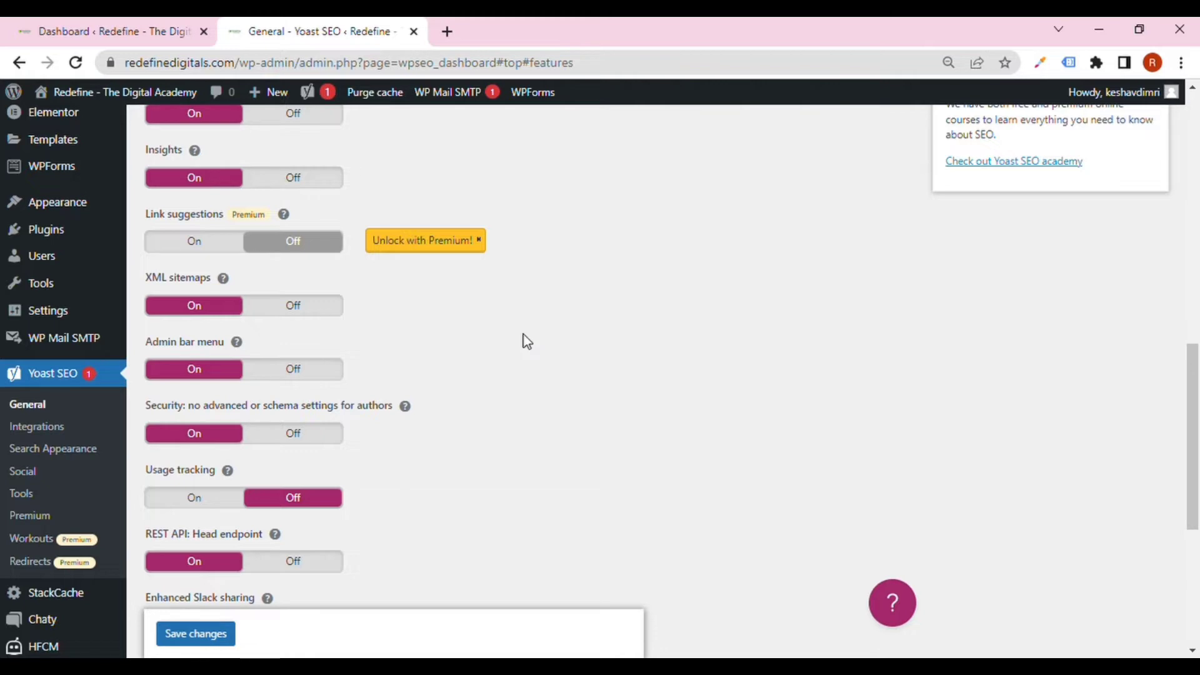
# Step: Go over the feature toggles from SEO analysis to IndexNow once more and save the Features settings
pyautogui.scroll(4, 381, 380)
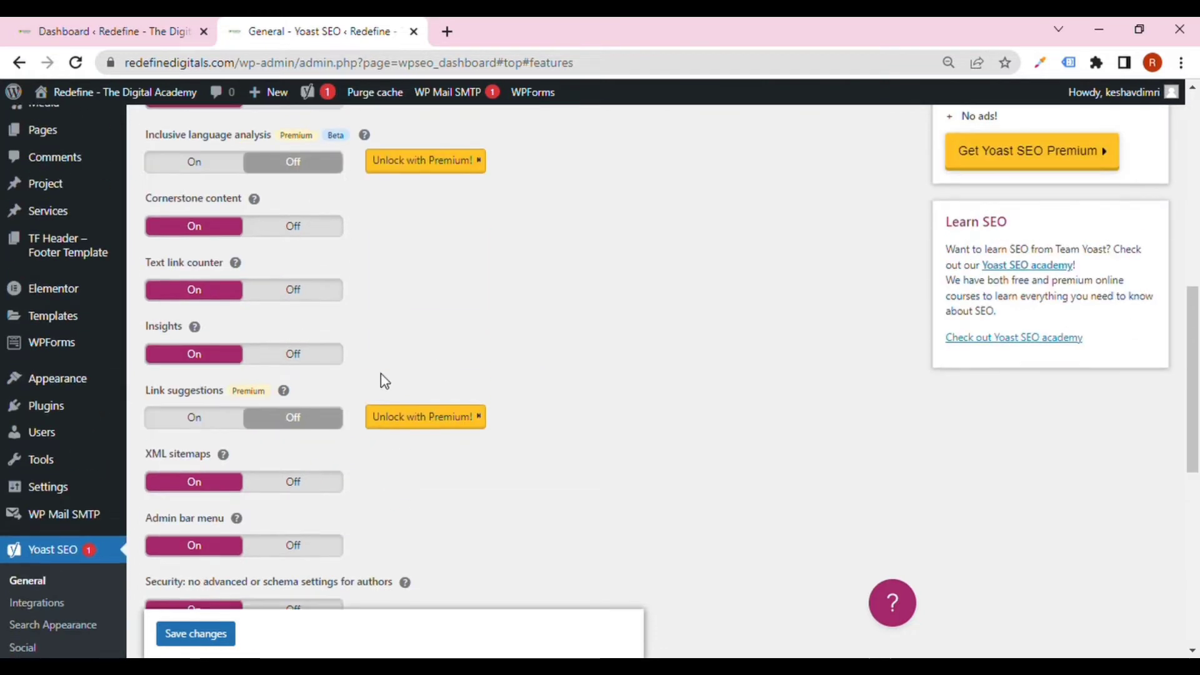
pyautogui.scroll(3, 385, 380)
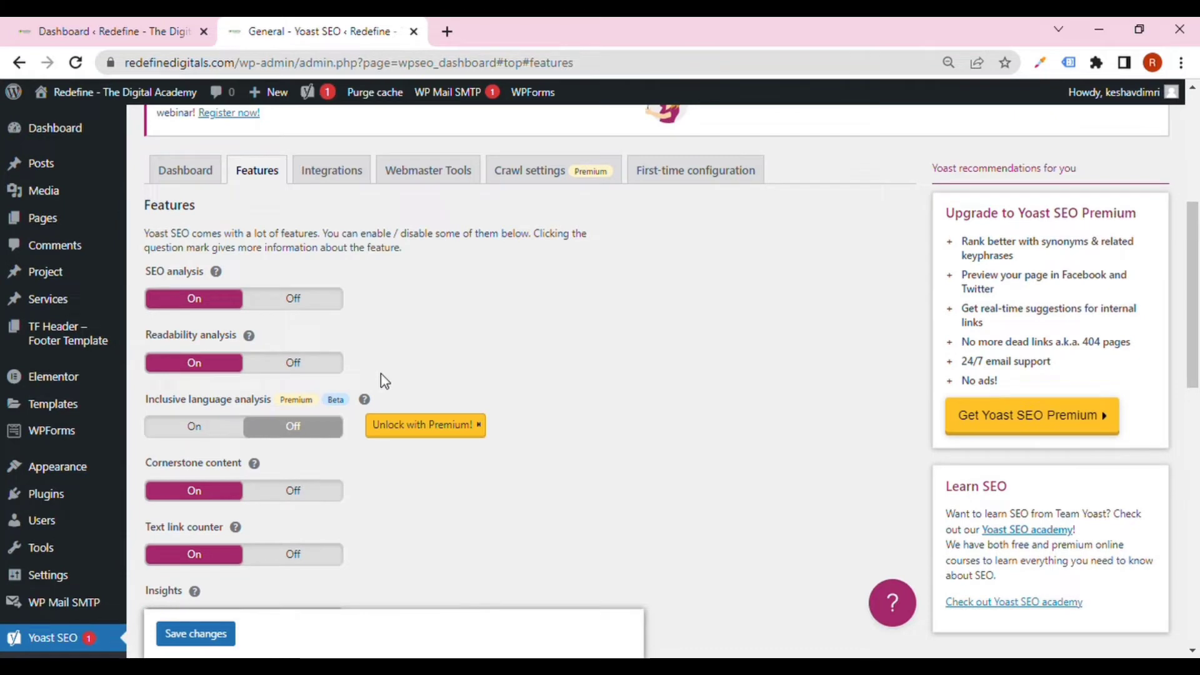
pyautogui.scroll(-3, 384, 380)
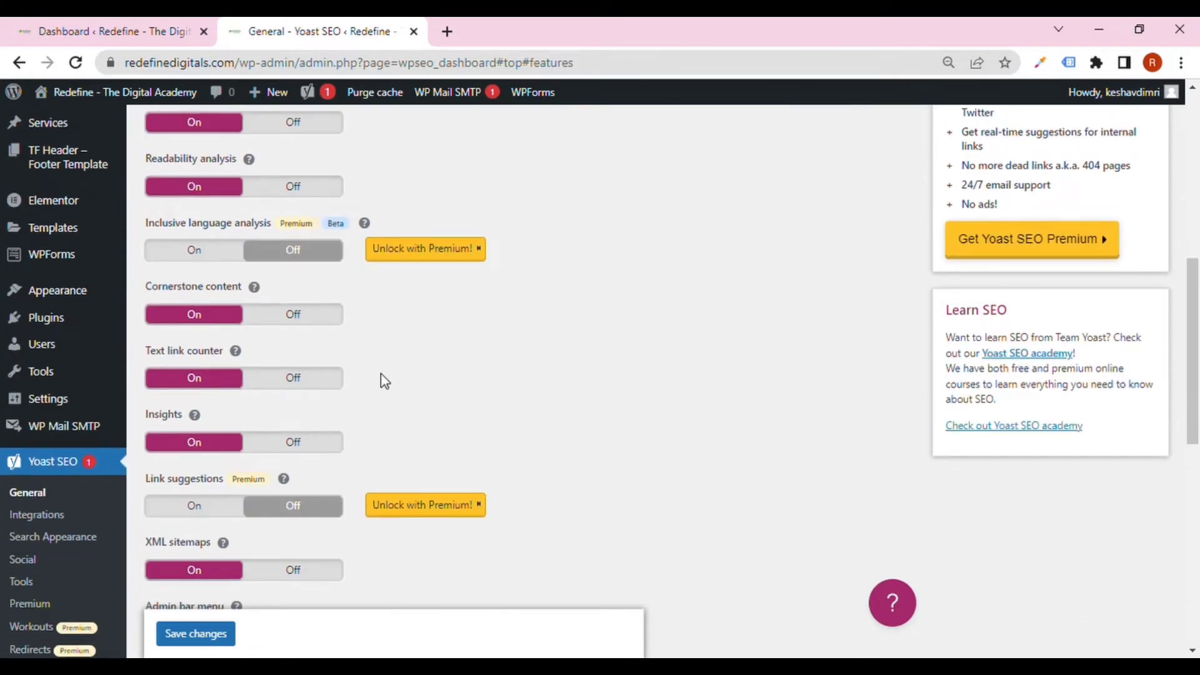
pyautogui.scroll(-3, 381, 373)
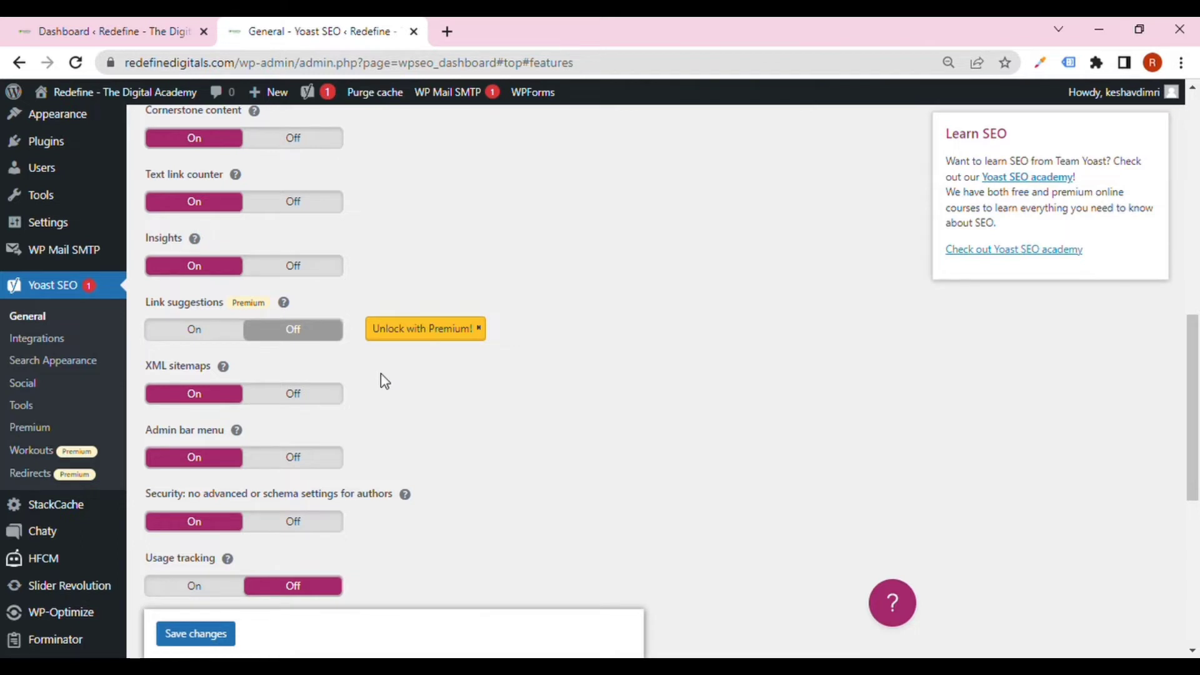
pyautogui.scroll(-7, 384, 381)
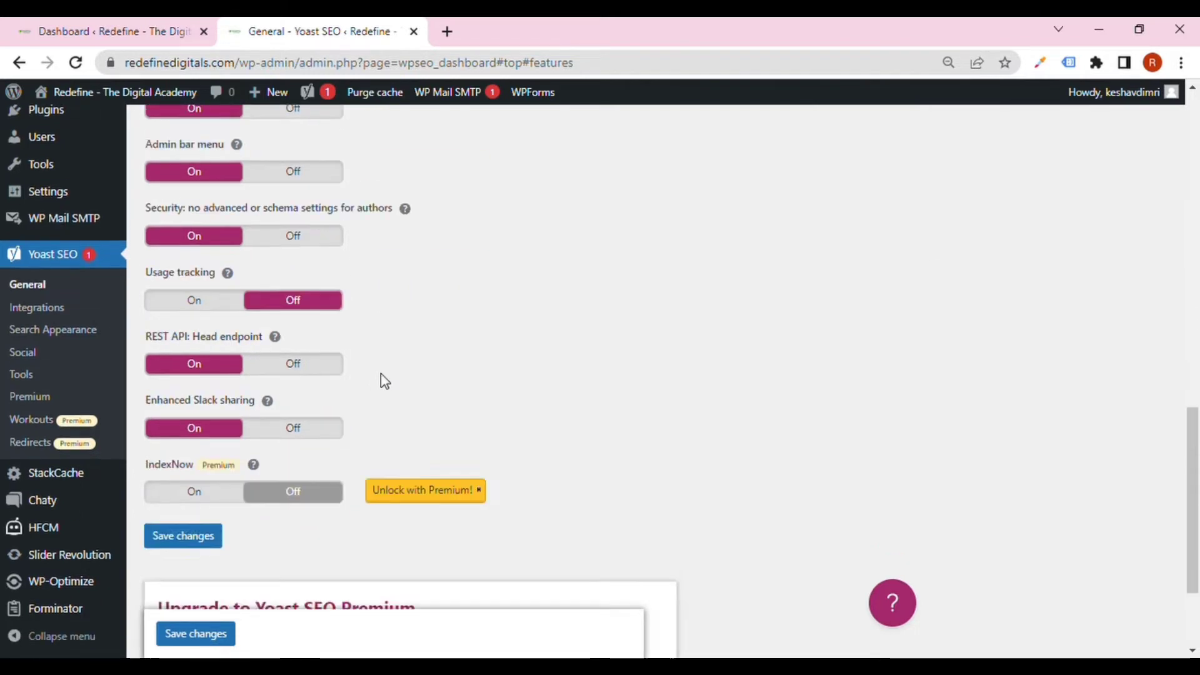
pyautogui.click(219, 390)
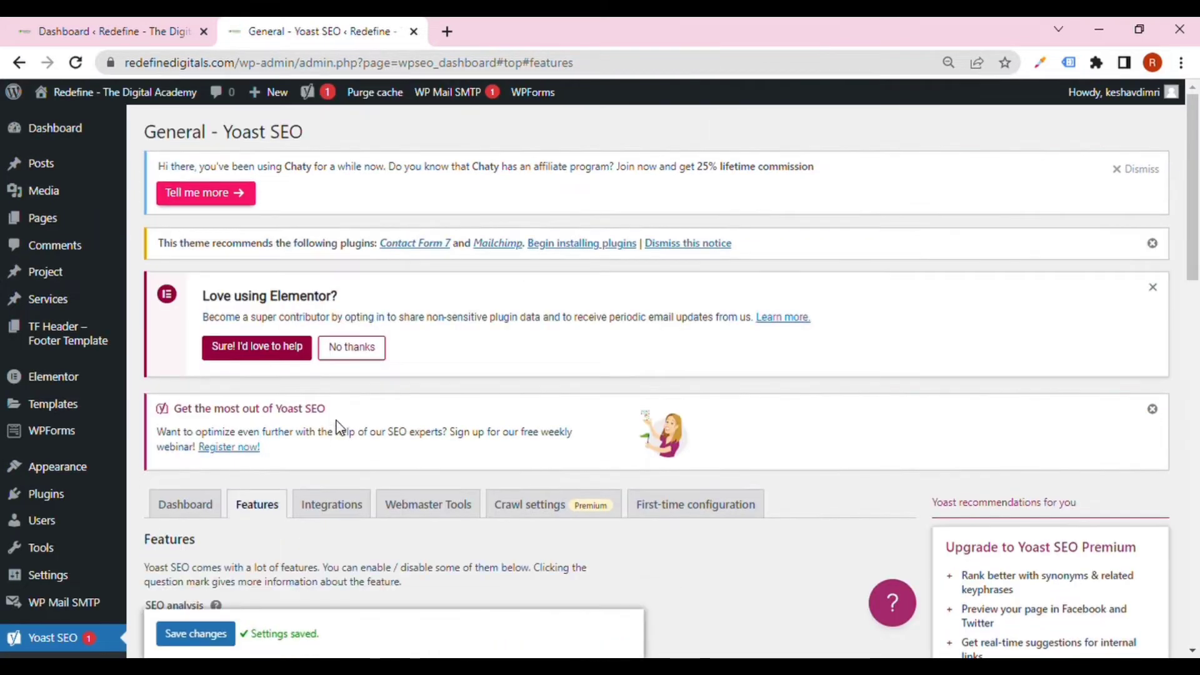
# Step: Open the Integrations section of the general settings and read its notice and the Premium upgrade offer
pyautogui.scroll(-4, 338, 429)
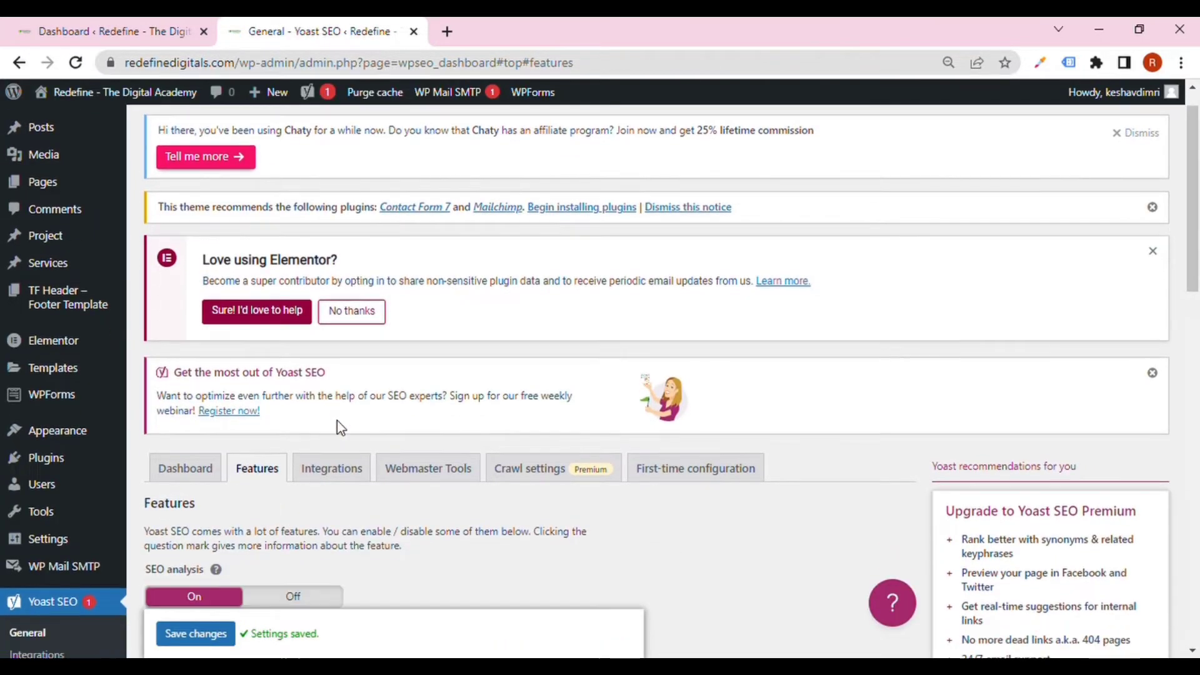
pyautogui.click(345, 503)
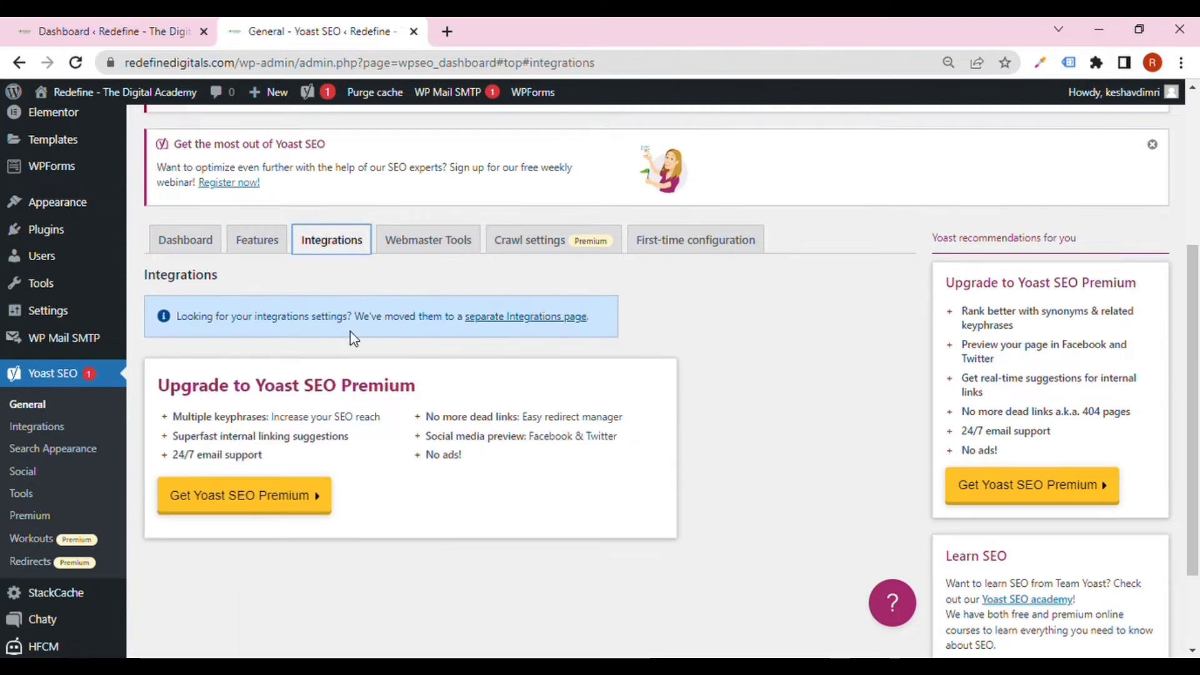
pyautogui.scroll(-2, 355, 346)
pyautogui.scroll(1, 354, 346)
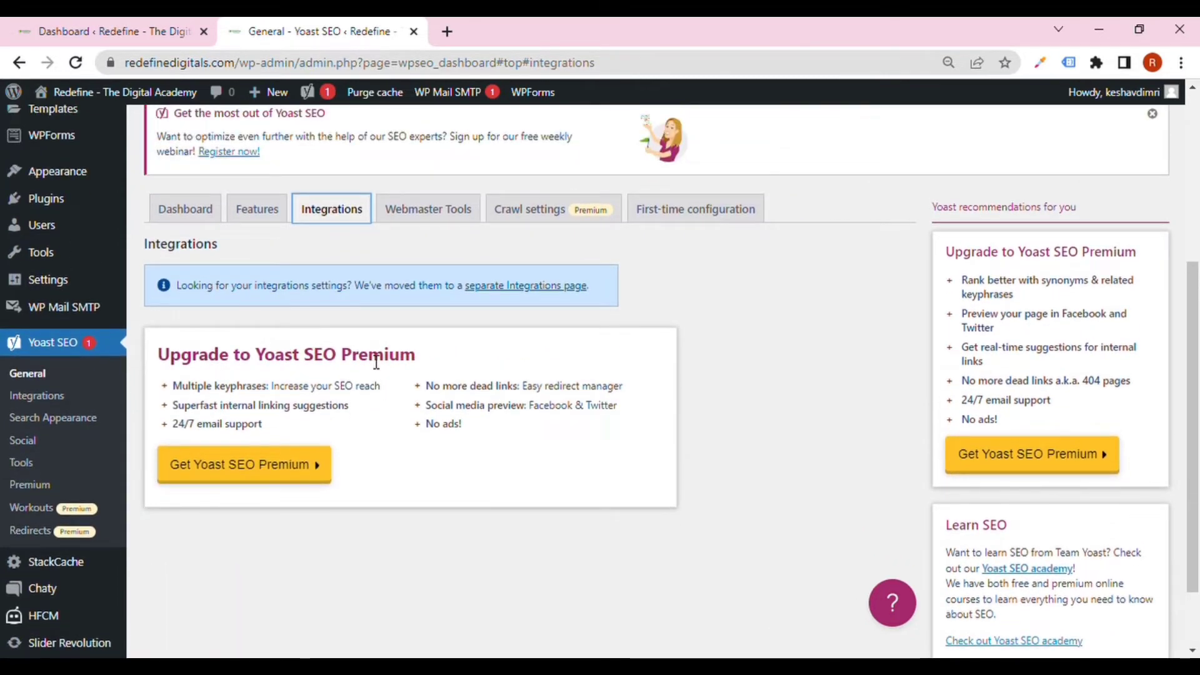
pyautogui.moveTo(358, 355); pyautogui.dragTo(384, 356)
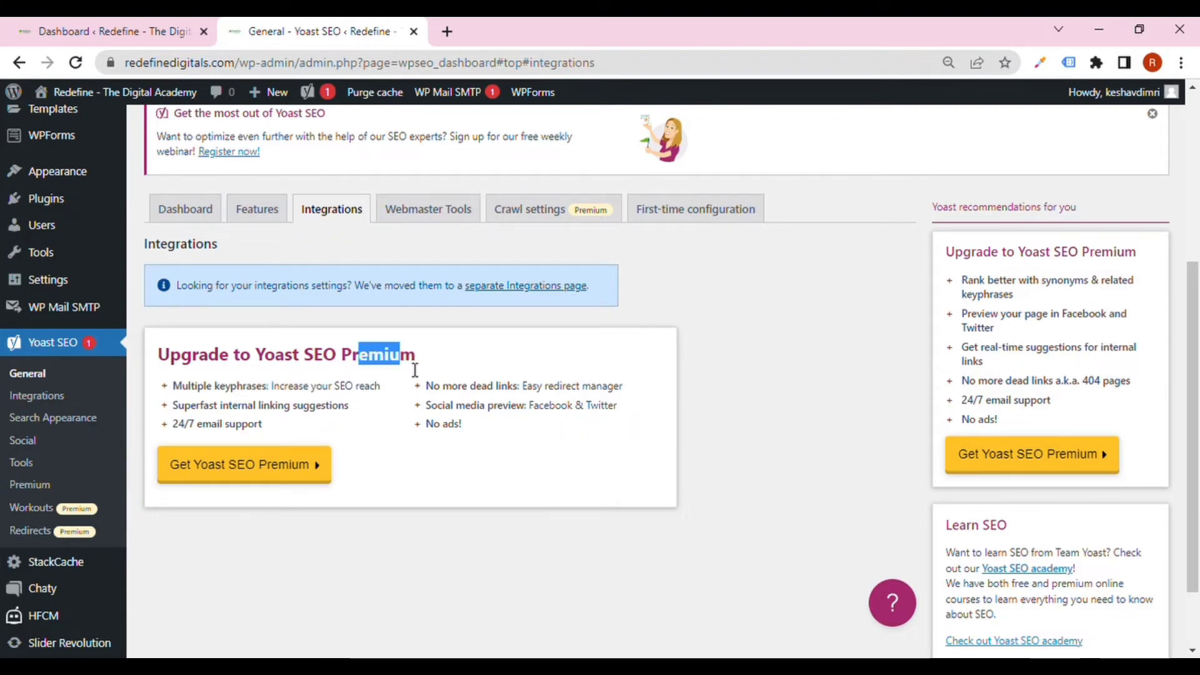
# Step: Open the Webmaster Tools settings and look over the Baidu, Bing, Google and Yandex verification code fields
pyautogui.click(426, 218)
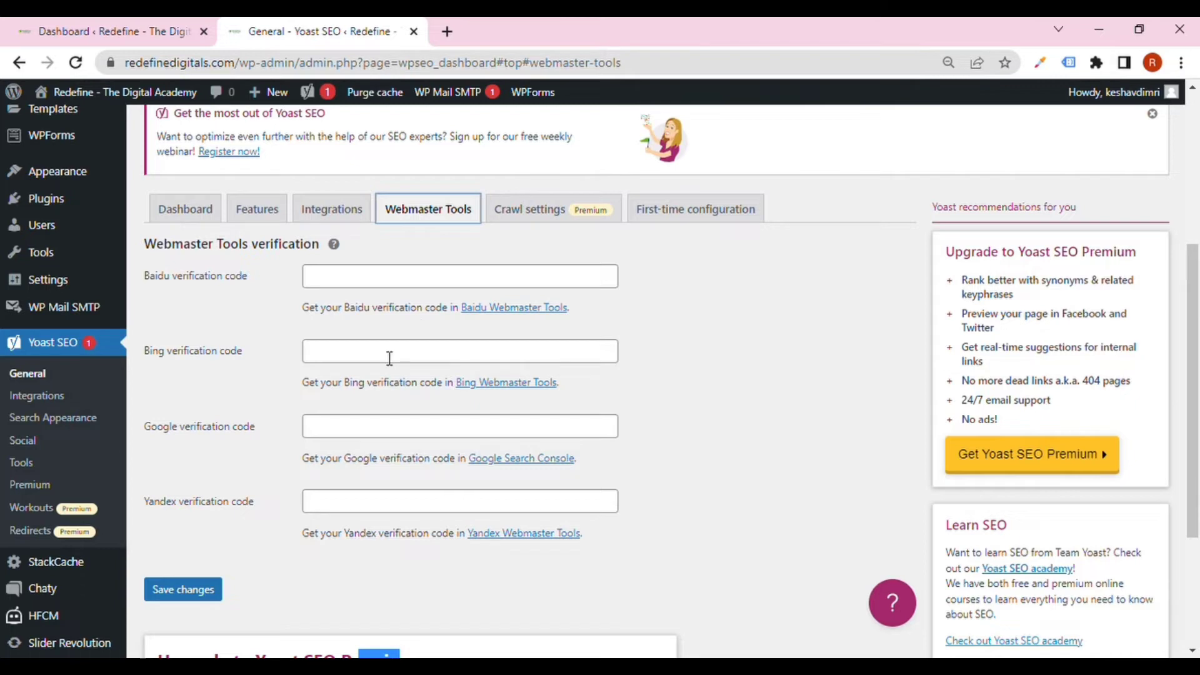
pyautogui.click(387, 428)
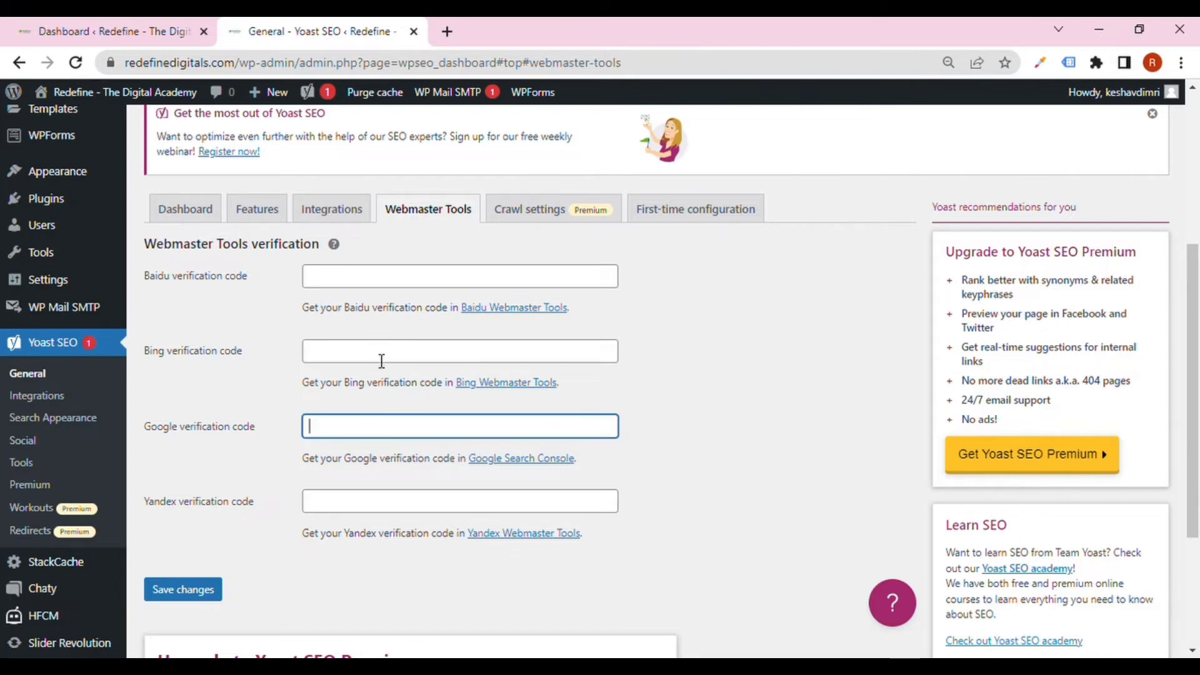
pyautogui.click(376, 507)
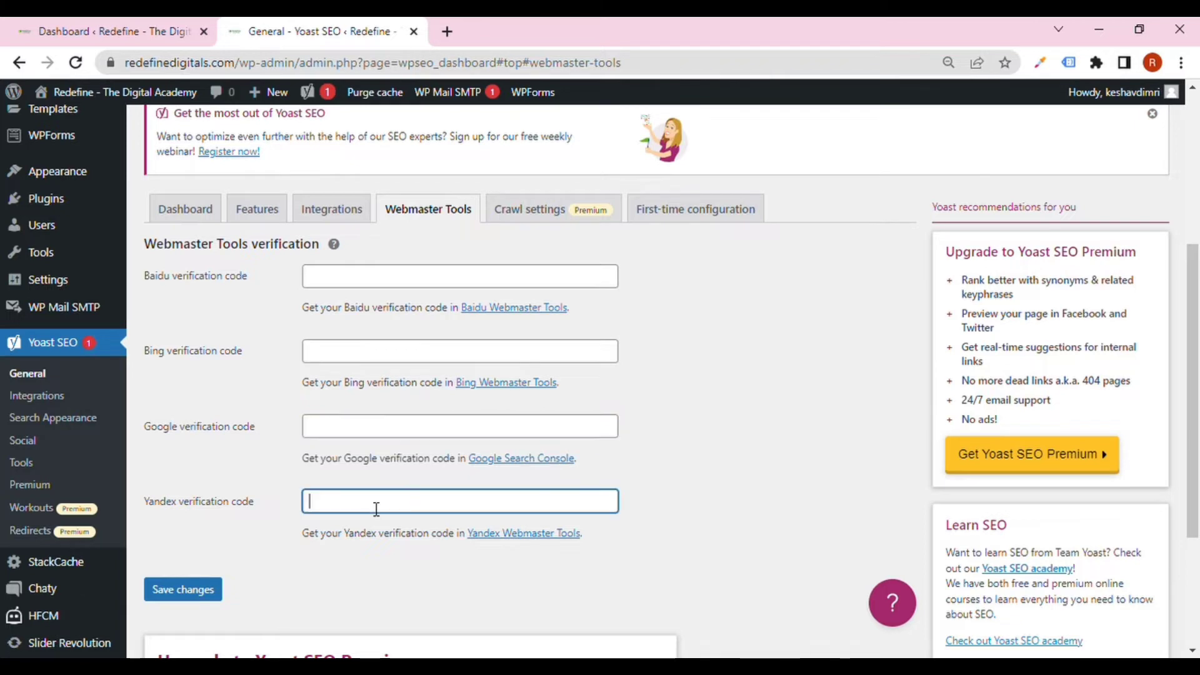
pyautogui.click(366, 438)
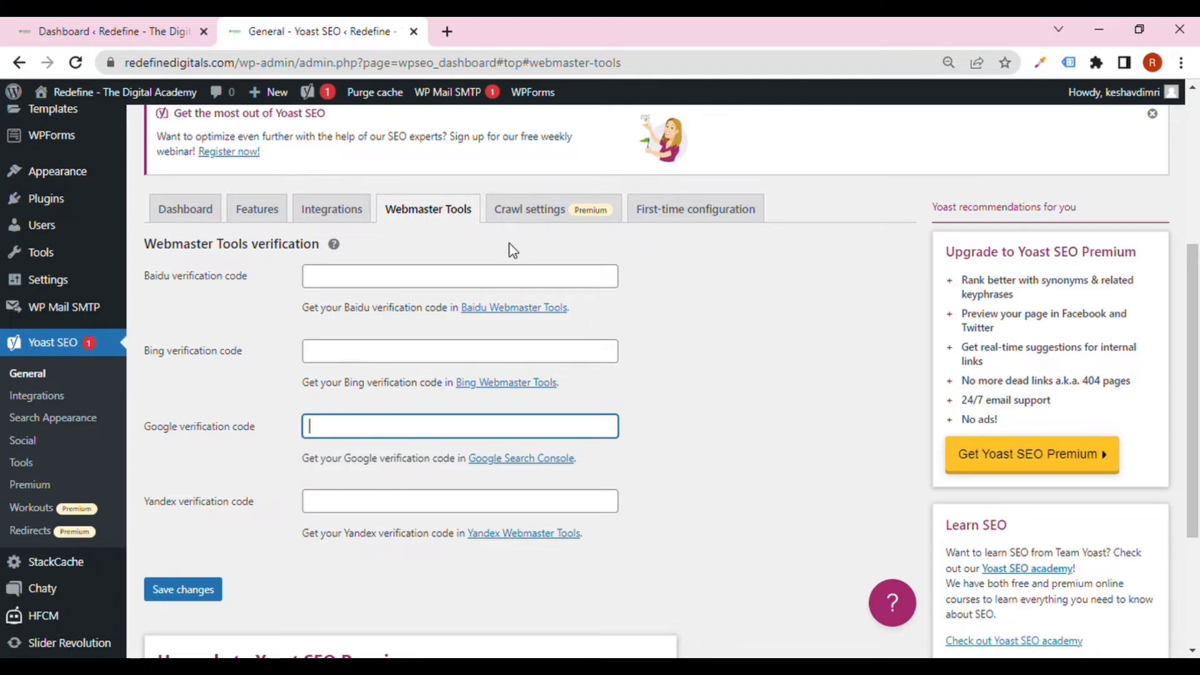
# Step: Open the first-time configuration and check its steps from SEO data optimization to Finish configuration
pyautogui.click(704, 214)
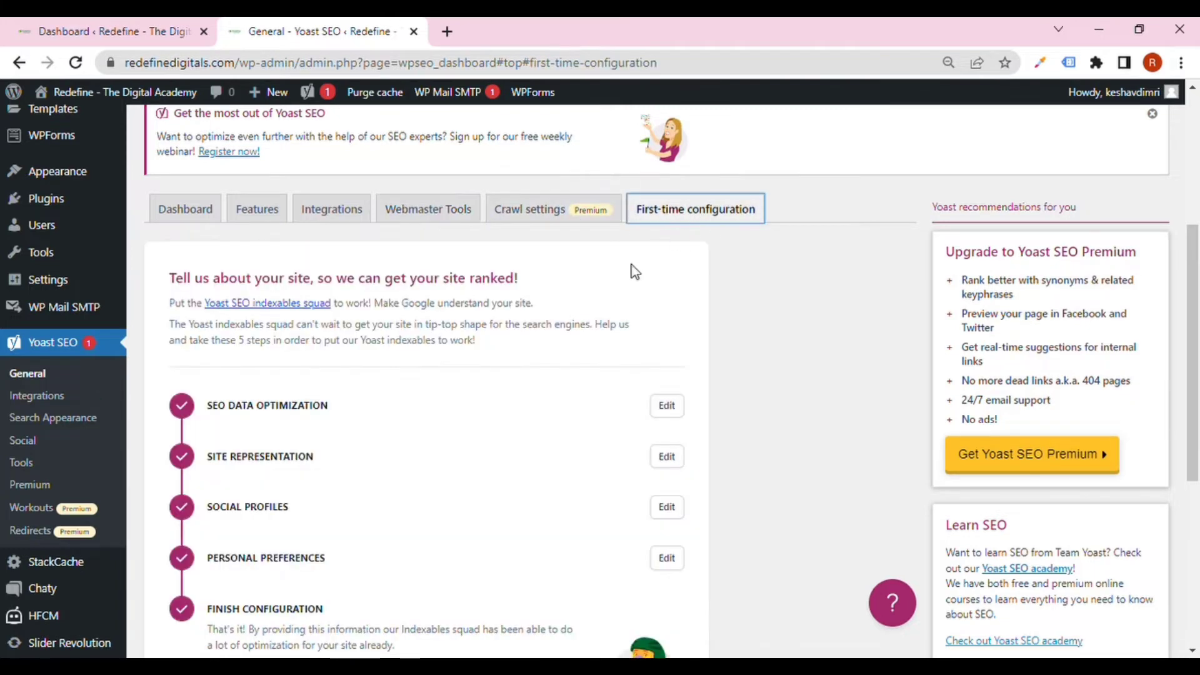
pyautogui.scroll(-4, 534, 338)
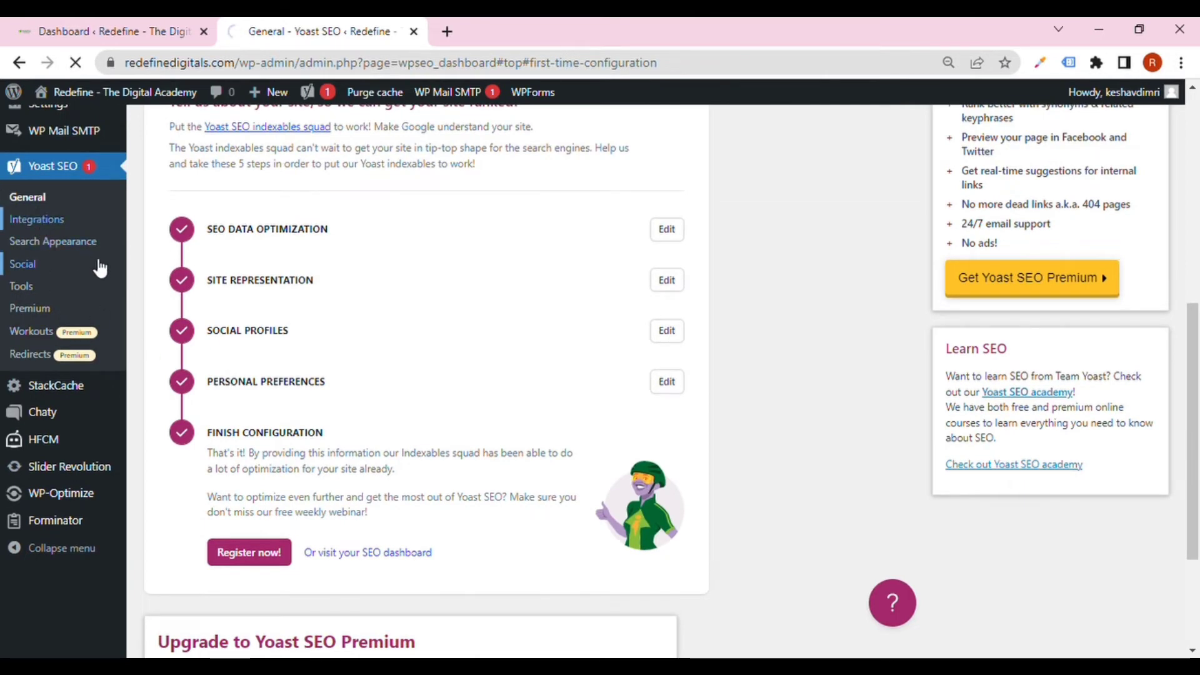
# Step: Open the separate Yoast SEO Integrations page and look through the recommended and plugin integrations
pyautogui.scroll(4, 98, 266)
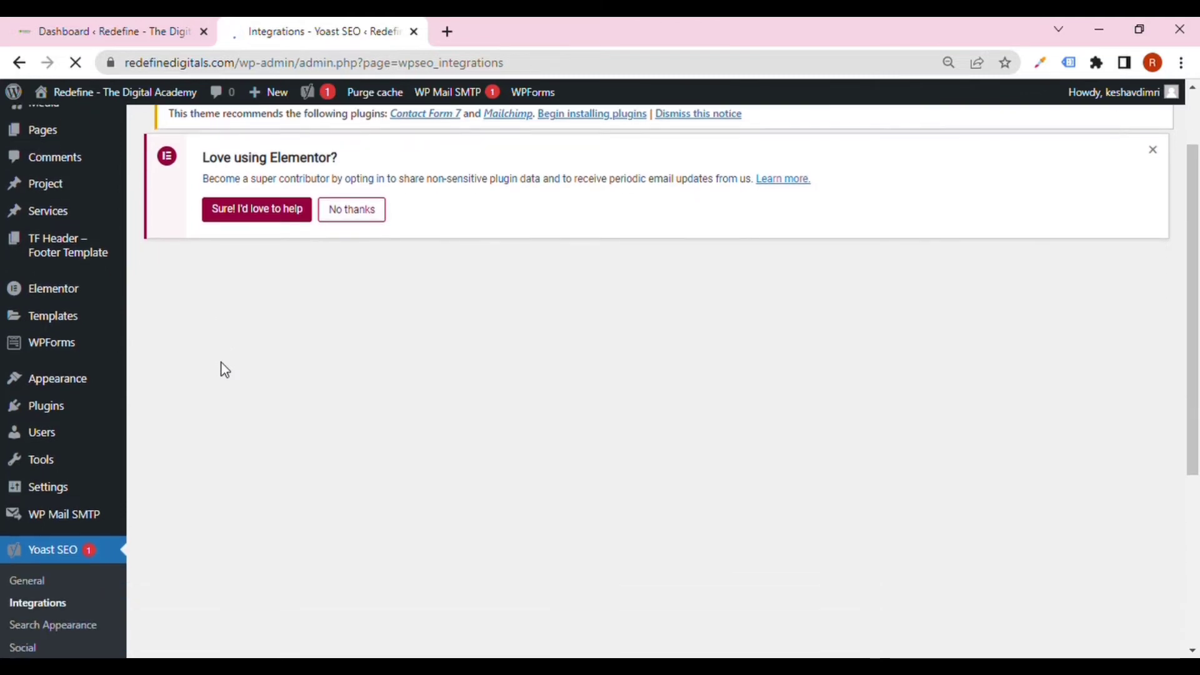
pyautogui.scroll(-3, 228, 369)
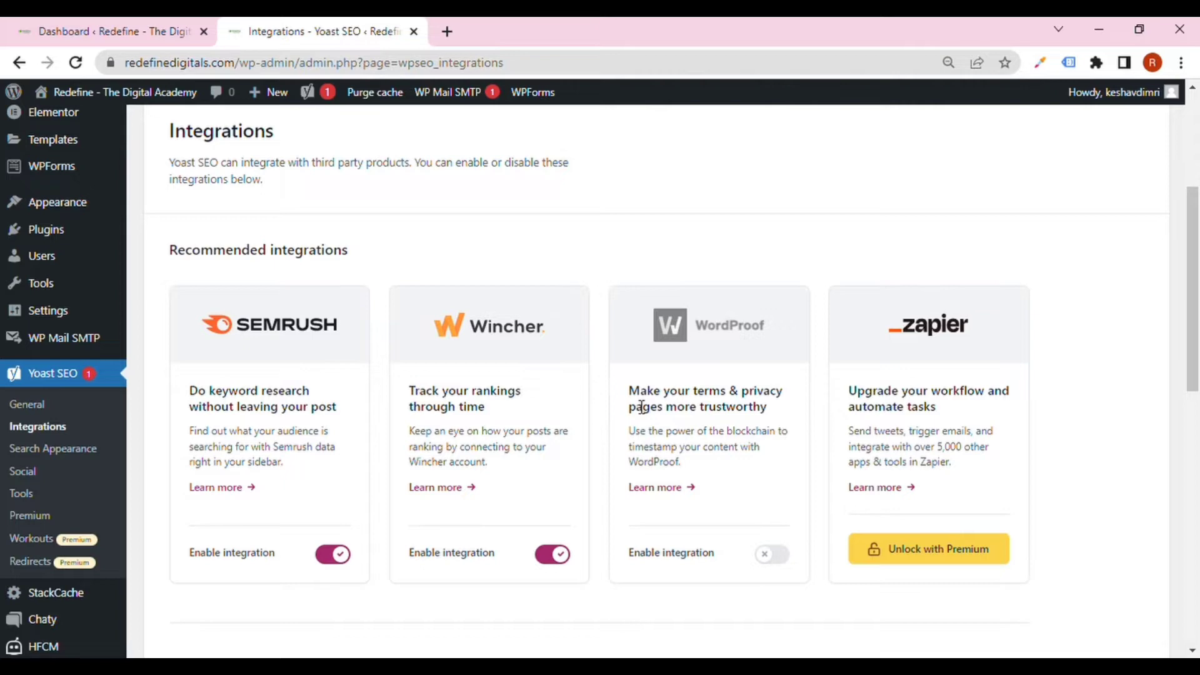
pyautogui.scroll(-5, 627, 407)
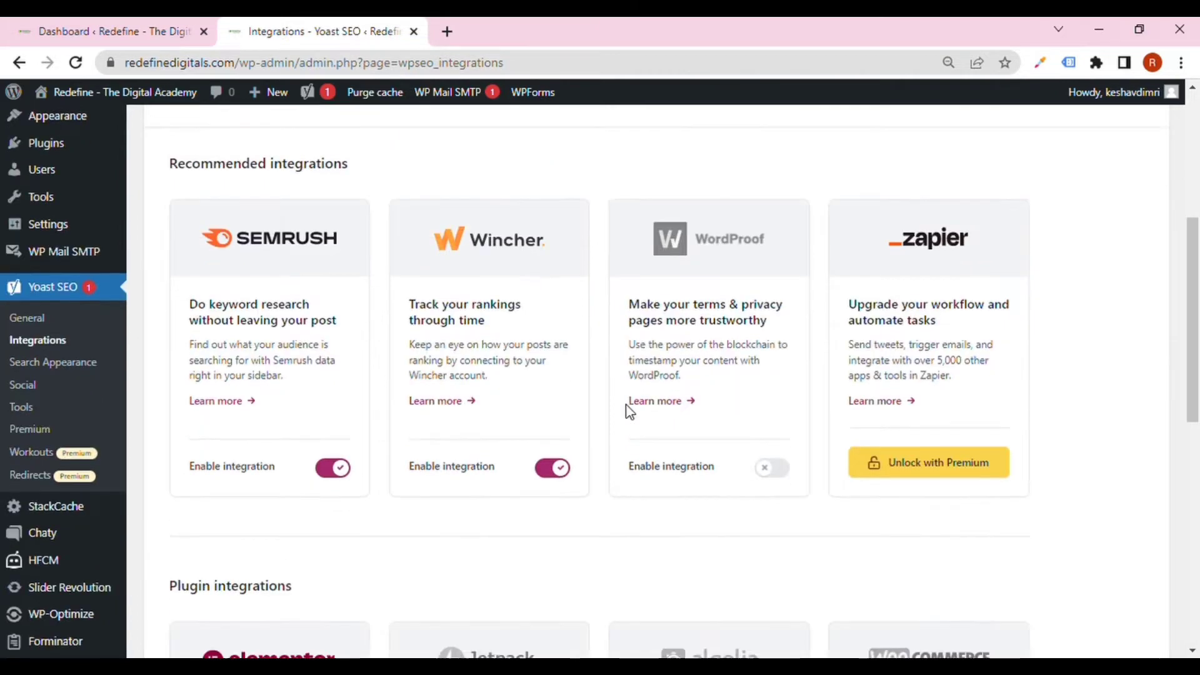
pyautogui.scroll(-3, 166, 429)
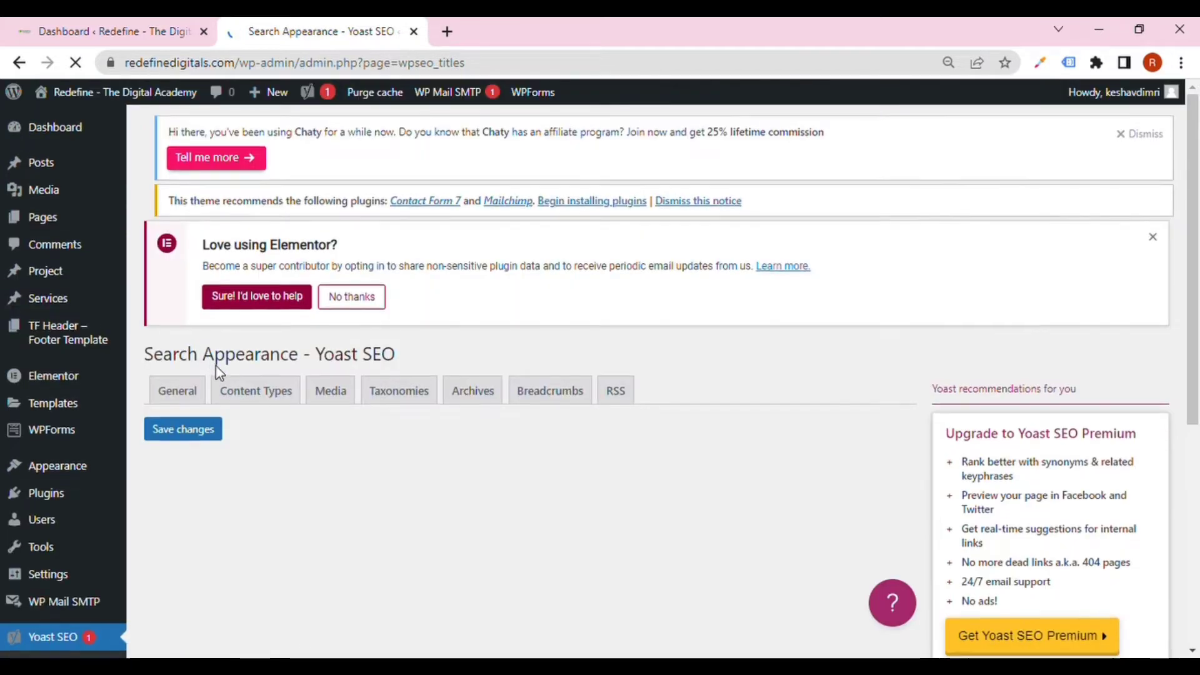
# Step: Open the Search Appearance settings and examine the title separator, homepage and posts page, and Knowledge Graph sections
pyautogui.scroll(-1, 216, 365)
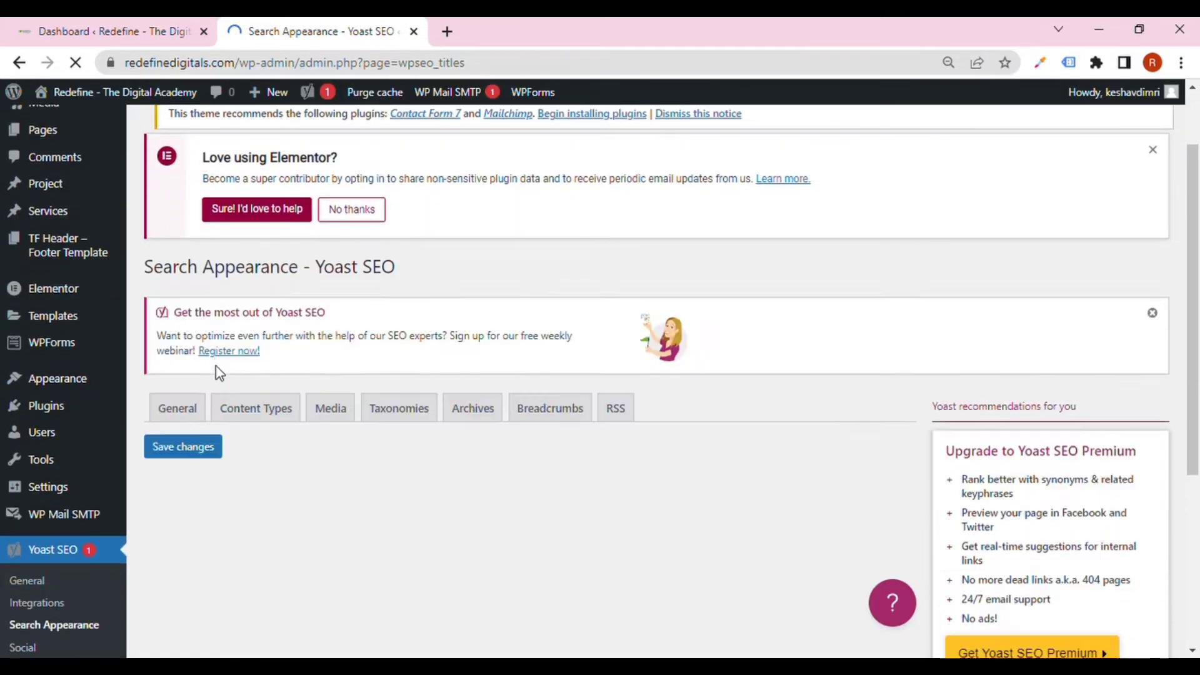
pyautogui.scroll(-3, 215, 366)
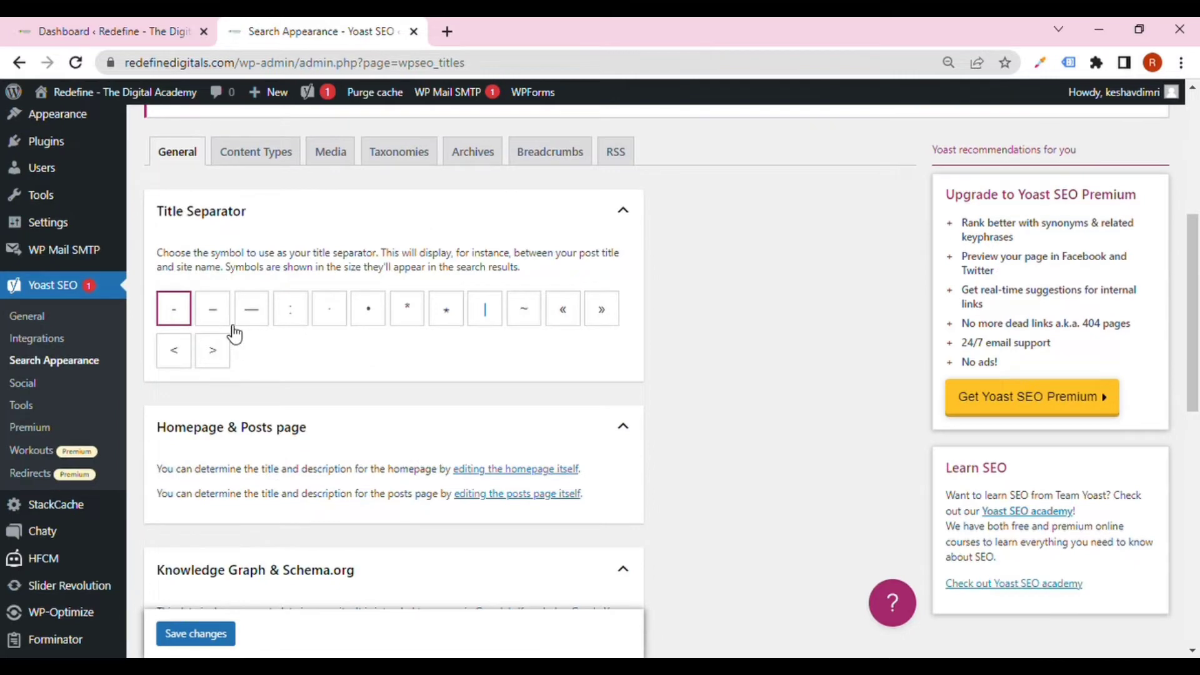
pyautogui.scroll(-3, 231, 334)
pyautogui.scroll(3, 230, 330)
pyautogui.scroll(-6, 186, 332)
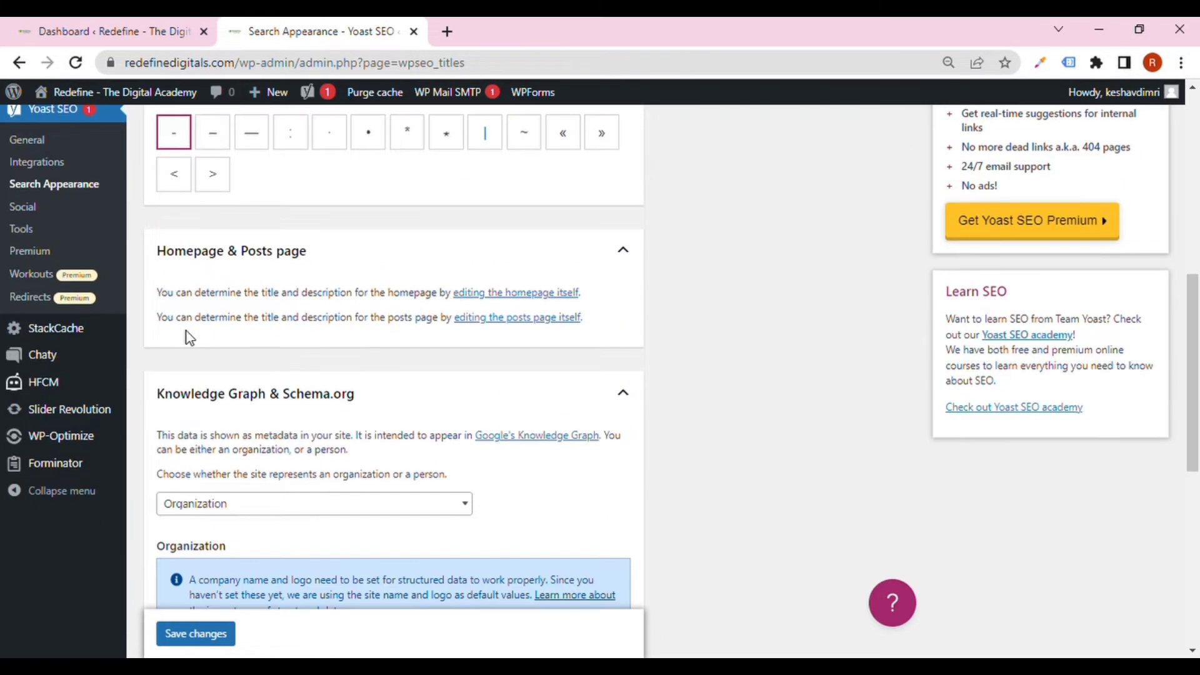
pyautogui.scroll(-4, 262, 350)
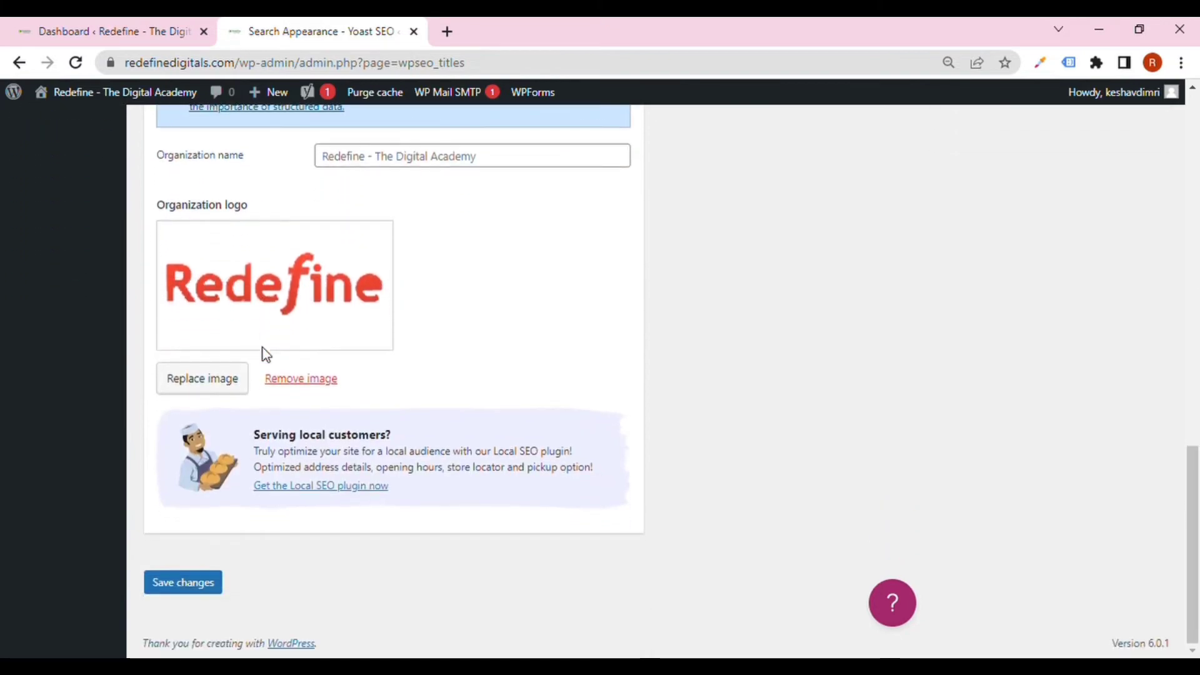
# Step: Go over the general Search Appearance settings again, from the title separator symbols to the organization name and logo
pyautogui.scroll(12, 268, 351)
pyautogui.scroll(-4, 267, 355)
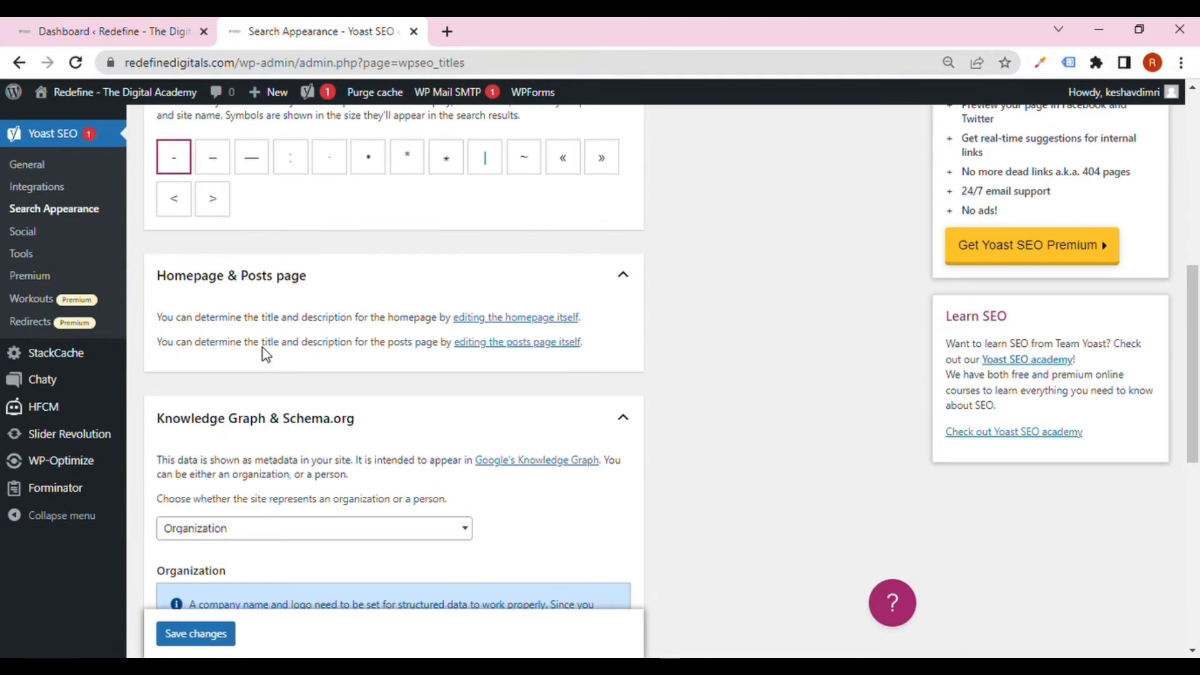
pyautogui.scroll(3, 270, 355)
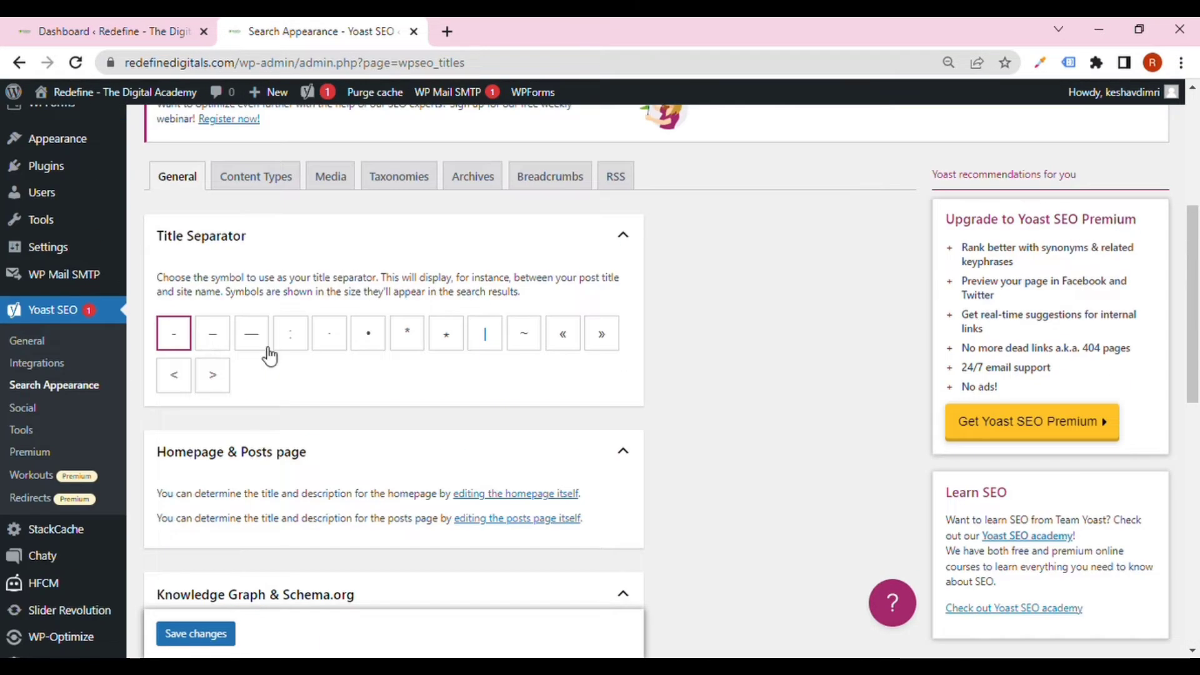
pyautogui.scroll(2, 270, 356)
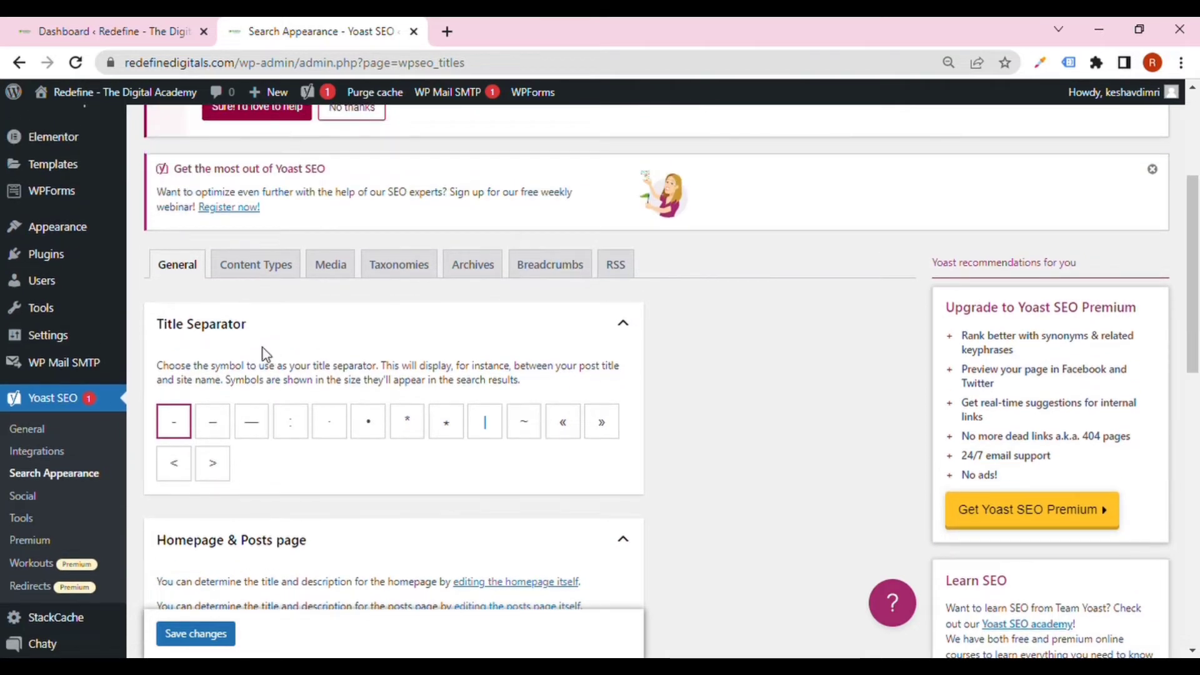
pyautogui.scroll(-7, 268, 354)
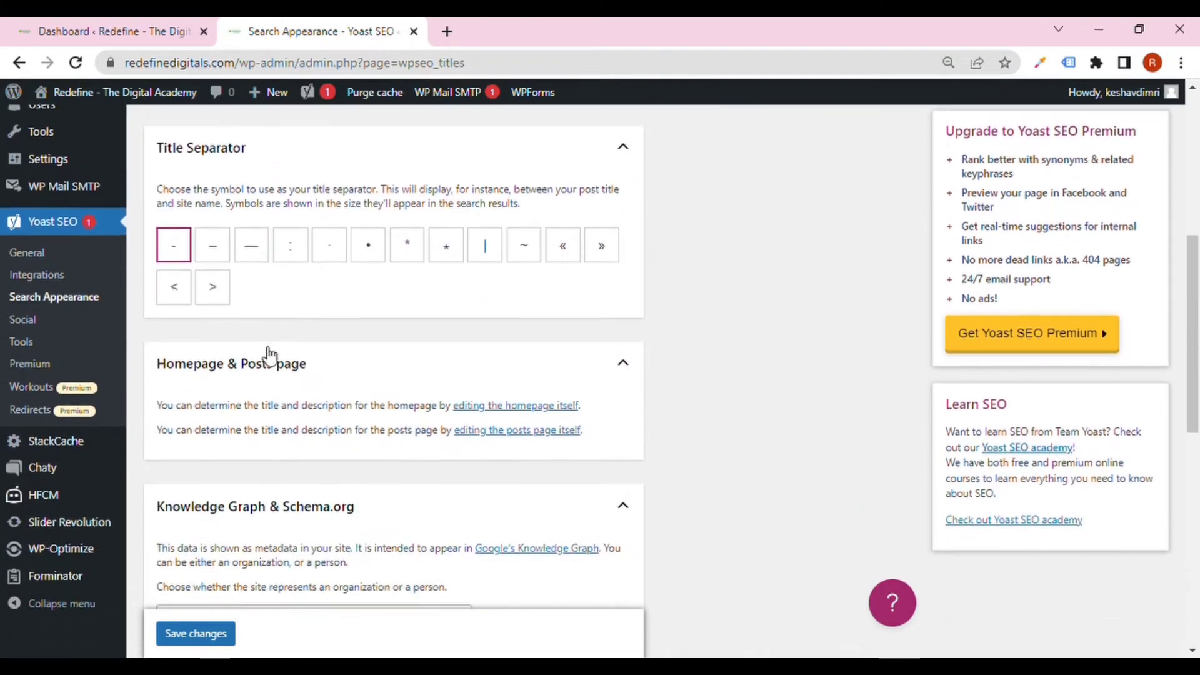
pyautogui.scroll(-4, 270, 355)
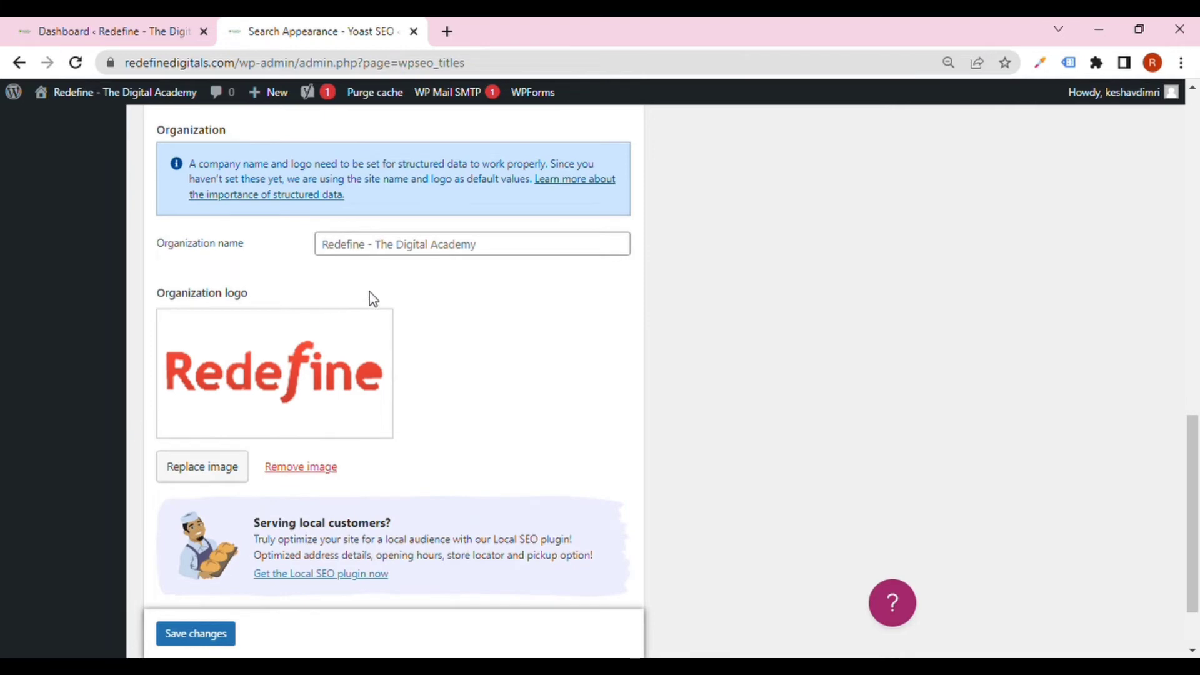
pyautogui.scroll(-2, 434, 350)
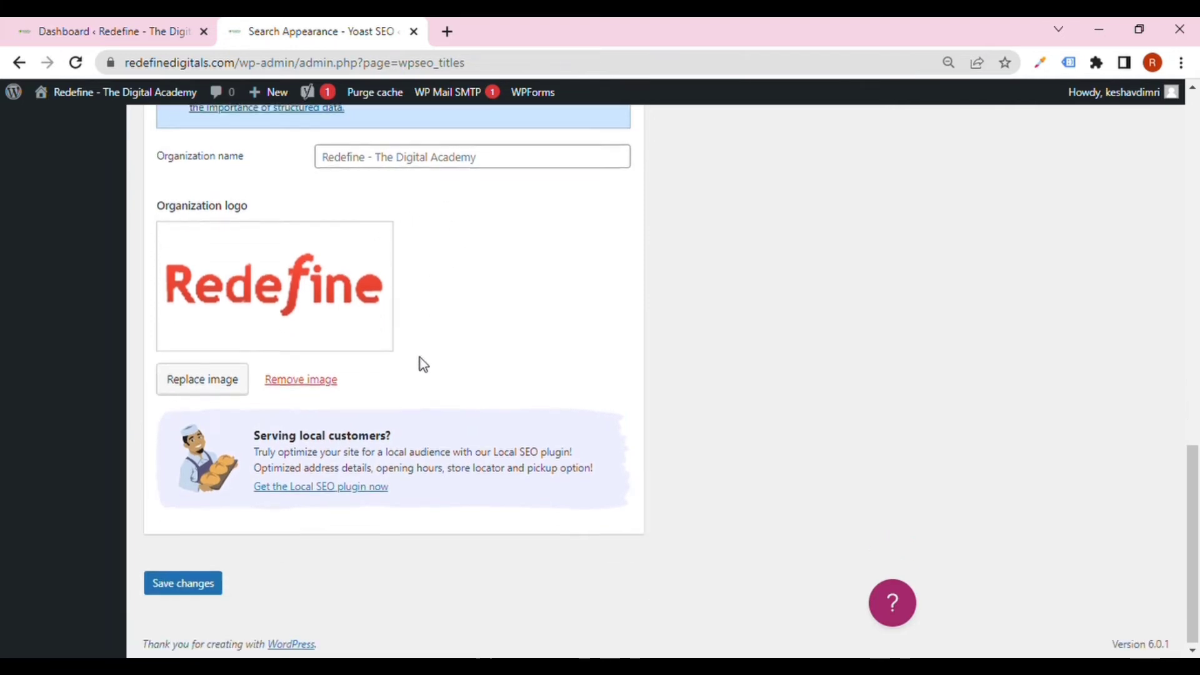
pyautogui.scroll(6, 425, 362)
pyautogui.scroll(10, 427, 366)
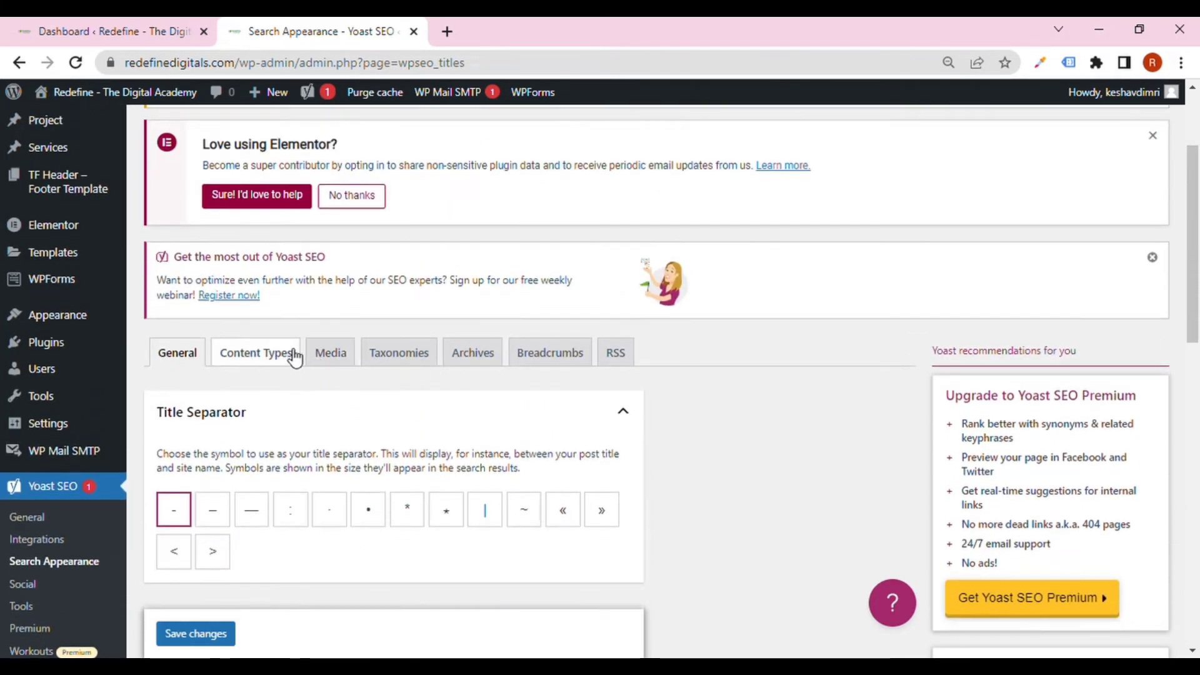
# Step: Open the Content Types settings, review the Posts options down to the social fields, and collapse the Posts section
pyautogui.click(293, 358)
pyautogui.scroll(-4, 295, 357)
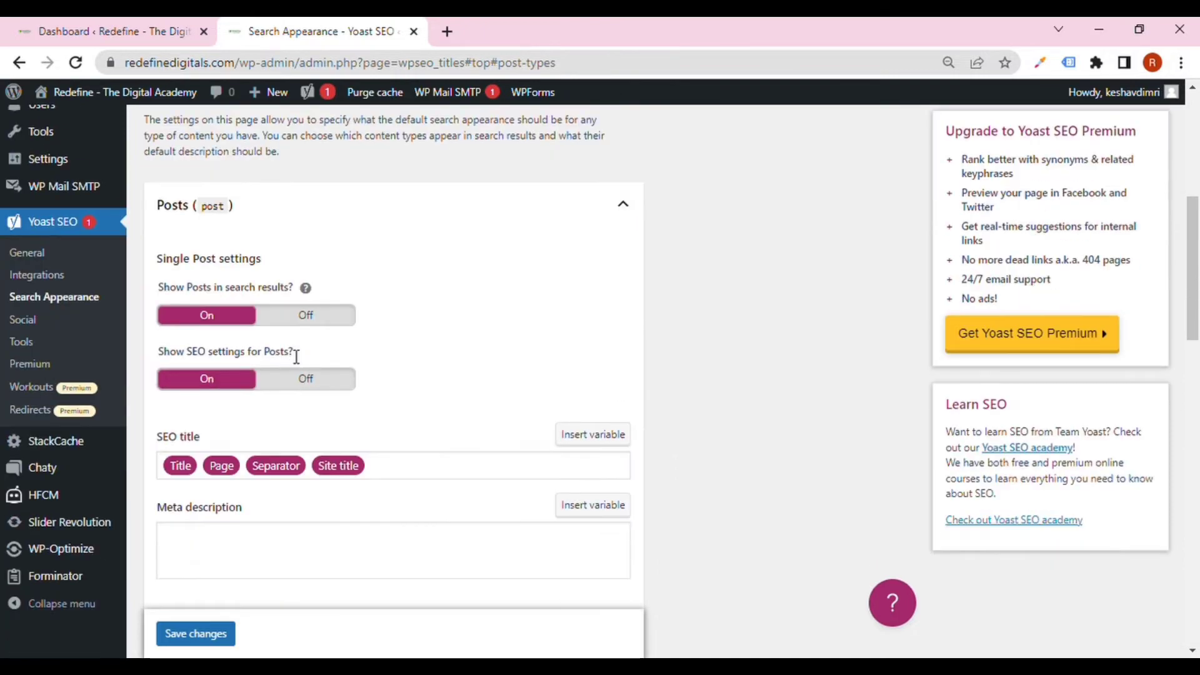
pyautogui.scroll(-13, 296, 356)
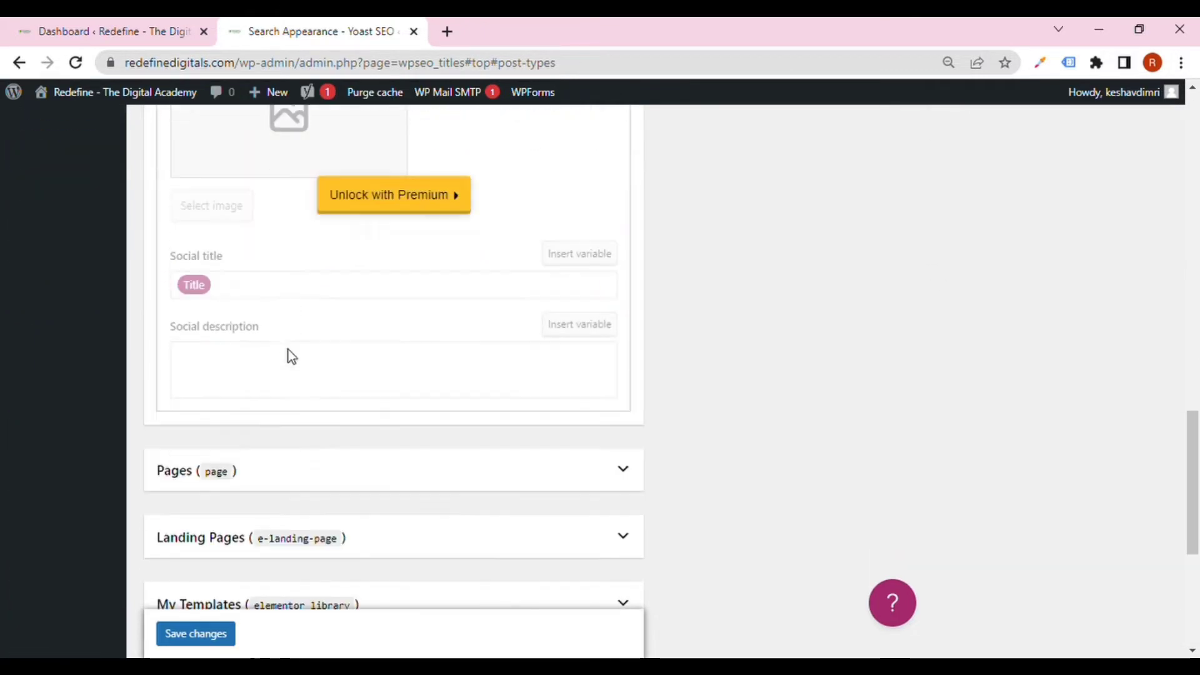
pyautogui.scroll(-4, 290, 355)
pyautogui.scroll(18, 289, 354)
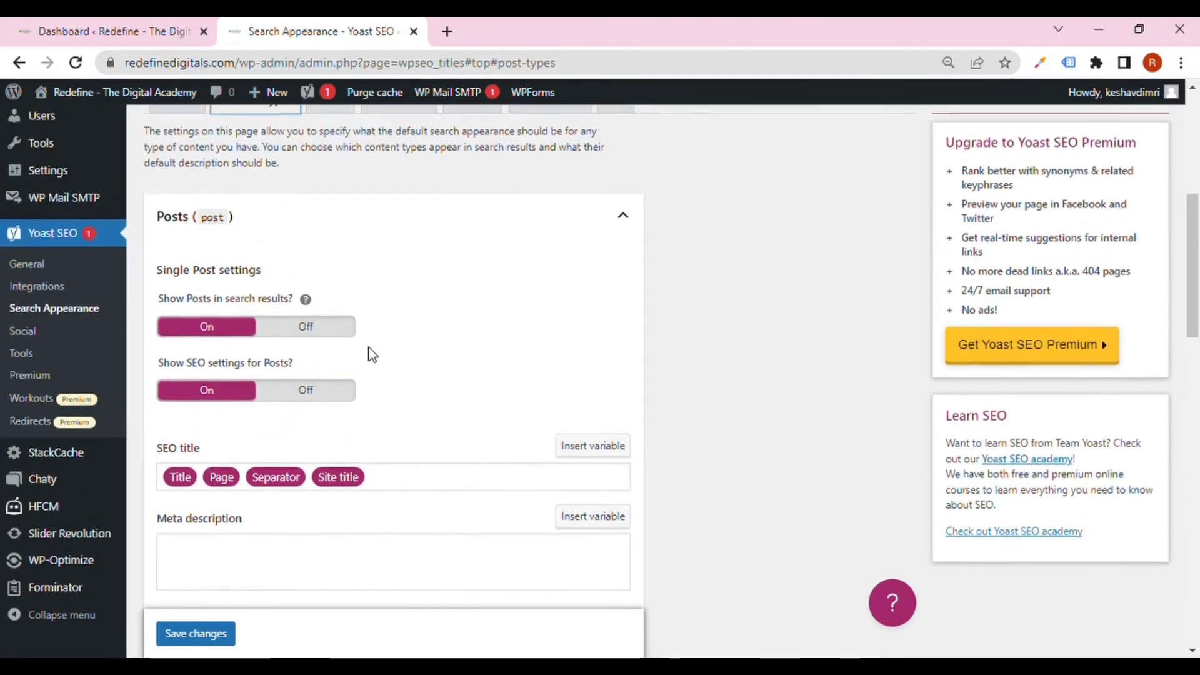
pyautogui.scroll(1, 372, 354)
pyautogui.click(636, 305)
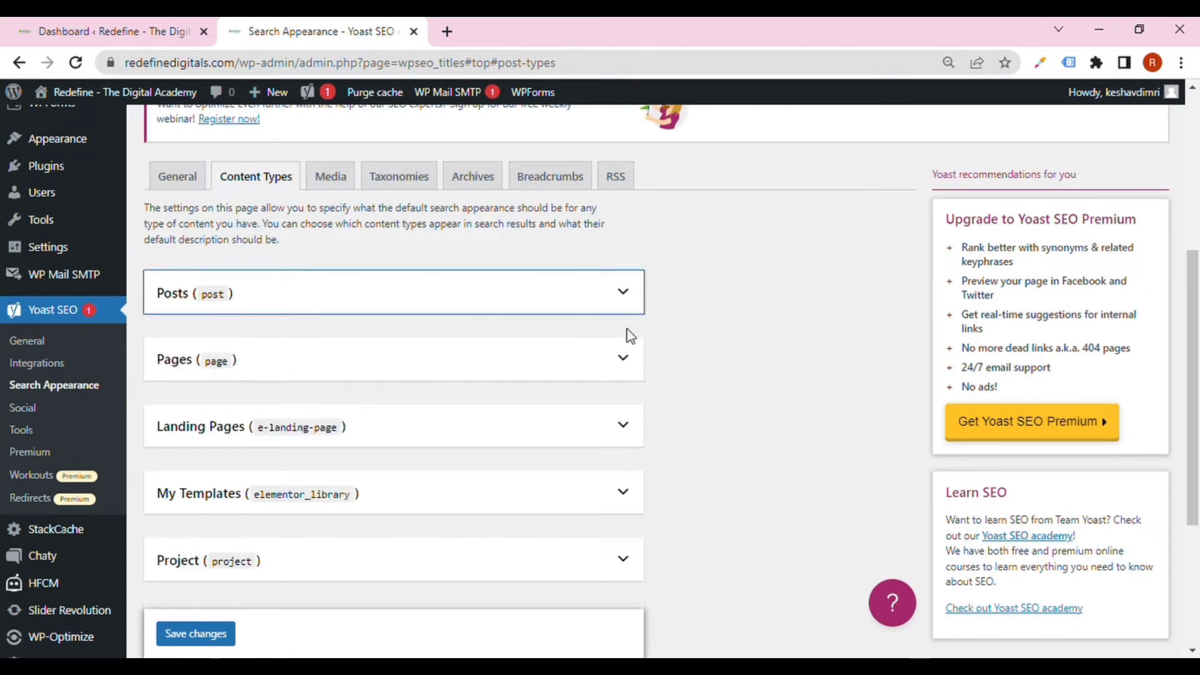
# Step: Expand the Pages content type, examine its search visibility, SEO title, meta description and schema settings, and collapse it
pyautogui.click(622, 357)
pyautogui.scroll(-1, 623, 360)
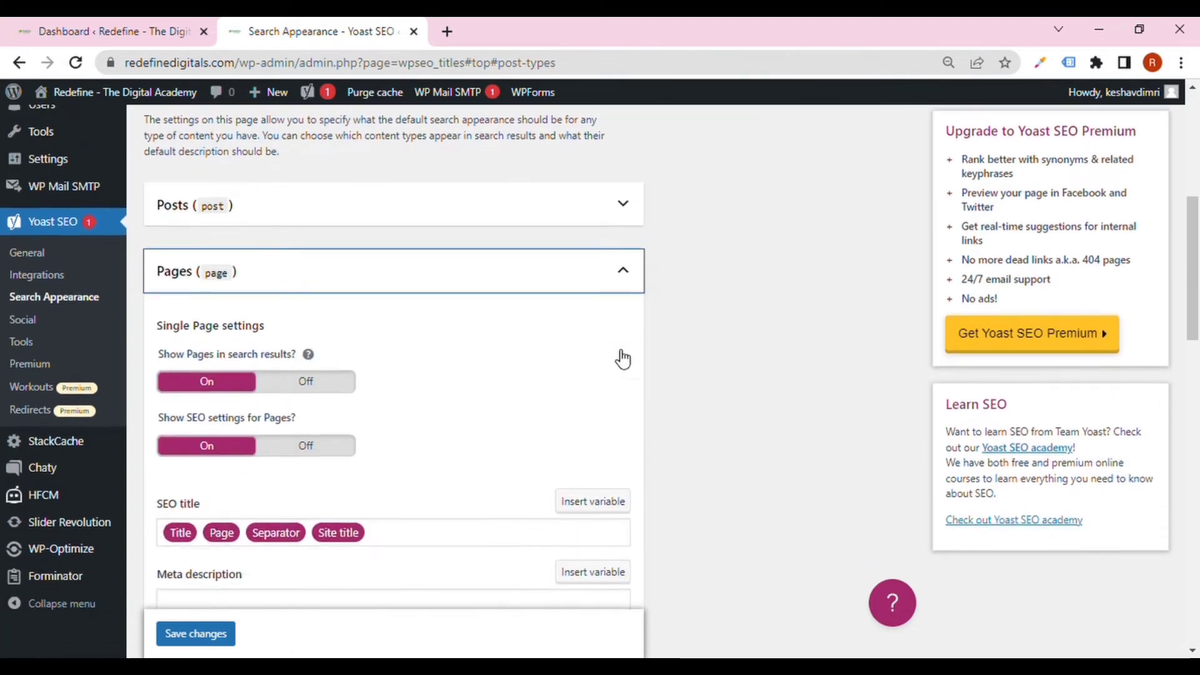
pyautogui.click(622, 285)
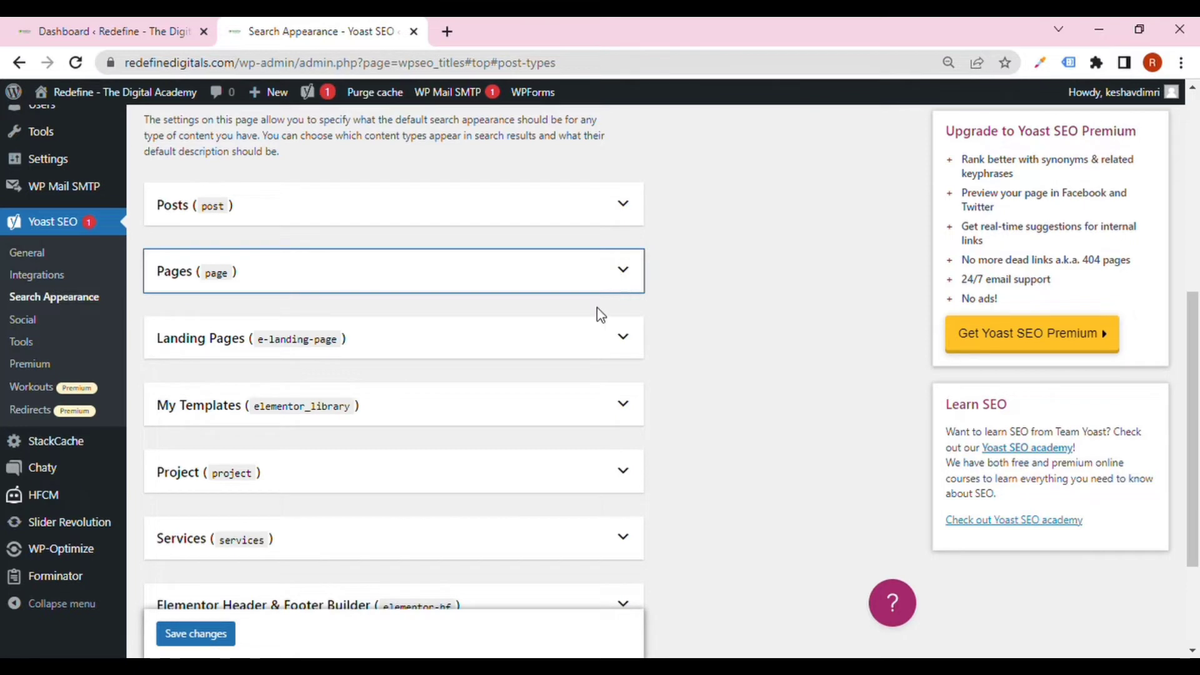
pyautogui.click(604, 278)
pyautogui.scroll(-3, 528, 343)
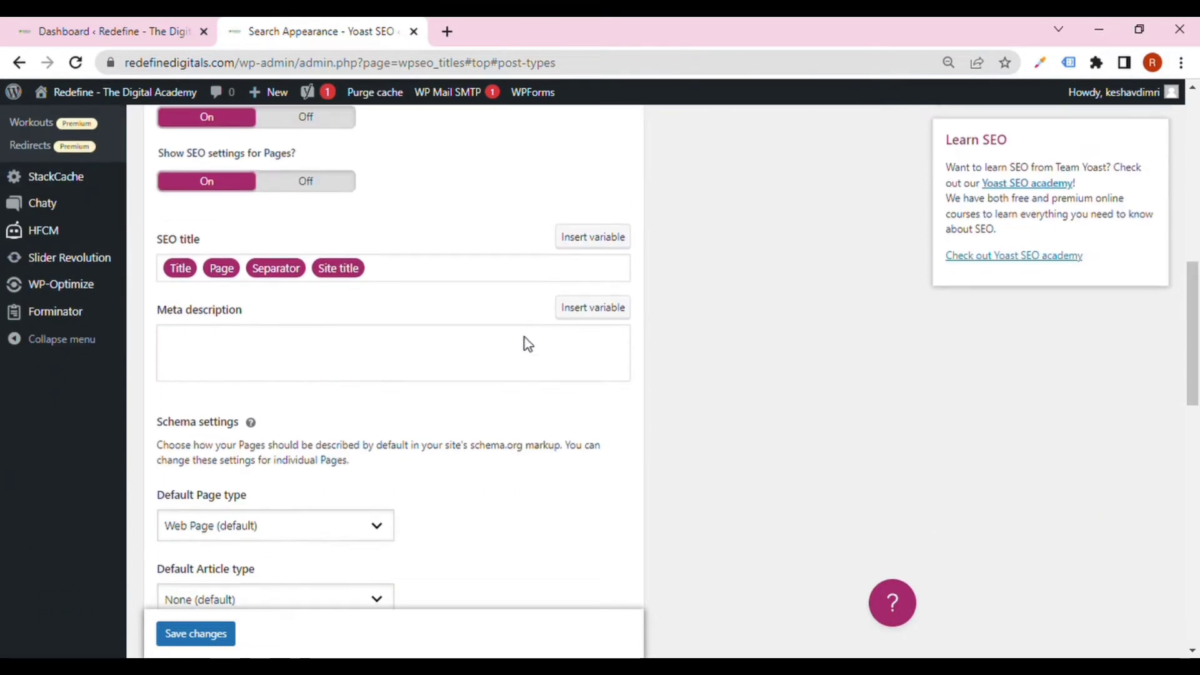
pyautogui.click(309, 365)
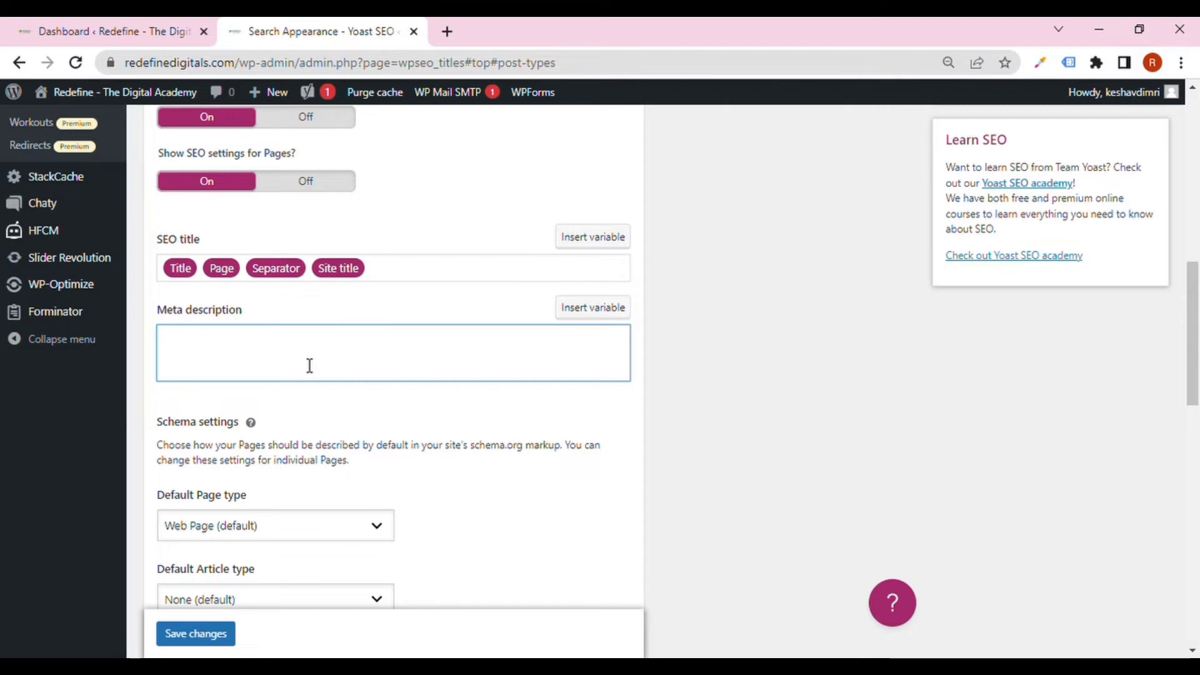
pyautogui.scroll(4, 309, 366)
pyautogui.scroll(-2, 423, 369)
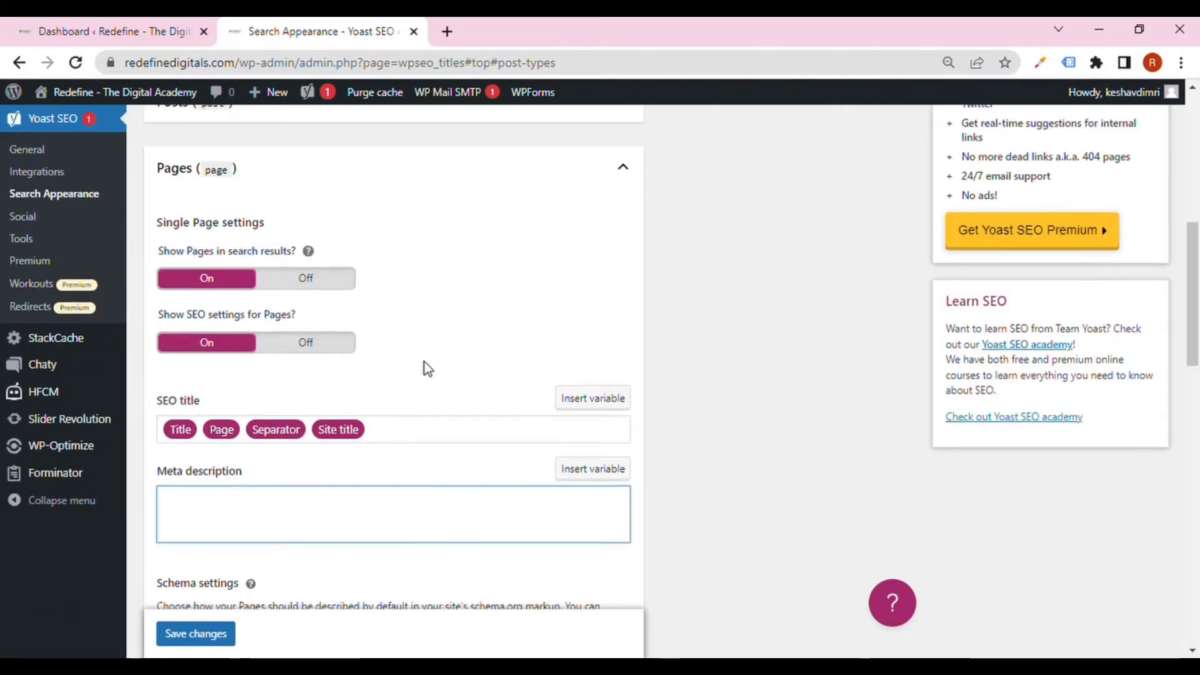
pyautogui.scroll(-4, 453, 333)
pyautogui.scroll(3, 455, 335)
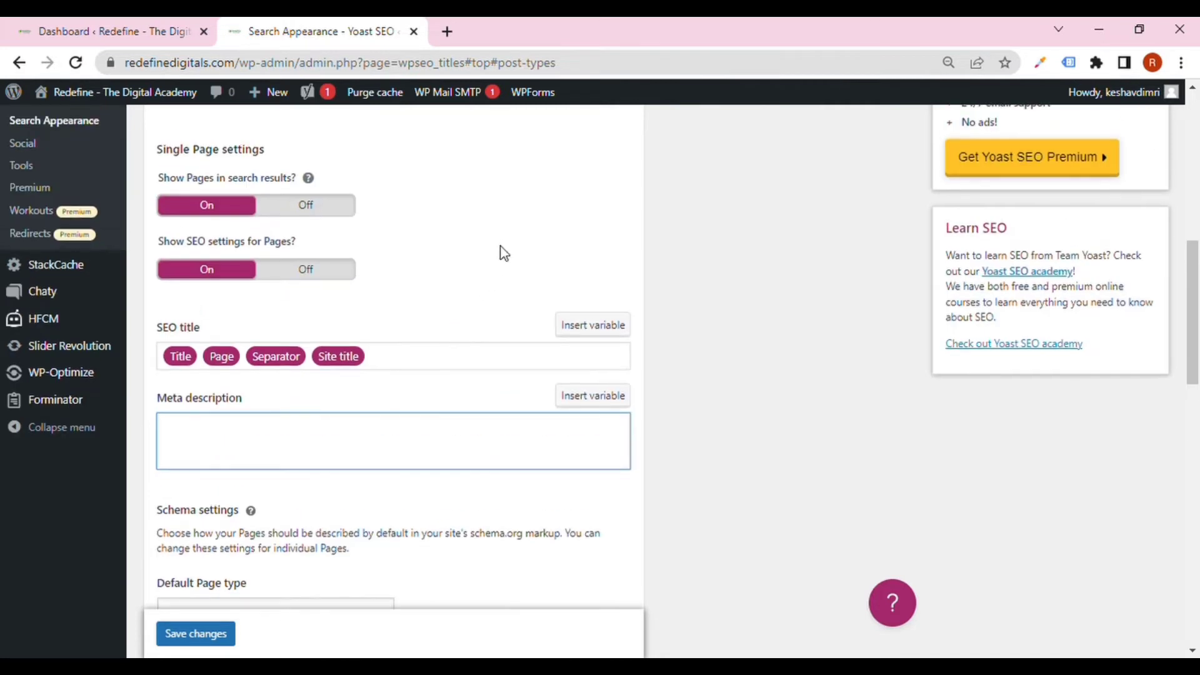
pyautogui.scroll(2, 506, 252)
pyautogui.click(640, 188)
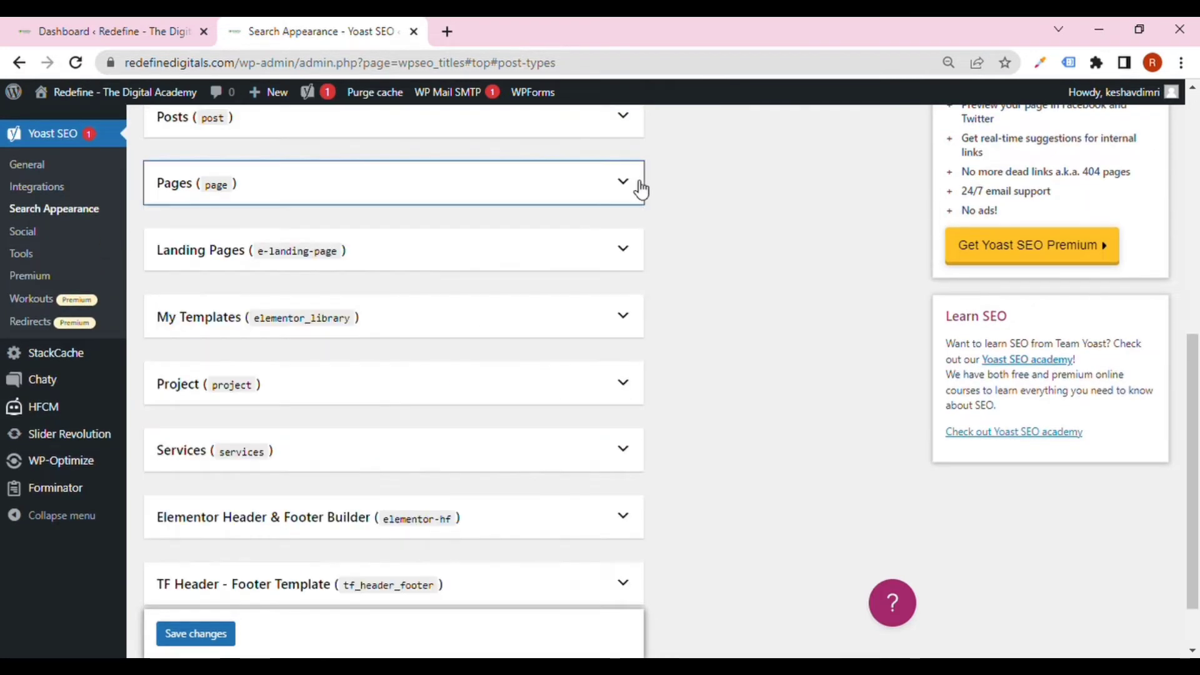
# Step: Turn off both showing Landing Pages in search results and showing SEO settings for them, and collapse the section
pyautogui.click(565, 253)
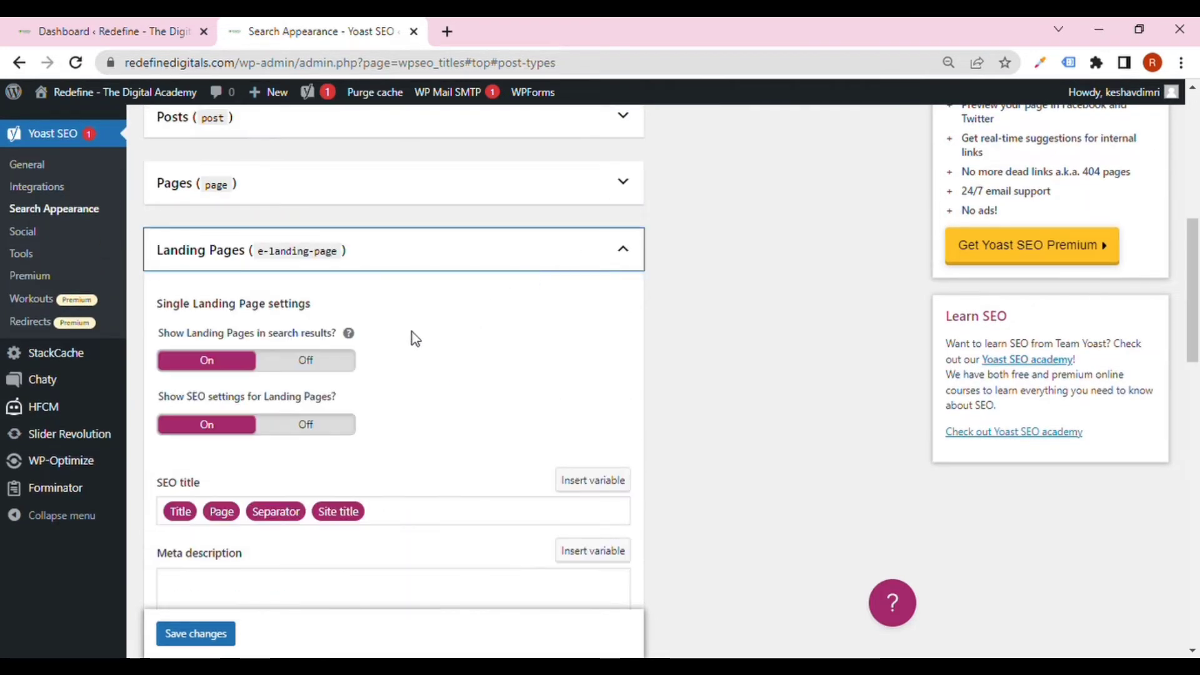
pyautogui.click(319, 363)
pyautogui.click(320, 429)
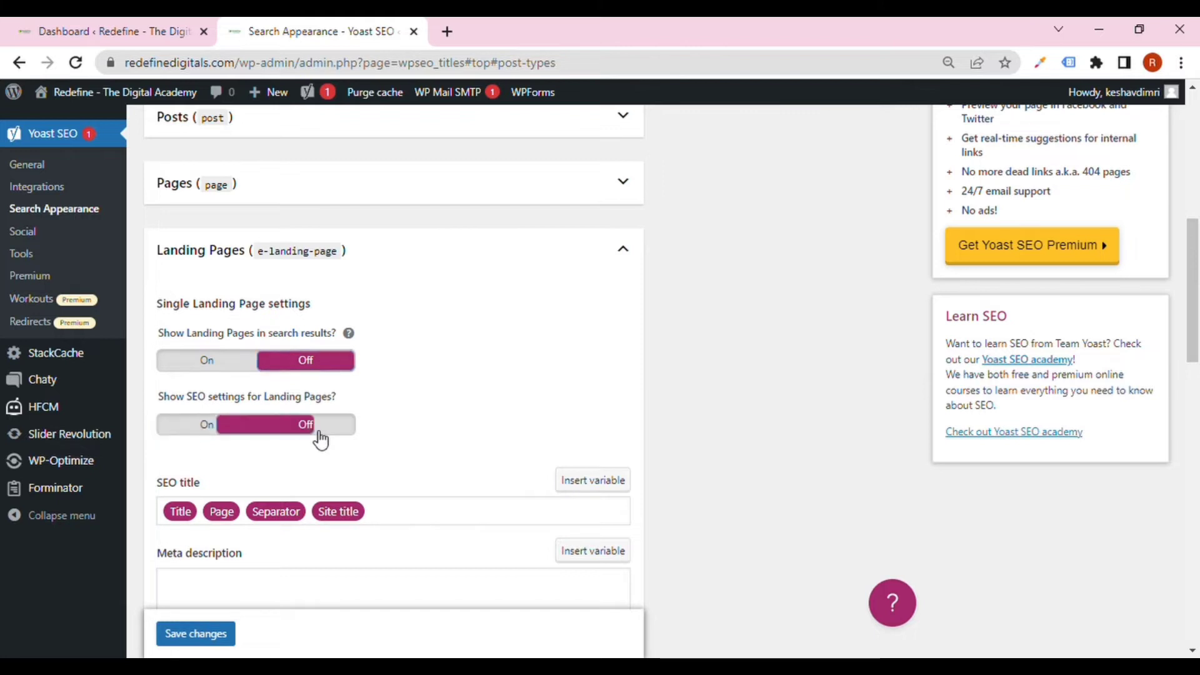
pyautogui.click(624, 254)
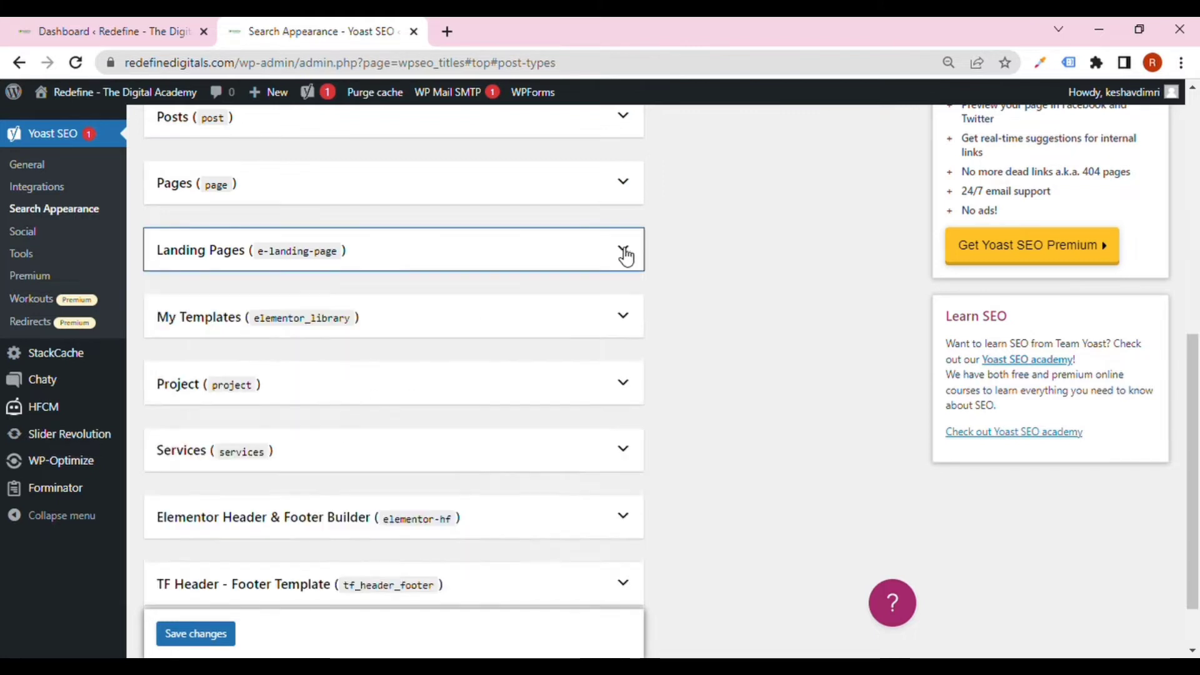
# Step: Open redefinedigitals.com/sitemap.xml in a new browser tab, reusing the site address from the Search Appearance page
pyautogui.click(446, 33)
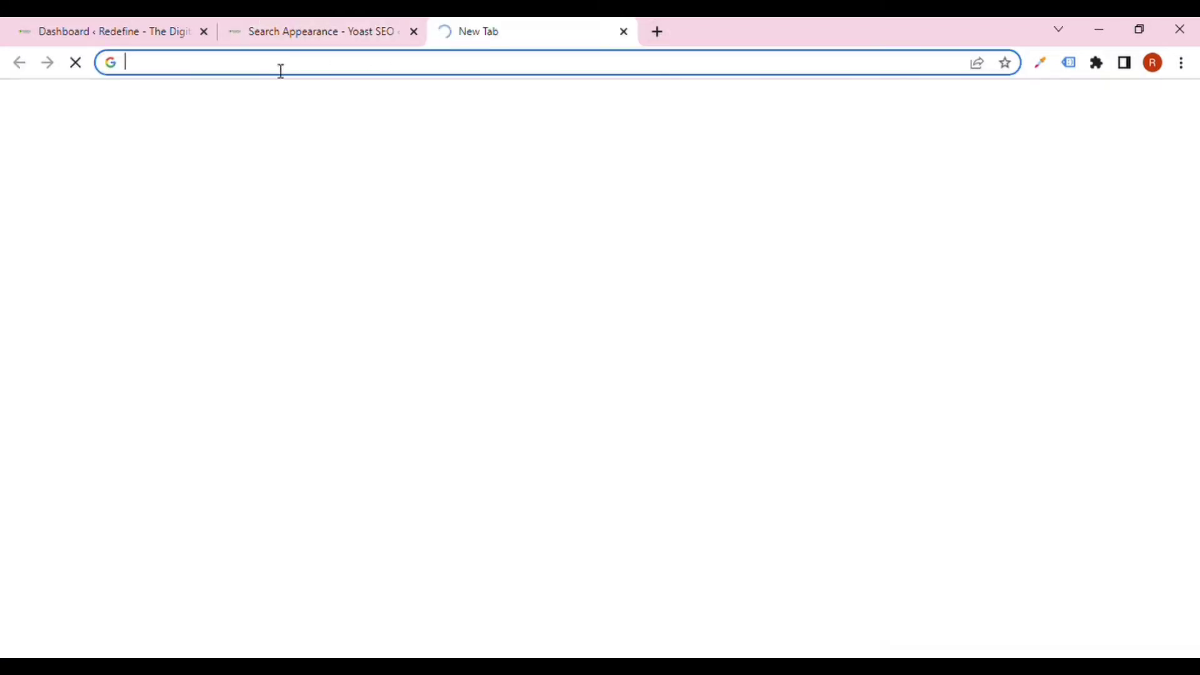
pyautogui.hotkey('ctrl', 'shift', 'Tab')
pyautogui.moveTo(266, 62); pyautogui.dragTo(125, 62)
pyautogui.hotkey('ctrl', 'c')
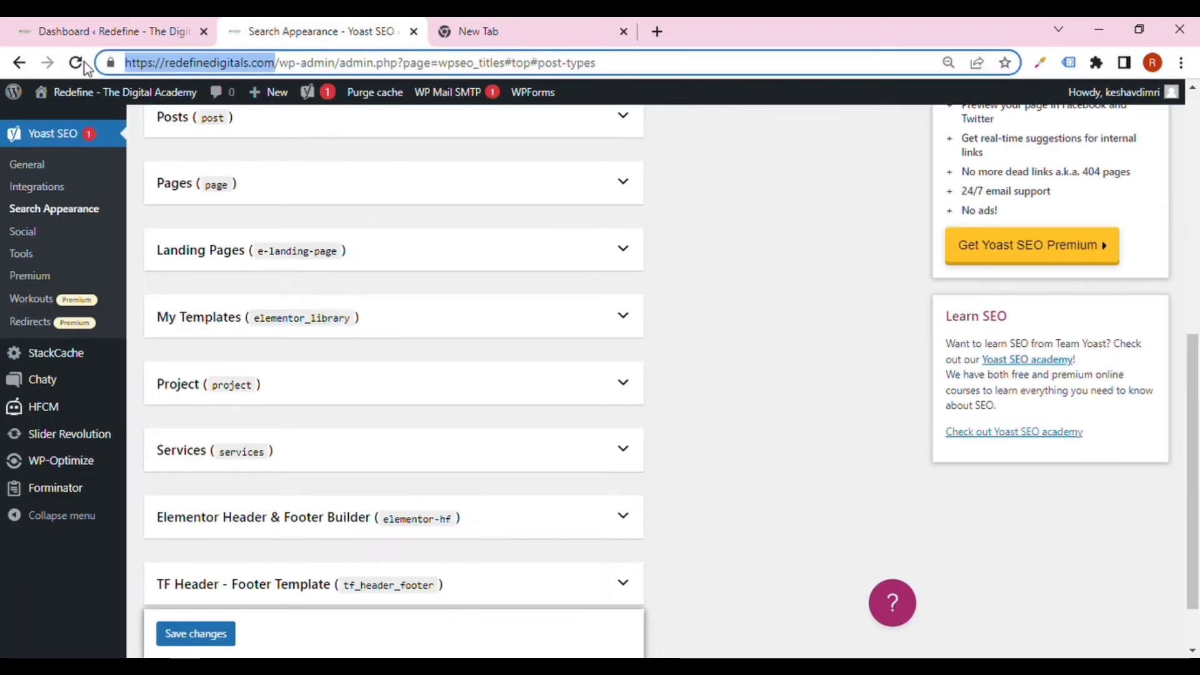
pyautogui.click(538, 31)
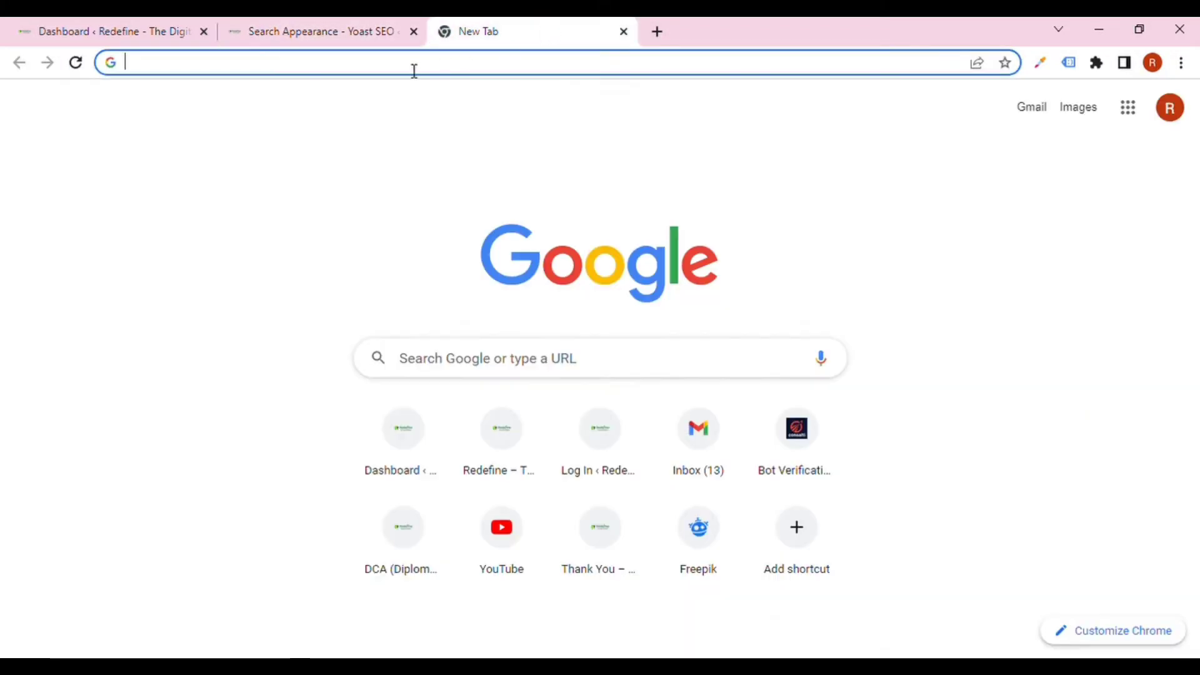
pyautogui.hotkey('ctrl', 'v')
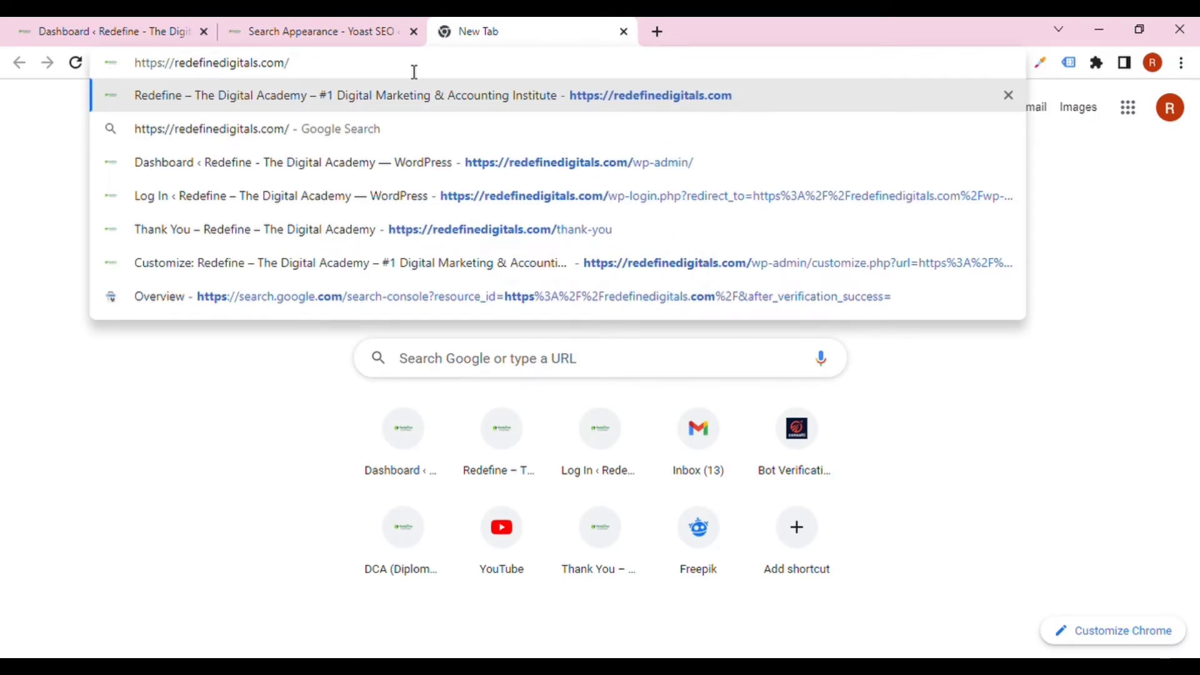
pyautogui.write('sitemap')
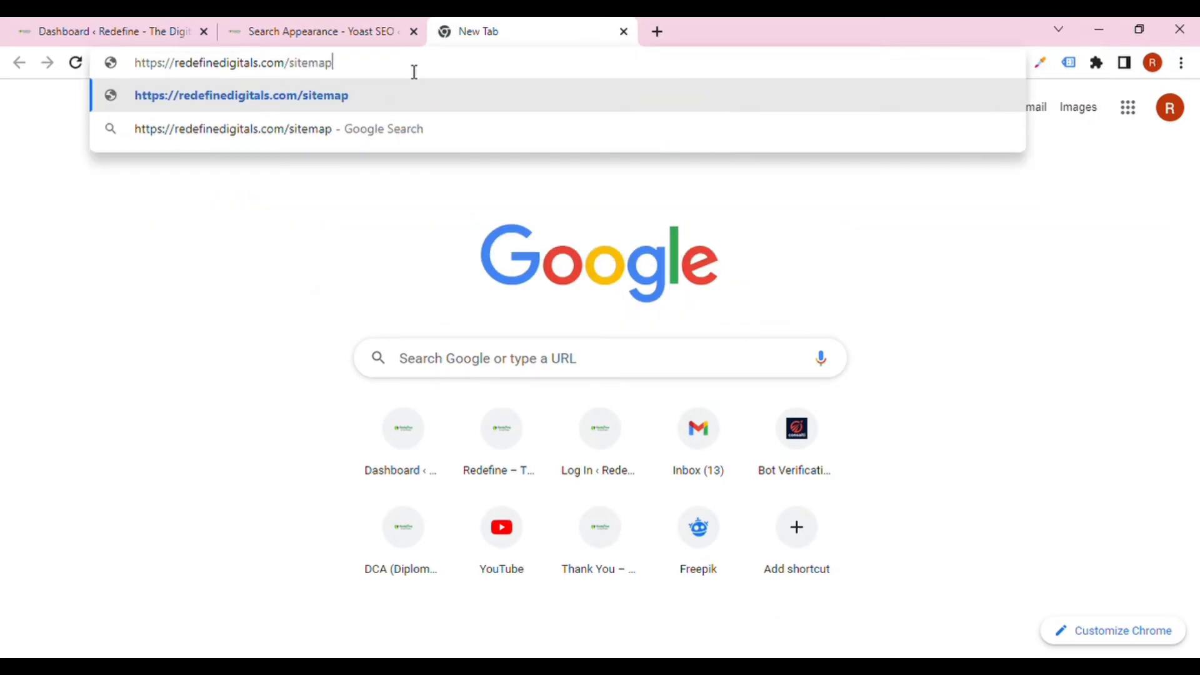
pyautogui.write('.xml')
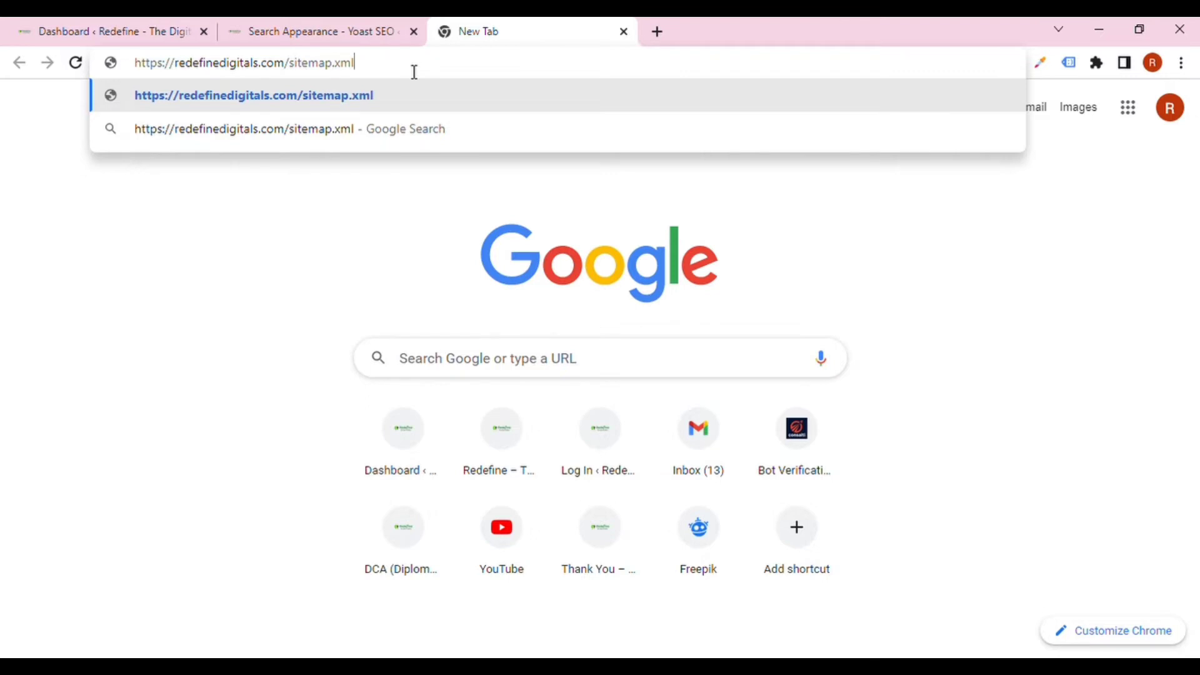
pyautogui.press('Return')
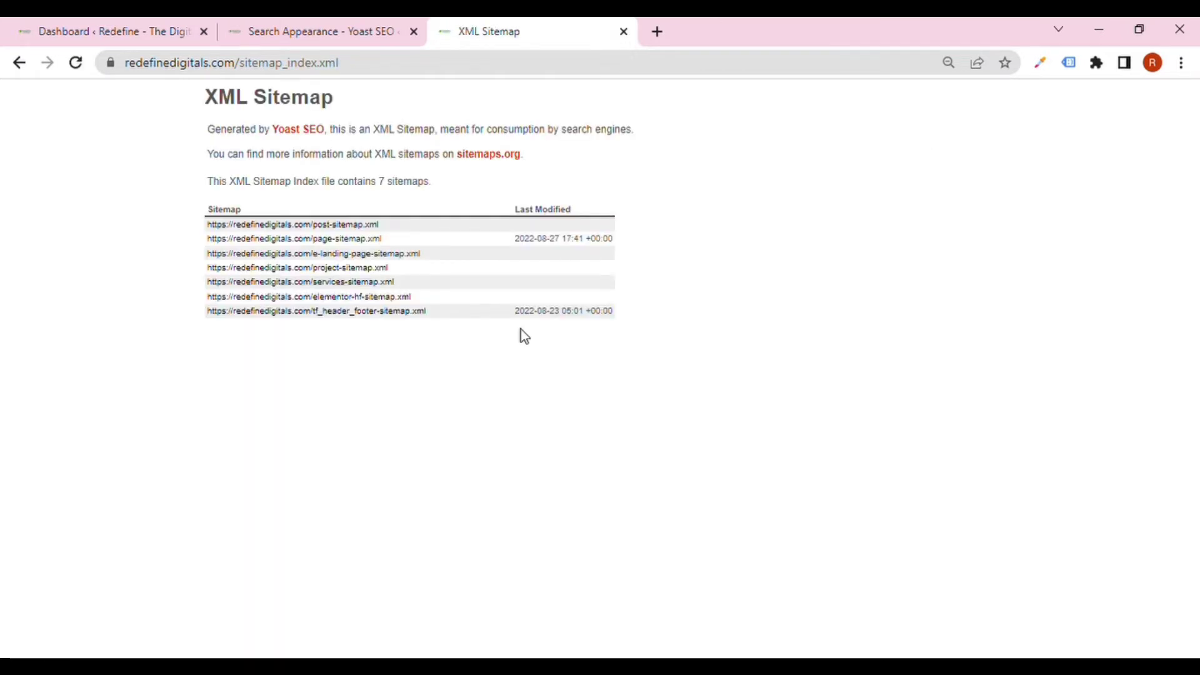
# Step: Enlarge the sitemap index for reading, open page-sitemap.xml in its own tab and highlight its list of page URLs
pyautogui.scroll(5, 517, 365)
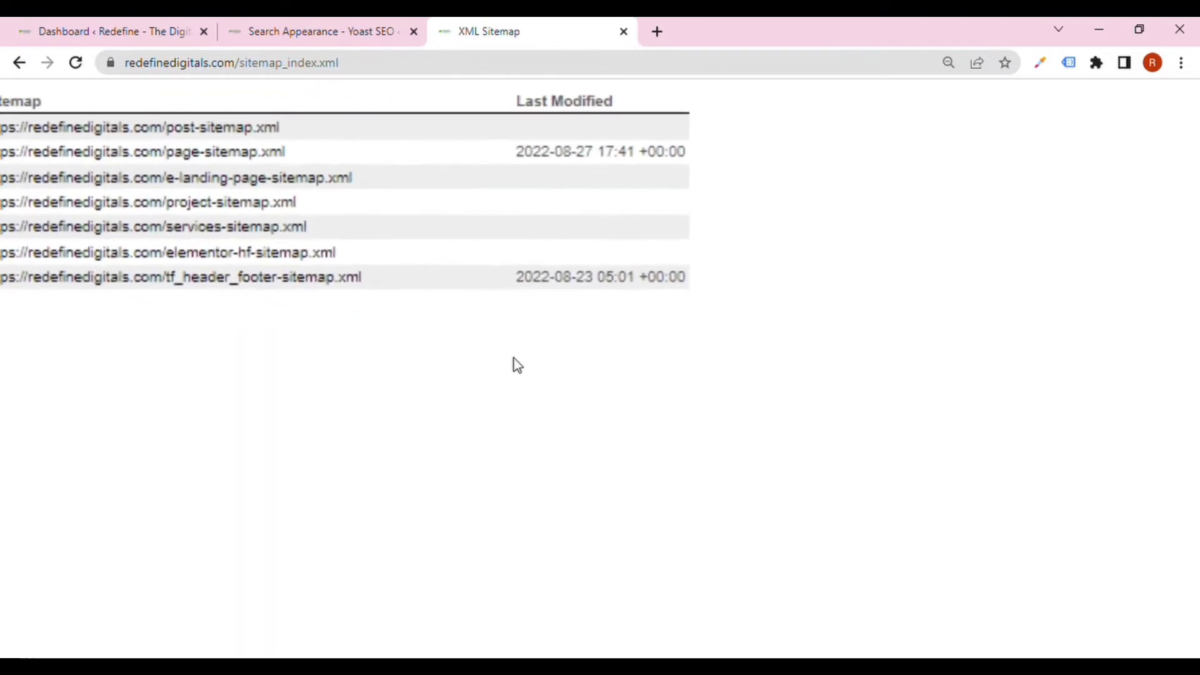
pyautogui.hscroll(-4, 517, 365)
pyautogui.scroll(3, 517, 365)
pyautogui.scroll(1, 518, 365)
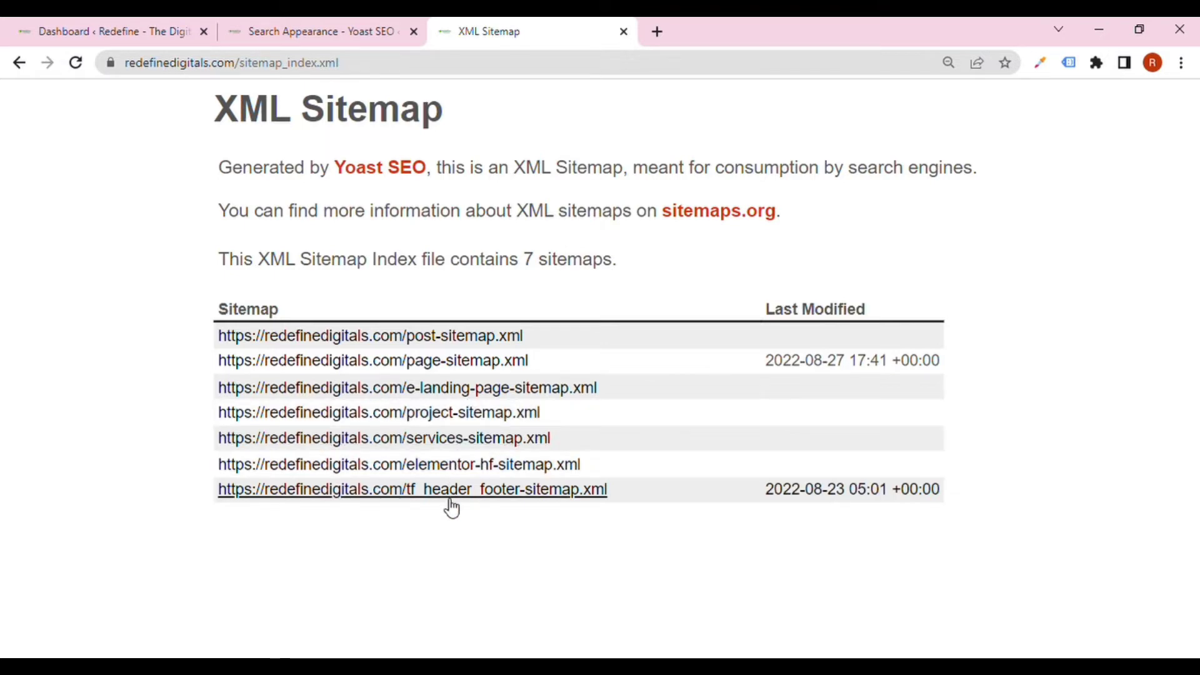
pyautogui.keyDown('ctrl'); pyautogui.click(462, 364); pyautogui.keyUp('ctrl')
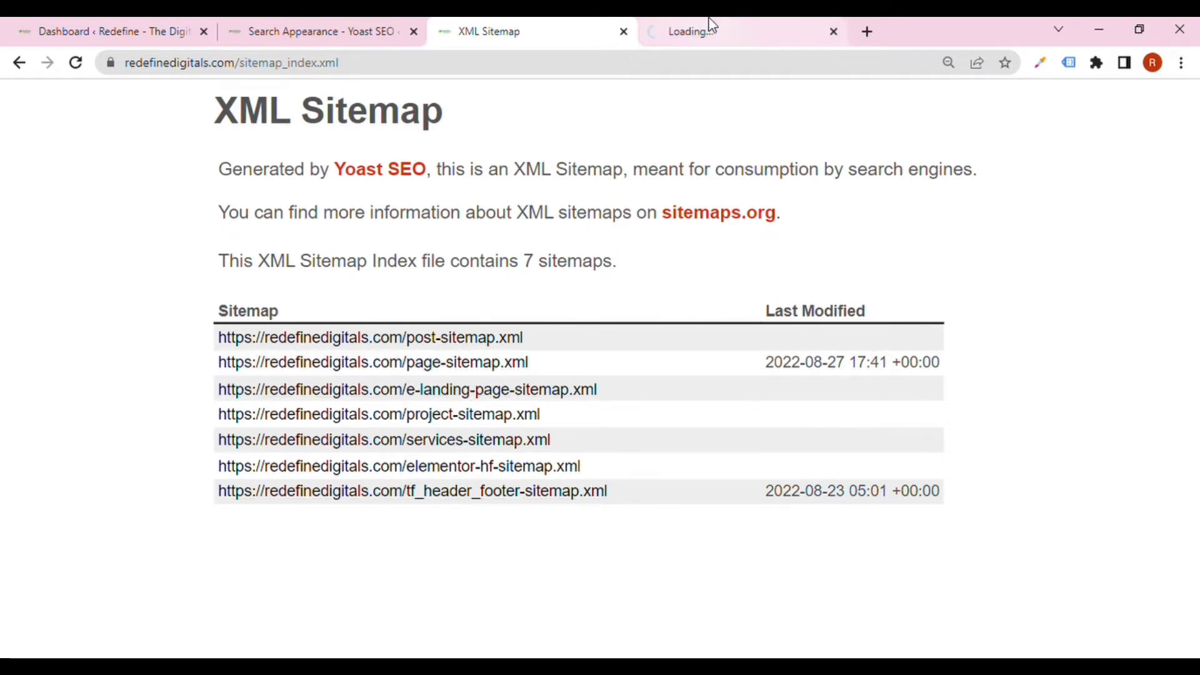
pyautogui.click(710, 28)
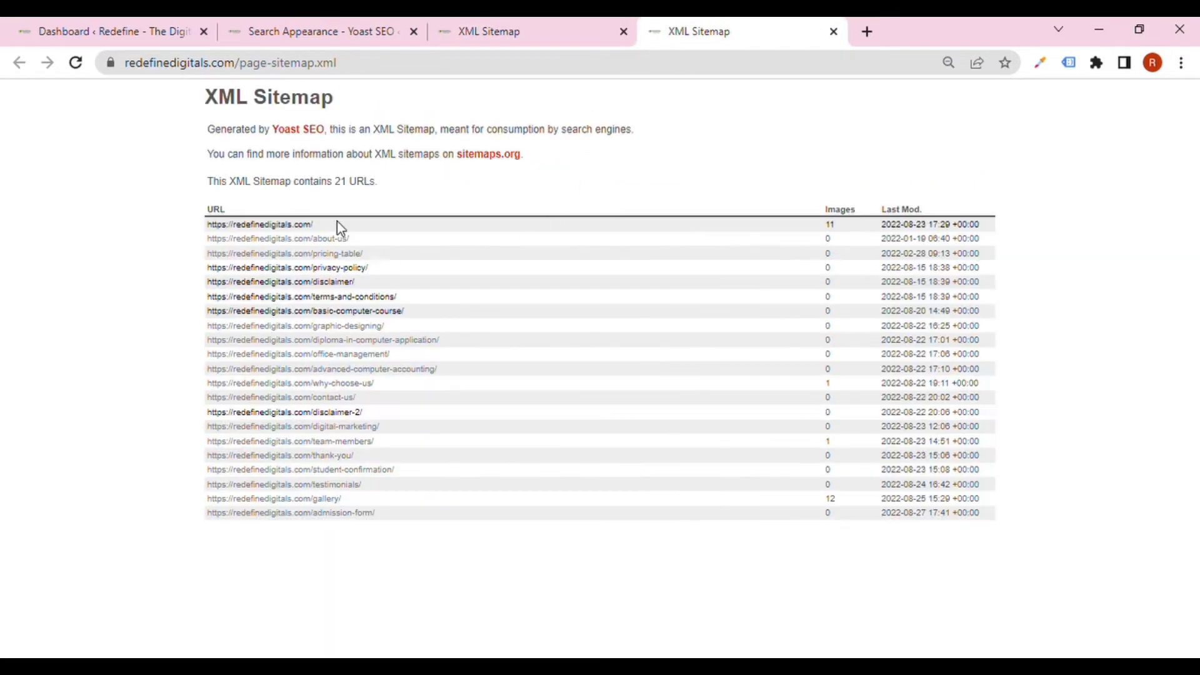
pyautogui.moveTo(144, 209); pyautogui.dragTo(369, 504)
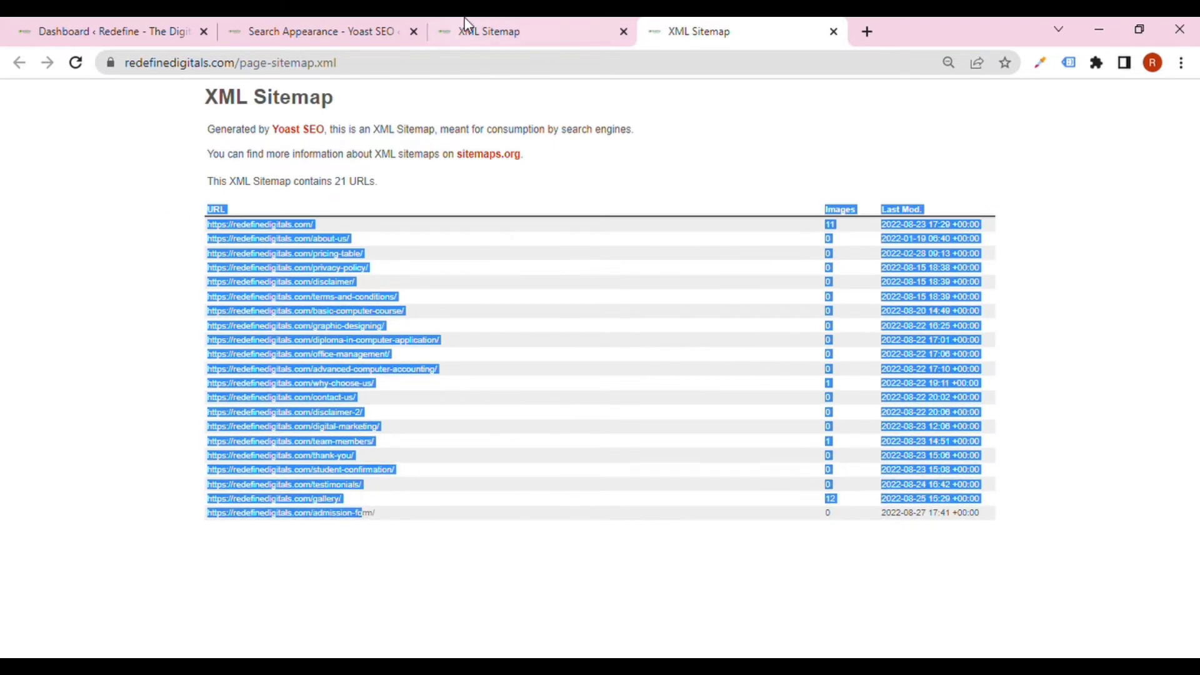
# Step: View post-sitemap.xml from the sitemap index in a separate tab, return to the index and close both opened sitemap tabs
pyautogui.click(463, 22)
pyautogui.keyDown('ctrl'); pyautogui.click(434, 342); pyautogui.keyUp('ctrl')
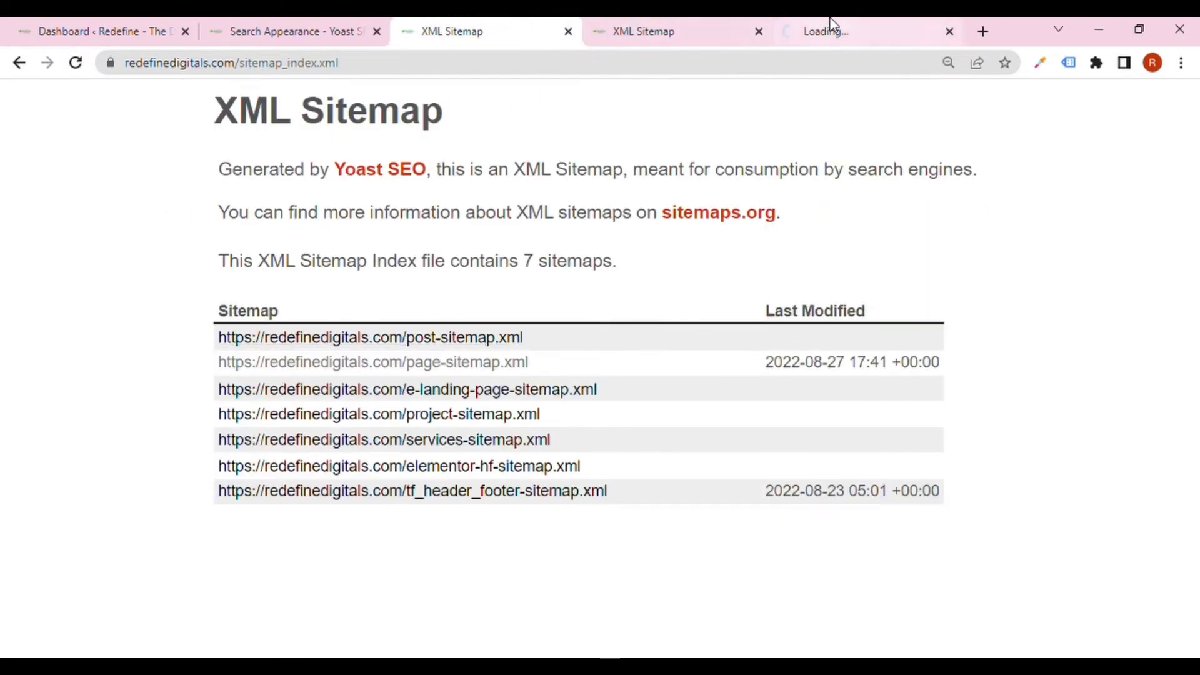
pyautogui.click(830, 28)
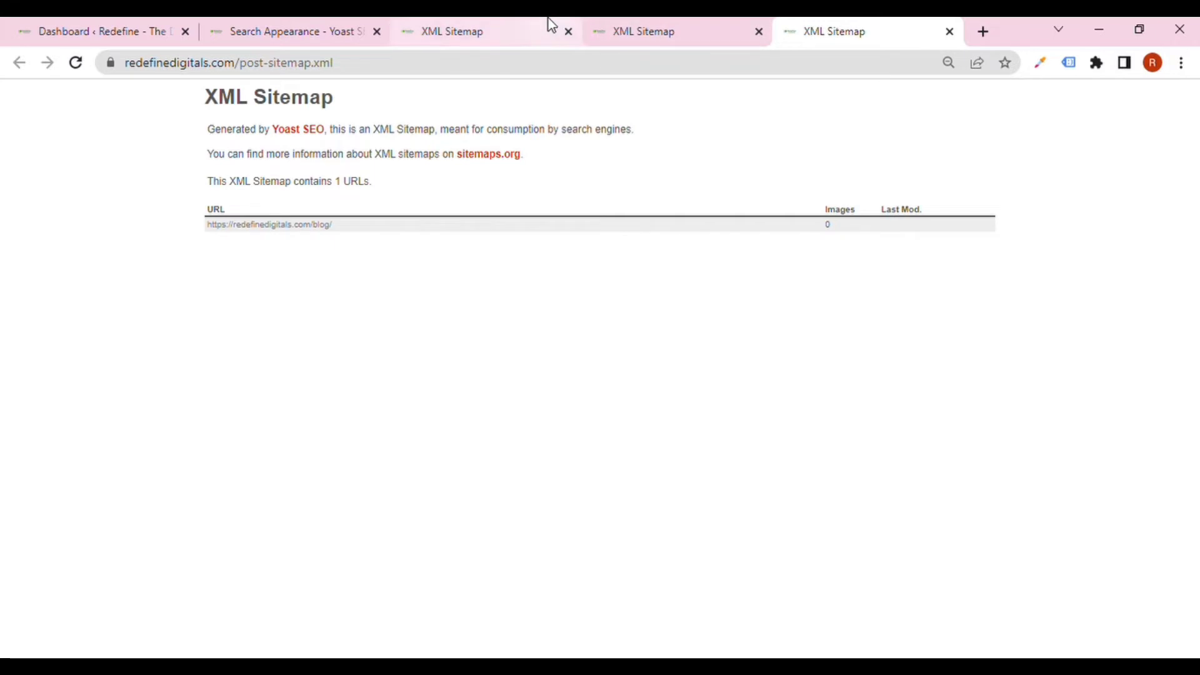
pyautogui.click(533, 25)
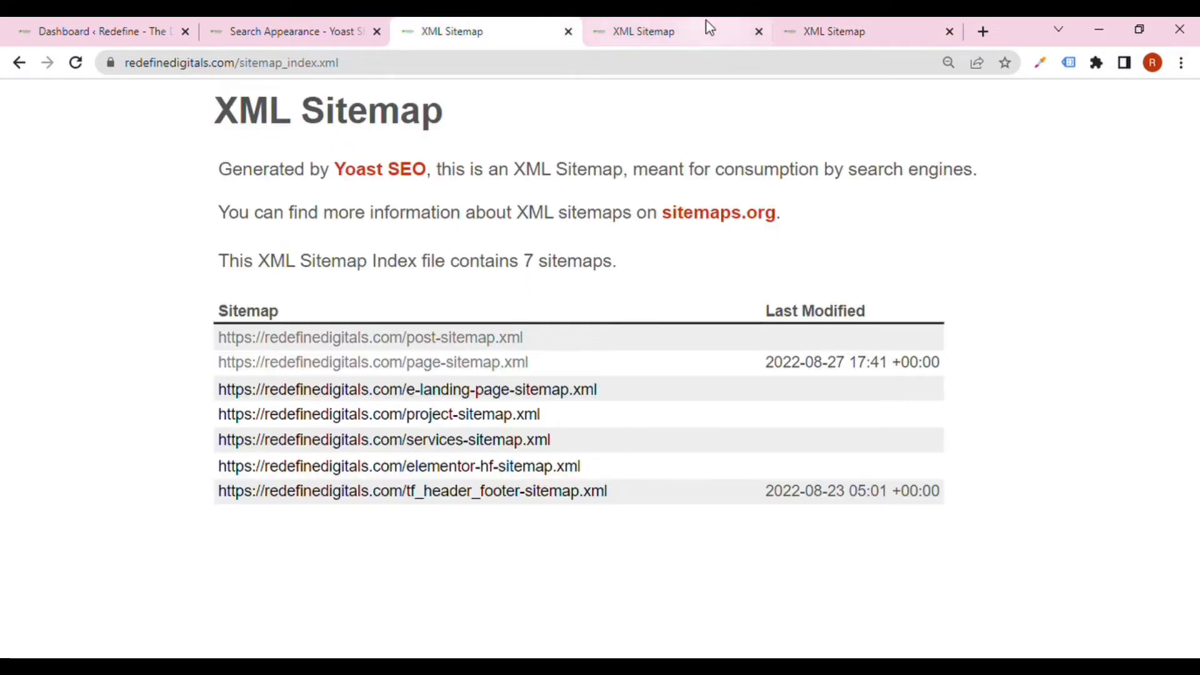
pyautogui.click(754, 34)
pyautogui.click(754, 35)
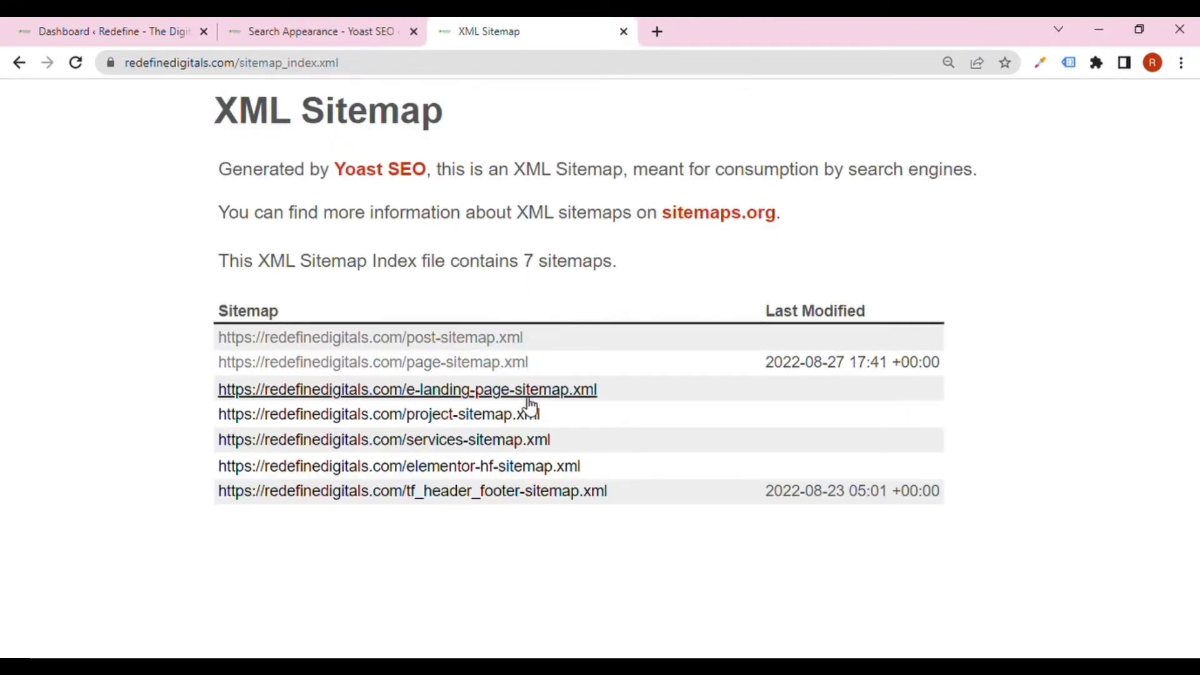
# Step: Check e-landing-page-sitemap.xml and project-sitemap.xml in separate tabs, returning to the sitemap index after each
pyautogui.keyDown('ctrl'); pyautogui.click(528, 362); pyautogui.keyUp('ctrl')
pyautogui.click(694, 28)
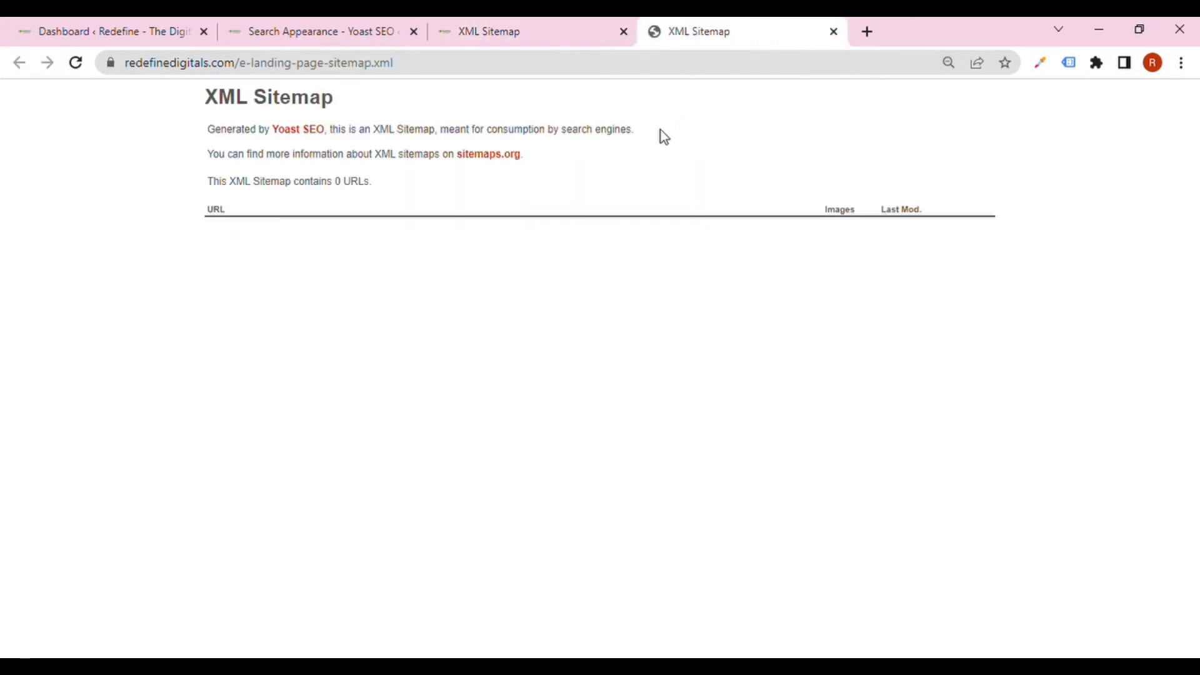
pyautogui.click(518, 30)
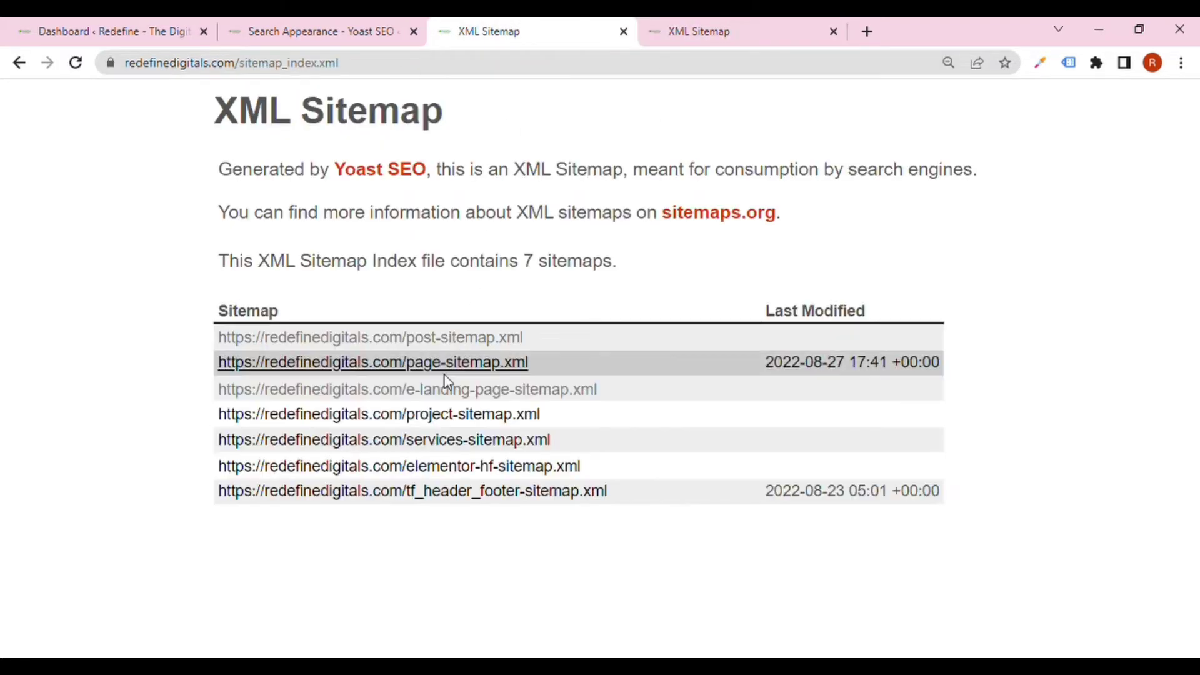
pyautogui.keyDown('ctrl'); pyautogui.click(441, 415); pyautogui.keyUp('ctrl')
pyautogui.click(795, 23)
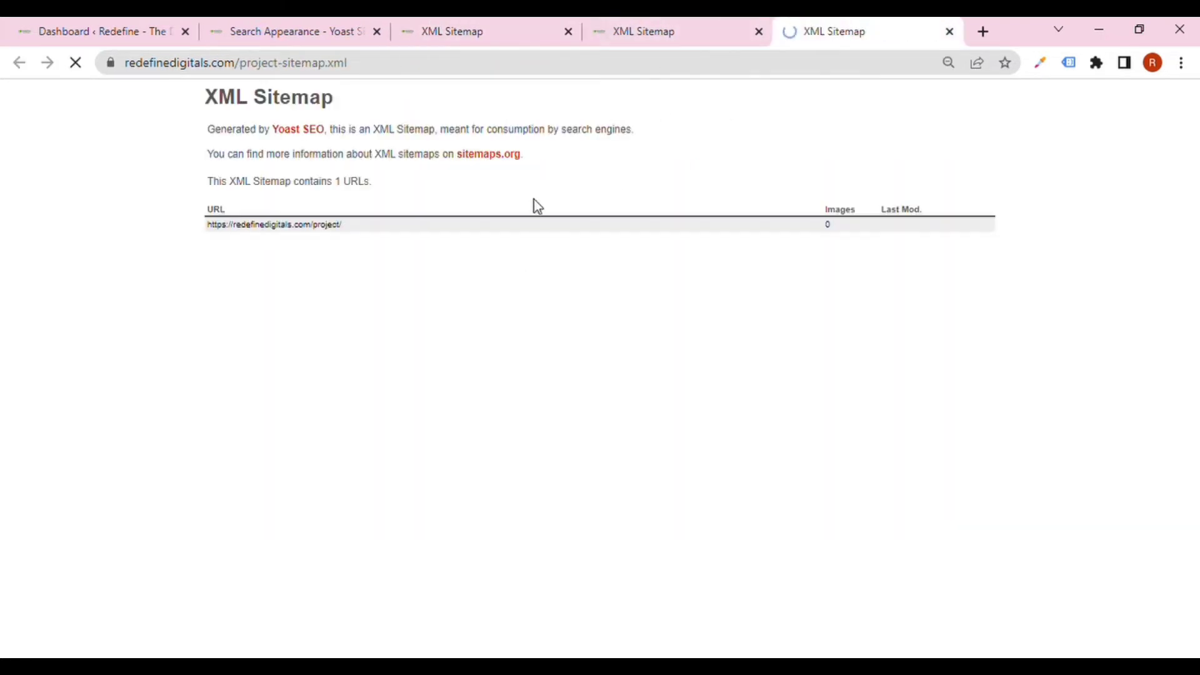
pyautogui.click(520, 26)
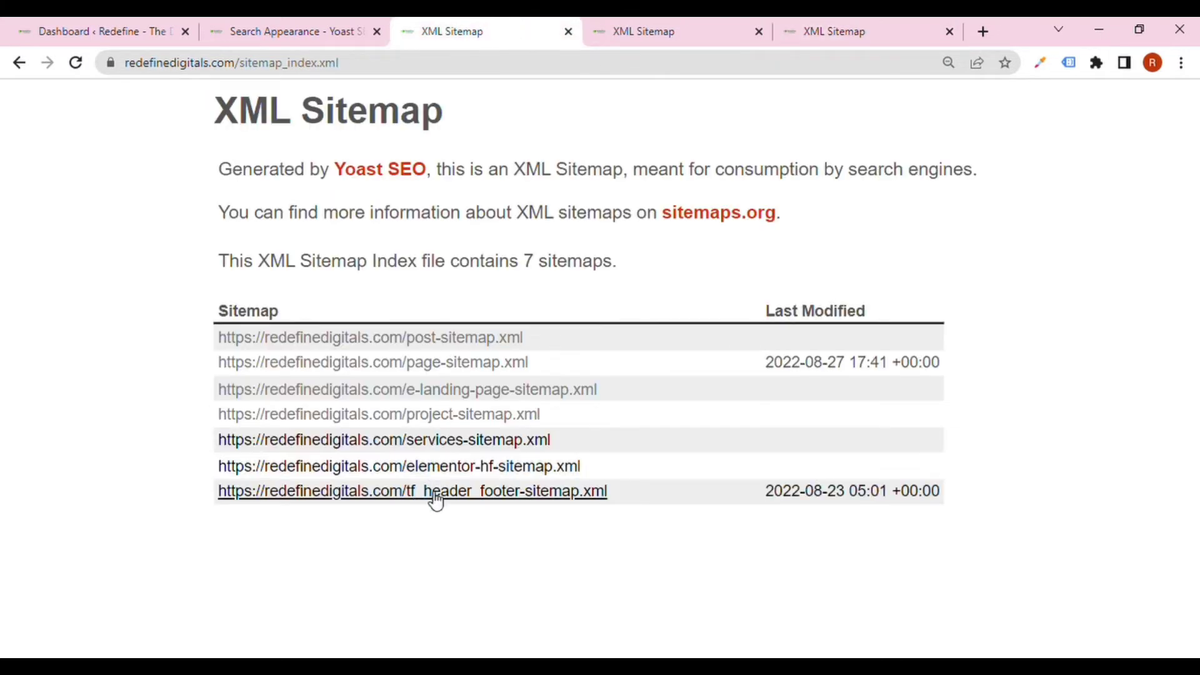
# Step: Open the services, elementor-hf and tf_header_footer sitemaps in separate tabs and look through each one
pyautogui.keyDown('ctrl'); pyautogui.click(445, 475); pyautogui.keyUp('ctrl')
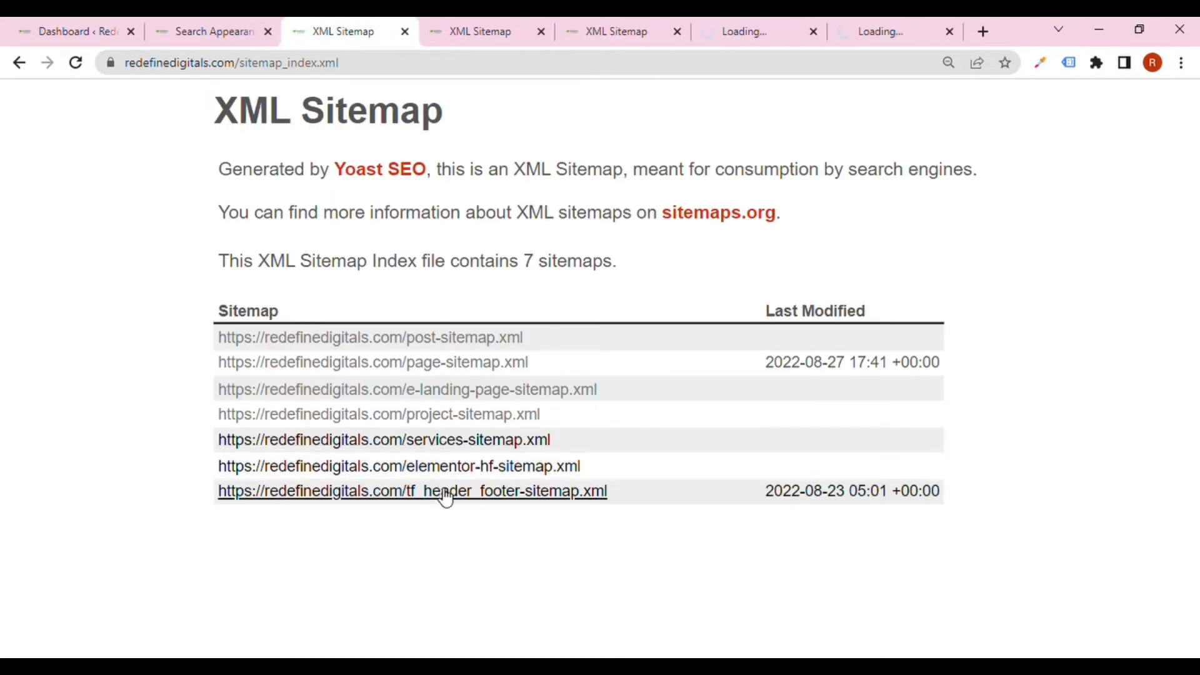
pyautogui.keyDown('ctrl'); pyautogui.click(444, 492); pyautogui.keyUp('ctrl')
pyautogui.click(665, 23)
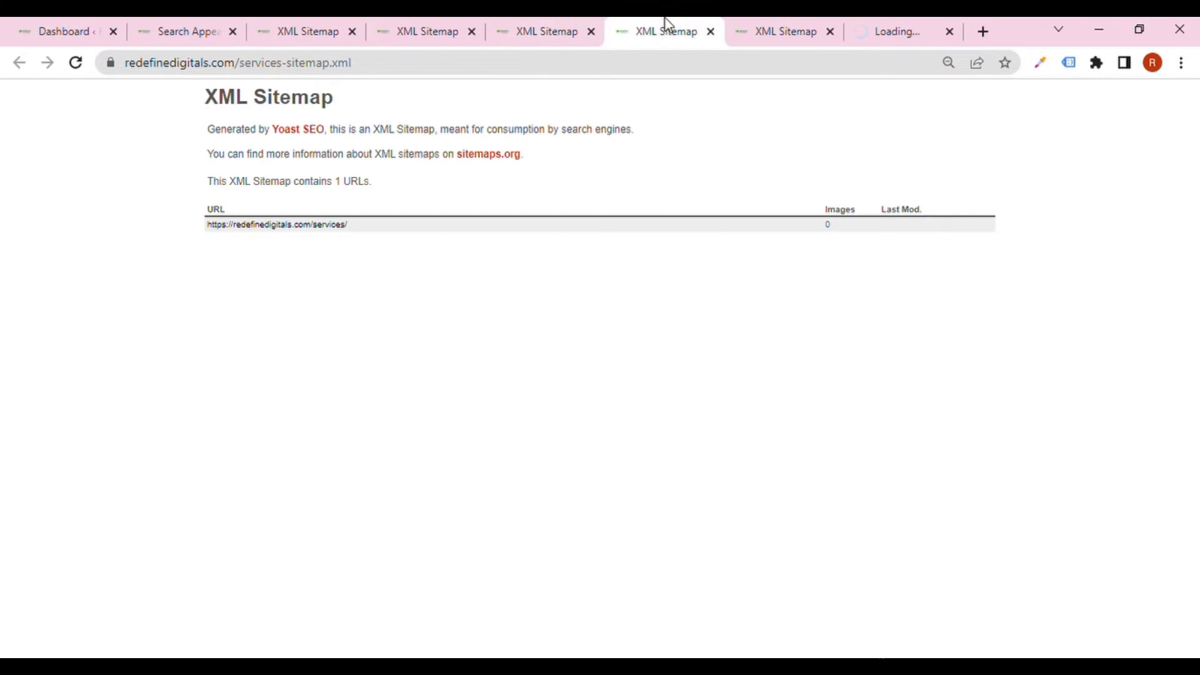
pyautogui.click(790, 22)
pyautogui.click(854, 24)
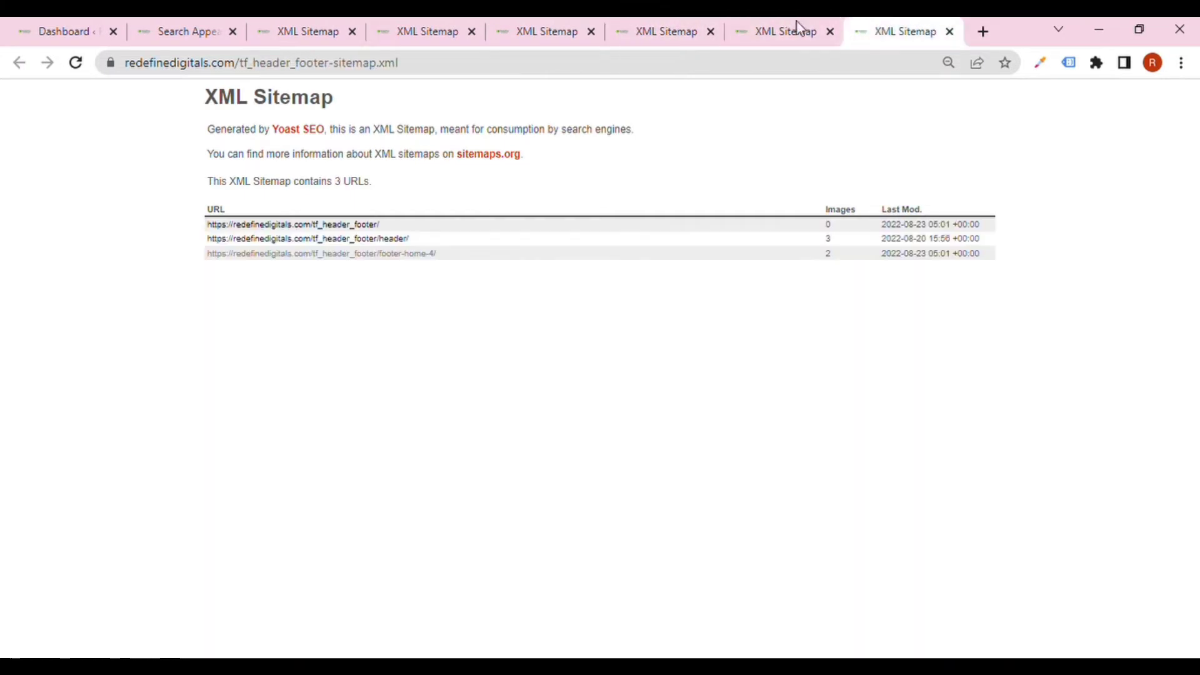
# Step: Close all individual sitemap tabs, keeping the sitemap index open, and return to the Yoast Search Appearance page
pyautogui.click(470, 34)
pyautogui.click(470, 34)
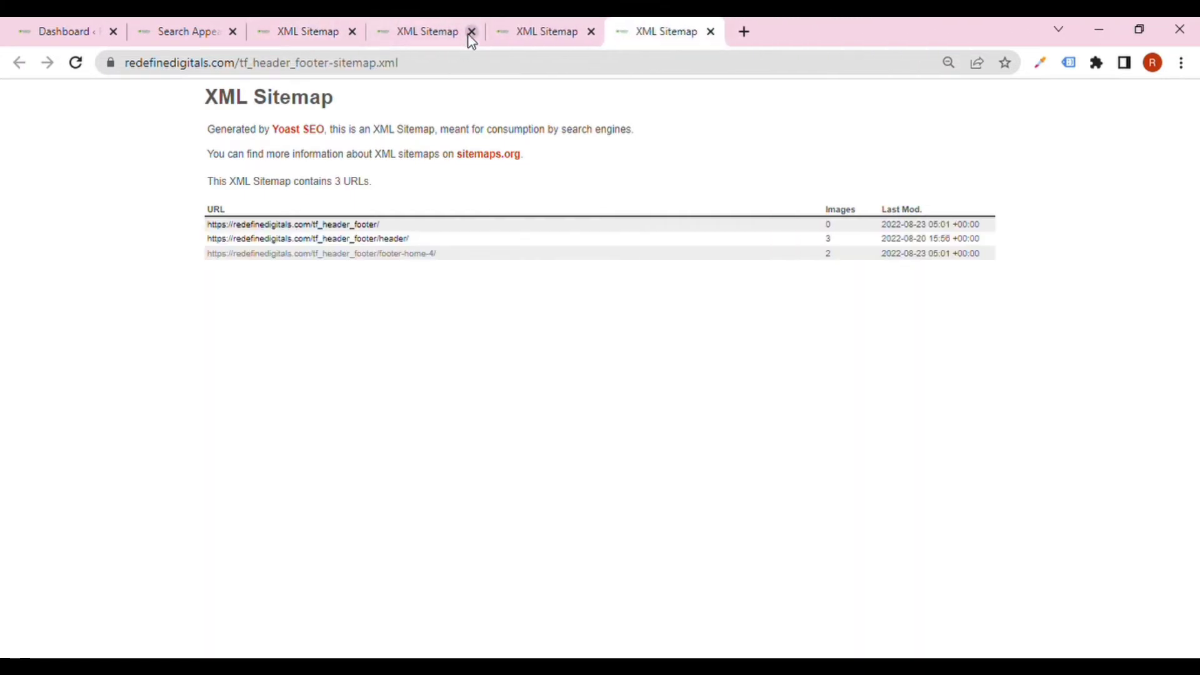
pyautogui.click(470, 35)
pyautogui.click(470, 34)
pyautogui.click(470, 34)
pyautogui.click(319, 20)
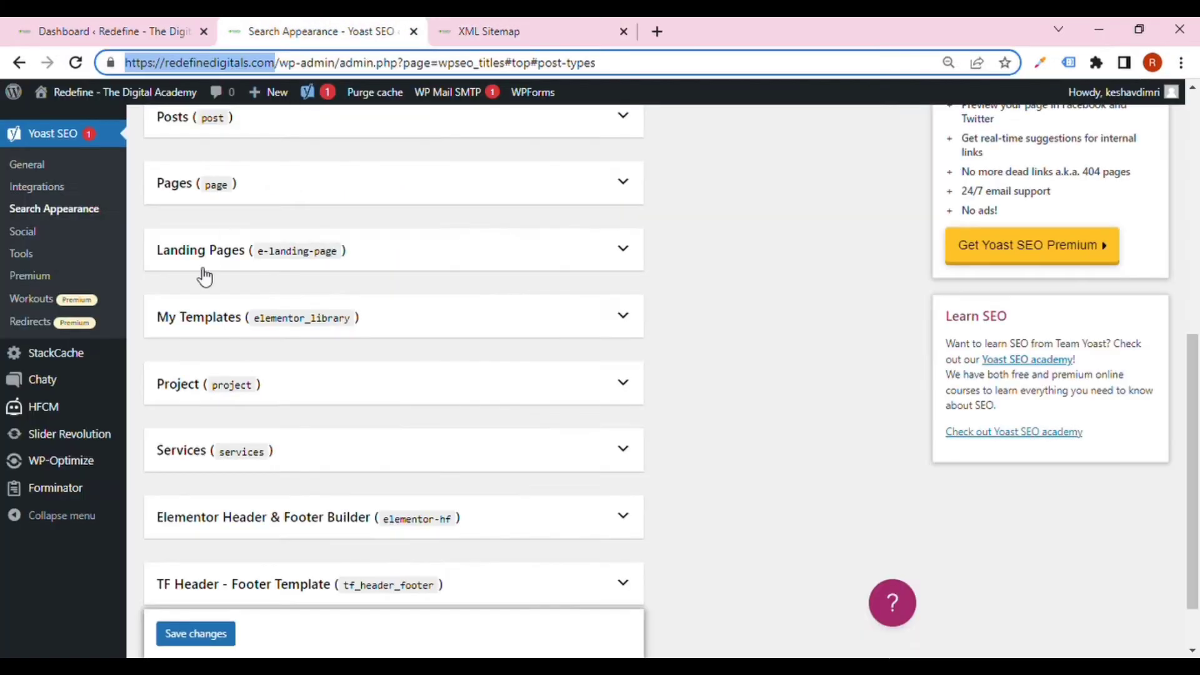
# Step: Expand the Landing Pages content type again and check its search results and SEO settings switches
pyautogui.scroll(3, 85, 367)
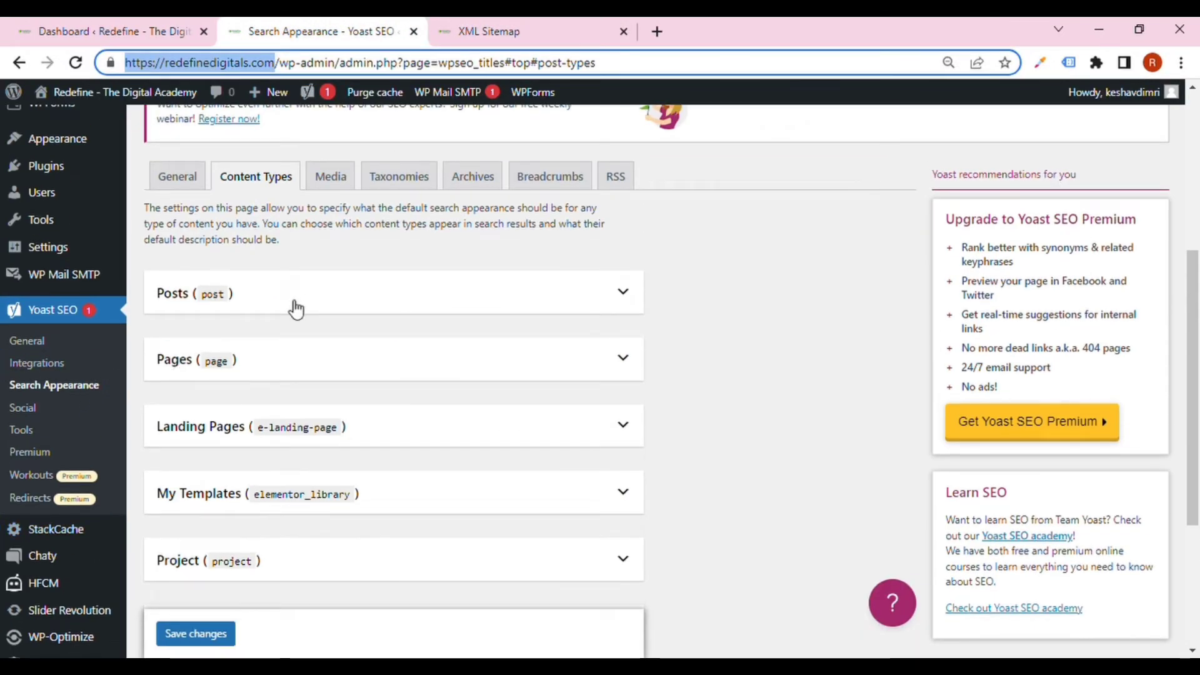
pyautogui.scroll(-1, 340, 355)
pyautogui.click(488, 351)
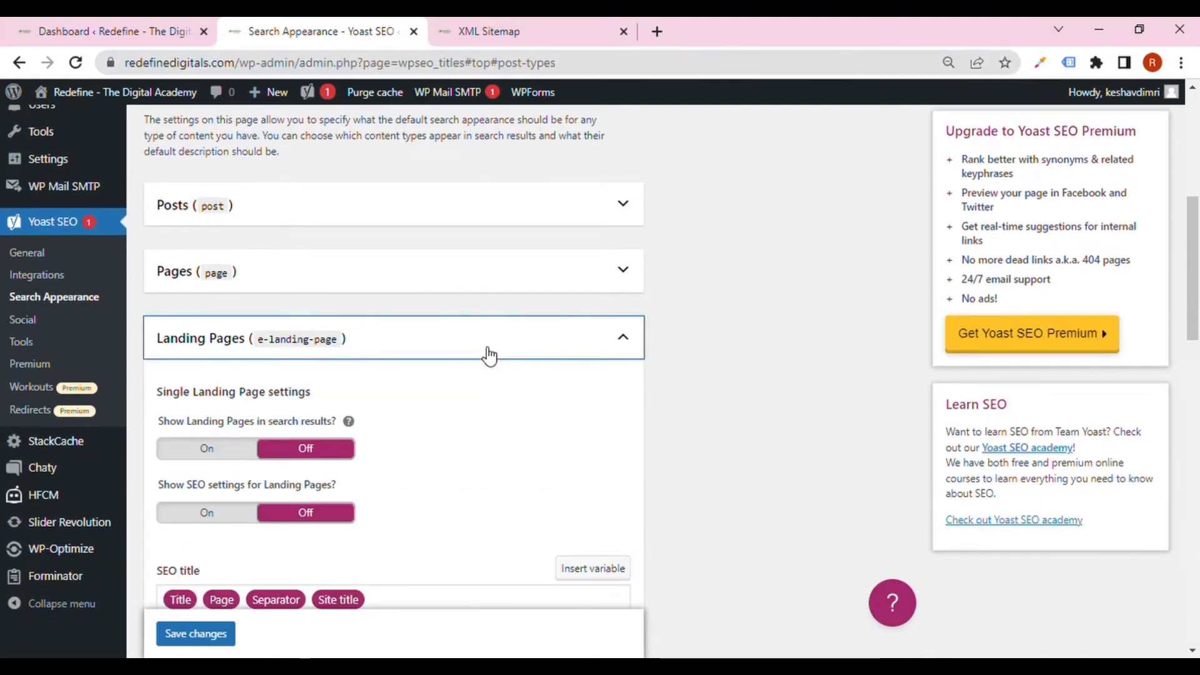
pyautogui.scroll(-4, 489, 355)
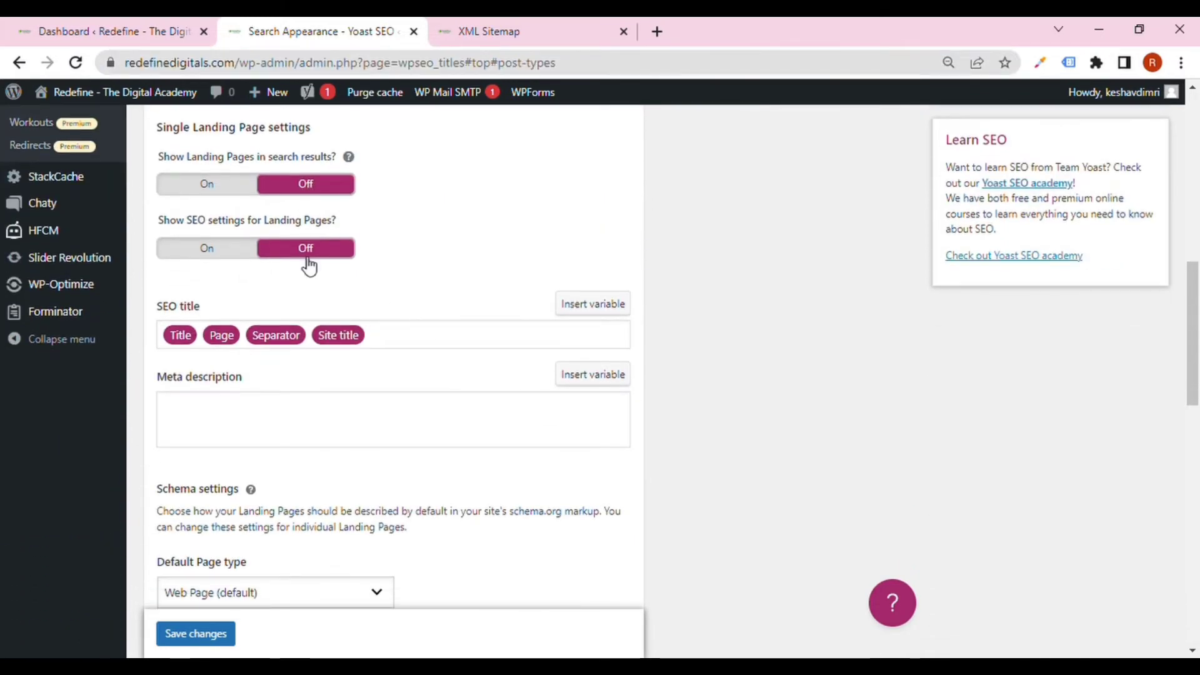
# Step: Expand My Templates and turn off both showing it in search results and showing SEO settings for it
pyautogui.scroll(-14, 308, 267)
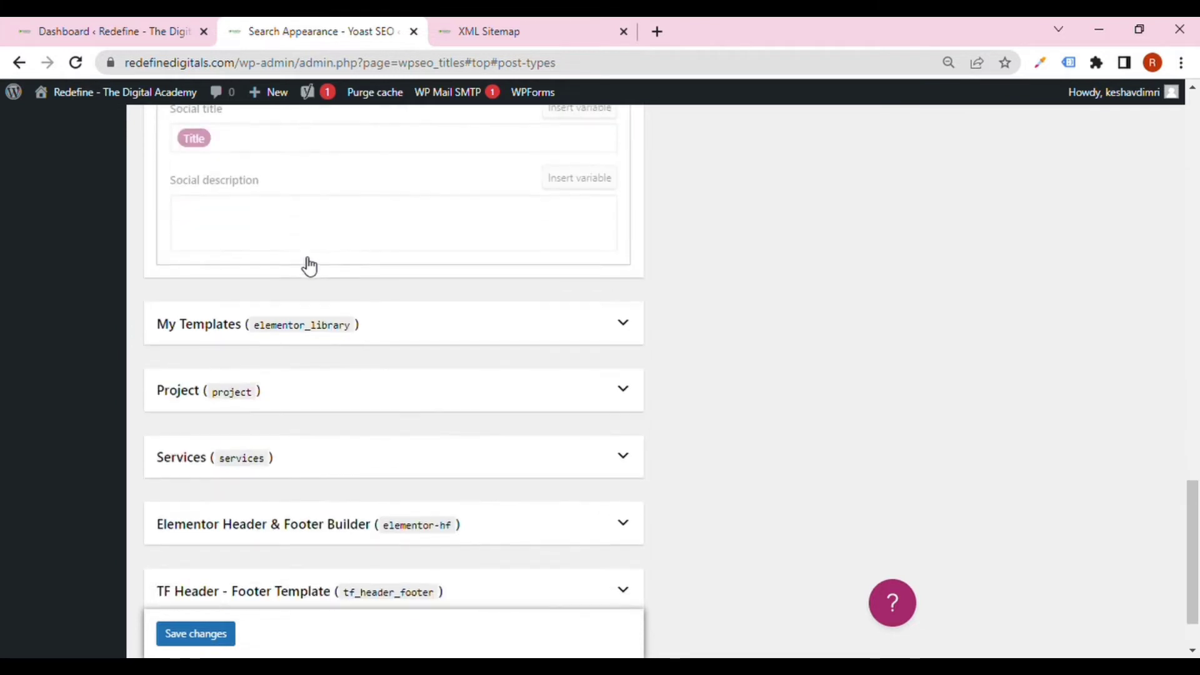
pyautogui.click(500, 321)
pyautogui.scroll(-3, 375, 313)
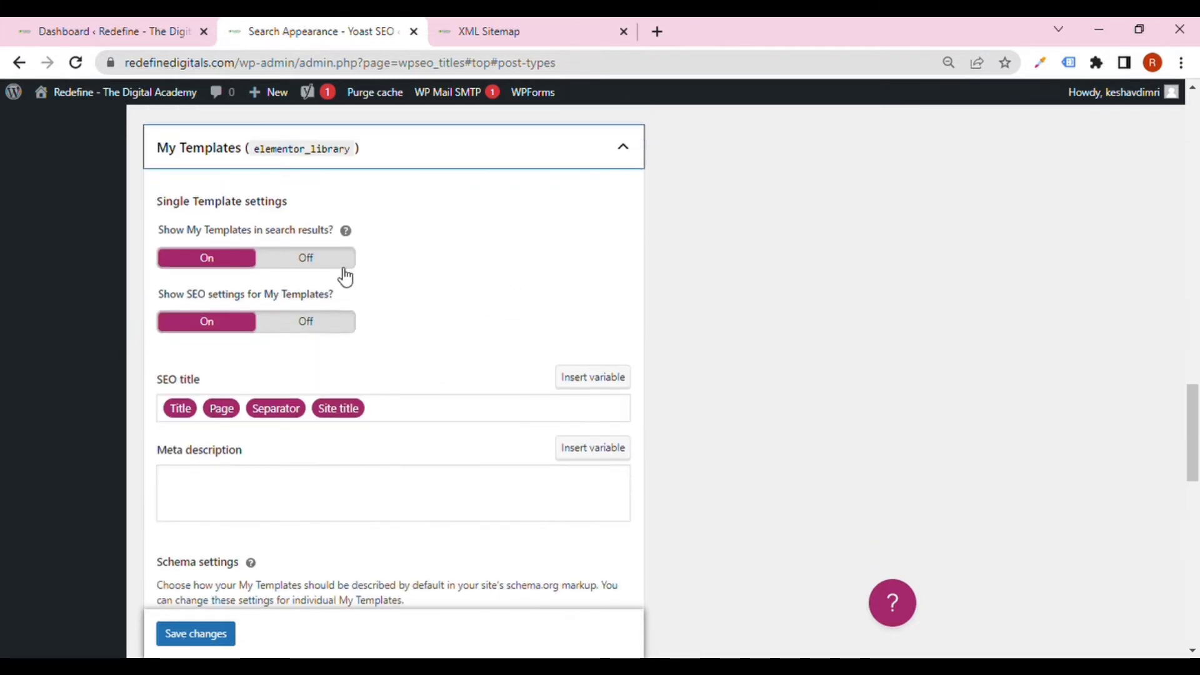
pyautogui.click(338, 264)
pyautogui.click(316, 322)
# Step: Expand the Project content type and turn off both showing it in search results and showing SEO settings for it
pyautogui.scroll(-8, 316, 324)
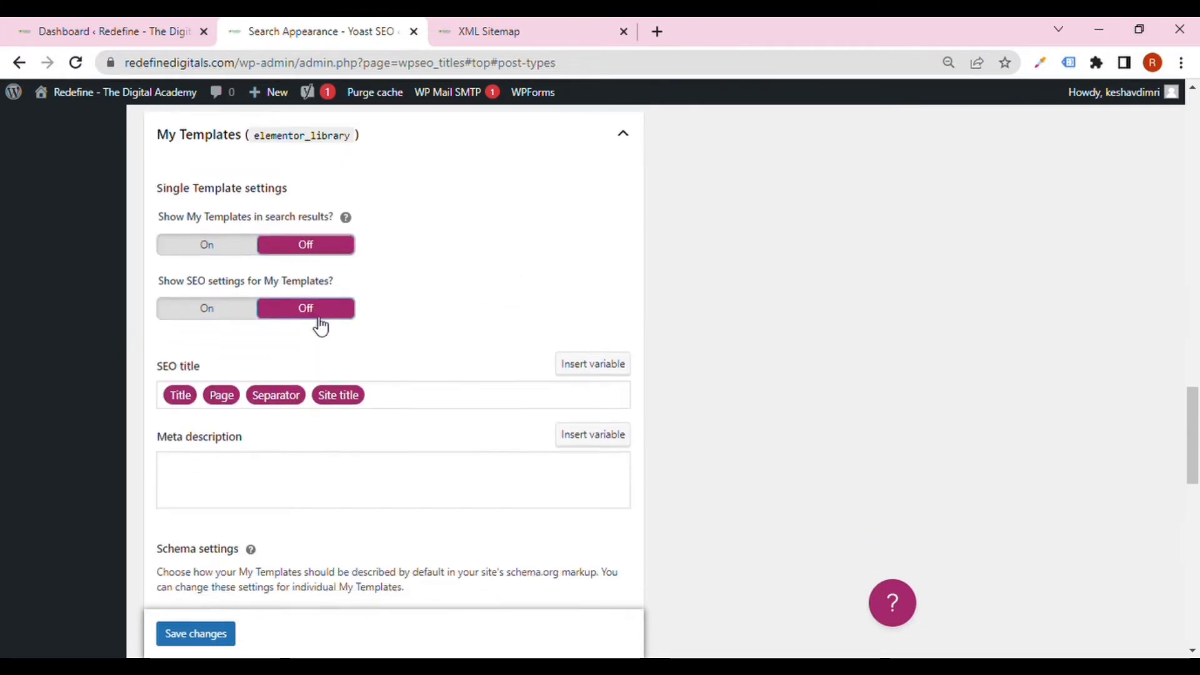
pyautogui.scroll(-5, 316, 325)
pyautogui.click(370, 326)
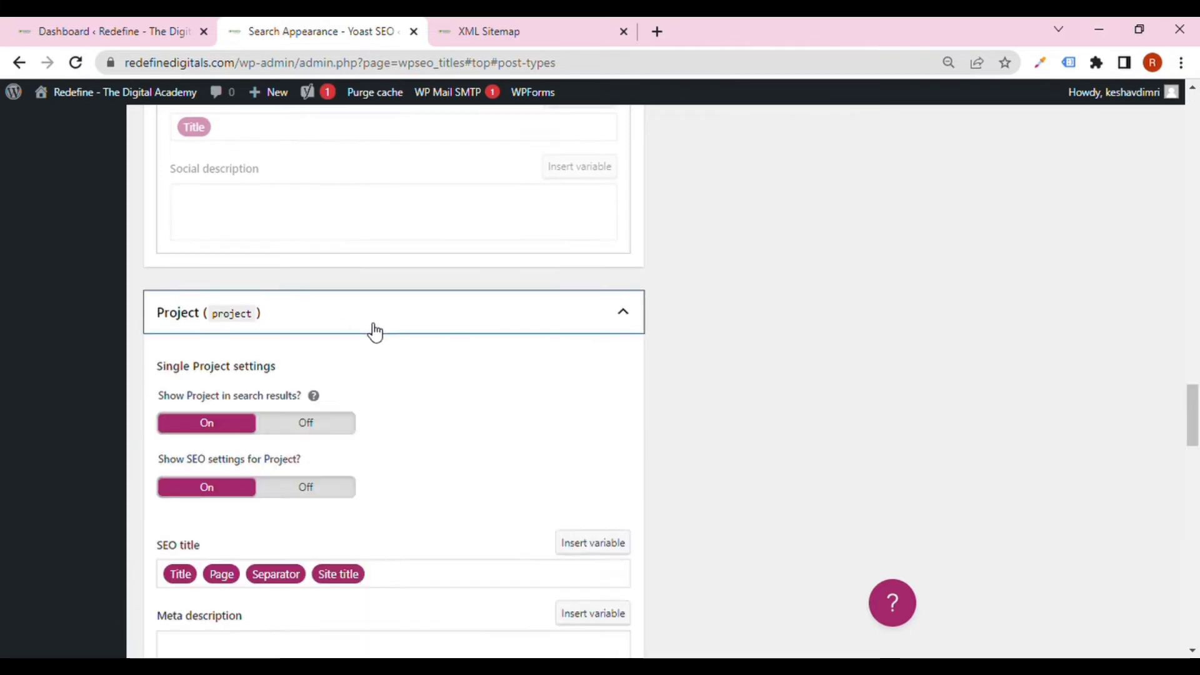
pyautogui.click(316, 427)
pyautogui.click(314, 495)
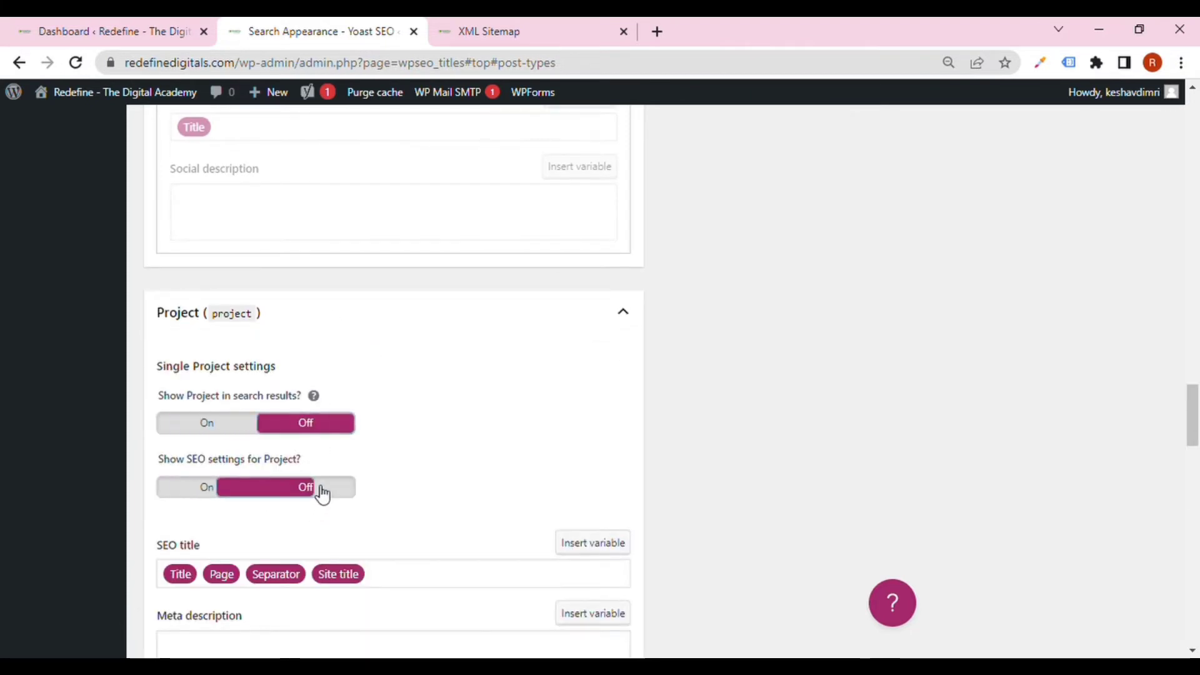
pyautogui.scroll(-5, 350, 448)
pyautogui.scroll(-12, 352, 447)
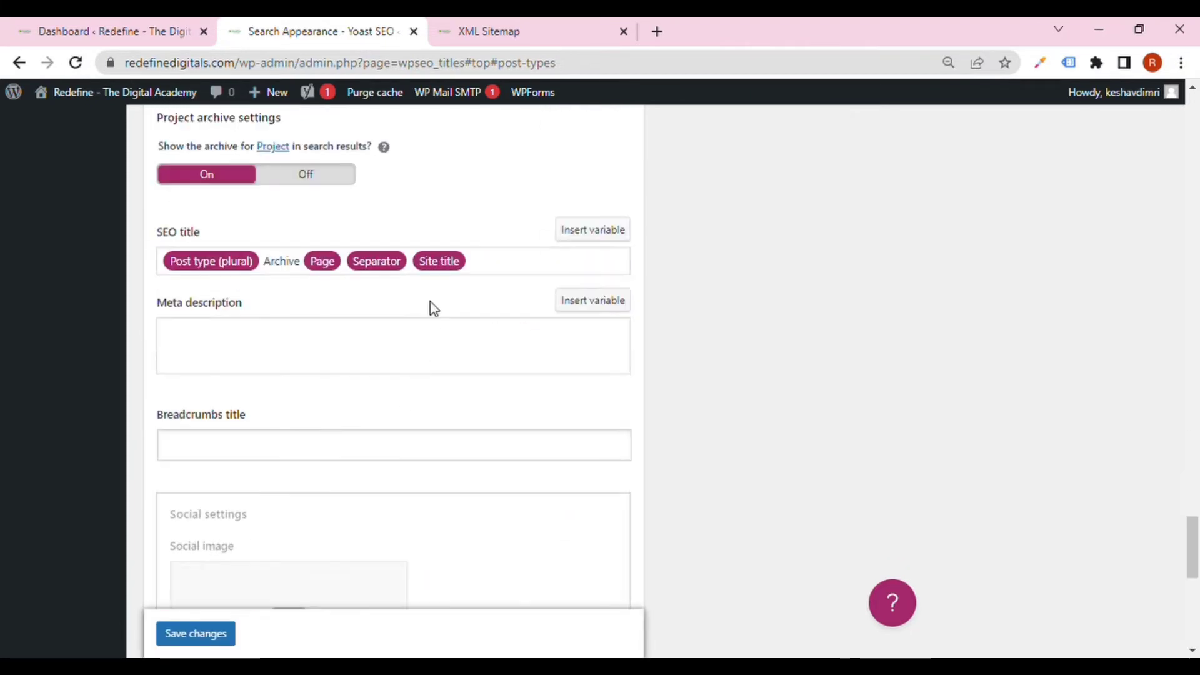
pyautogui.scroll(-5, 431, 316)
pyautogui.scroll(-4, 428, 322)
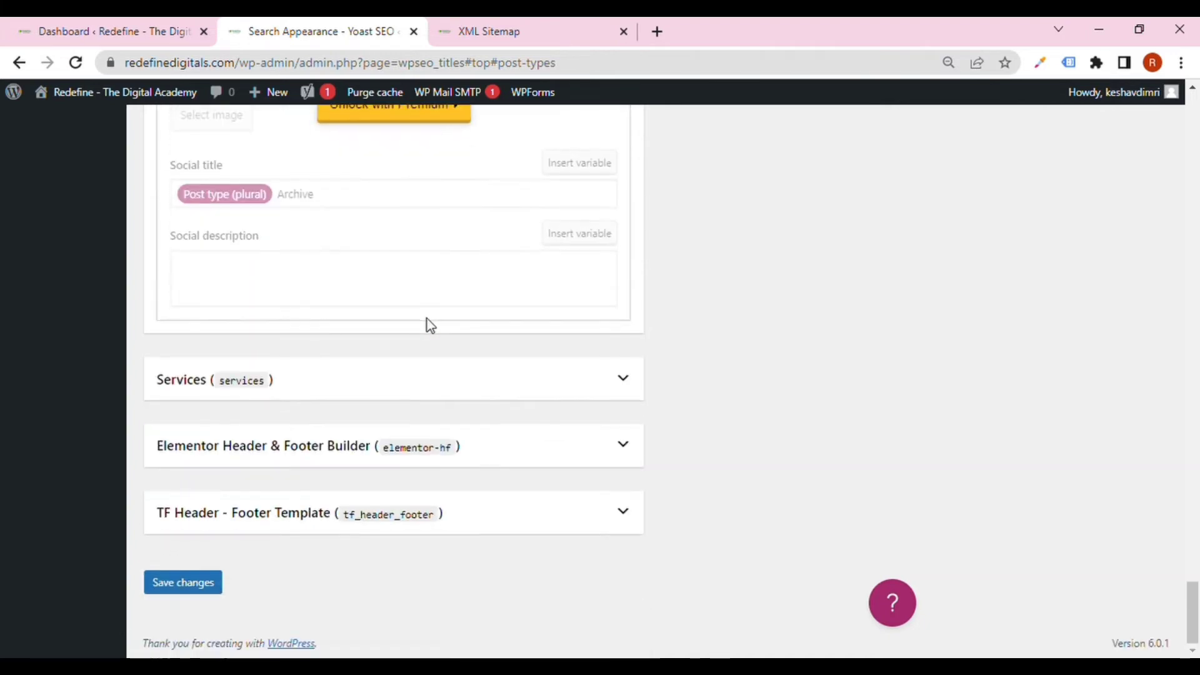
# Step: Expand the Services content type and turn off both showing it in search results and showing SEO settings for it
pyautogui.click(439, 395)
pyautogui.scroll(-4, 431, 387)
pyautogui.click(324, 230)
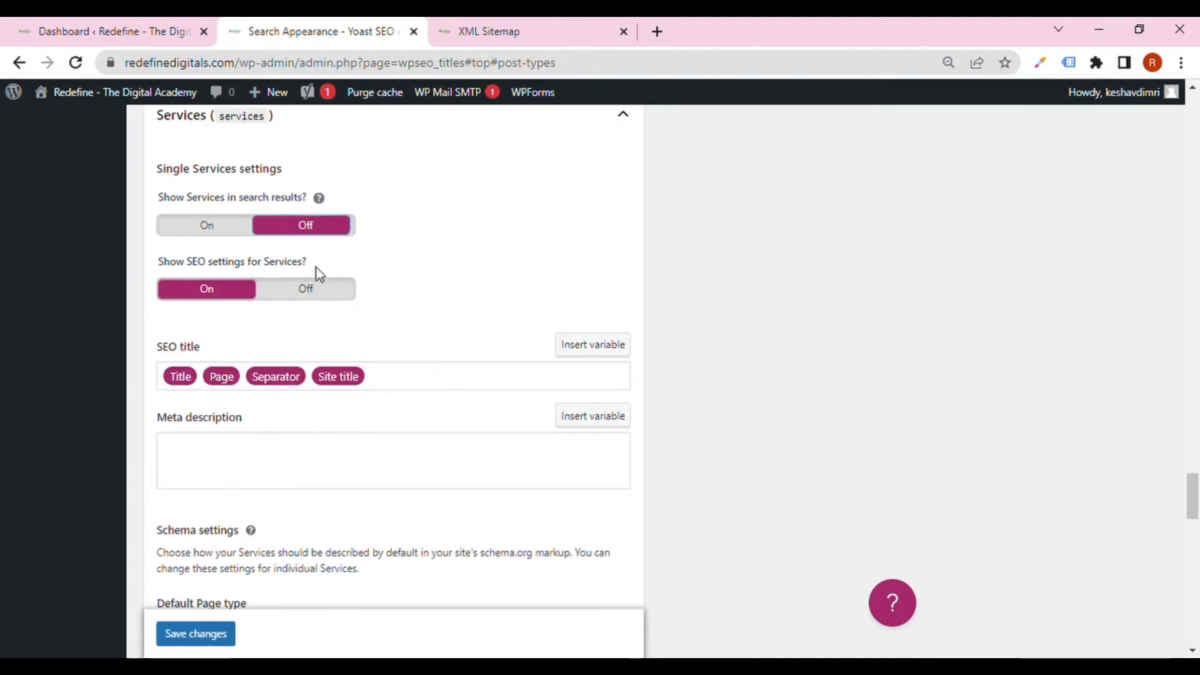
pyautogui.click(315, 289)
# Step: Expand Elementor Header & Footer Builder and turn off both its appearance in search results and its SEO settings
pyautogui.scroll(-10, 332, 305)
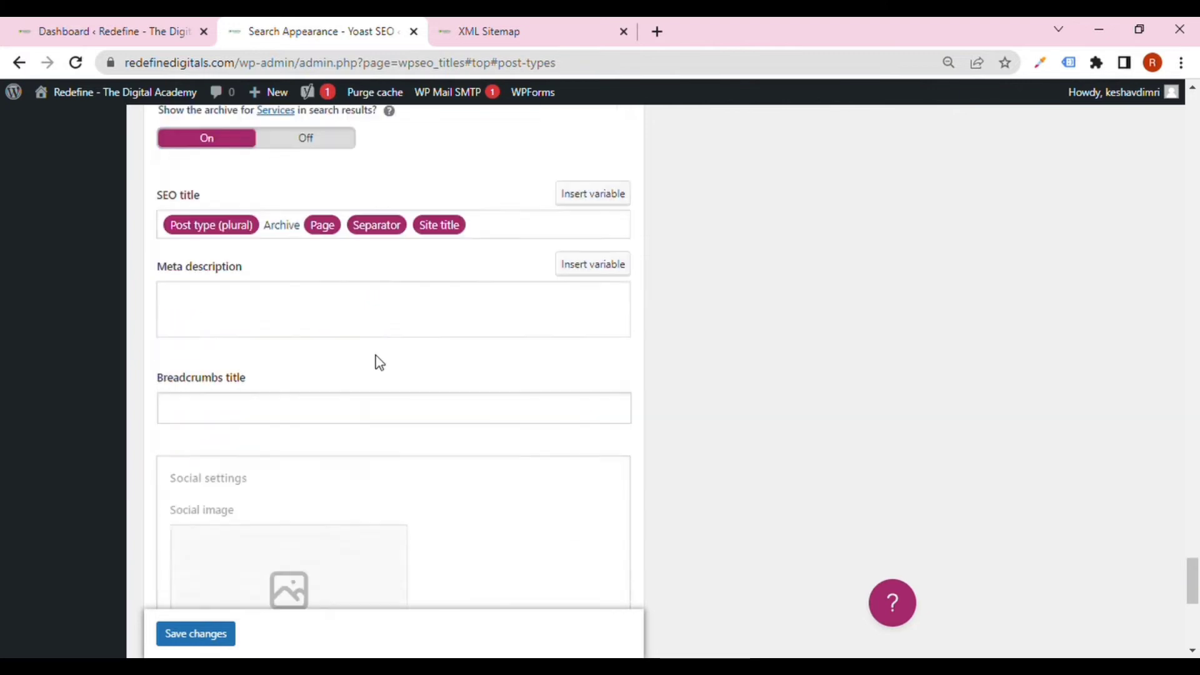
pyautogui.scroll(-8, 378, 361)
pyautogui.click(497, 447)
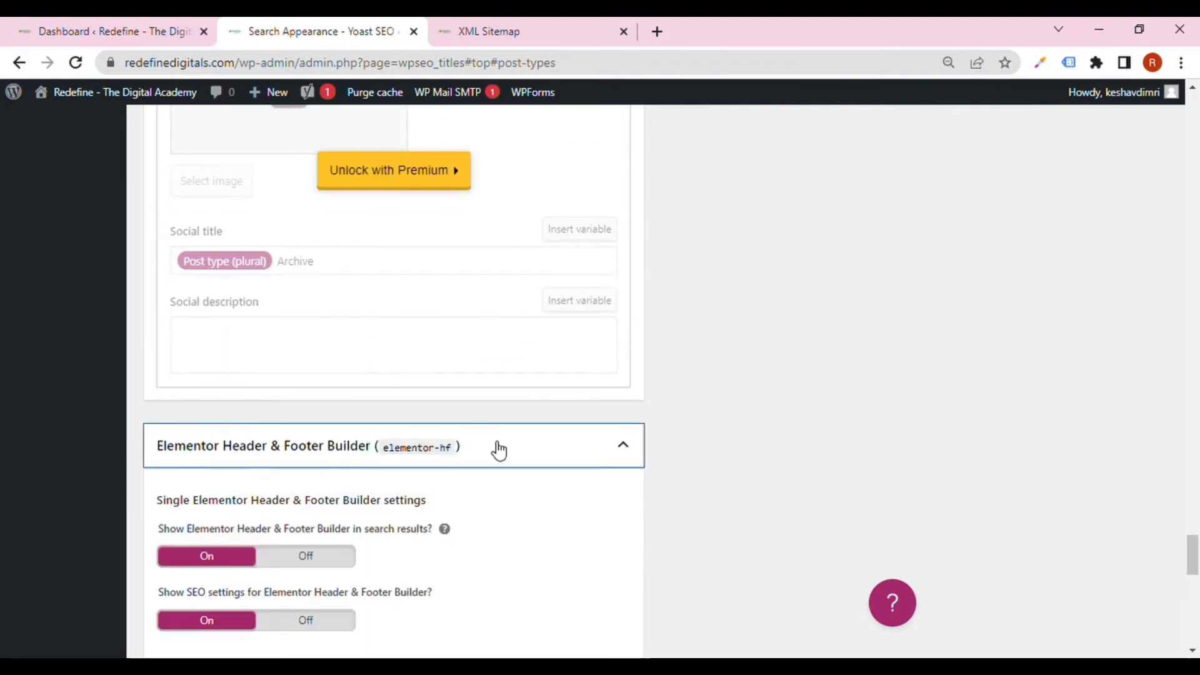
pyautogui.scroll(-7, 499, 450)
pyautogui.click(341, 124)
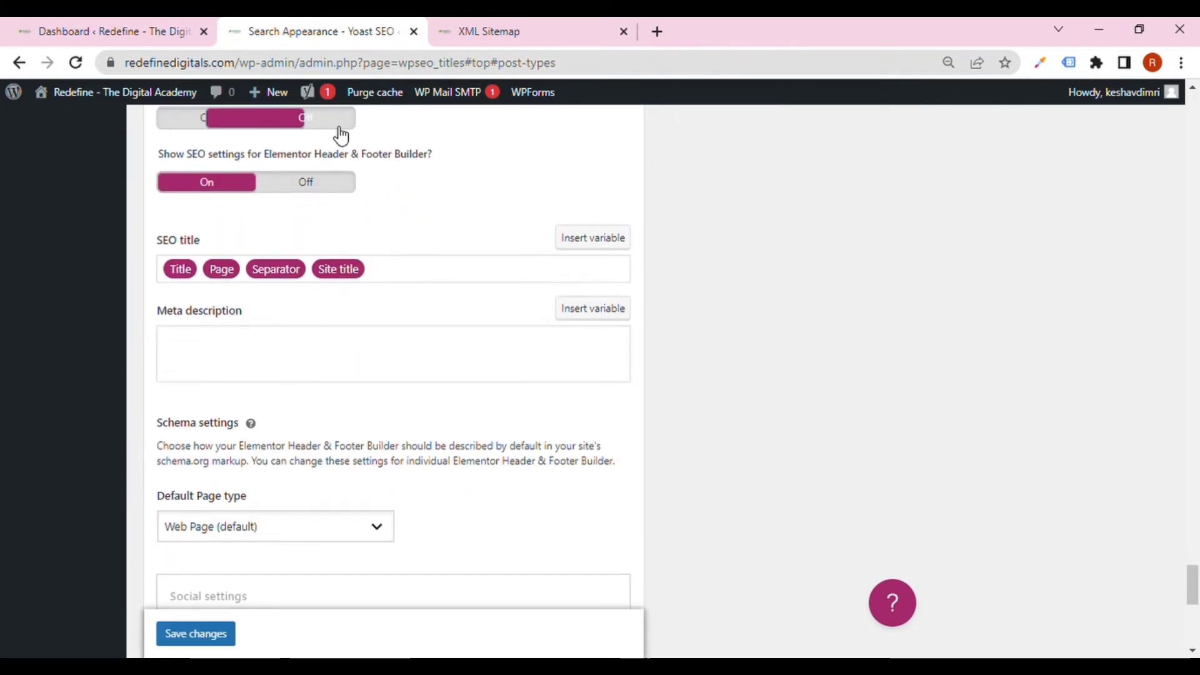
pyautogui.click(328, 178)
# Step: Expand TF Header - Footer Template and turn off both its appearance in search results and its SEO settings
pyautogui.scroll(-9, 372, 257)
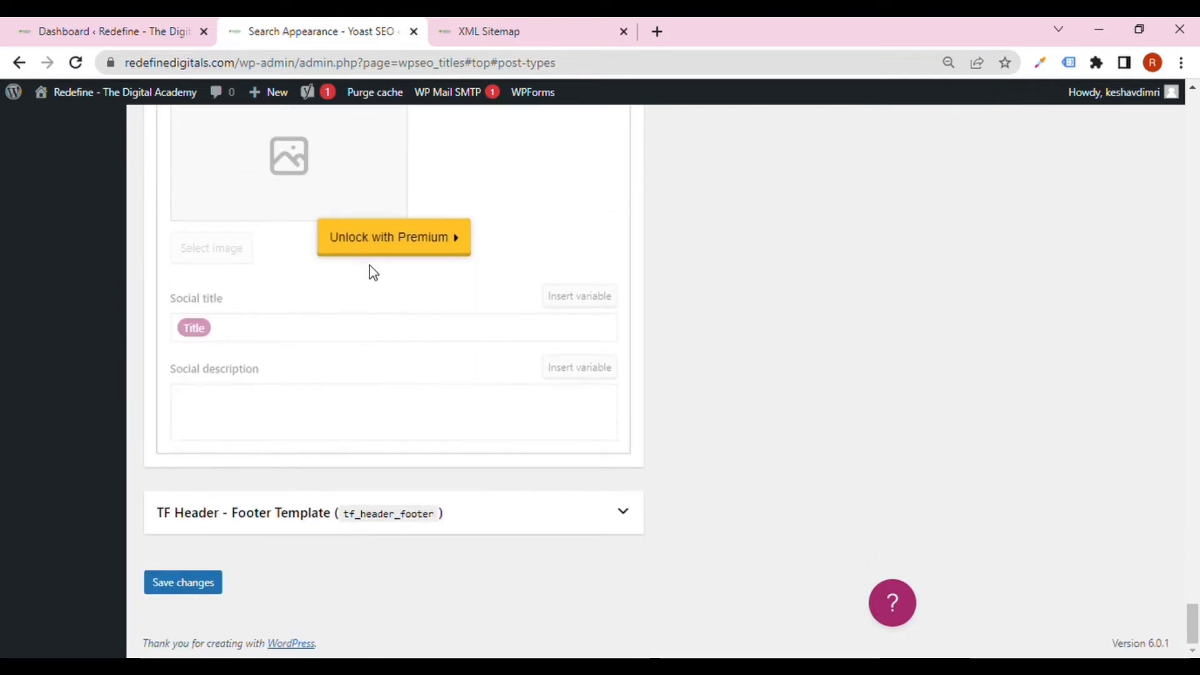
pyautogui.click(524, 522)
pyautogui.scroll(-4, 488, 478)
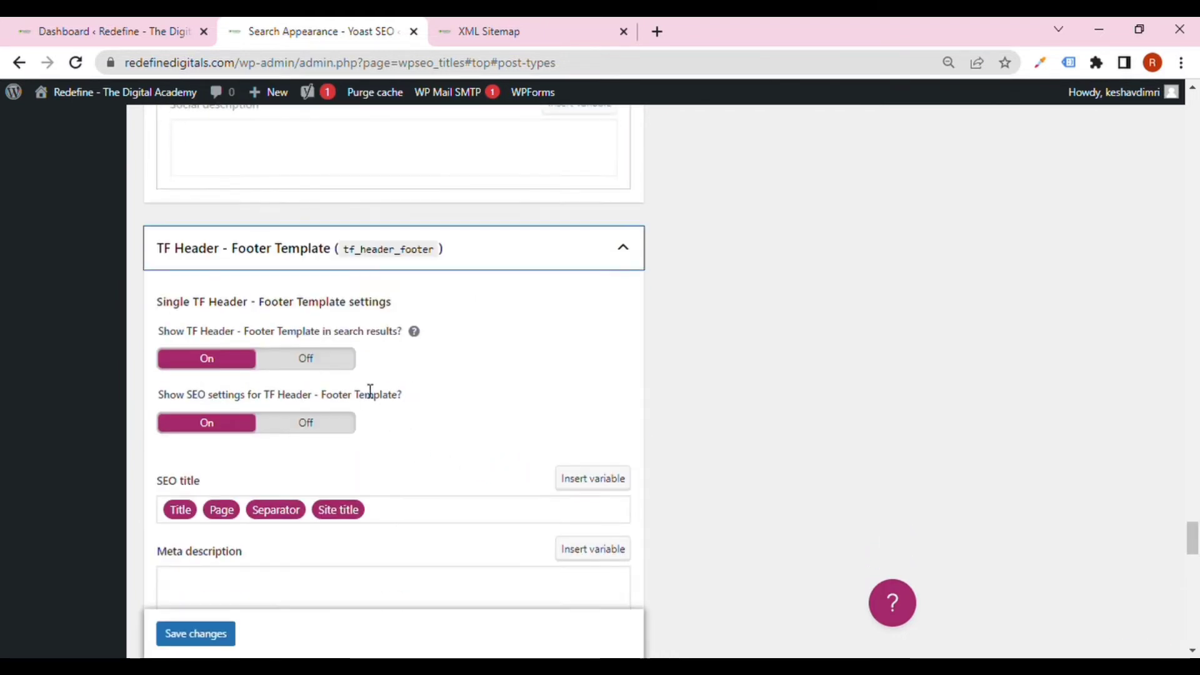
pyautogui.click(343, 361)
pyautogui.click(347, 430)
# Step: Turn off showing the archive for TF Header - Footer Template in search results
pyautogui.scroll(-15, 347, 435)
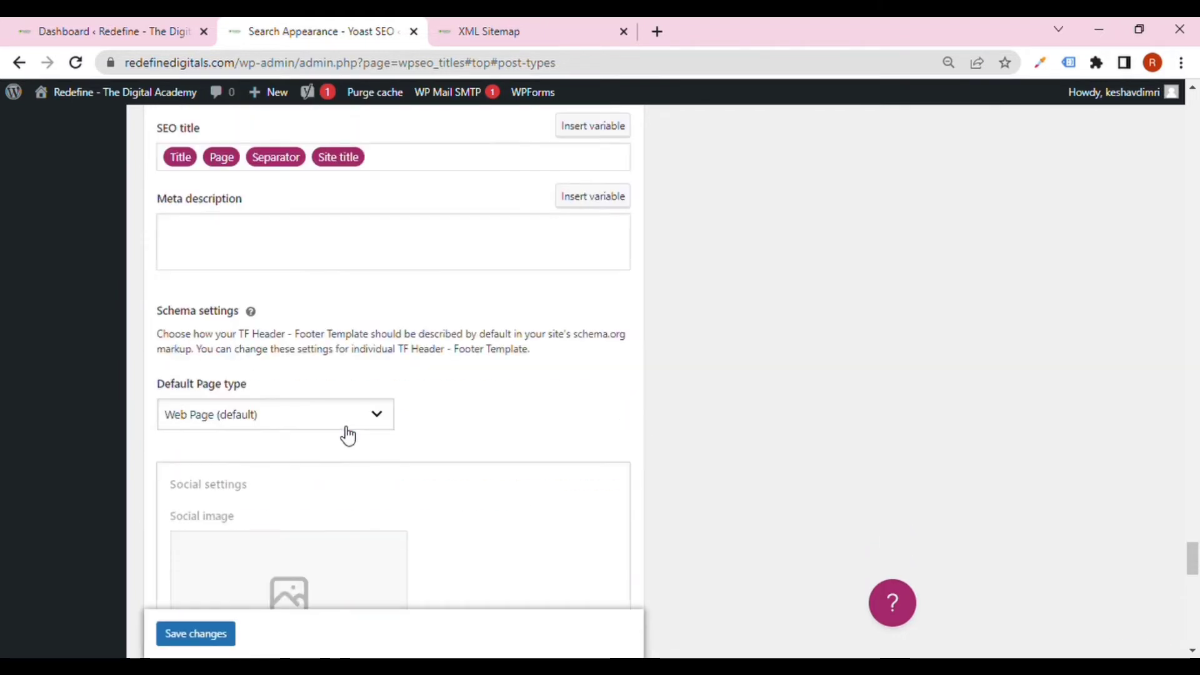
pyautogui.scroll(4, 332, 427)
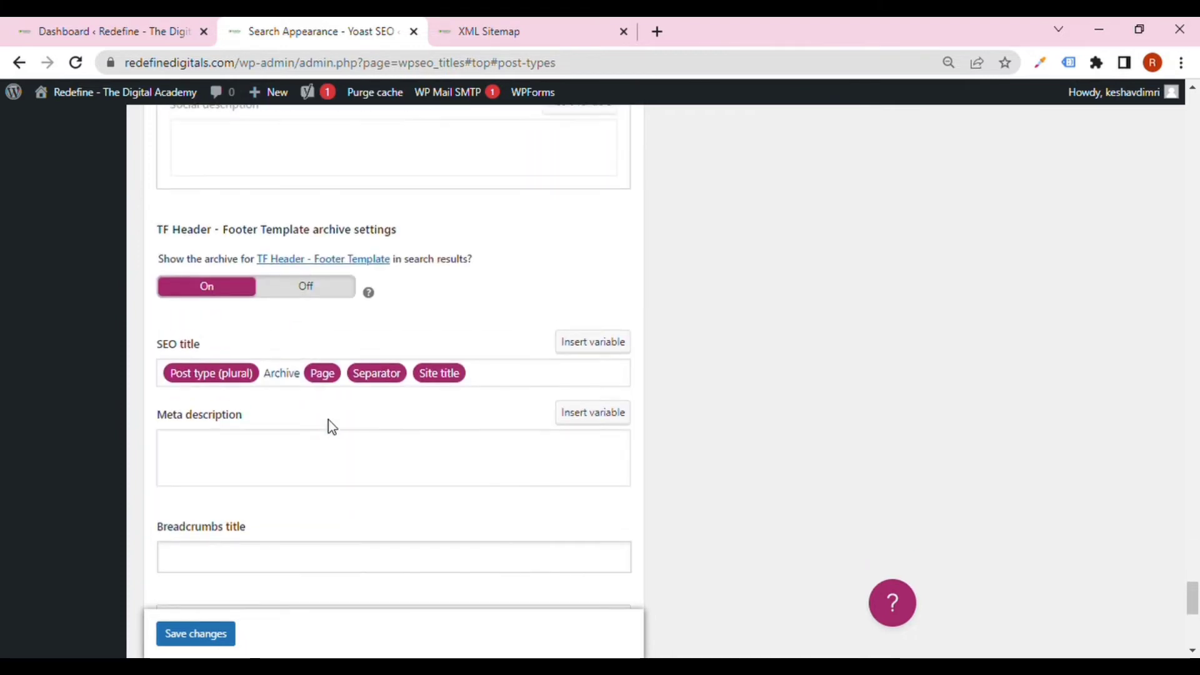
pyautogui.scroll(-1, 328, 419)
pyautogui.scroll(1, 328, 419)
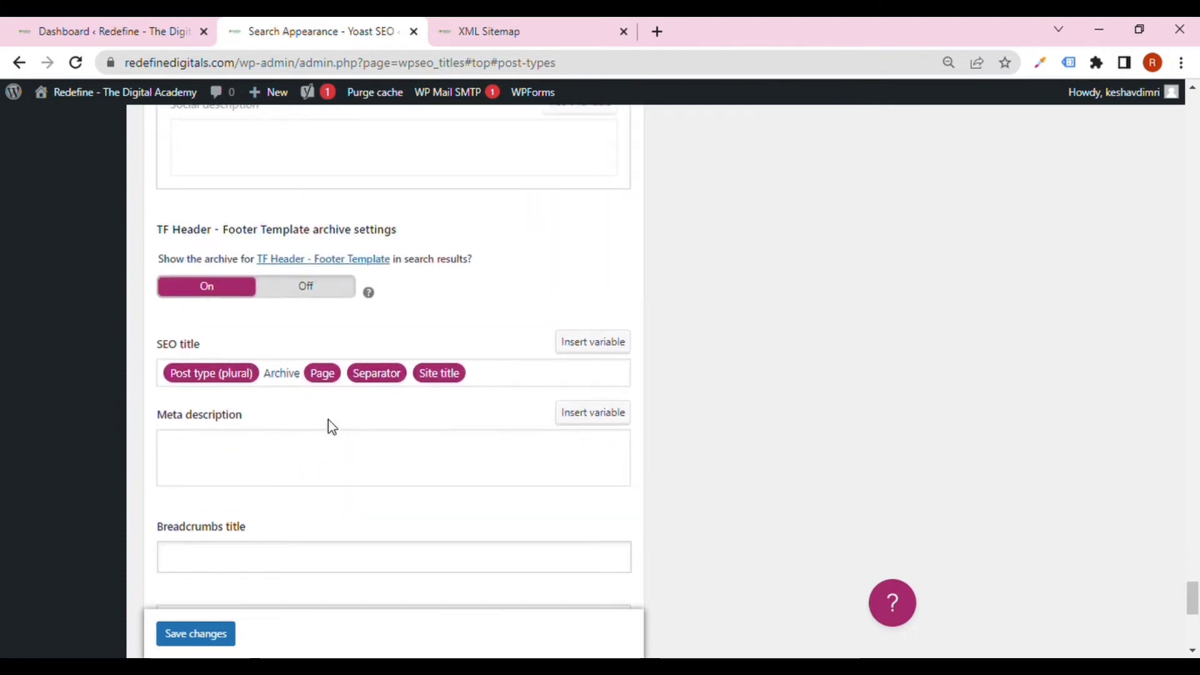
pyautogui.scroll(-8, 329, 418)
pyautogui.scroll(8, 328, 419)
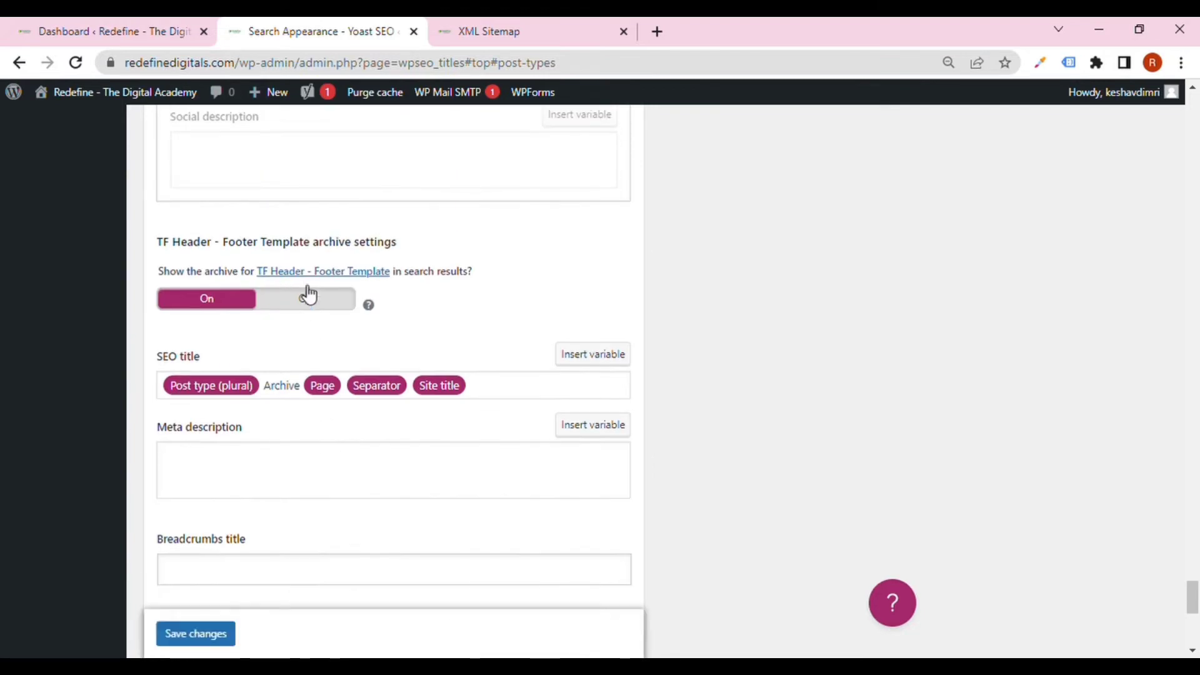
pyautogui.click(310, 301)
# Step: Look over the content type settings once more and save the changes
pyautogui.scroll(-8, 311, 303)
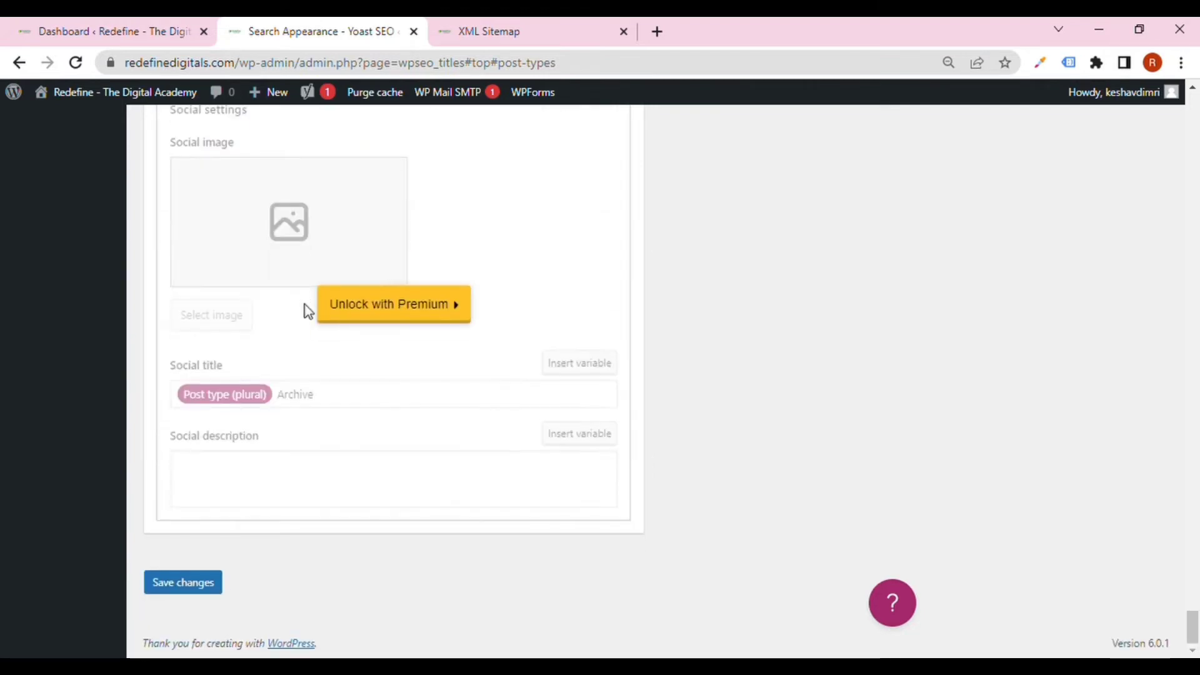
pyautogui.click(205, 581)
pyautogui.moveTo(1198, 615); pyautogui.dragTo(1198, 105)
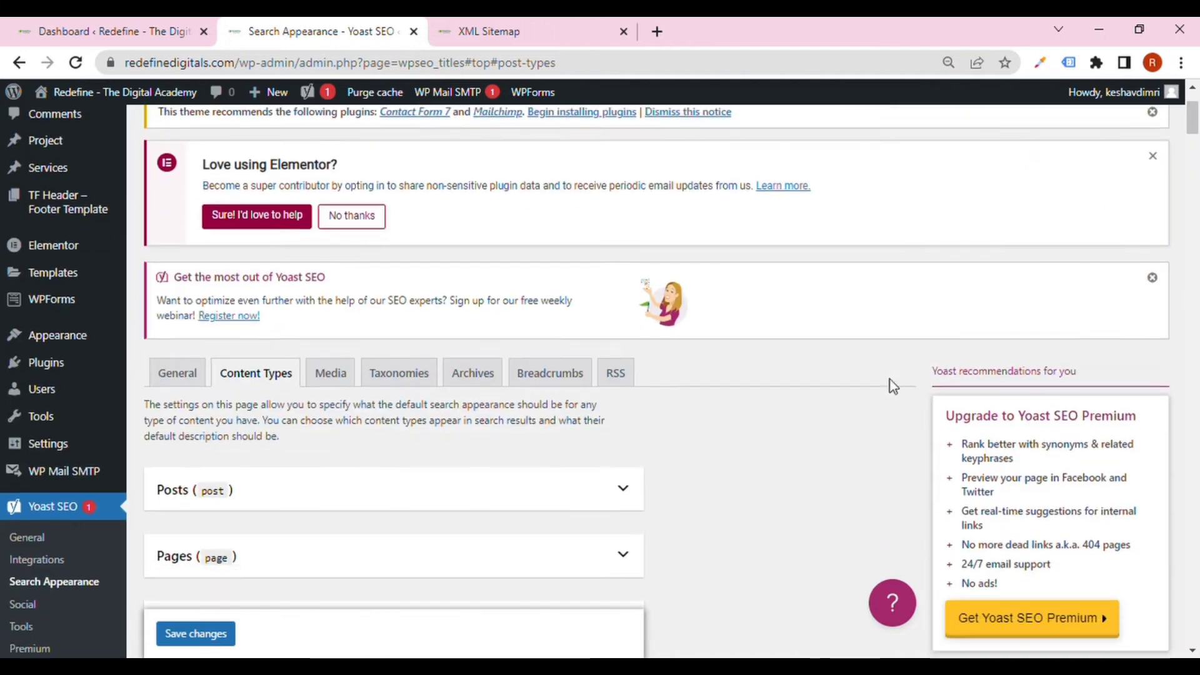
pyautogui.scroll(-3, 889, 380)
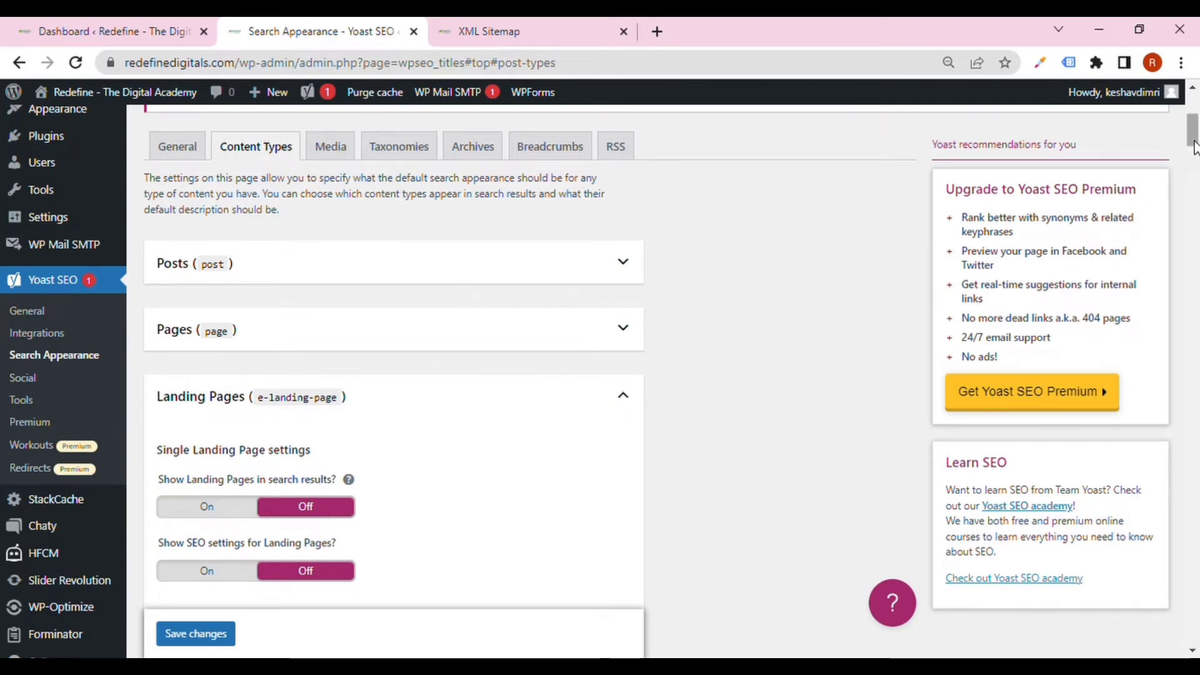
pyautogui.moveTo(1192, 135); pyautogui.dragTo(1195, 615)
pyautogui.scroll(-5, 252, 601)
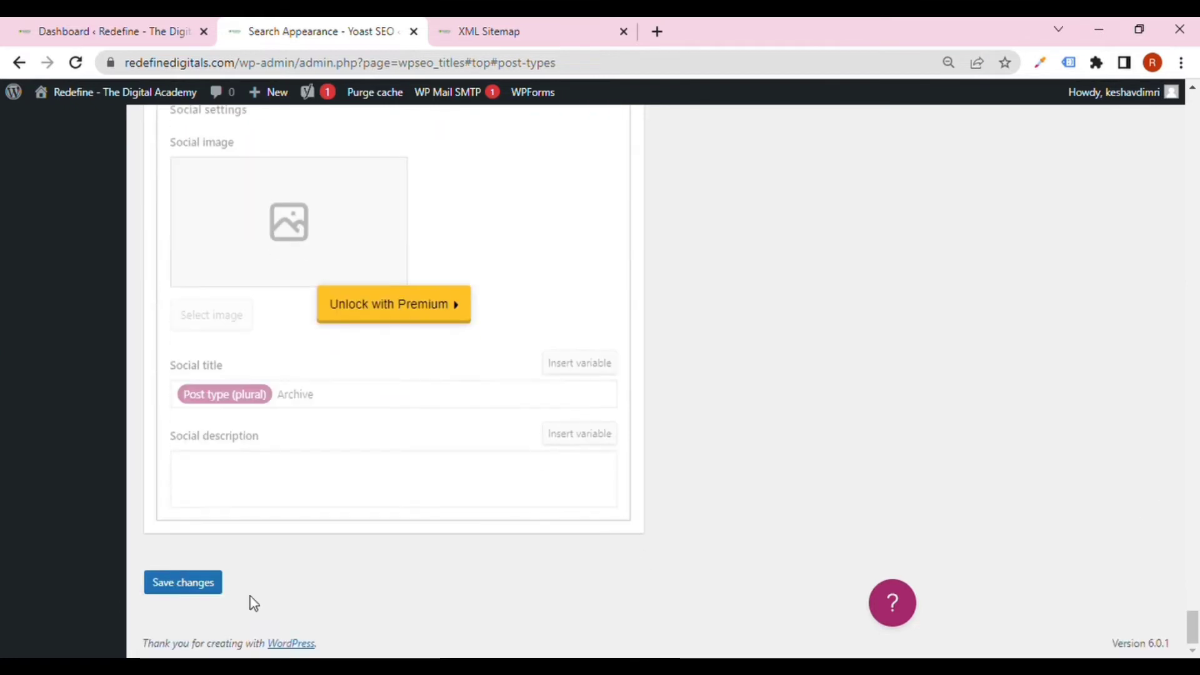
pyautogui.click(188, 582)
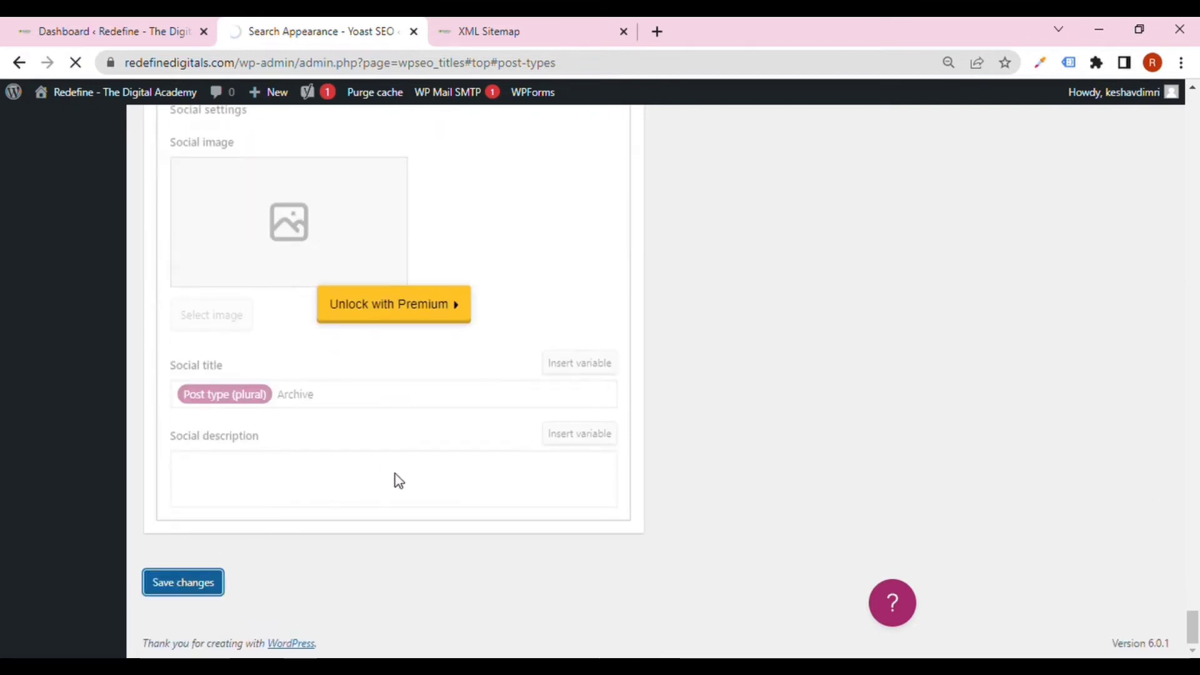
# Step: Reload the XML sitemap index and highlight the sitemaps it lists
pyautogui.click(497, 26)
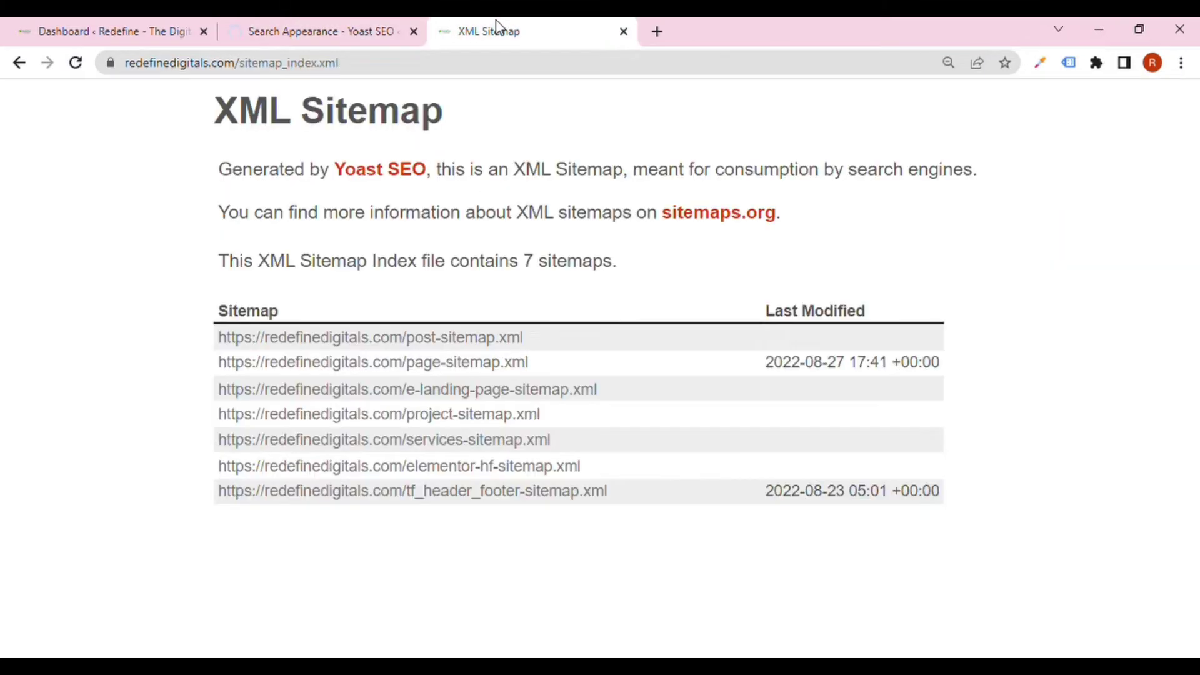
pyautogui.press('F5')
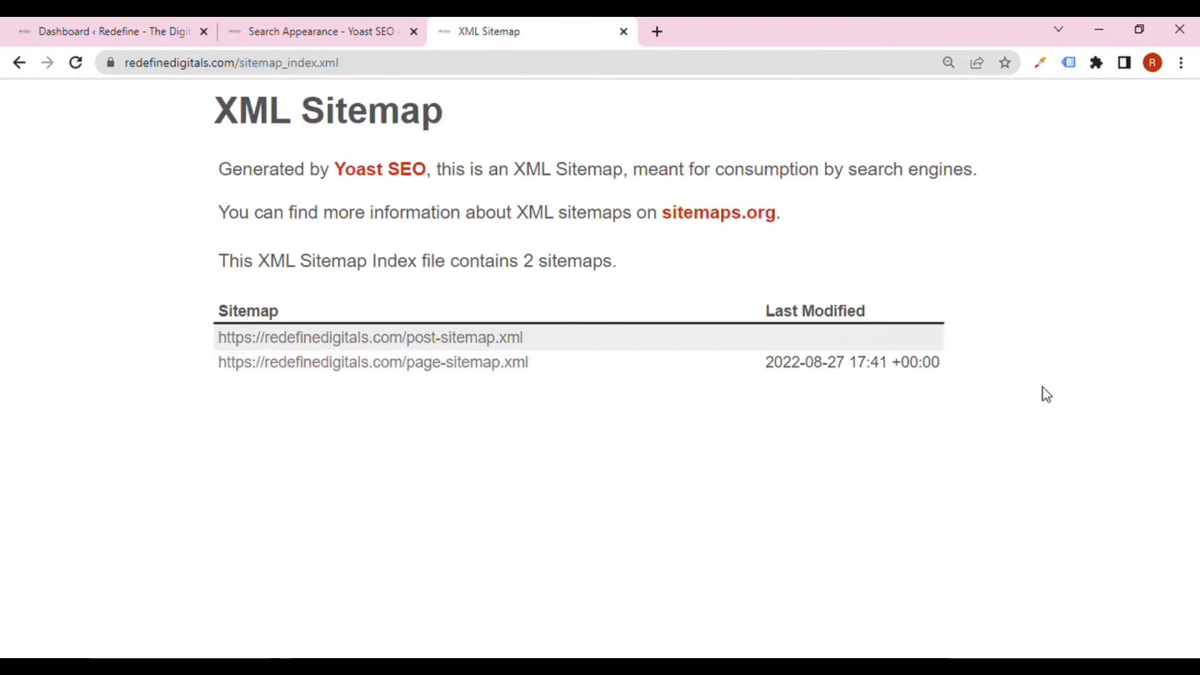
pyautogui.moveTo(1042, 390); pyautogui.dragTo(468, 307)
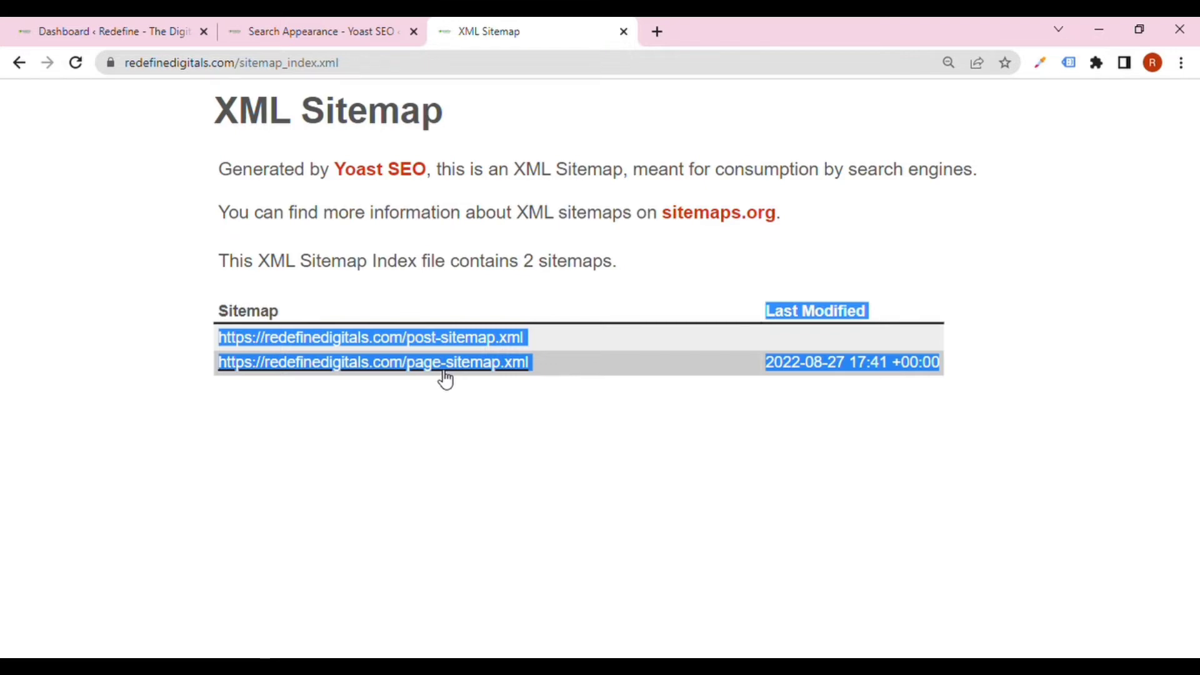
# Step: Return to the Search Appearance page and check the redirect option for media and attachment URLs
pyautogui.click(313, 31)
pyautogui.scroll(-1, 400, 325)
pyautogui.scroll(-3, 381, 338)
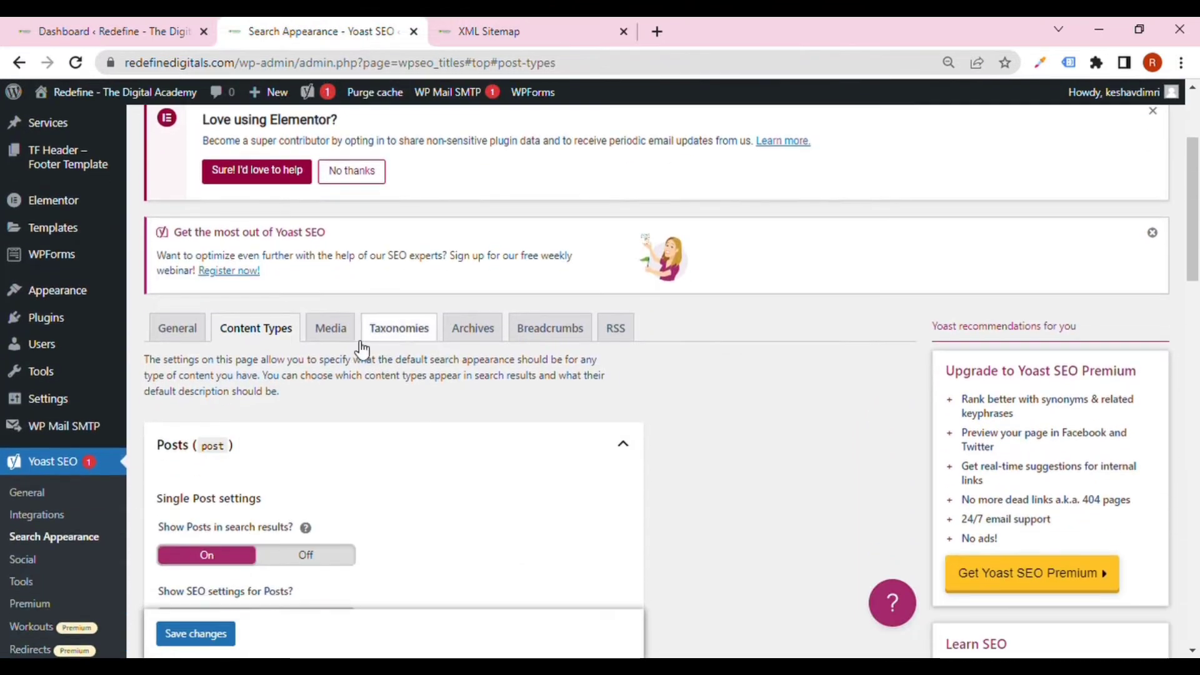
pyautogui.click(330, 329)
pyautogui.scroll(-2, 345, 339)
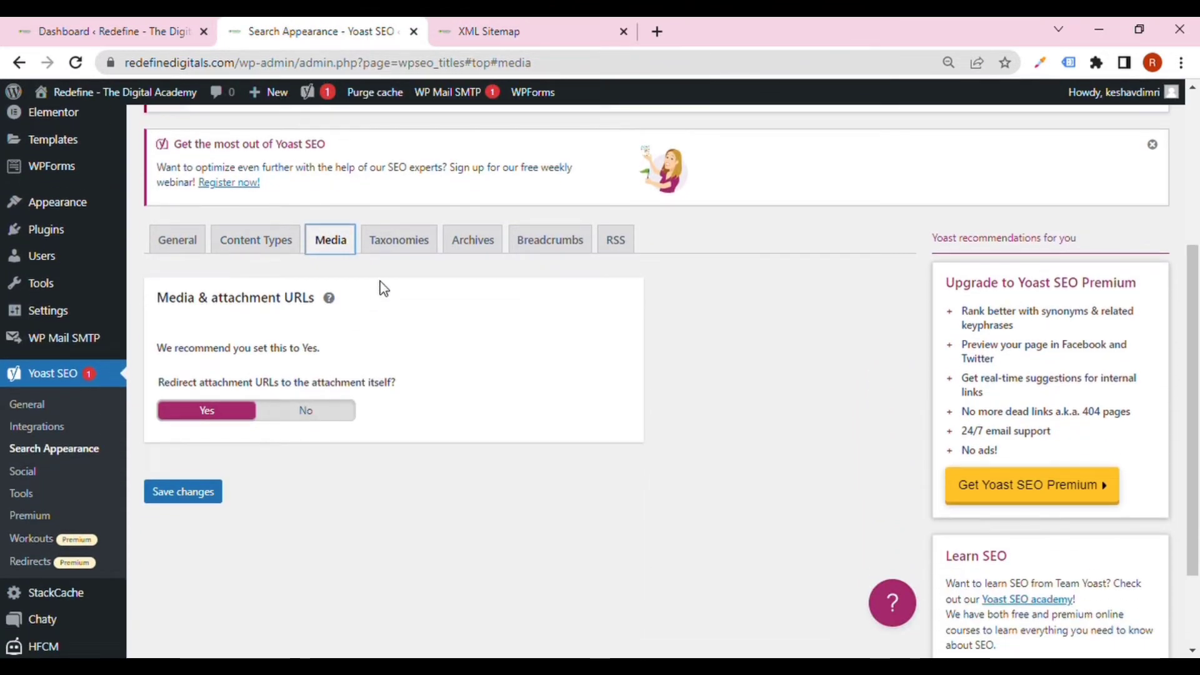
# Step: In the Taxonomies settings, remove the word "Archives" from the Categories SEO title and collapse the Categories section
pyautogui.click(405, 247)
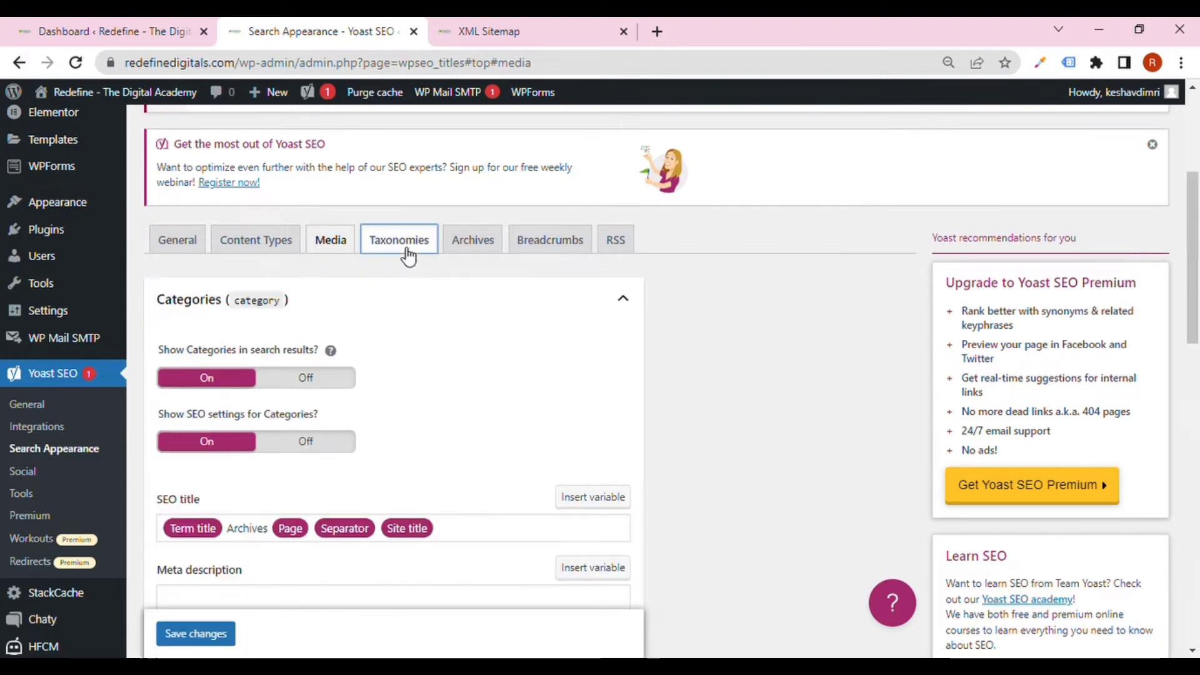
pyautogui.scroll(-1, 403, 278)
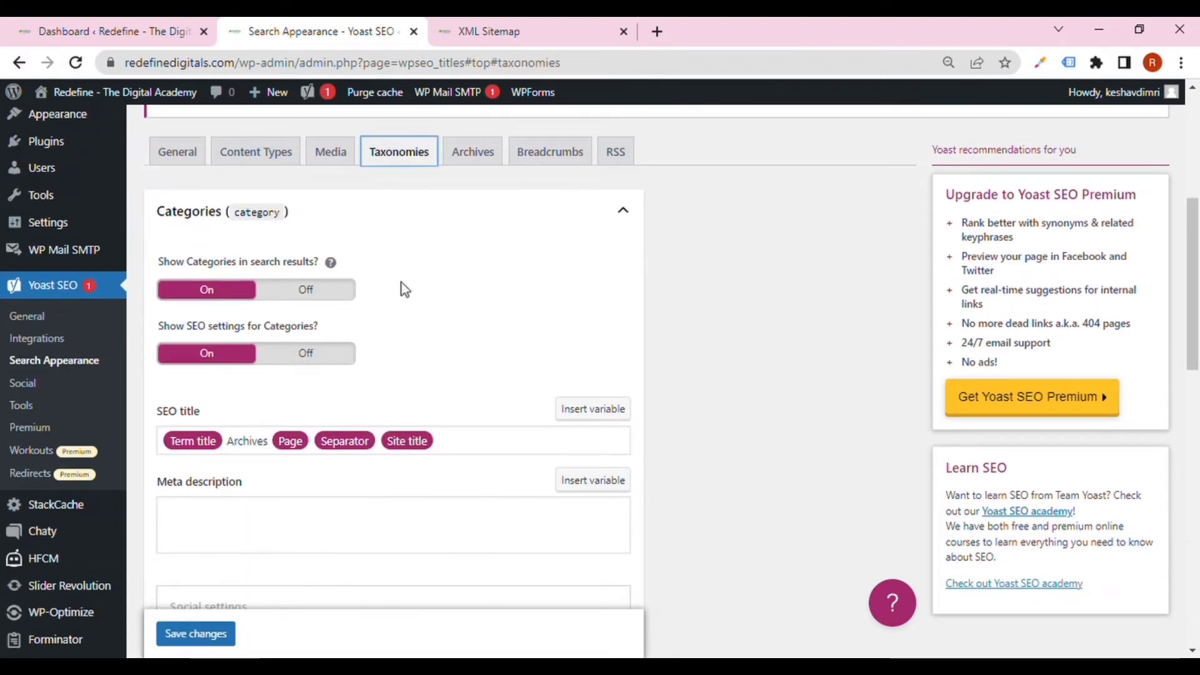
pyautogui.doubleClick(258, 456)
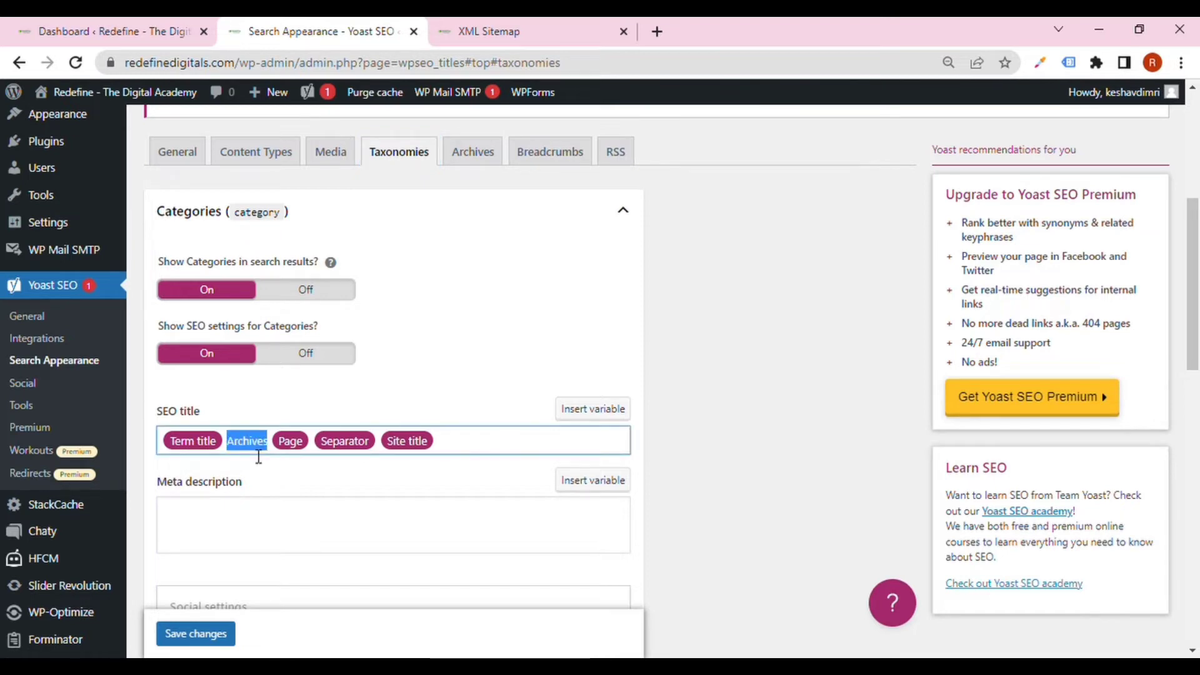
pyautogui.press('BackSpace')
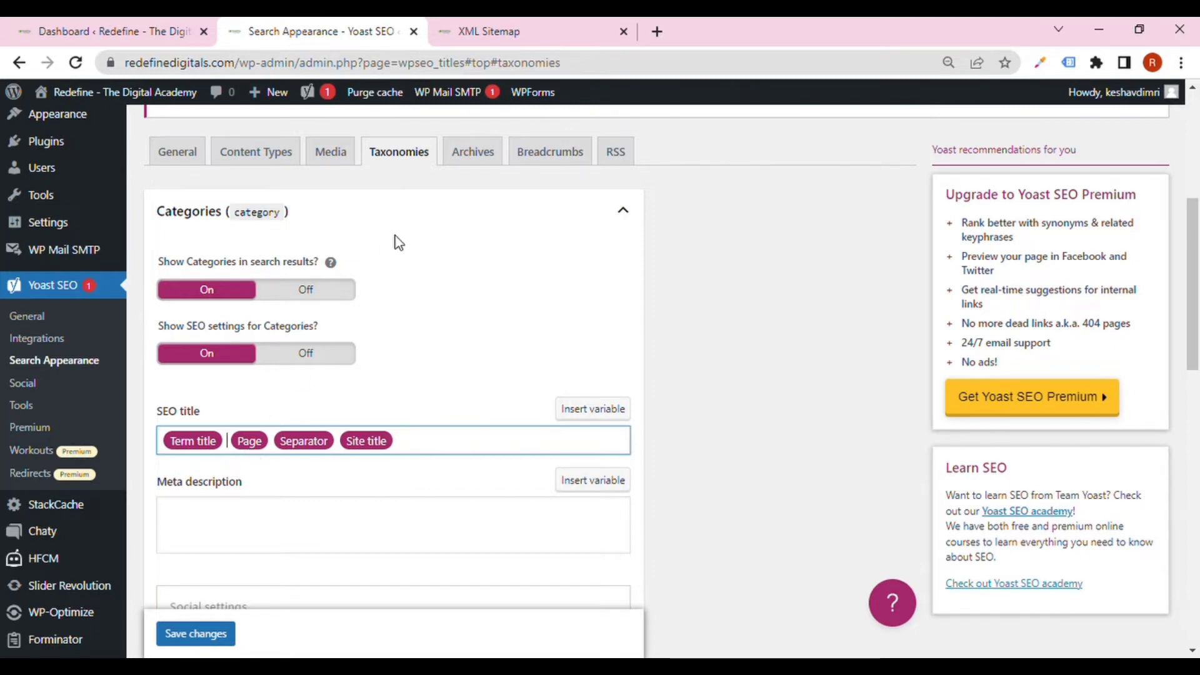
pyautogui.click(622, 228)
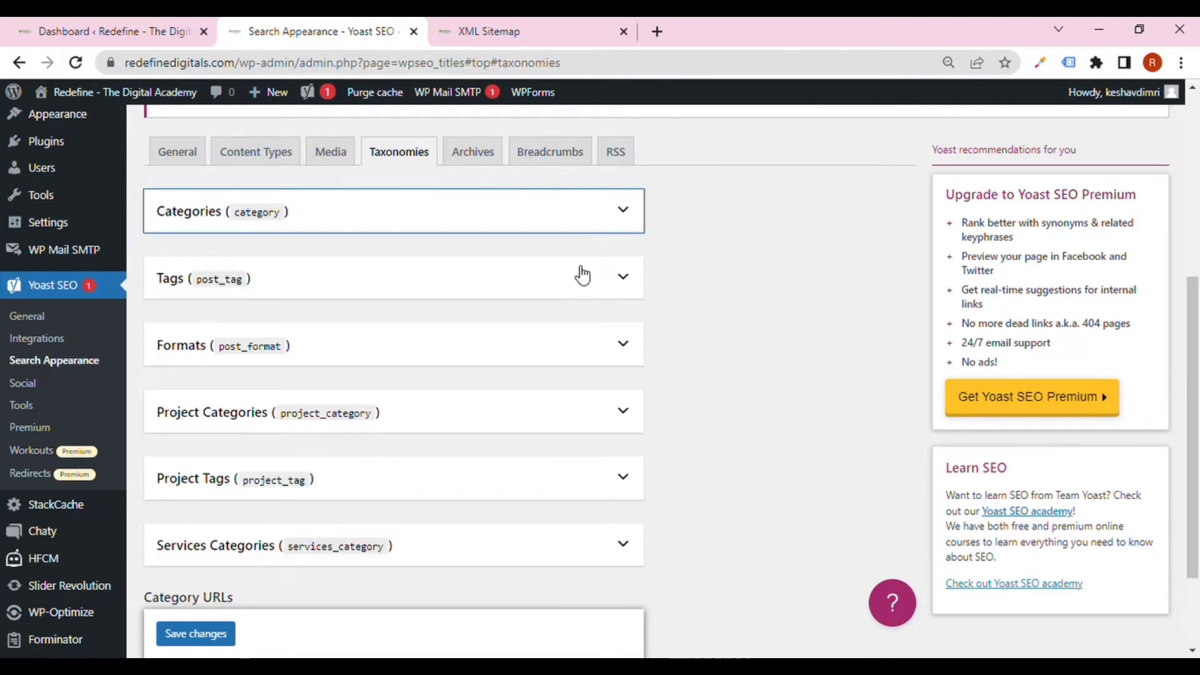
# Step: Look through the listed taxonomies and the category URL option, and check the XML sitemap index again
pyautogui.scroll(-2, 562, 303)
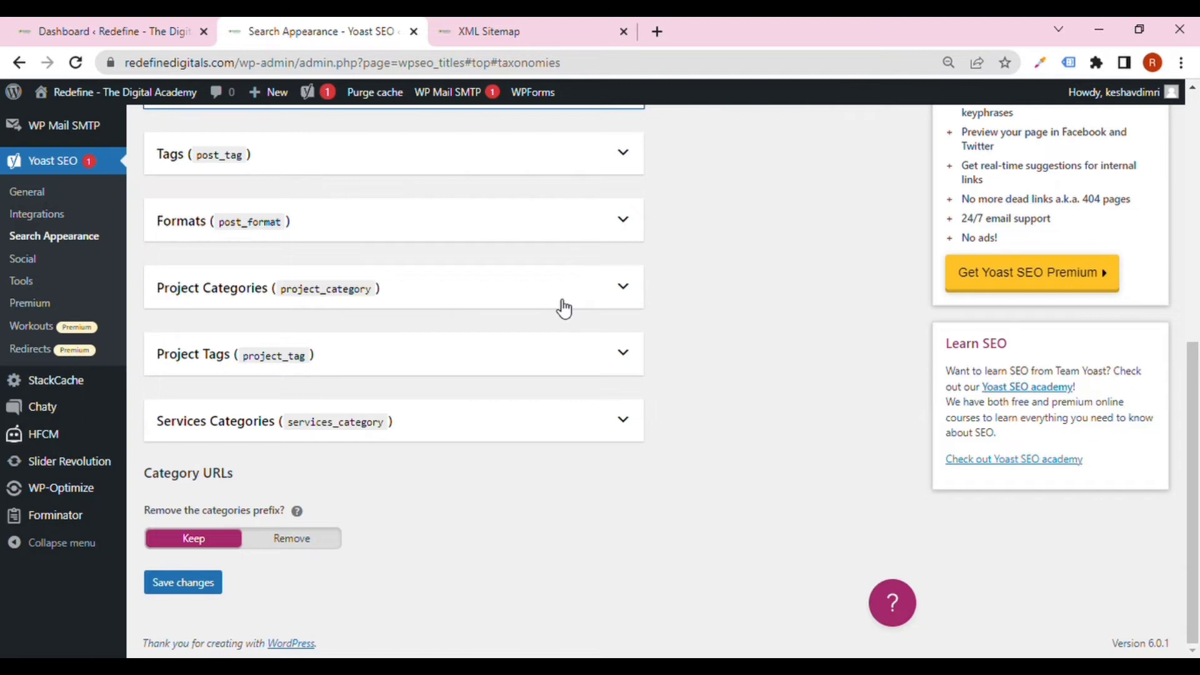
pyautogui.click(592, 23)
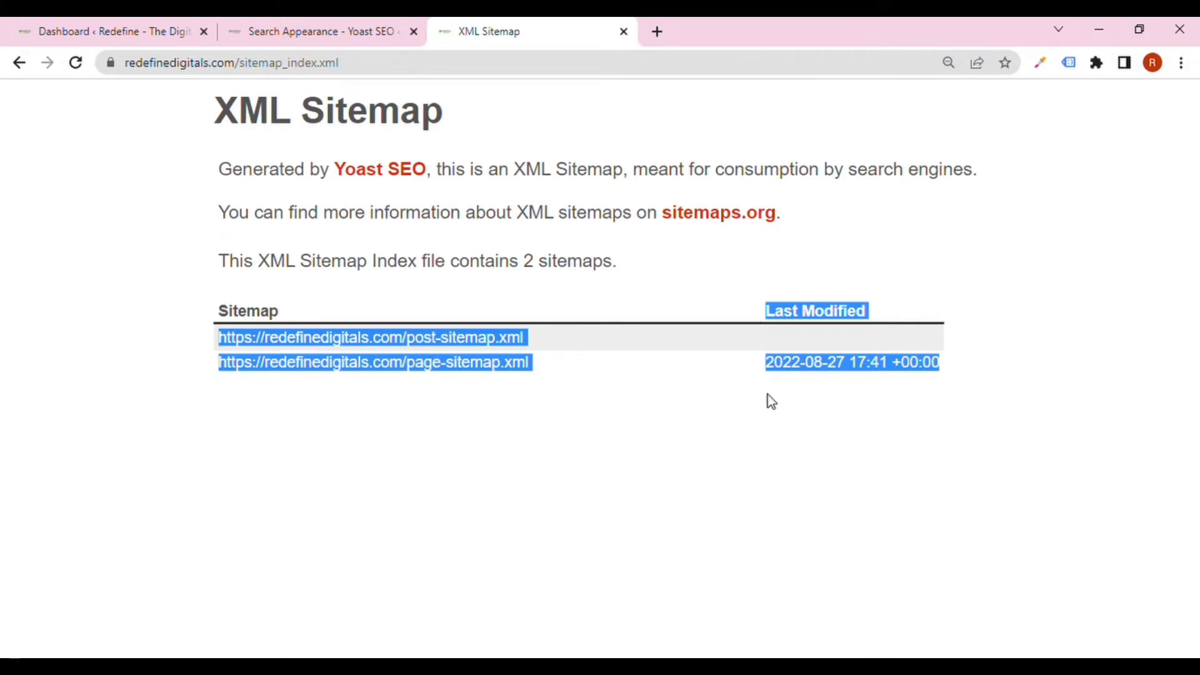
pyautogui.click(399, 28)
# Step: Expand the Categories taxonomy again to check its search results and SEO settings switches, and collapse it
pyautogui.scroll(3, 440, 316)
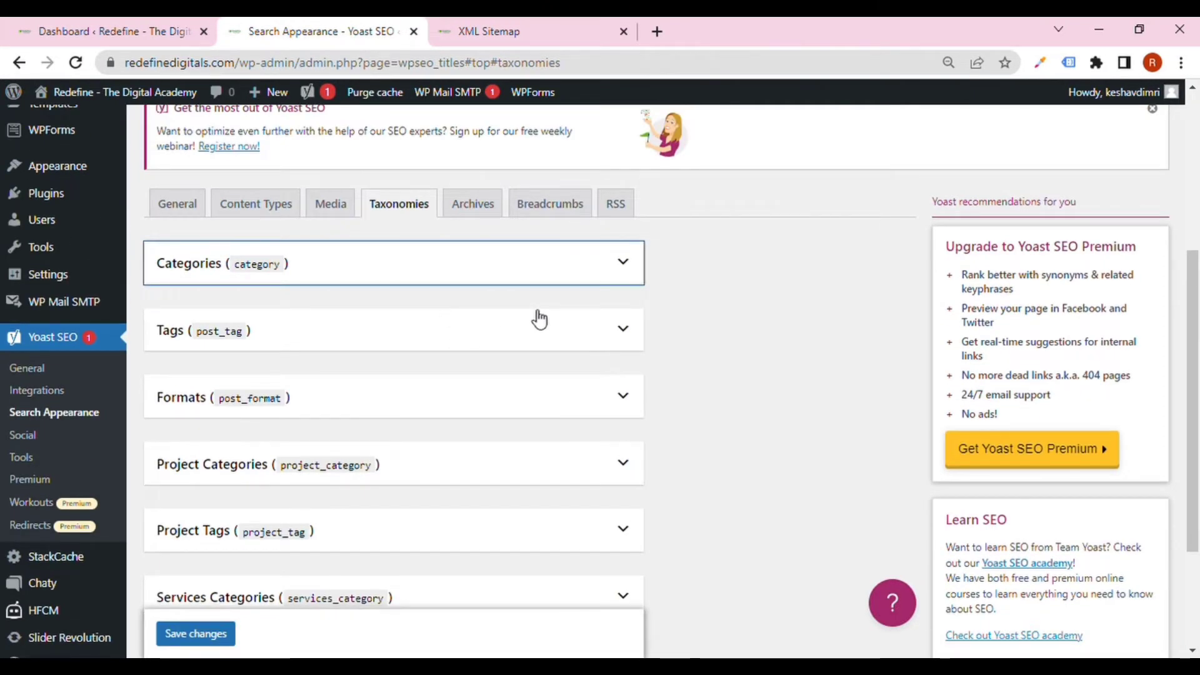
pyautogui.scroll(-1, 539, 317)
pyautogui.scroll(1, 539, 317)
pyautogui.click(566, 287)
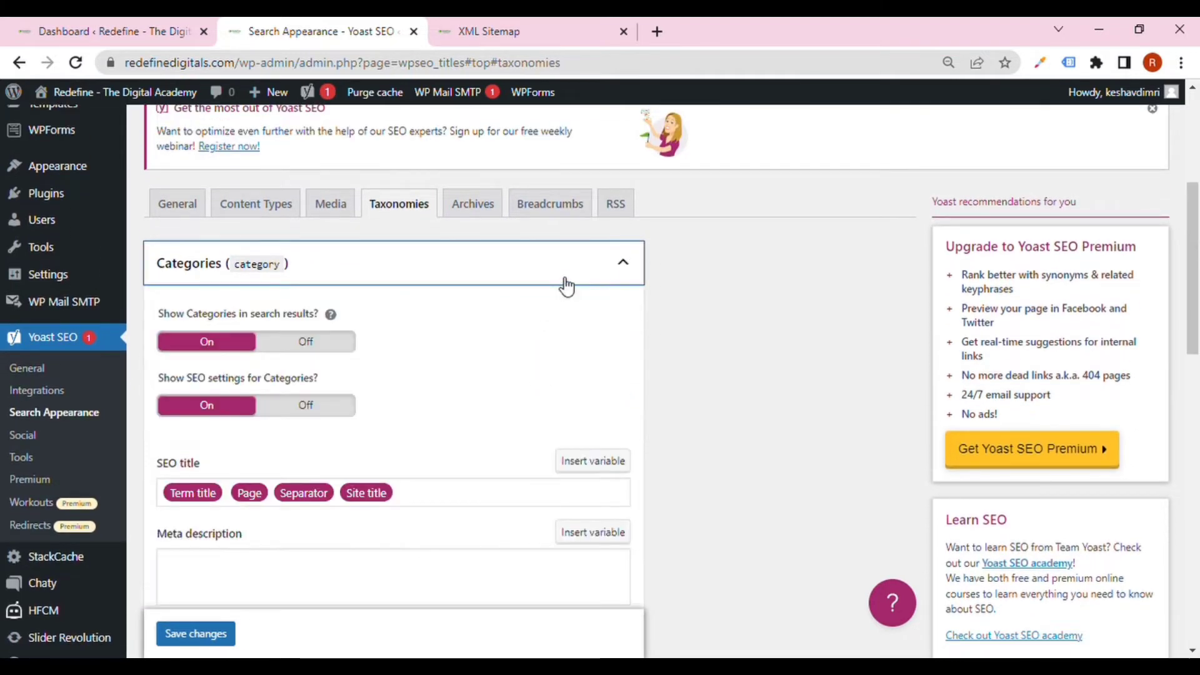
pyautogui.click(602, 281)
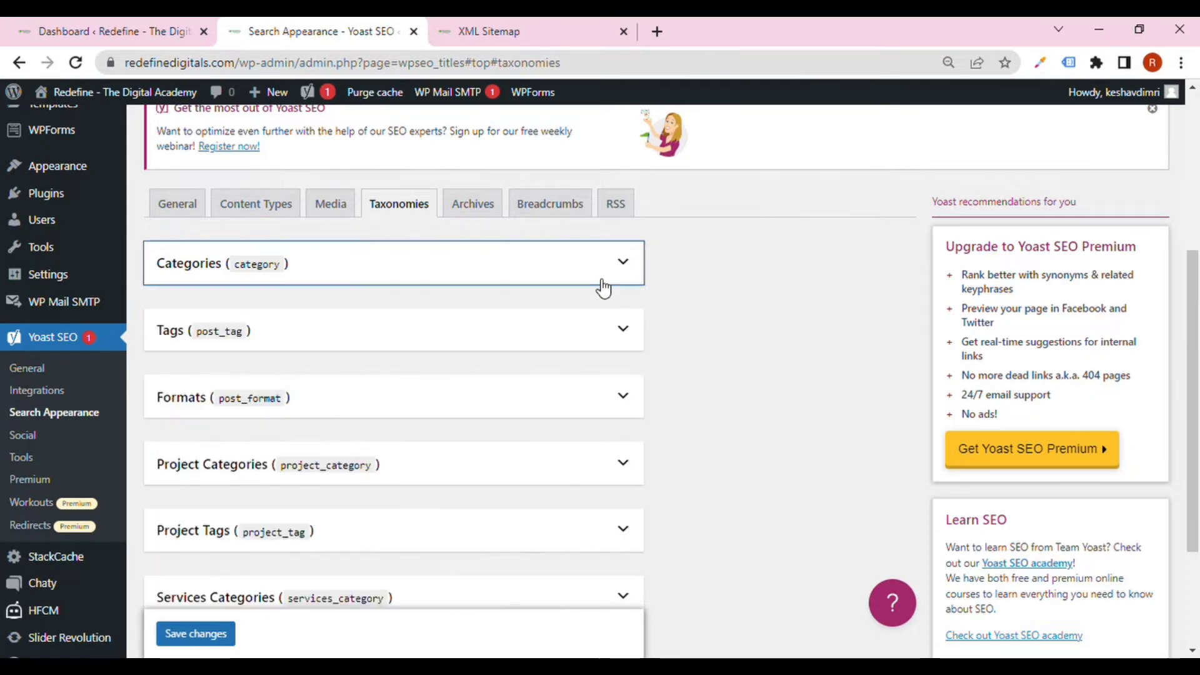
# Step: Turn off showing Tags in search results and showing SEO settings for Tags, and collapse the section
pyautogui.click(584, 344)
pyautogui.scroll(-3, 565, 359)
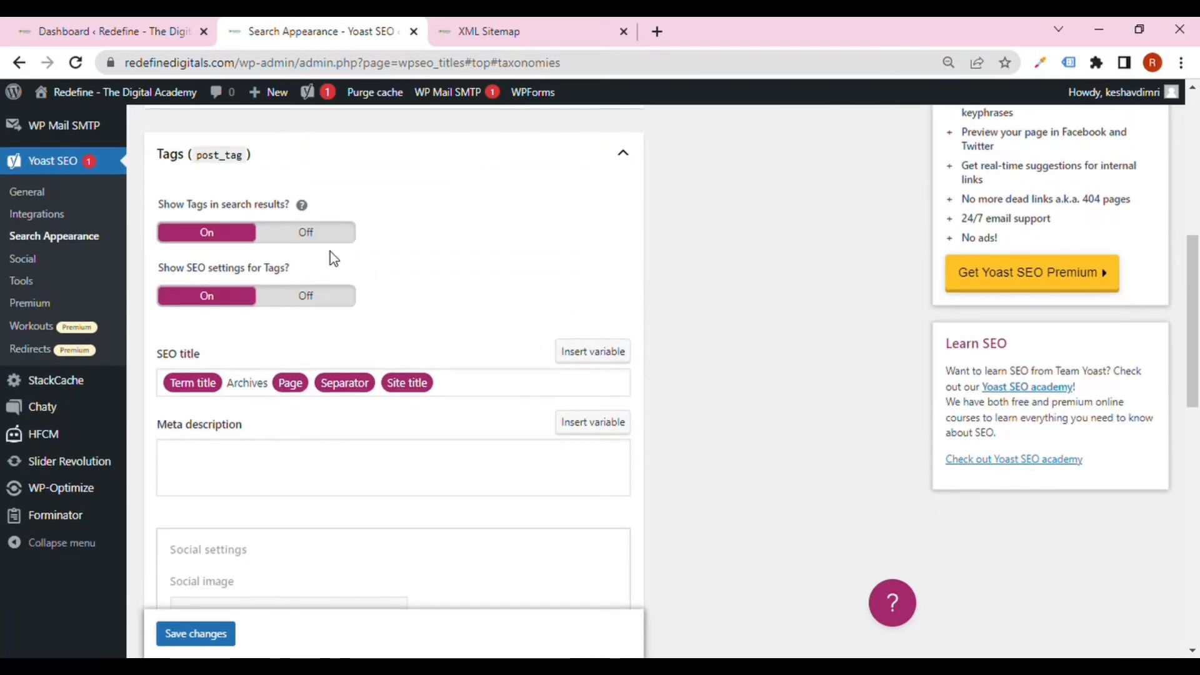
pyautogui.click(327, 235)
pyautogui.click(326, 298)
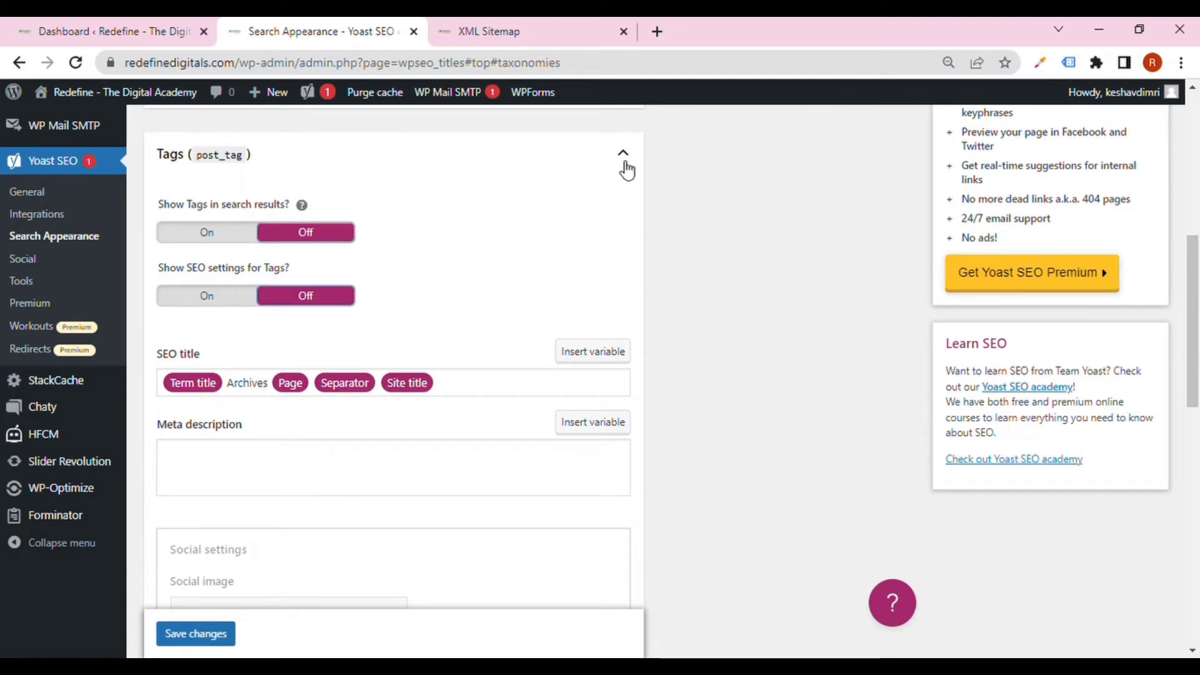
pyautogui.click(625, 161)
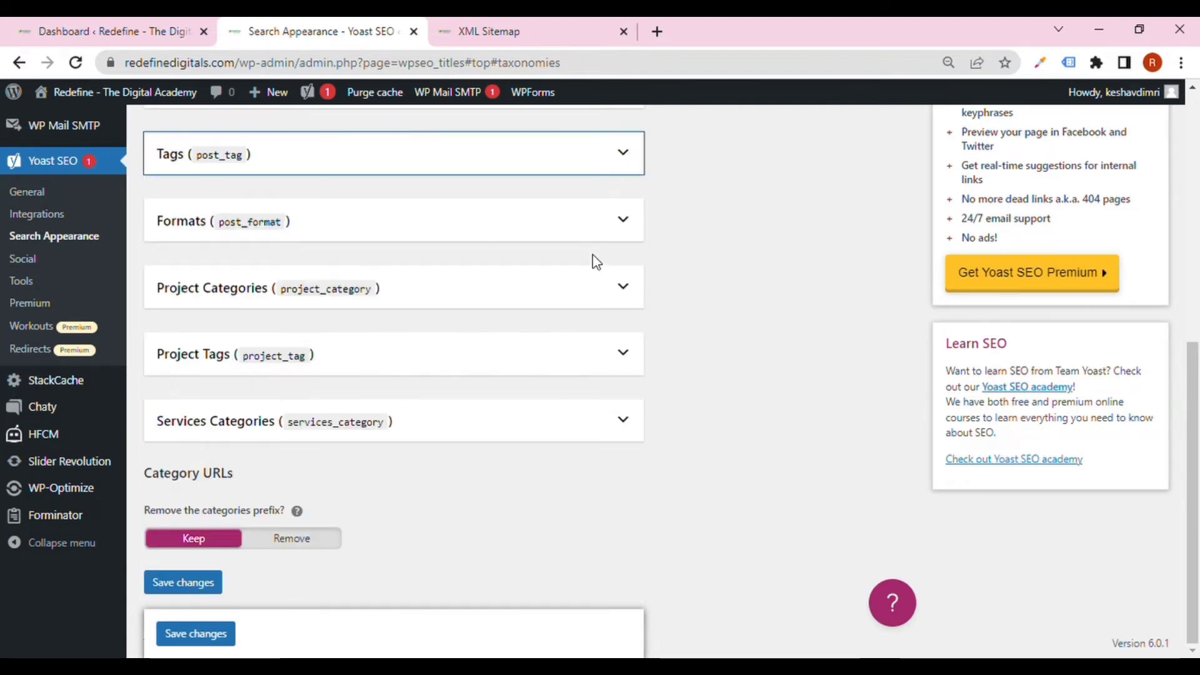
# Step: Turn off showing Project Categories in search results and showing SEO settings for them, and collapse the section
pyautogui.click(605, 295)
pyautogui.click(325, 367)
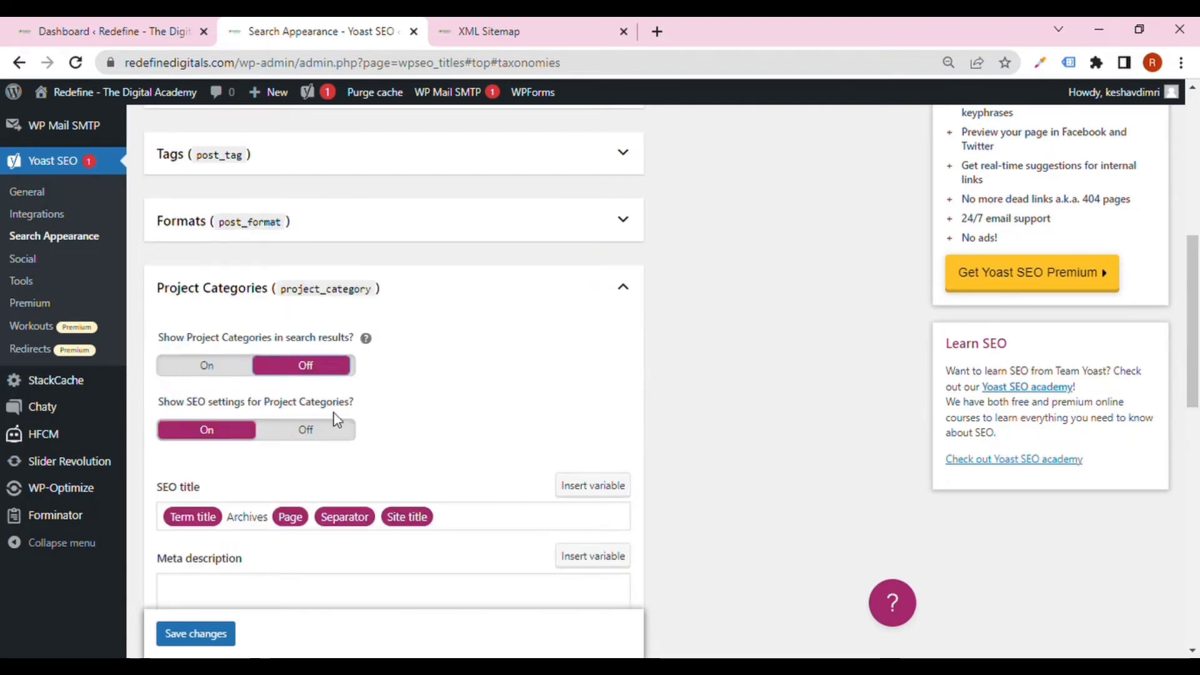
pyautogui.click(335, 431)
pyautogui.click(591, 305)
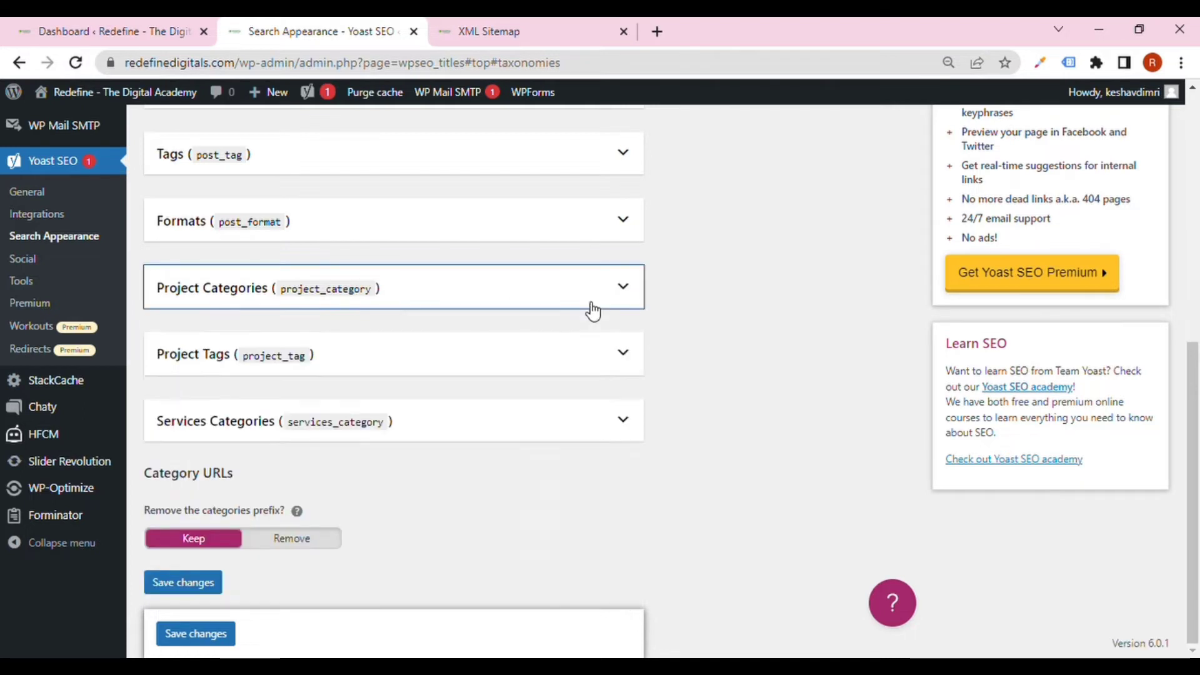
# Step: Turn off search results and SEO settings for Project Tags, remove "Archives" from their SEO title, and collapse the section
pyautogui.click(539, 357)
pyautogui.click(312, 432)
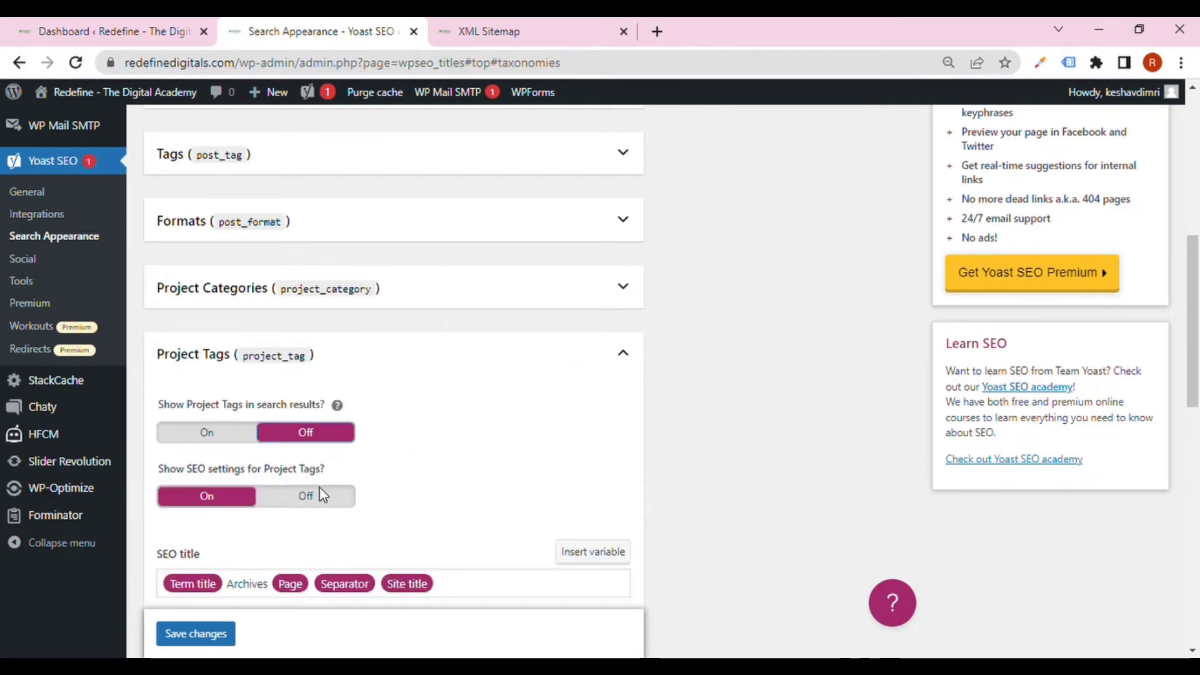
pyautogui.click(320, 495)
pyautogui.doubleClick(256, 588)
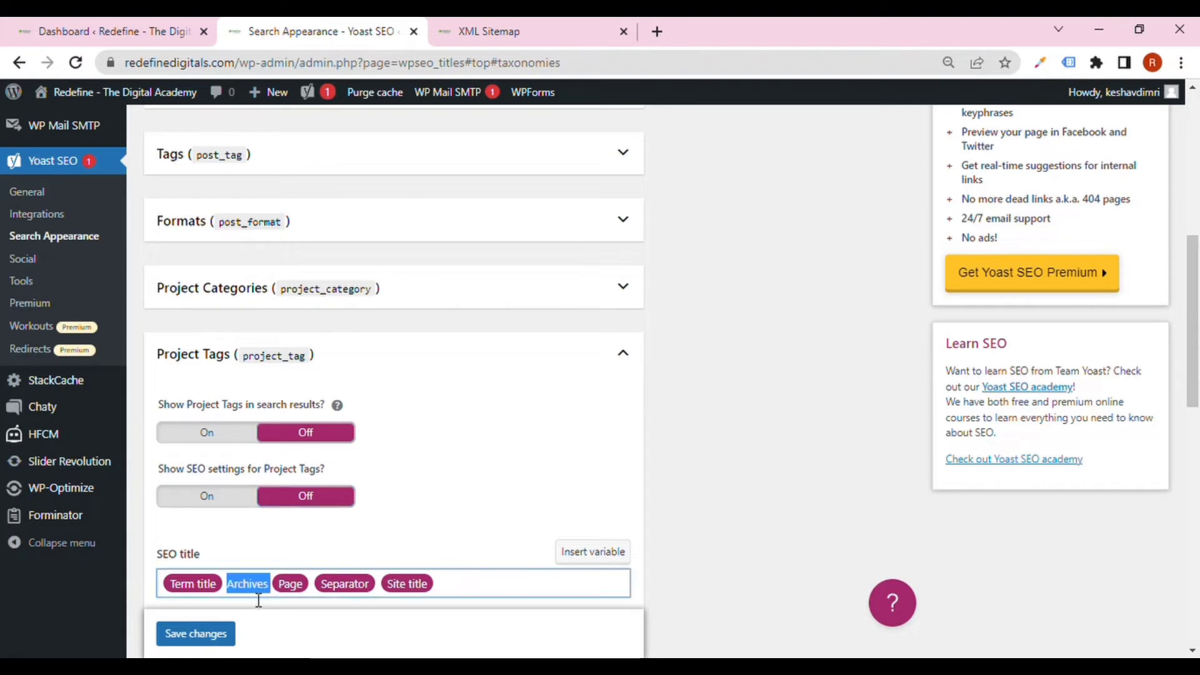
pyautogui.press('BackSpace')
pyautogui.click(502, 363)
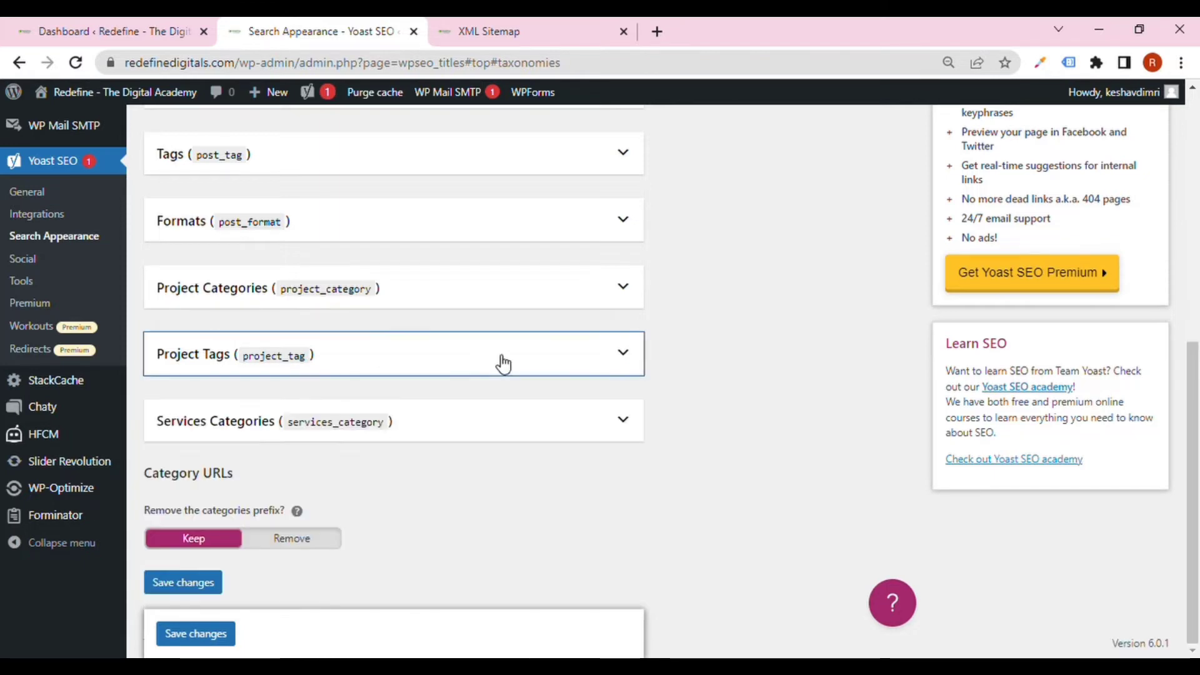
# Step: Turn off showing Services Categories in search results and save the taxonomy settings
pyautogui.click(488, 421)
pyautogui.click(341, 499)
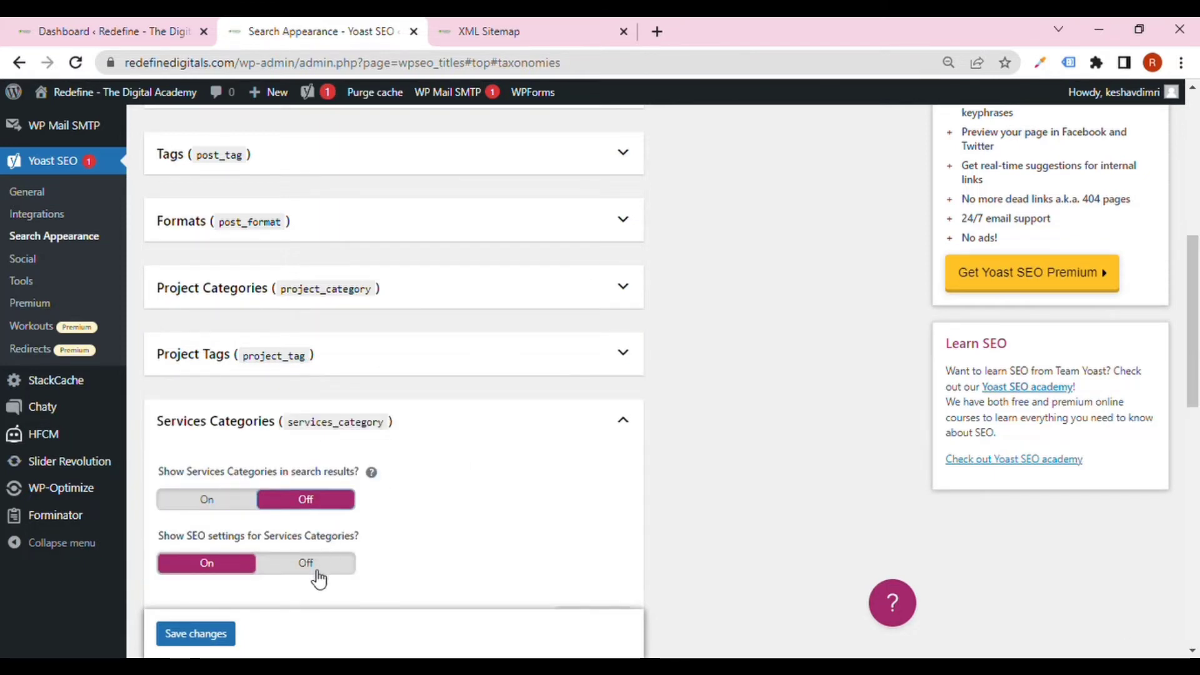
pyautogui.scroll(-10, 402, 471)
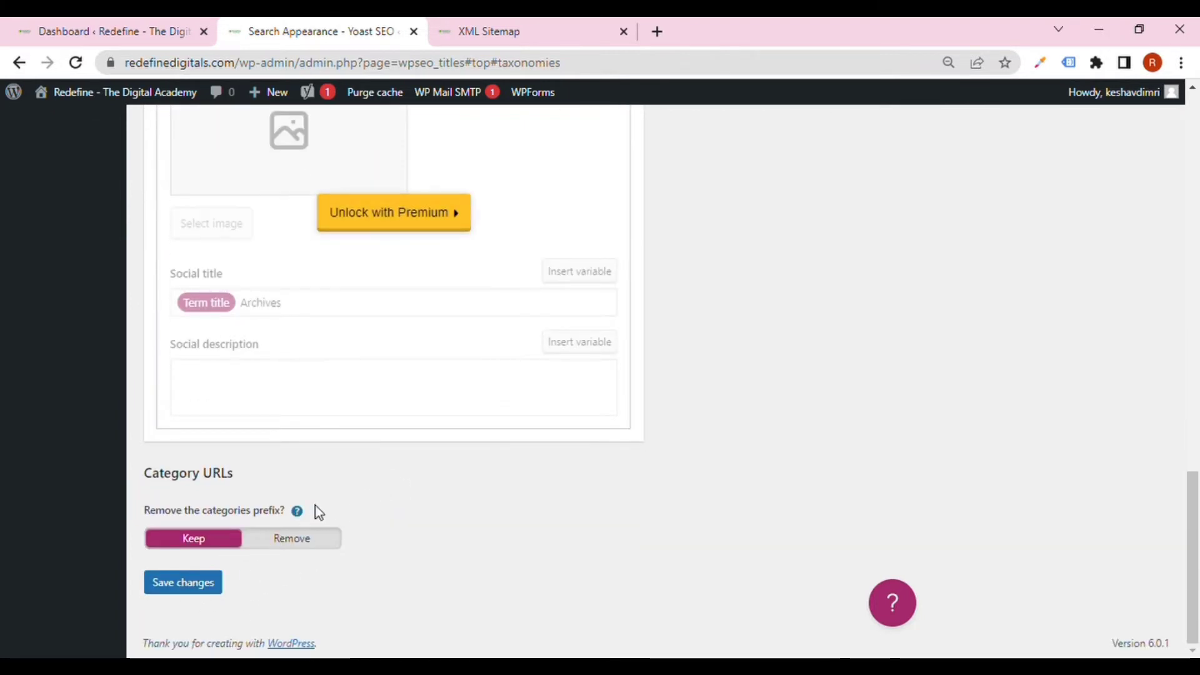
pyautogui.moveTo(317, 508); pyautogui.dragTo(174, 478)
pyautogui.click(413, 489)
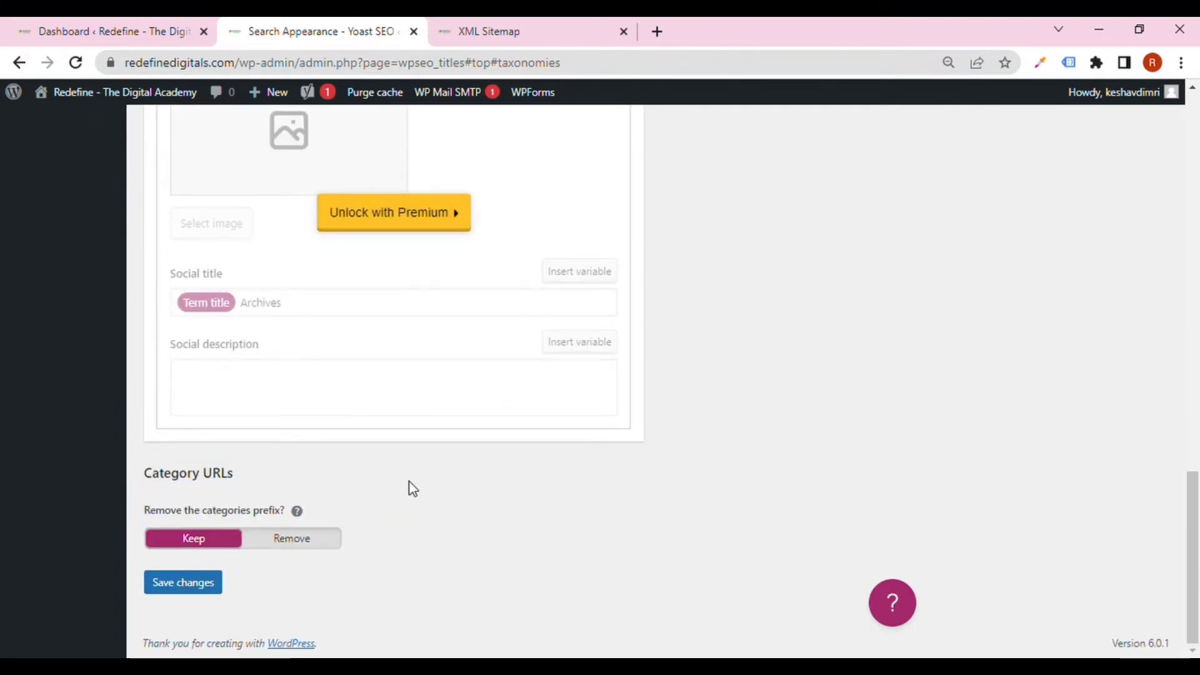
pyautogui.click(217, 593)
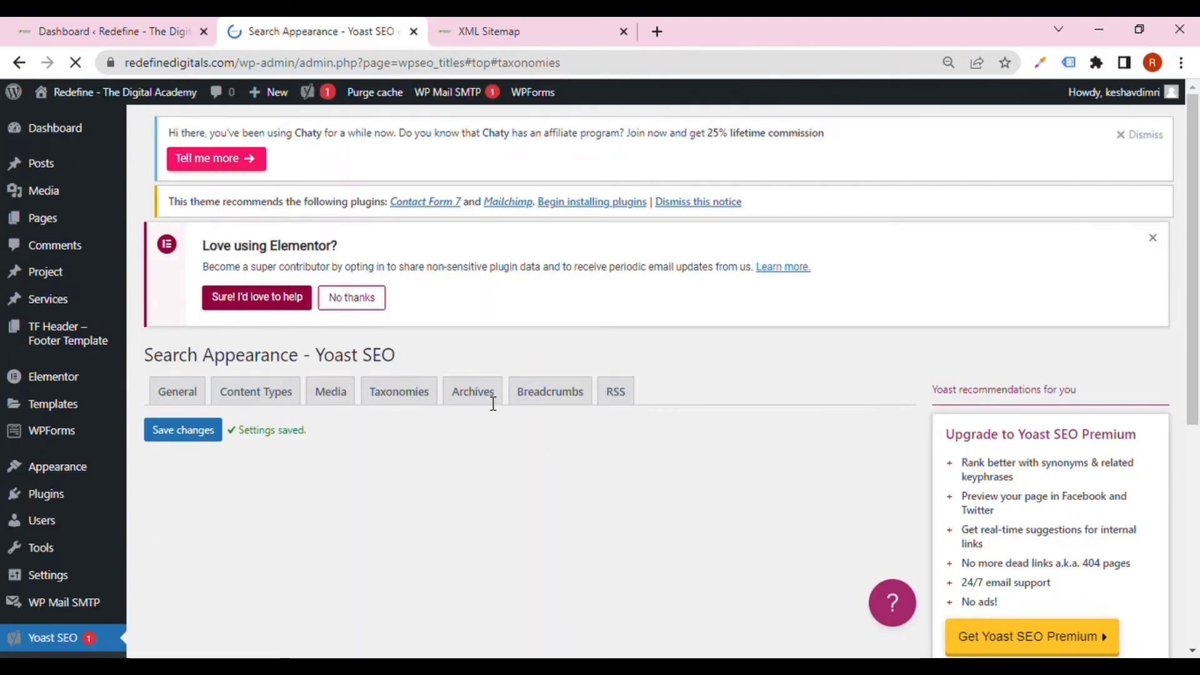
# Step: Review the author archive options and the breadcrumb settings in Search Appearance
pyautogui.click(497, 510)
pyautogui.scroll(-4, 493, 512)
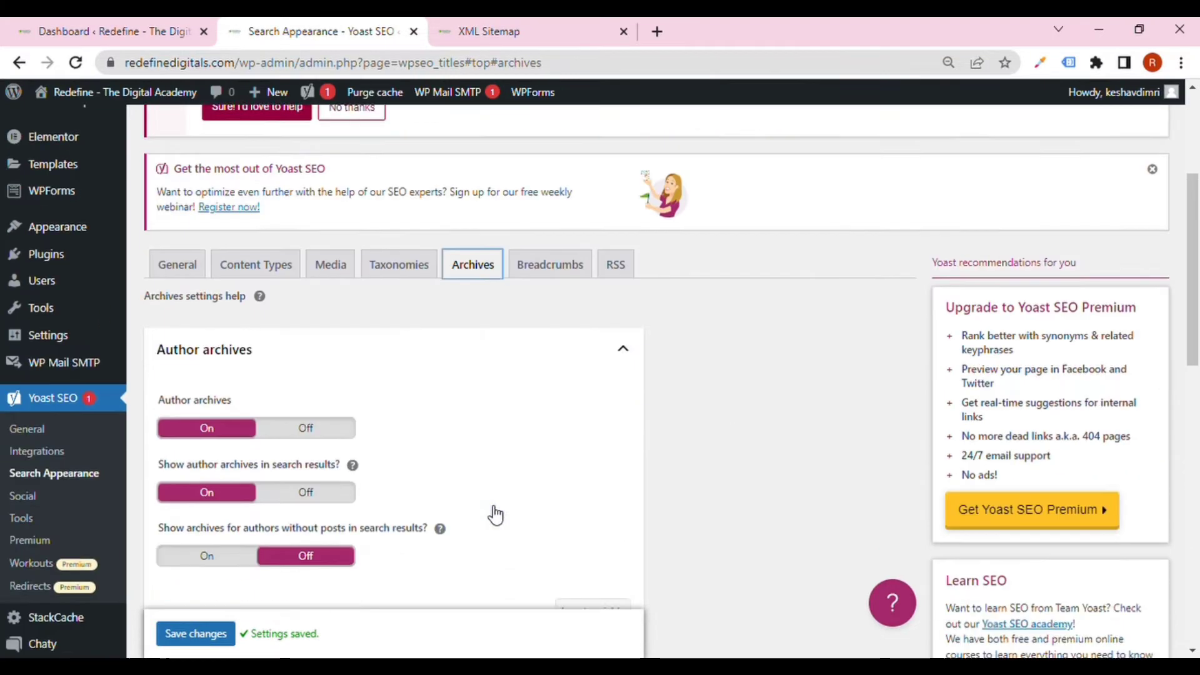
pyautogui.scroll(-3, 348, 417)
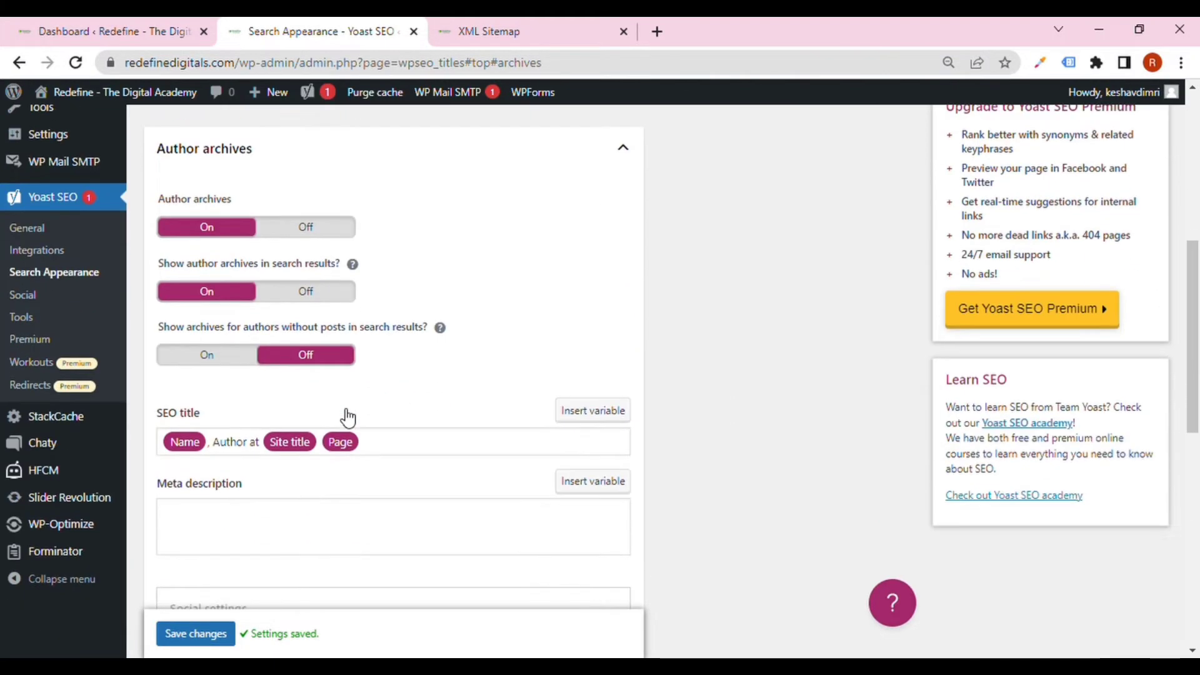
pyautogui.scroll(-10, 283, 435)
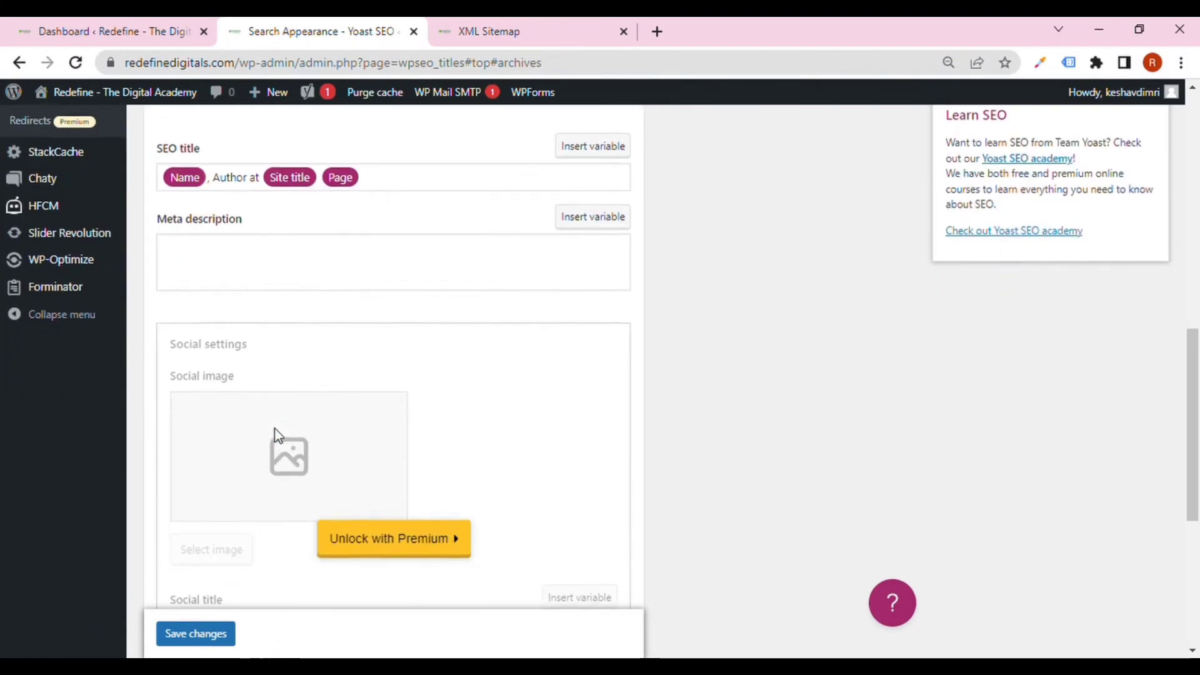
pyautogui.scroll(15, 337, 384)
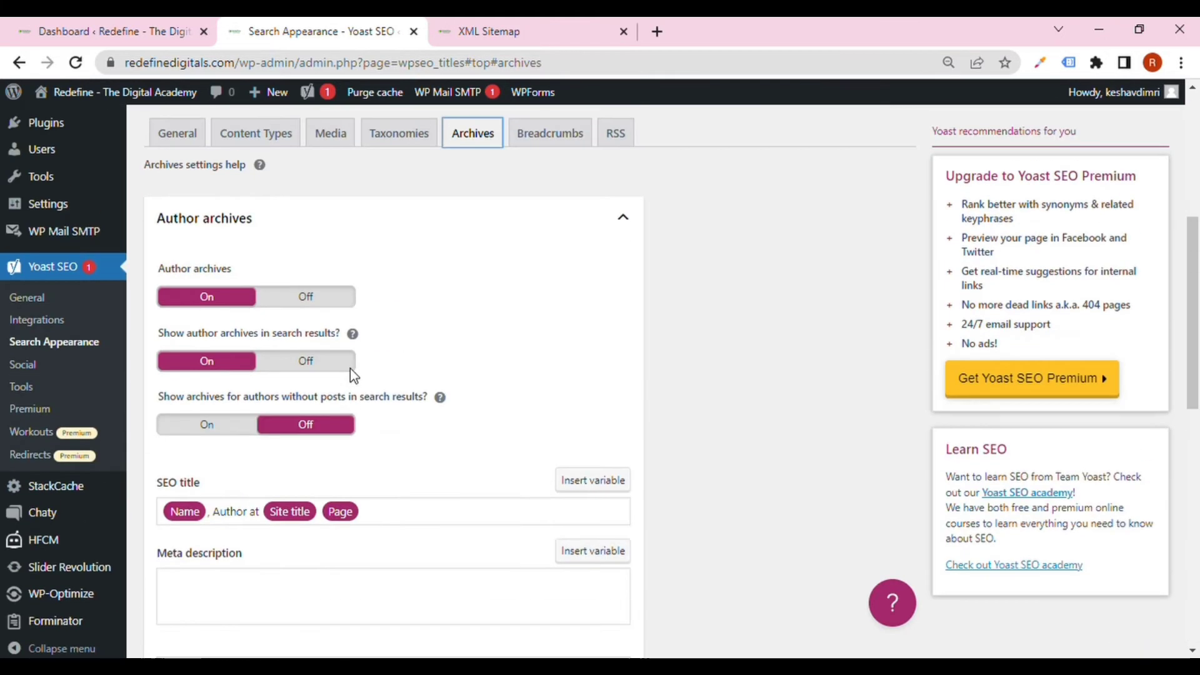
pyautogui.click(547, 229)
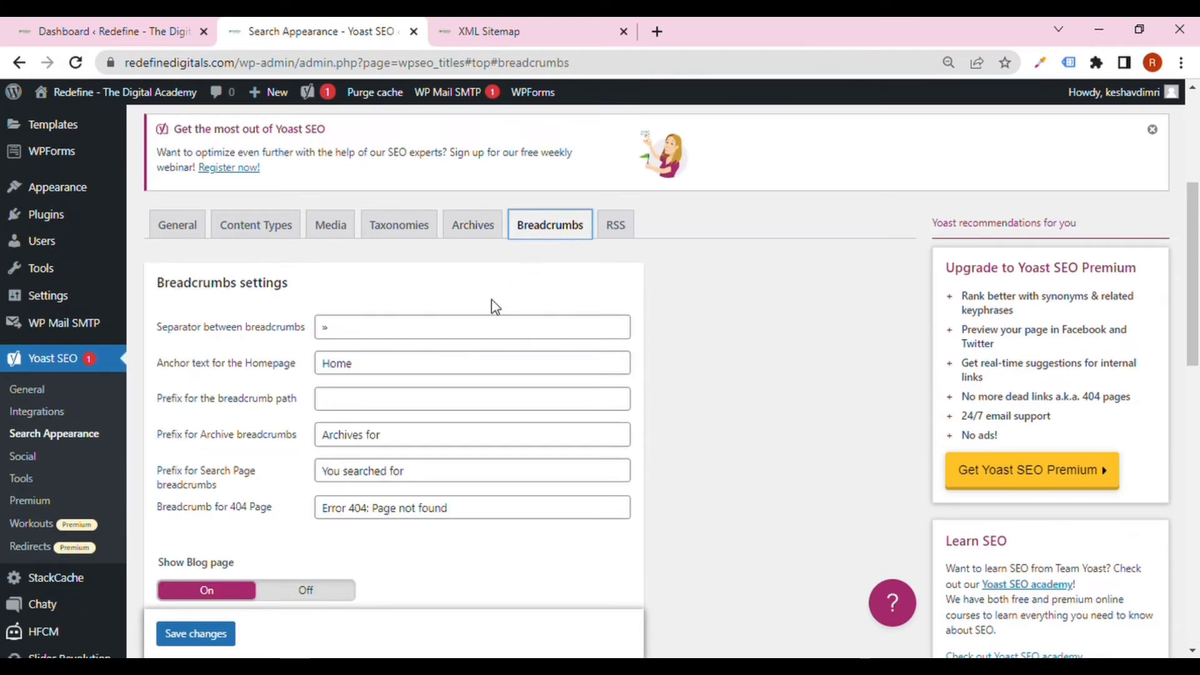
pyautogui.scroll(-3, 444, 361)
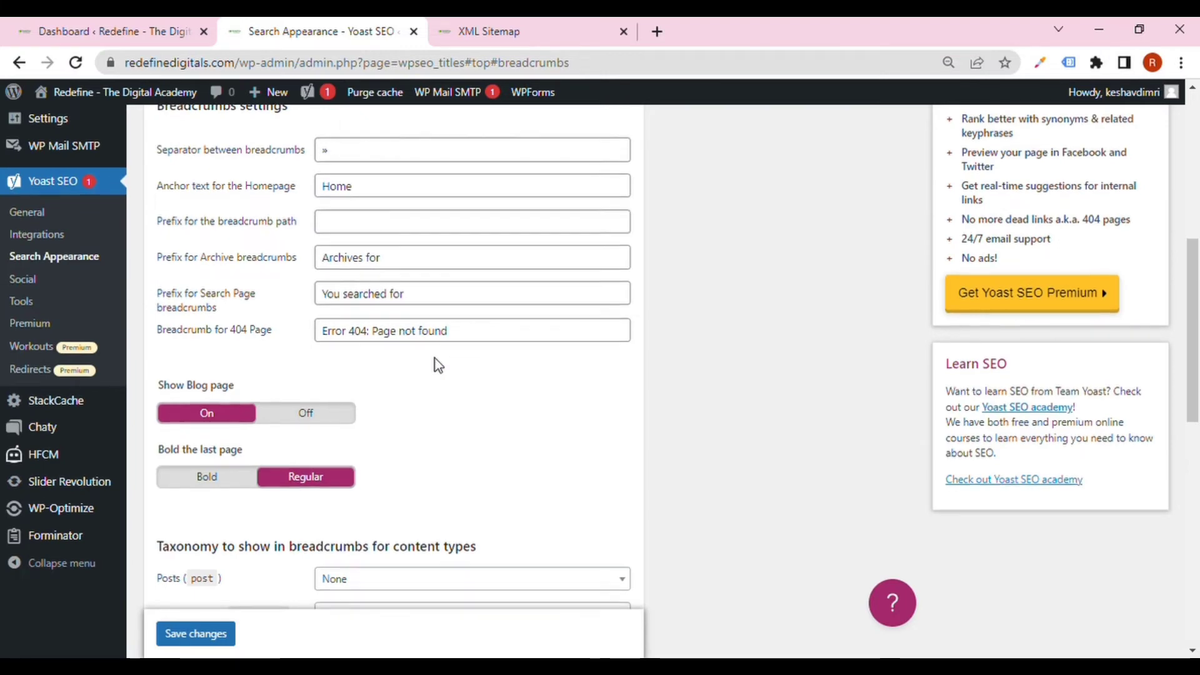
pyautogui.scroll(-8, 437, 366)
pyautogui.scroll(10, 437, 365)
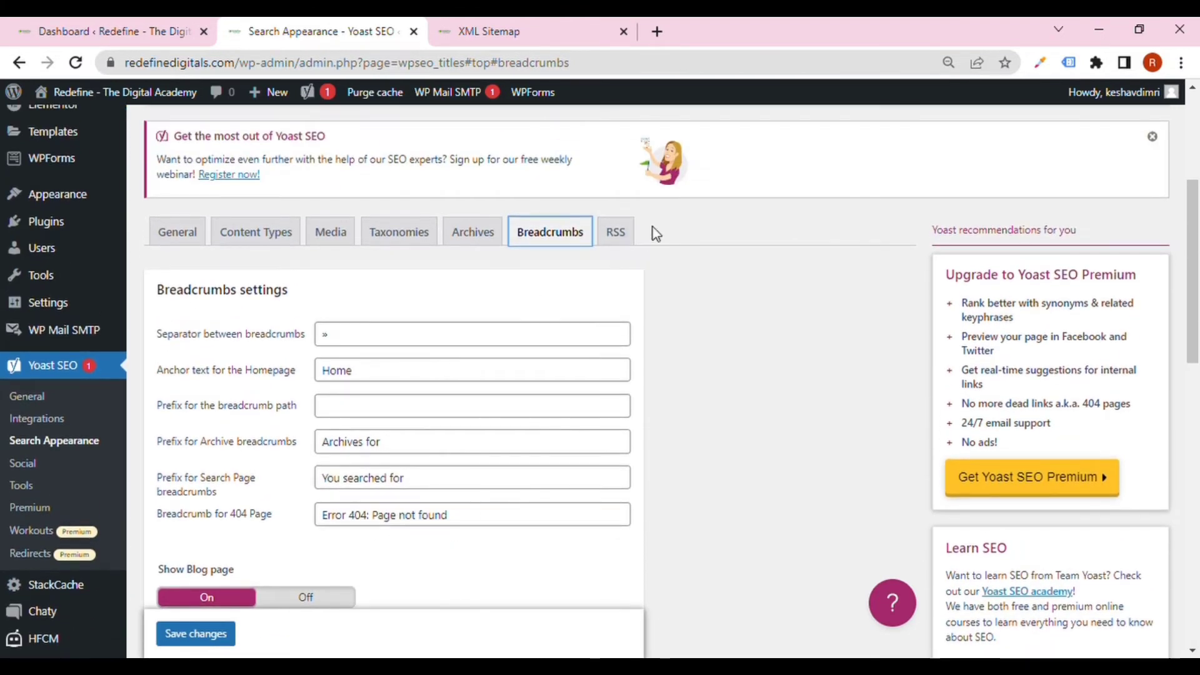
# Step: Review the RSS feed settings and look over the Posts options under the content types again
pyautogui.click(615, 232)
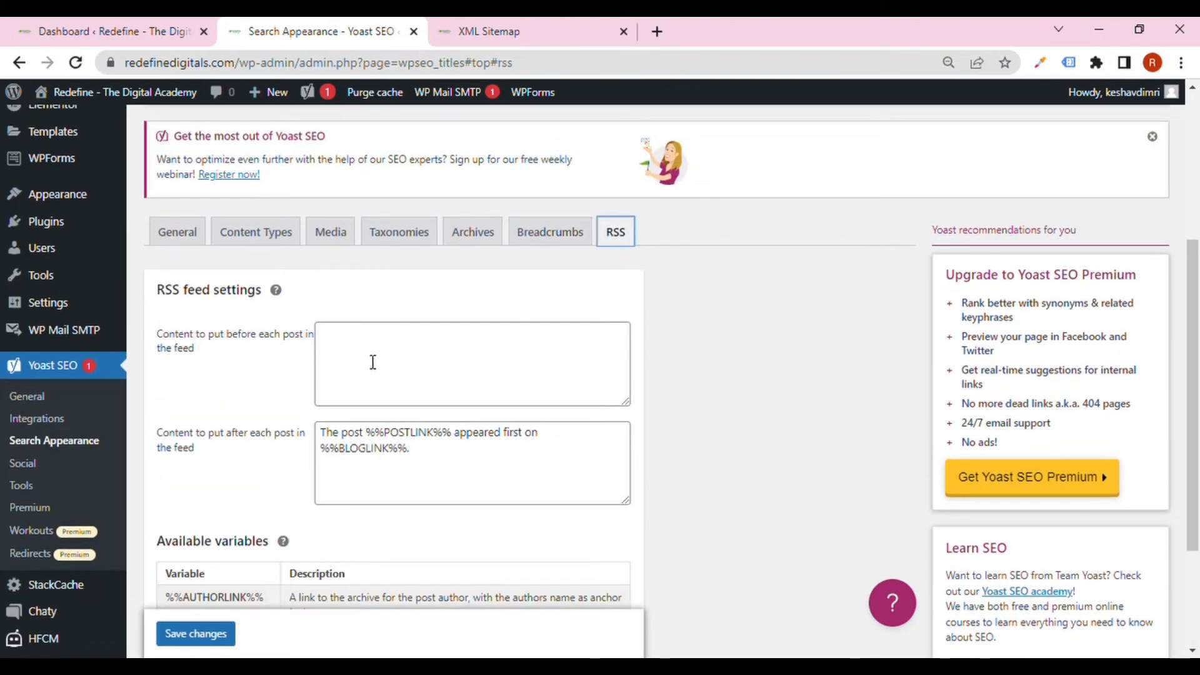
pyautogui.click(279, 248)
pyautogui.scroll(-5, 281, 310)
pyautogui.scroll(3, 281, 310)
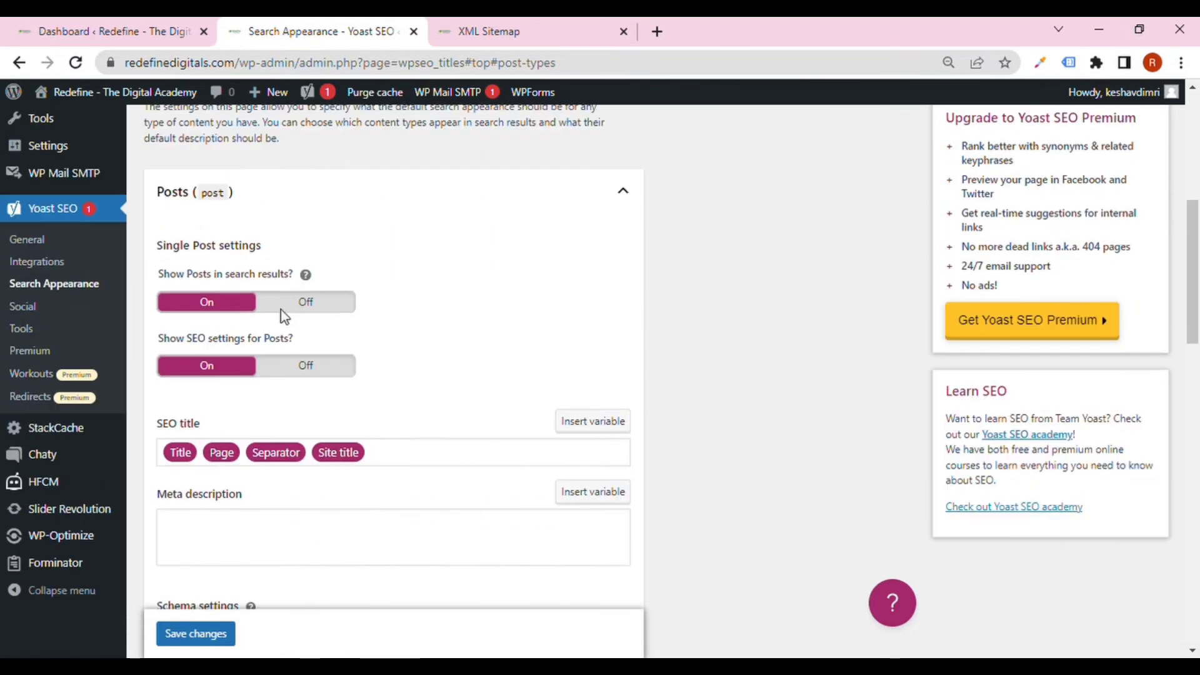
pyautogui.scroll(3, 281, 310)
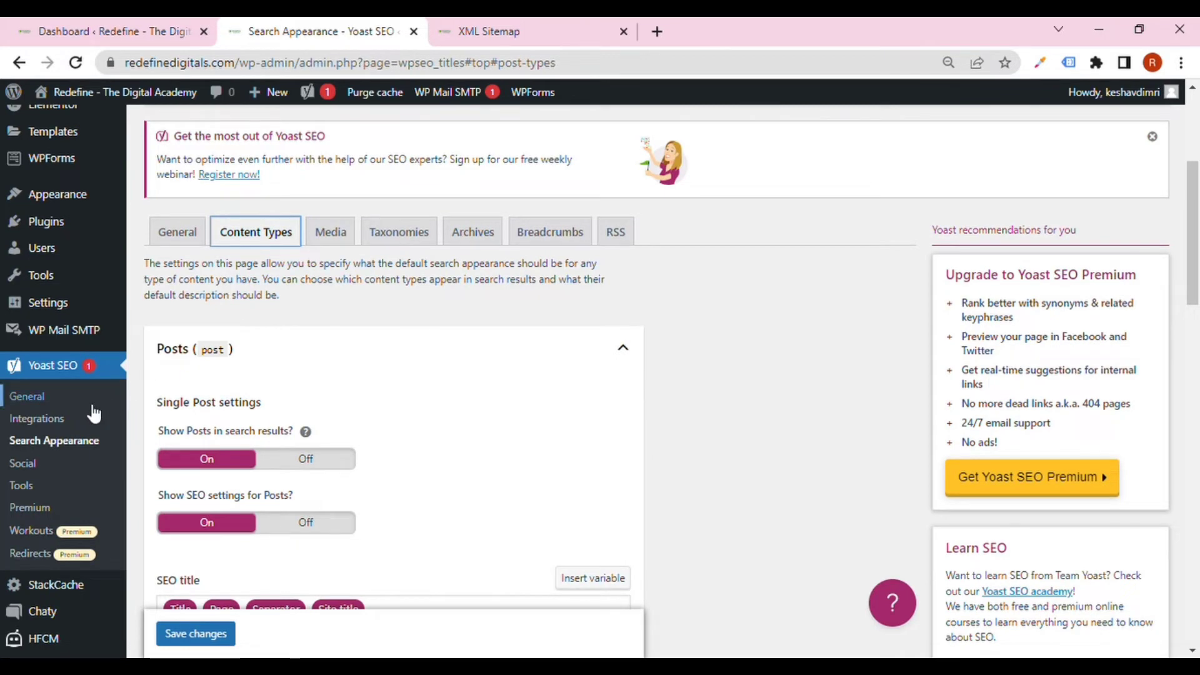
pyautogui.scroll(-3, 92, 413)
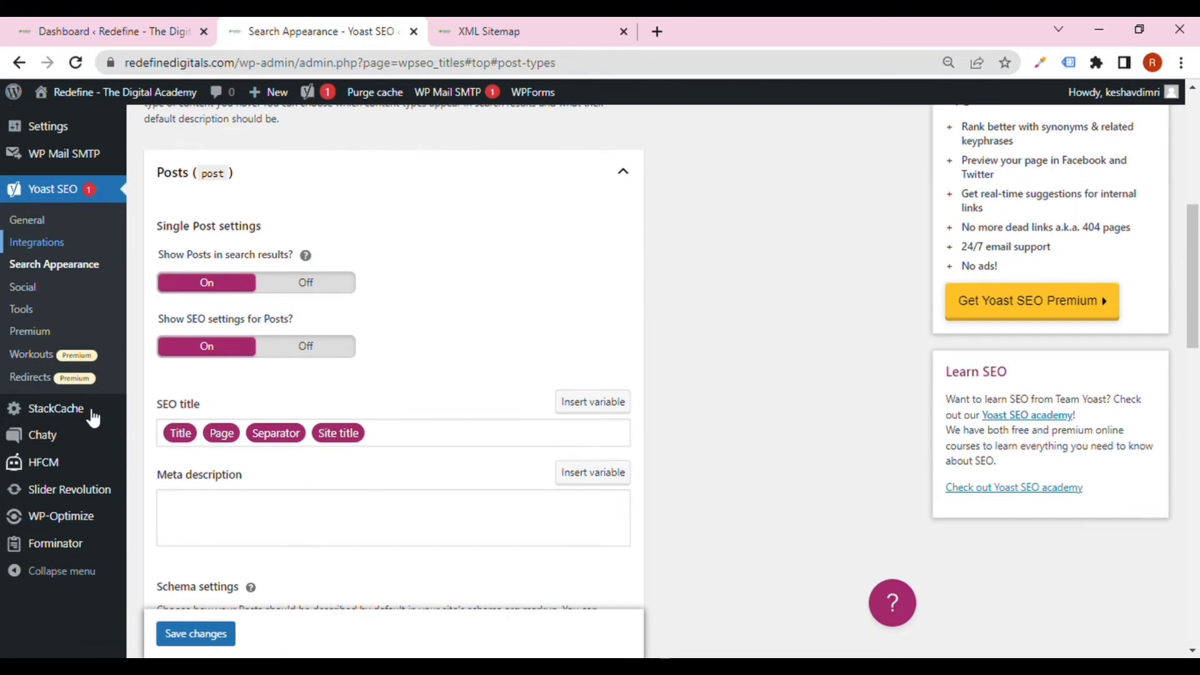
# Step: Open Yoast's Social settings, examine the organization's profile fields, and try adding and removing an extra profile field
pyautogui.click(76, 296)
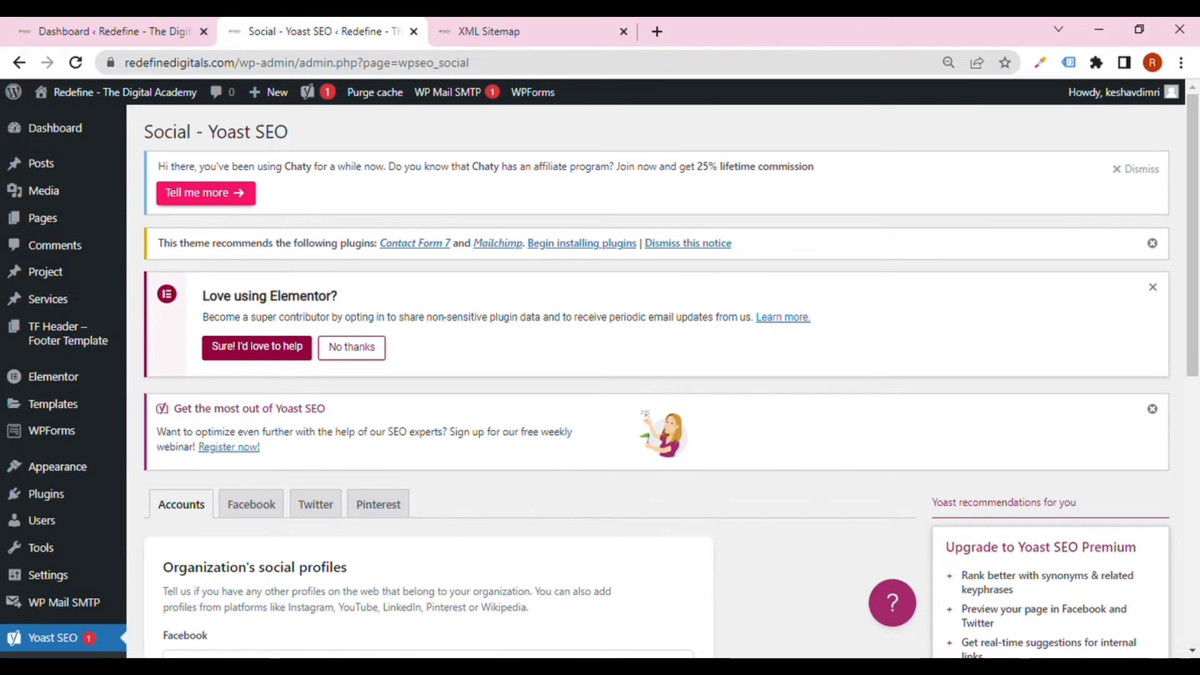
pyautogui.scroll(-4, 374, 473)
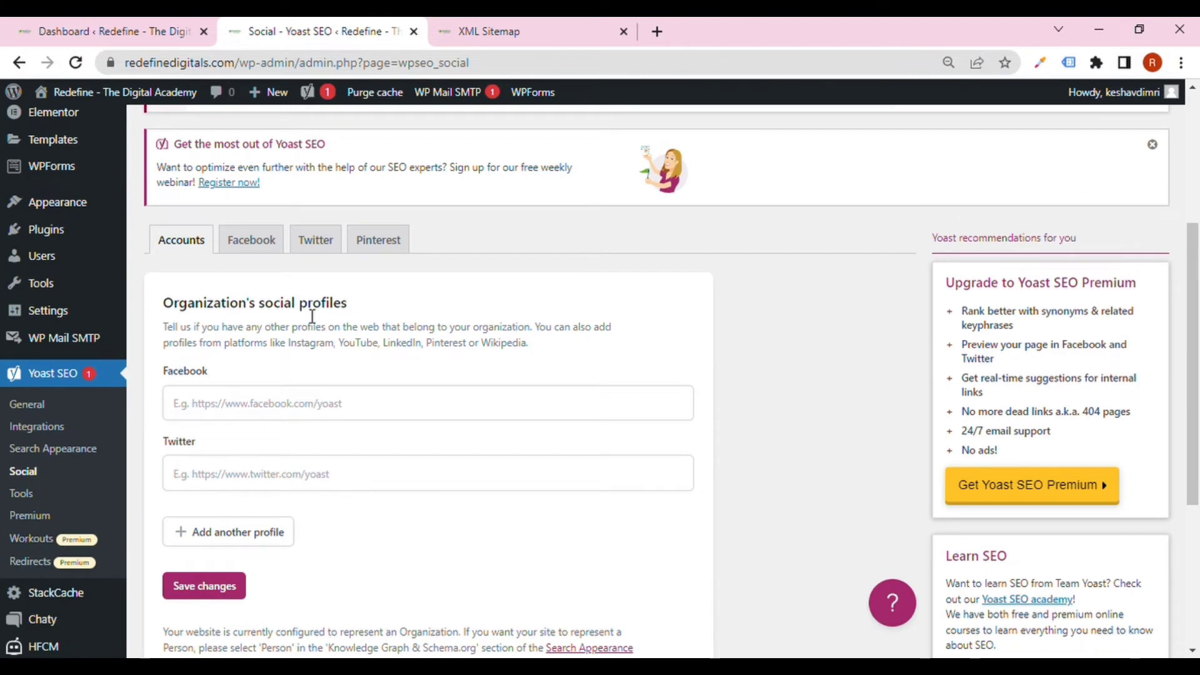
pyautogui.click(251, 410)
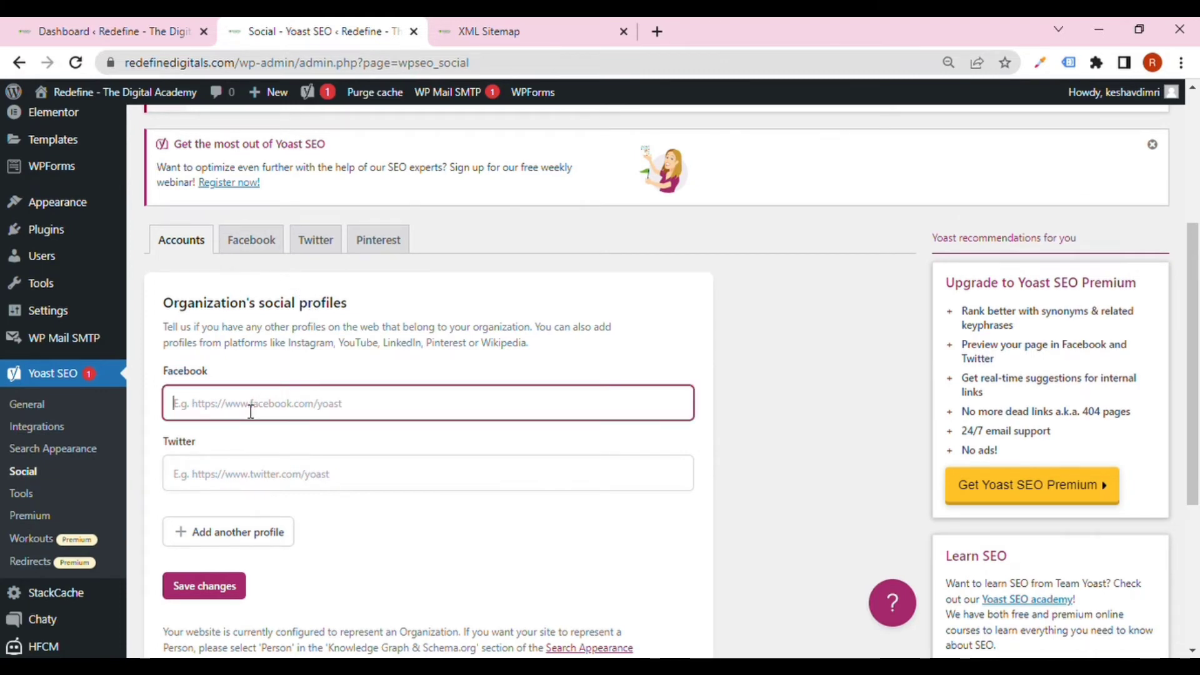
pyautogui.click(243, 484)
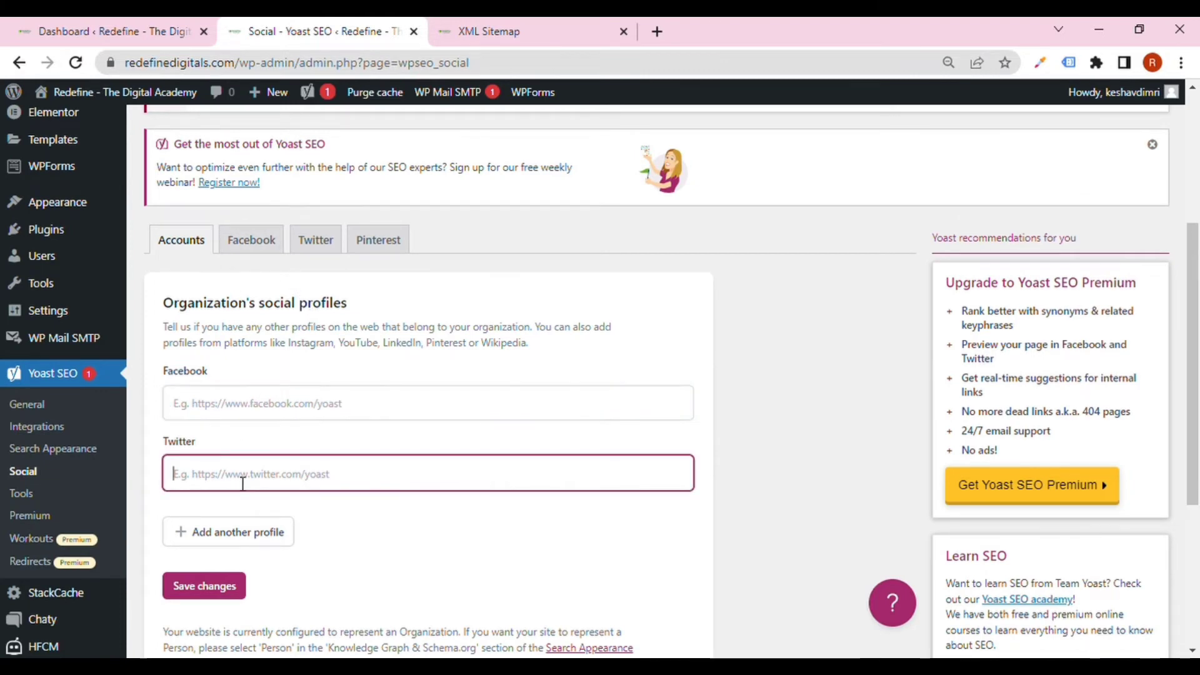
pyautogui.click(265, 531)
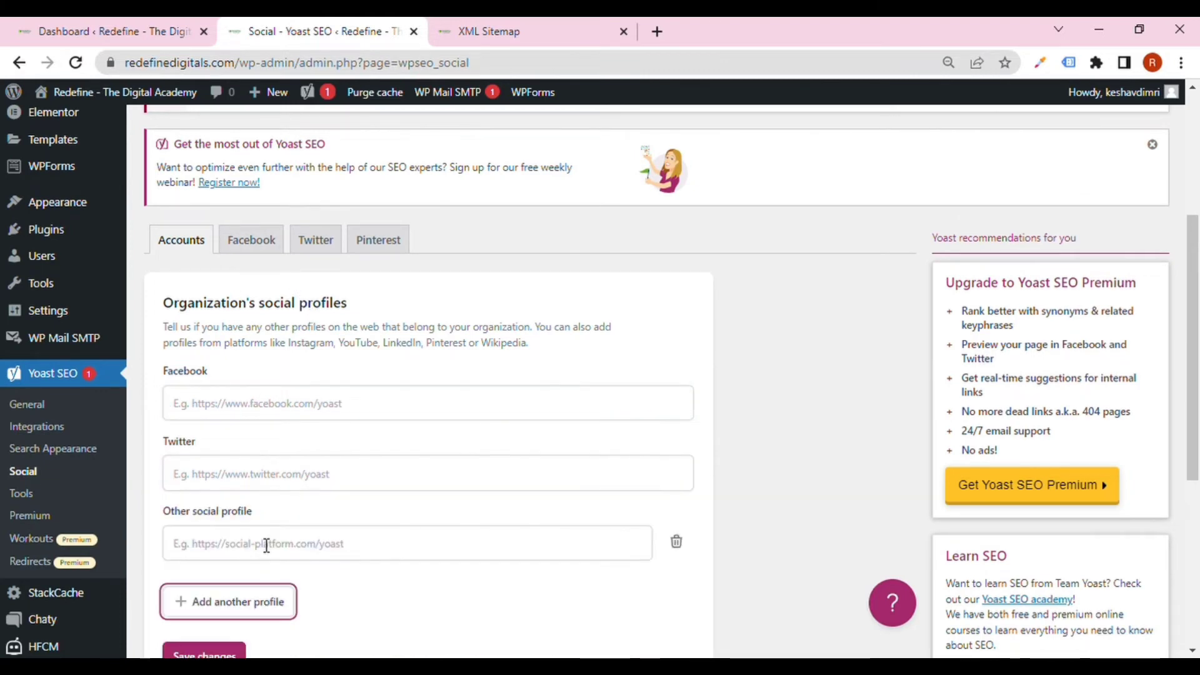
pyautogui.click(676, 543)
# Step: Open the Facebook social settings and examine the Open Graph meta data and default image options
pyautogui.click(262, 257)
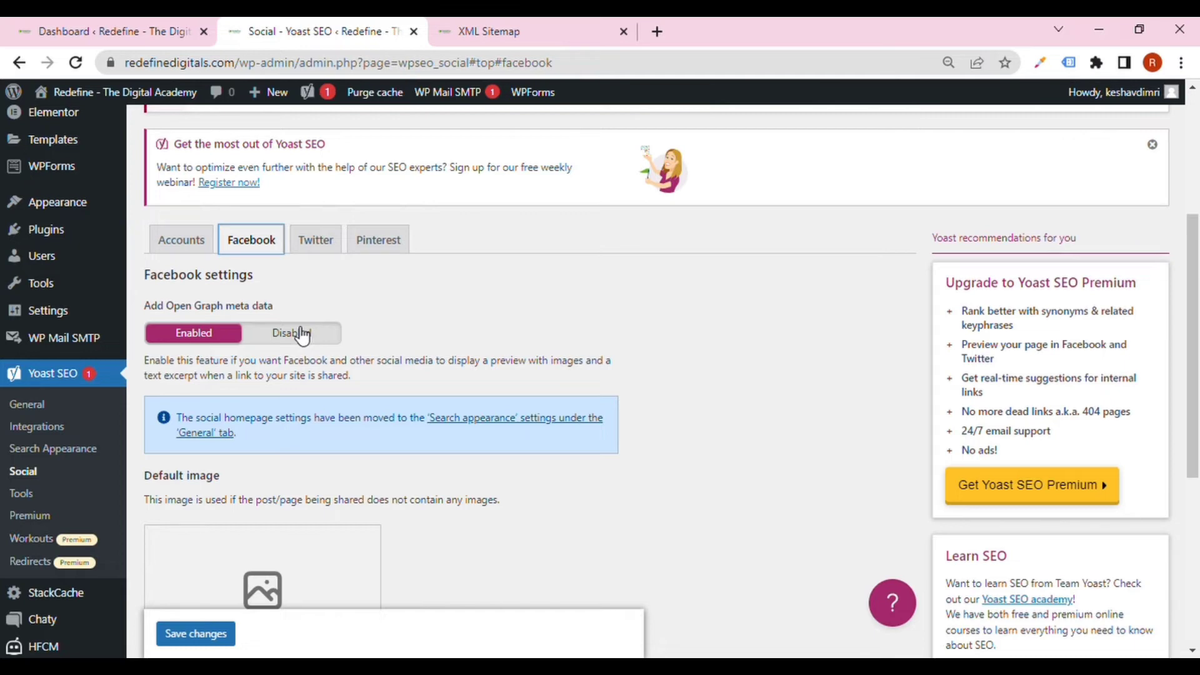
pyautogui.scroll(-2, 303, 335)
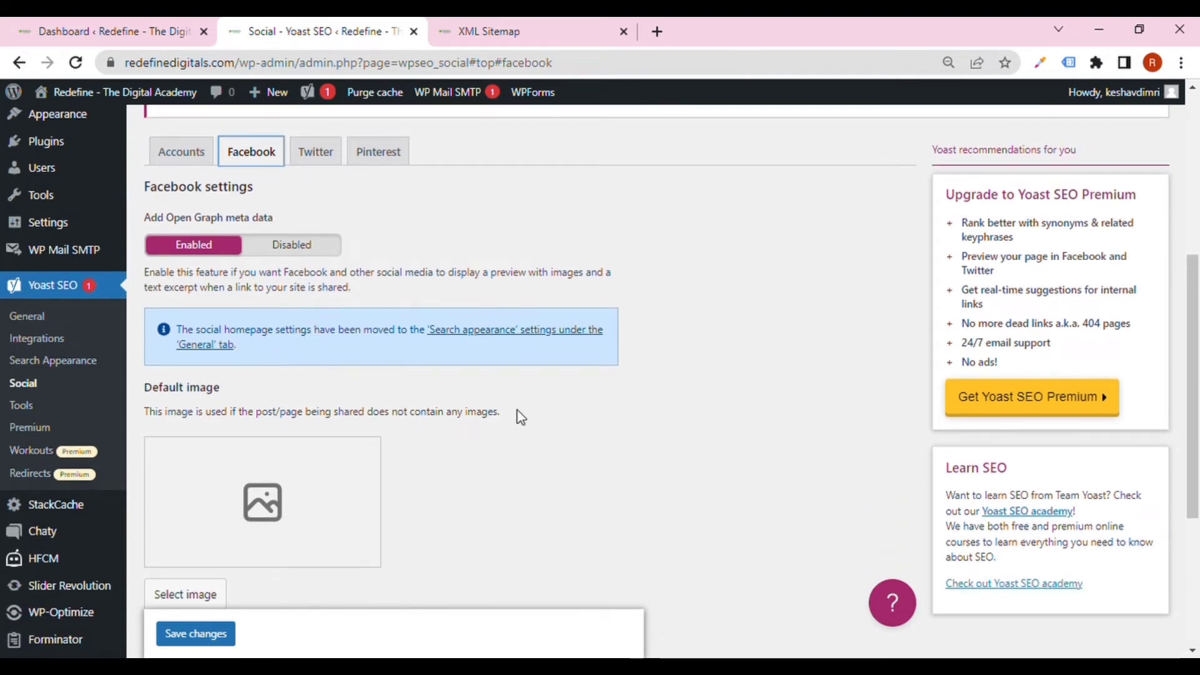
pyautogui.moveTo(517, 413); pyautogui.dragTo(343, 412)
pyautogui.click(290, 219)
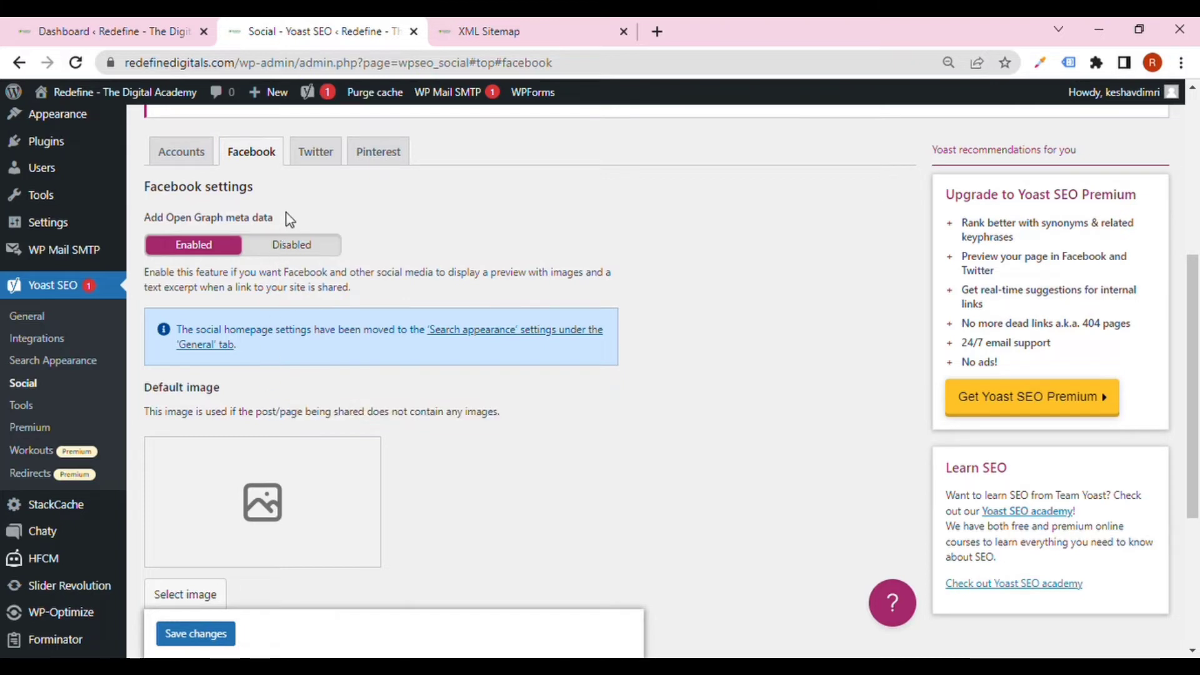
pyautogui.moveTo(290, 219); pyautogui.dragTo(165, 219)
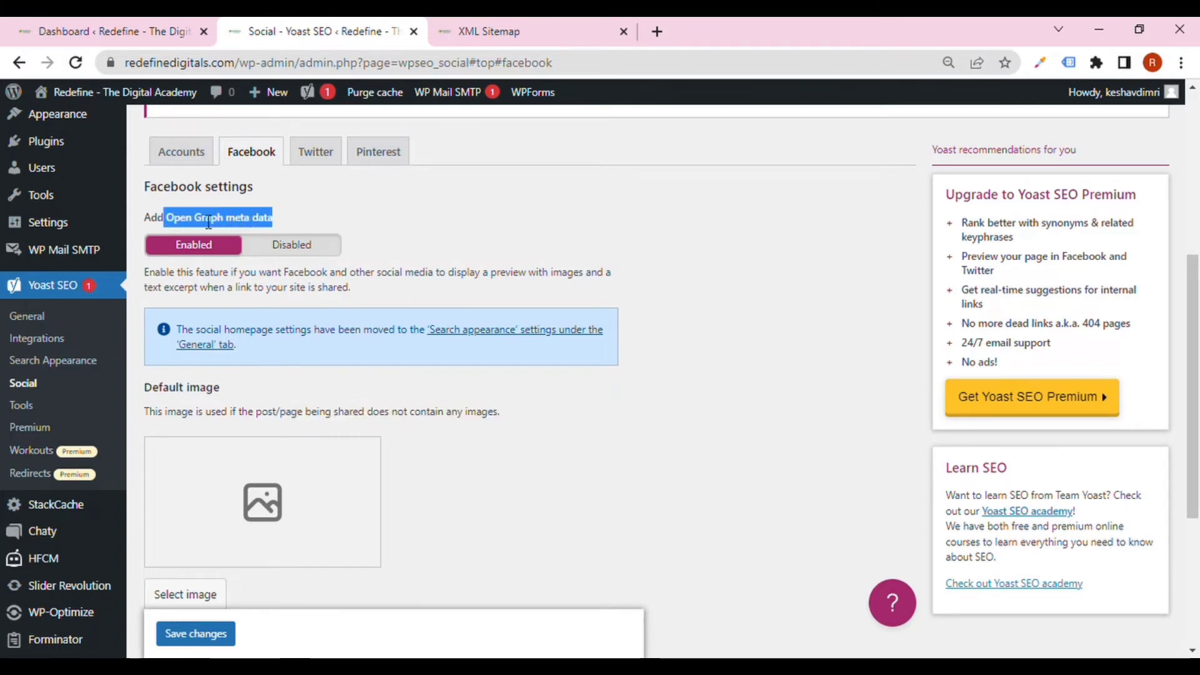
pyautogui.click(506, 32)
pyautogui.click(506, 65)
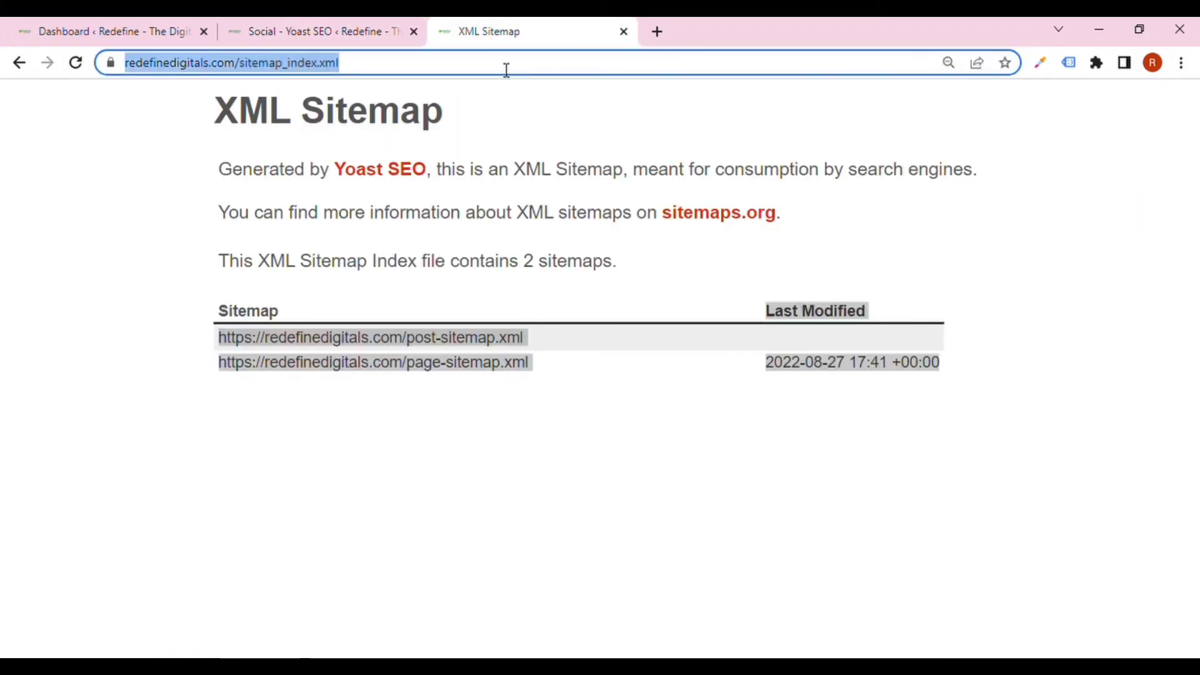
pyautogui.write('https://redefinedigitals.com/')
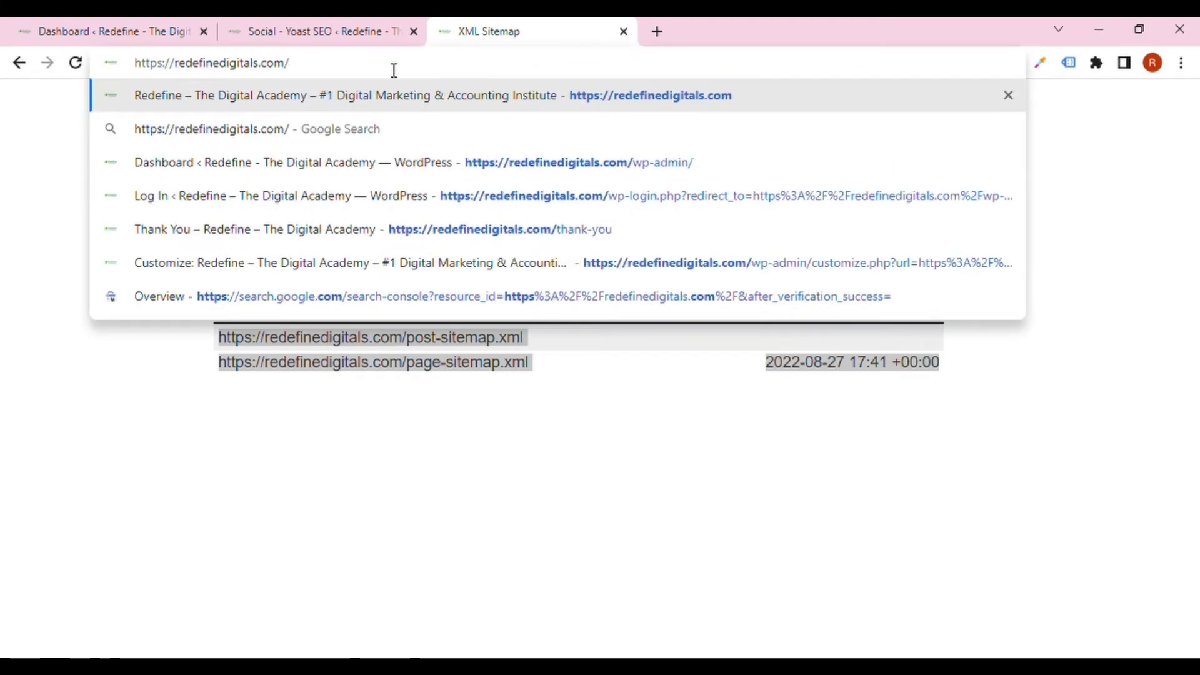
pyautogui.click(319, 26)
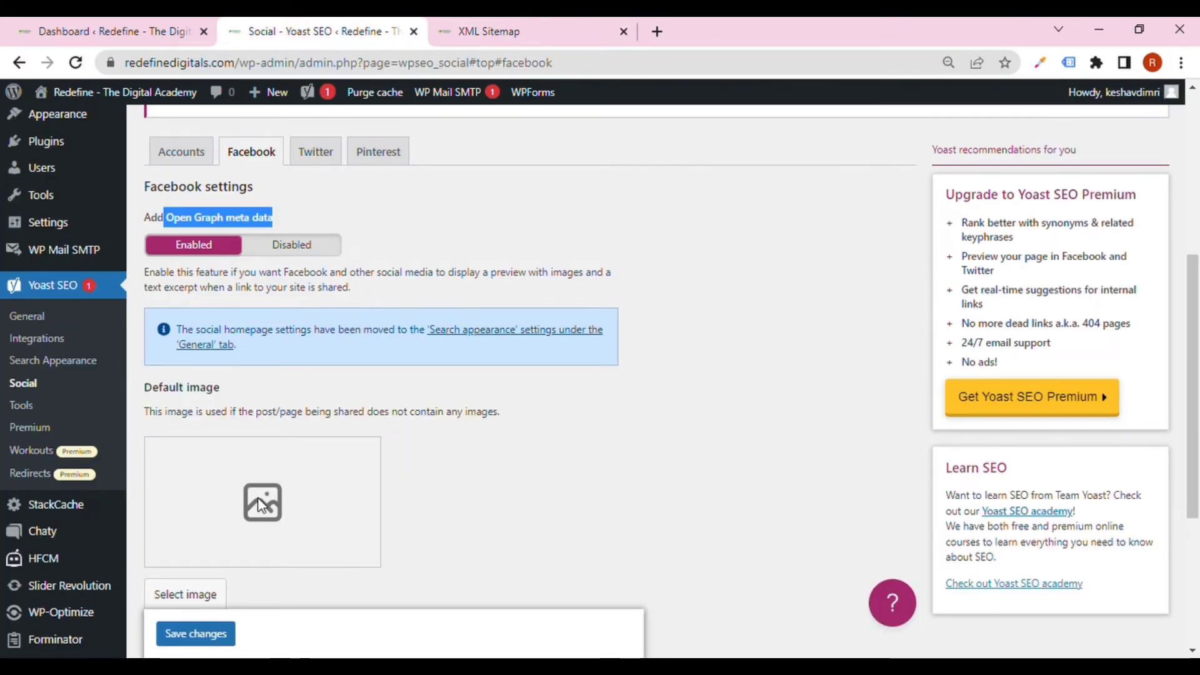
# Step: Choose the 365 by 106 pixel Redefine logo from the media library as the default image for Facebook sharing
pyautogui.click(229, 550)
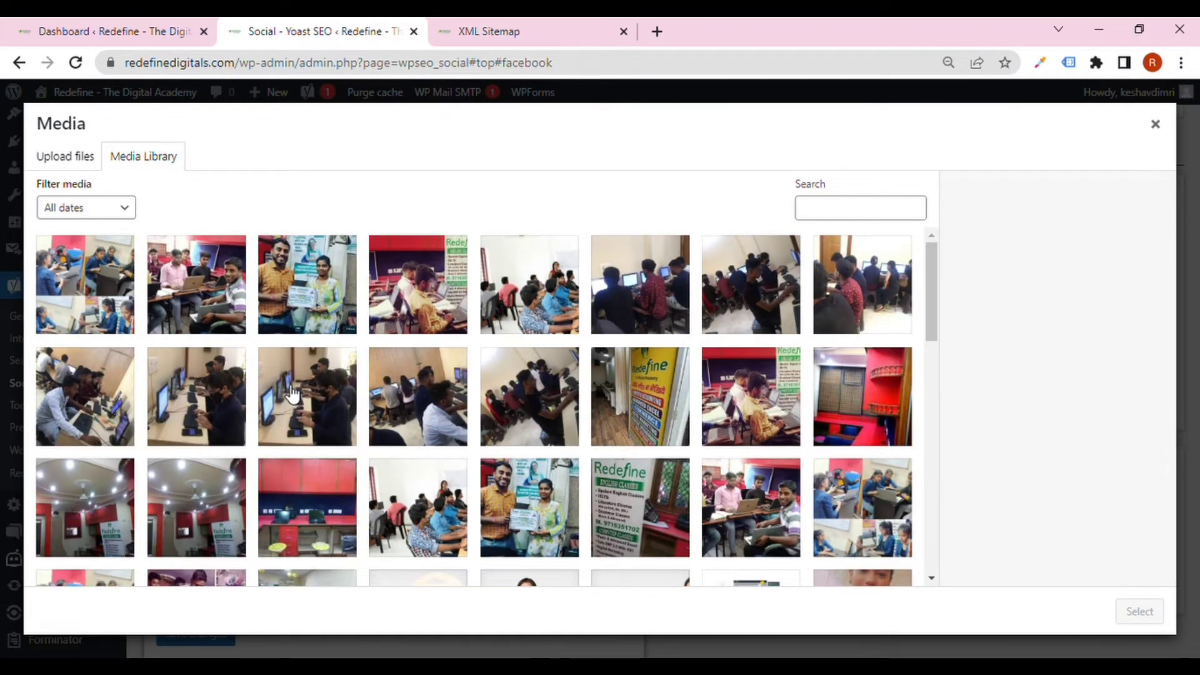
pyautogui.scroll(-3, 291, 395)
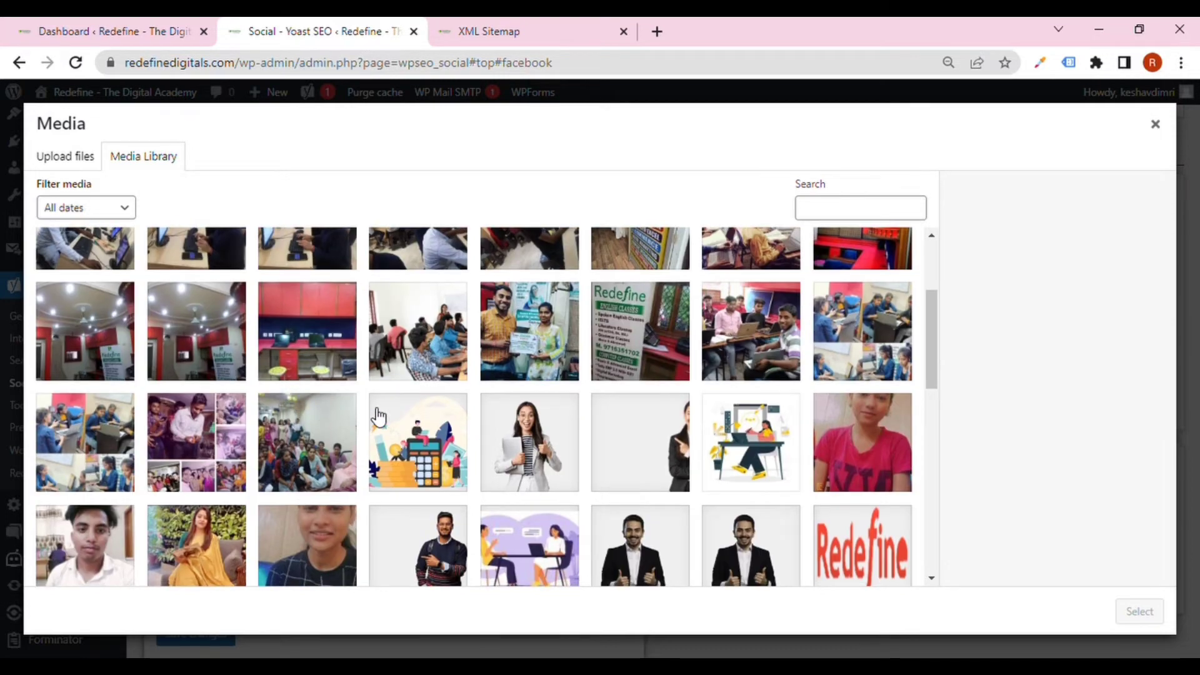
pyautogui.scroll(-5, 381, 419)
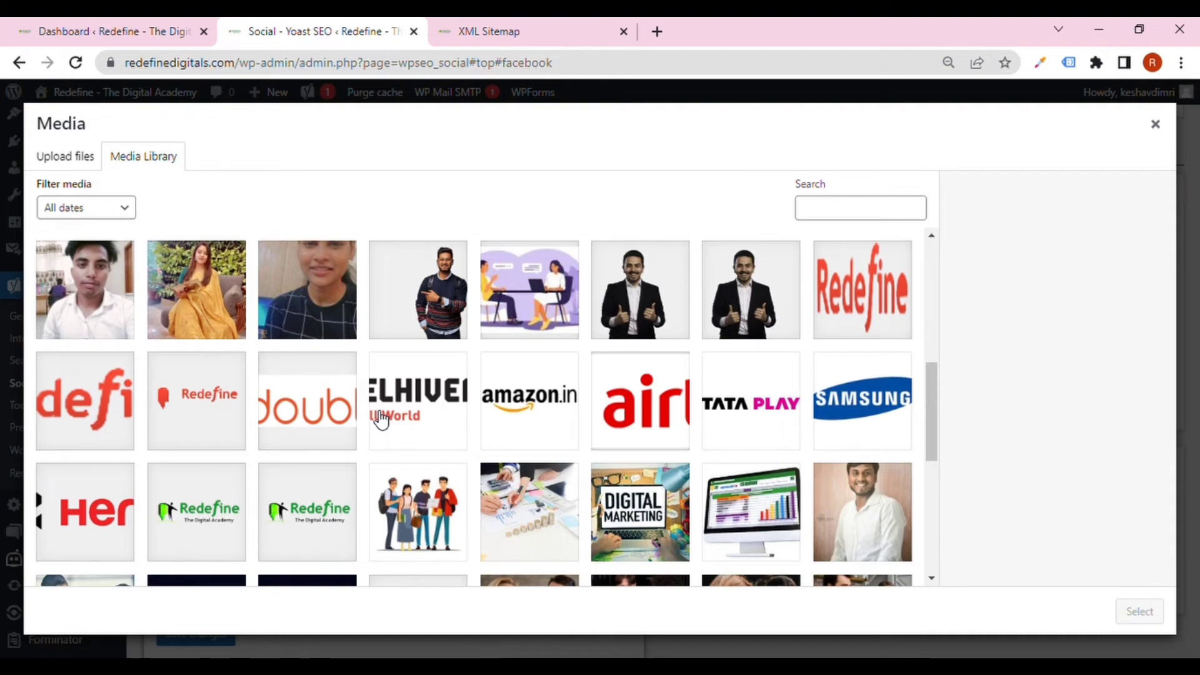
pyautogui.scroll(-2, 381, 420)
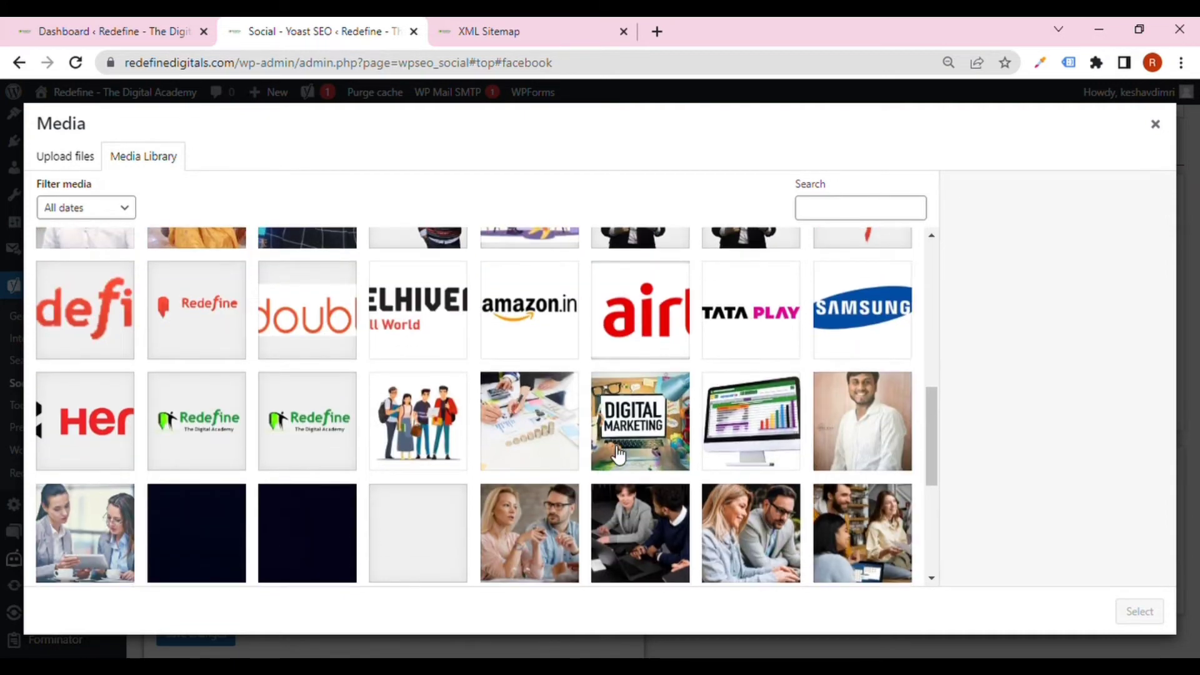
pyautogui.scroll(-2, 606, 456)
pyautogui.scroll(4, 579, 459)
pyautogui.scroll(2, 579, 459)
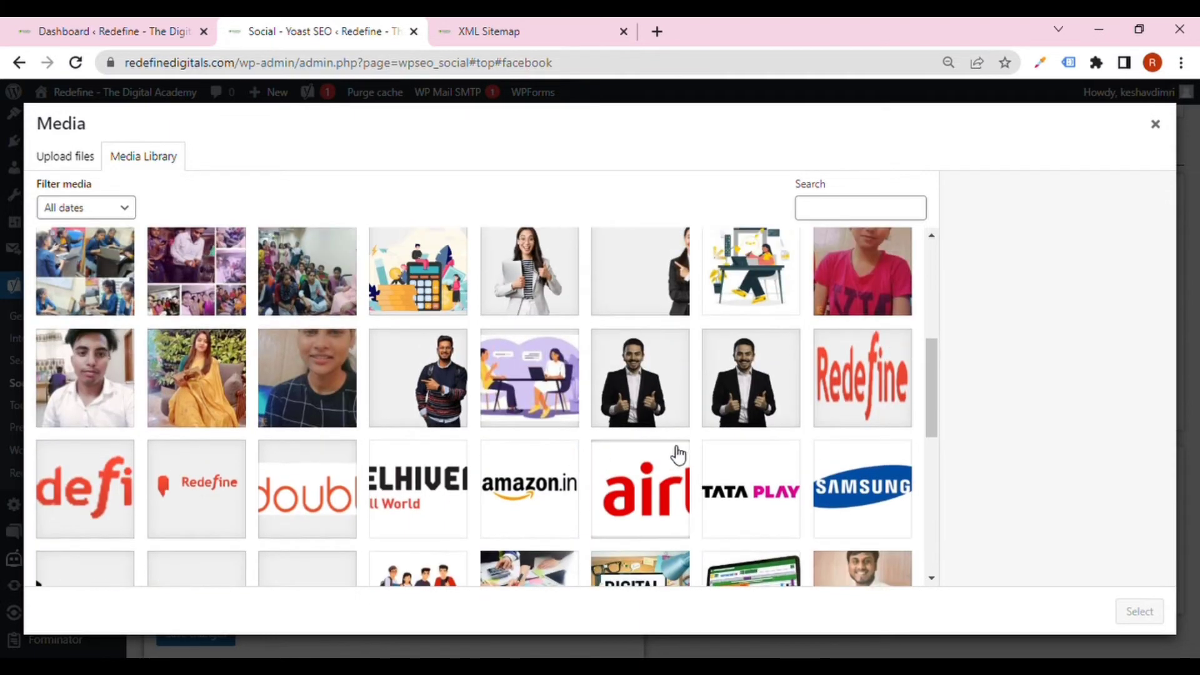
pyautogui.click(119, 481)
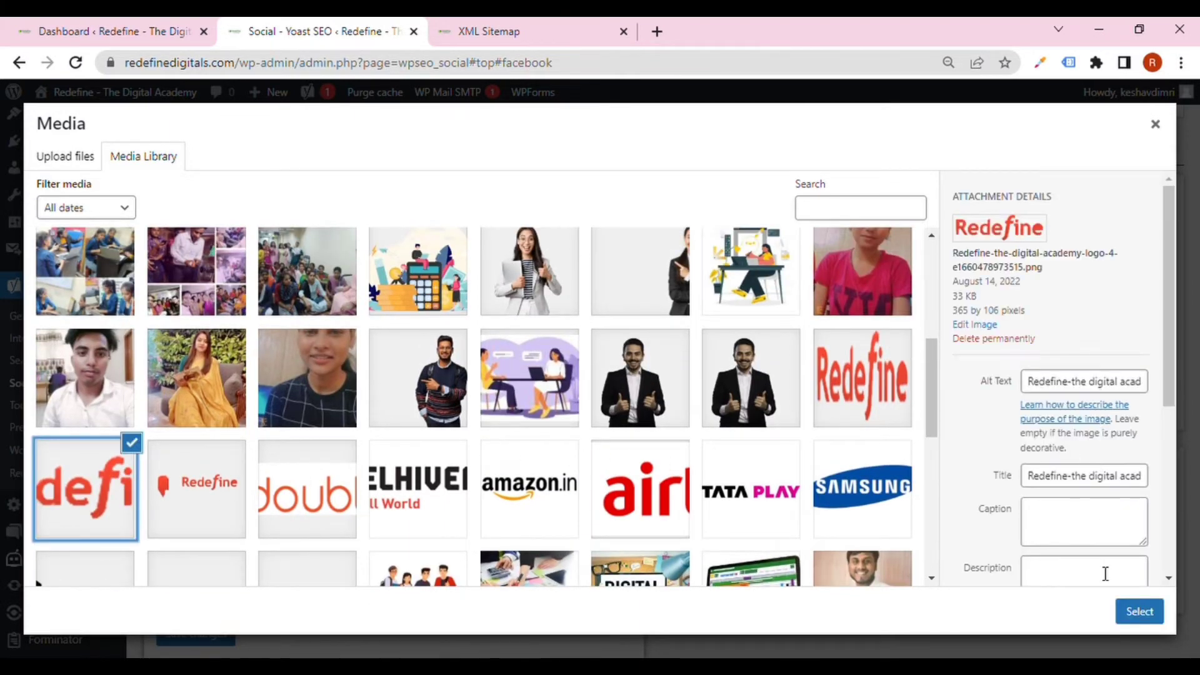
pyautogui.click(1139, 611)
# Step: Save the Facebook social settings and check the default image section of the reloaded page
pyautogui.scroll(-3, 456, 482)
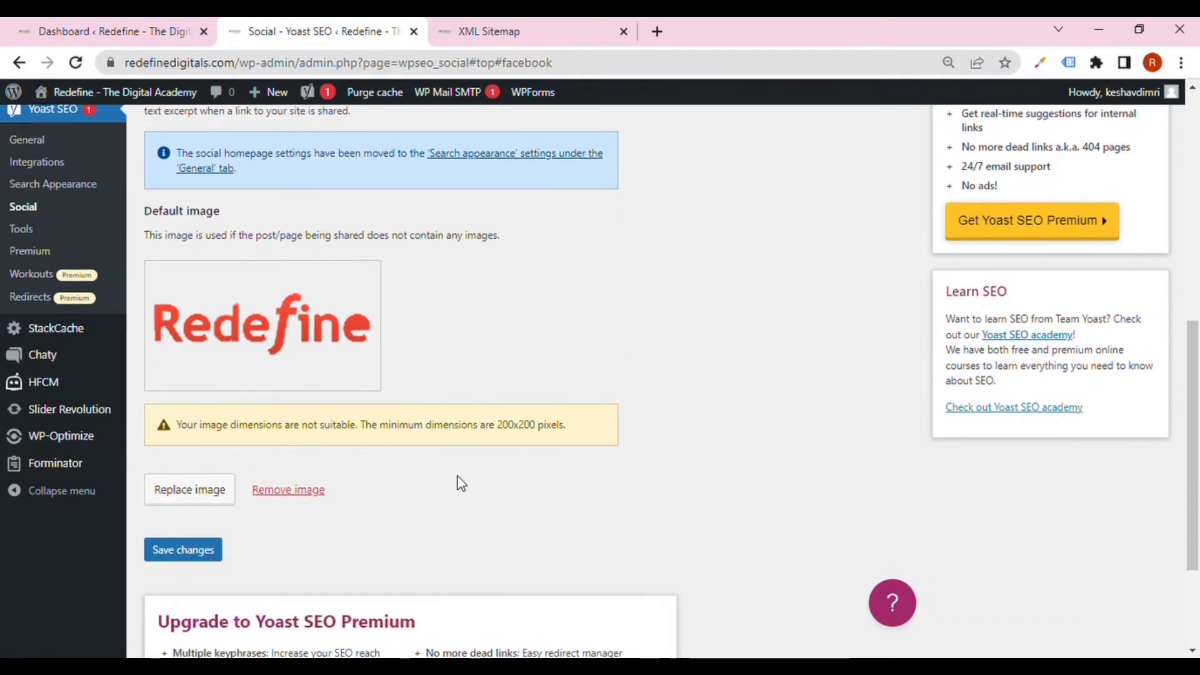
pyautogui.scroll(3, 351, 472)
pyautogui.scroll(-4, 351, 470)
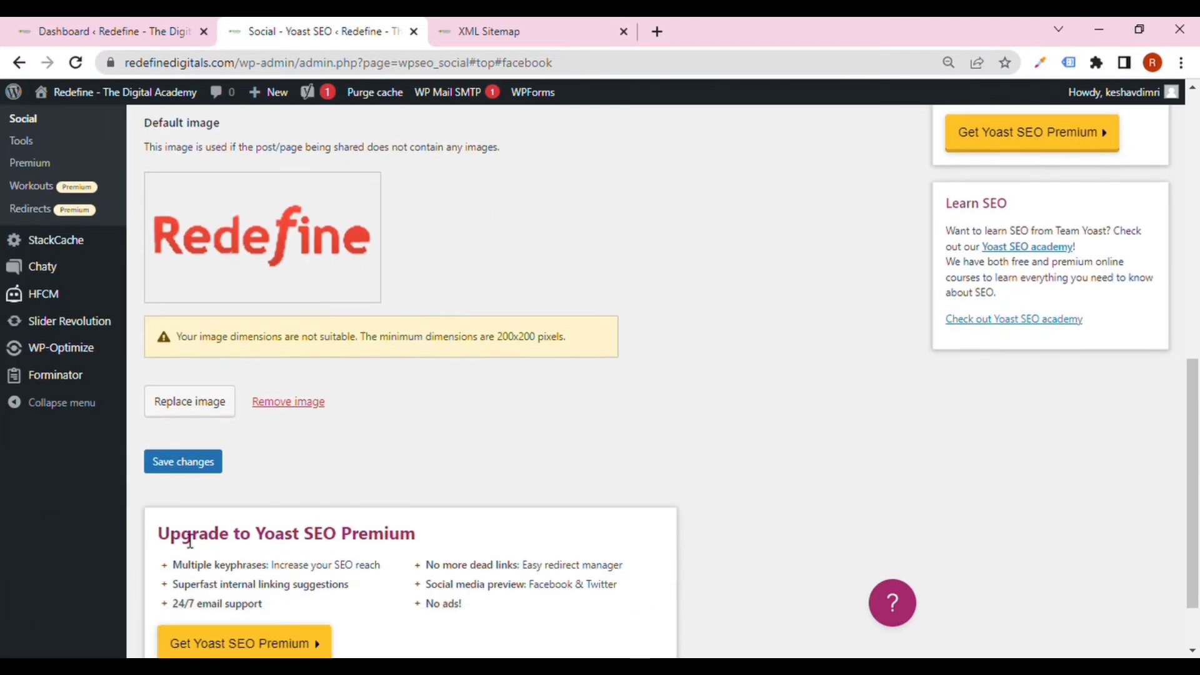
pyautogui.click(183, 466)
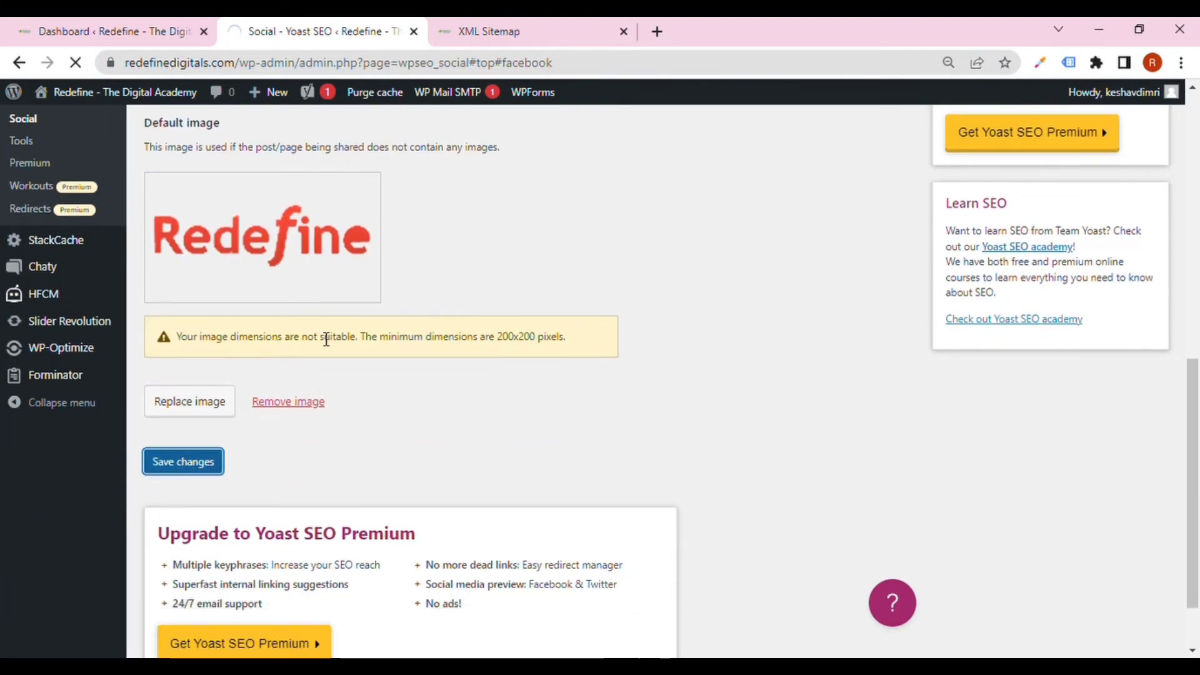
pyautogui.moveTo(320, 338); pyautogui.dragTo(507, 342)
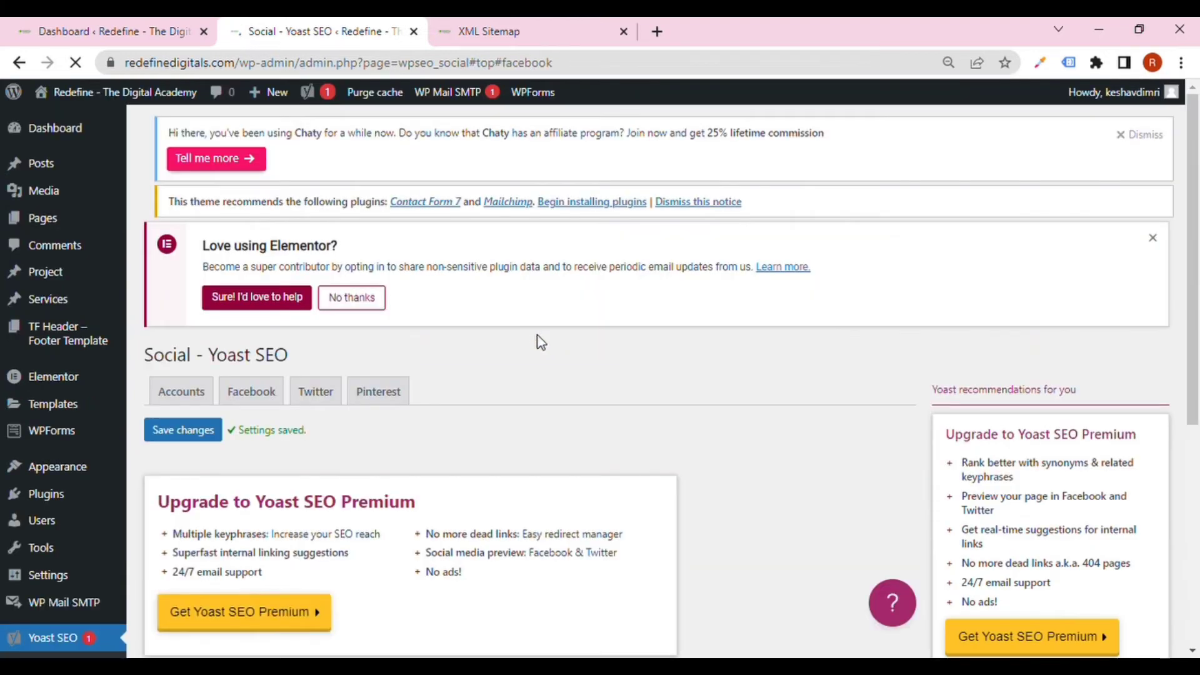
pyautogui.scroll(-4, 475, 402)
pyautogui.scroll(-4, 471, 402)
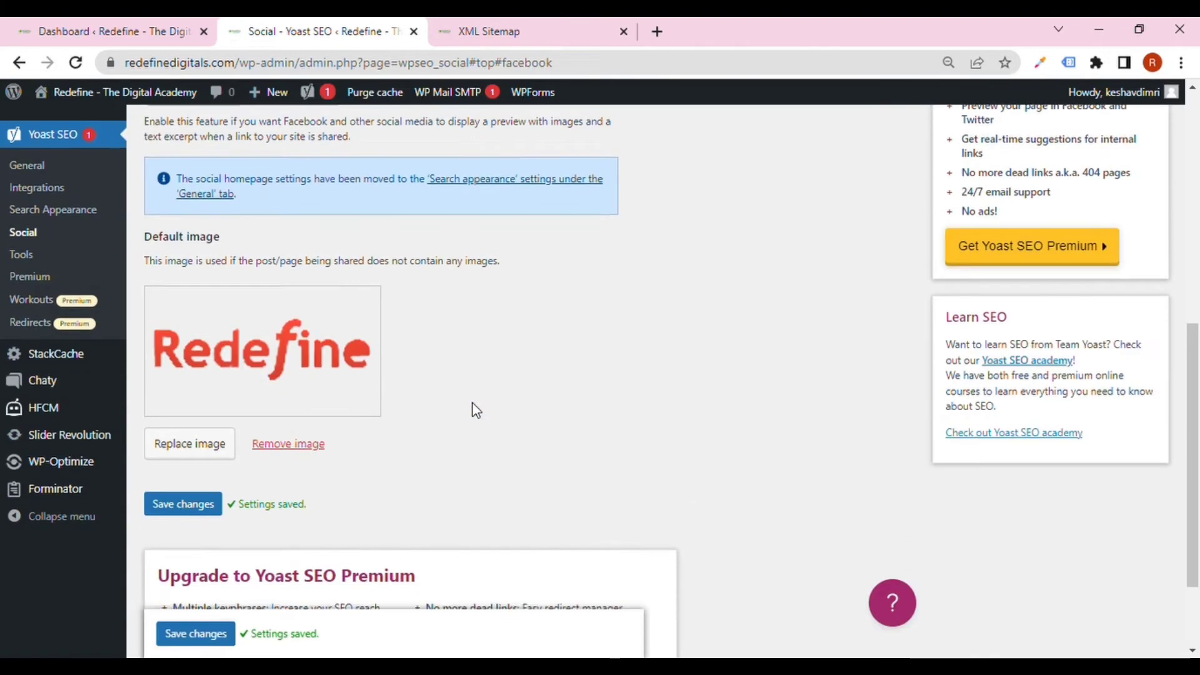
pyautogui.scroll(3, 471, 402)
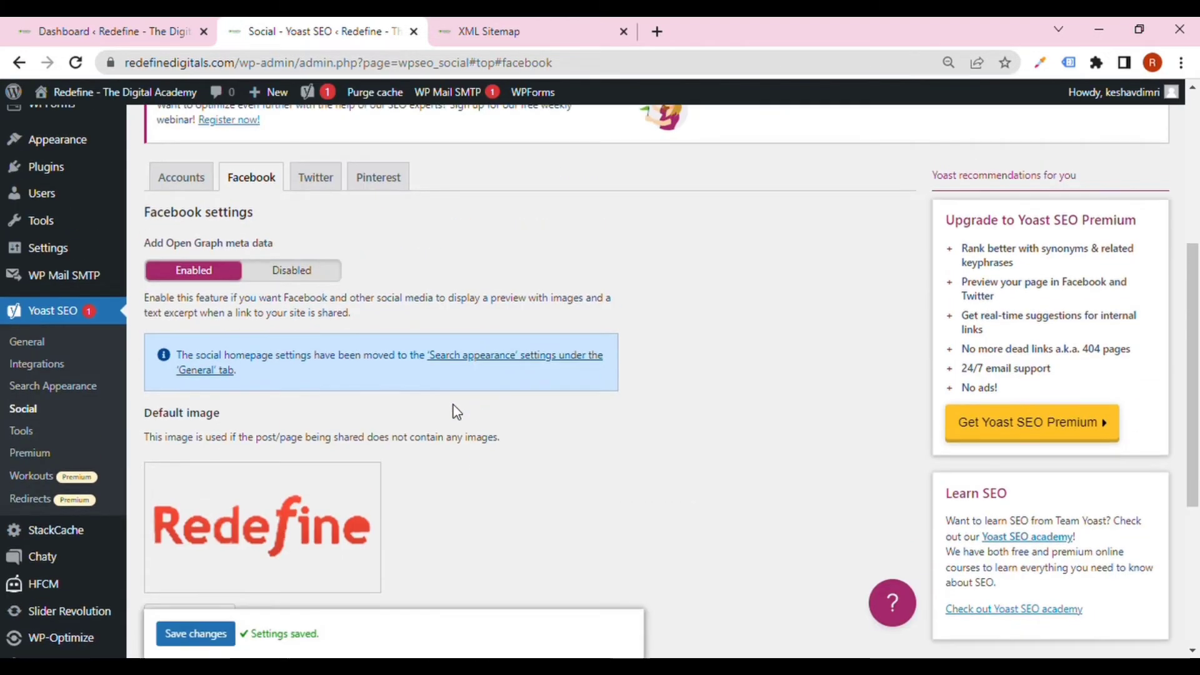
# Step: Review the Twitter card meta data settings and the Pinterest confirmation field in the Social settings
pyautogui.click(319, 180)
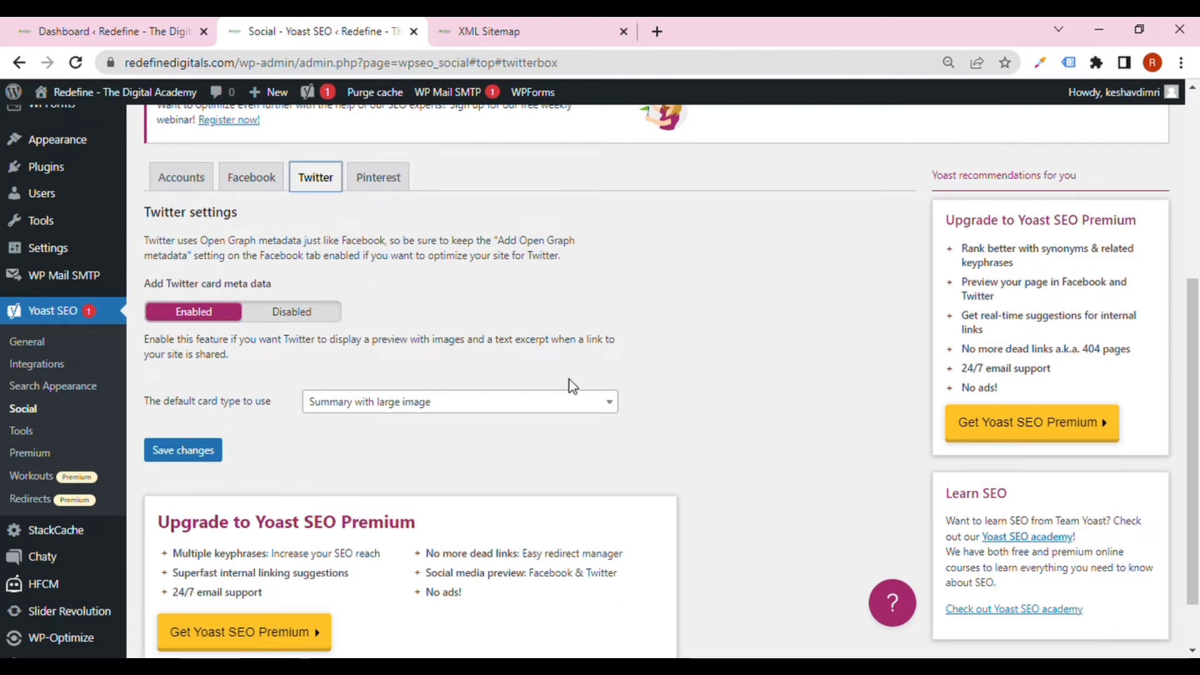
pyautogui.moveTo(336, 380); pyautogui.dragTo(149, 326)
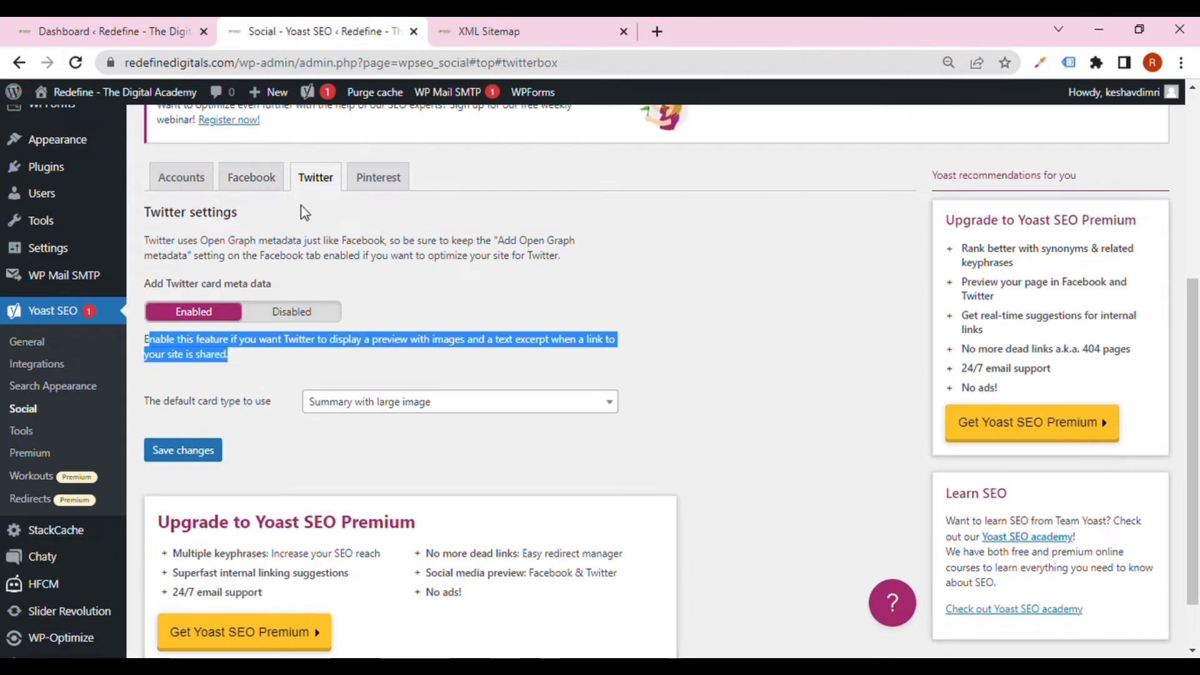
pyautogui.click(378, 177)
pyautogui.click(403, 350)
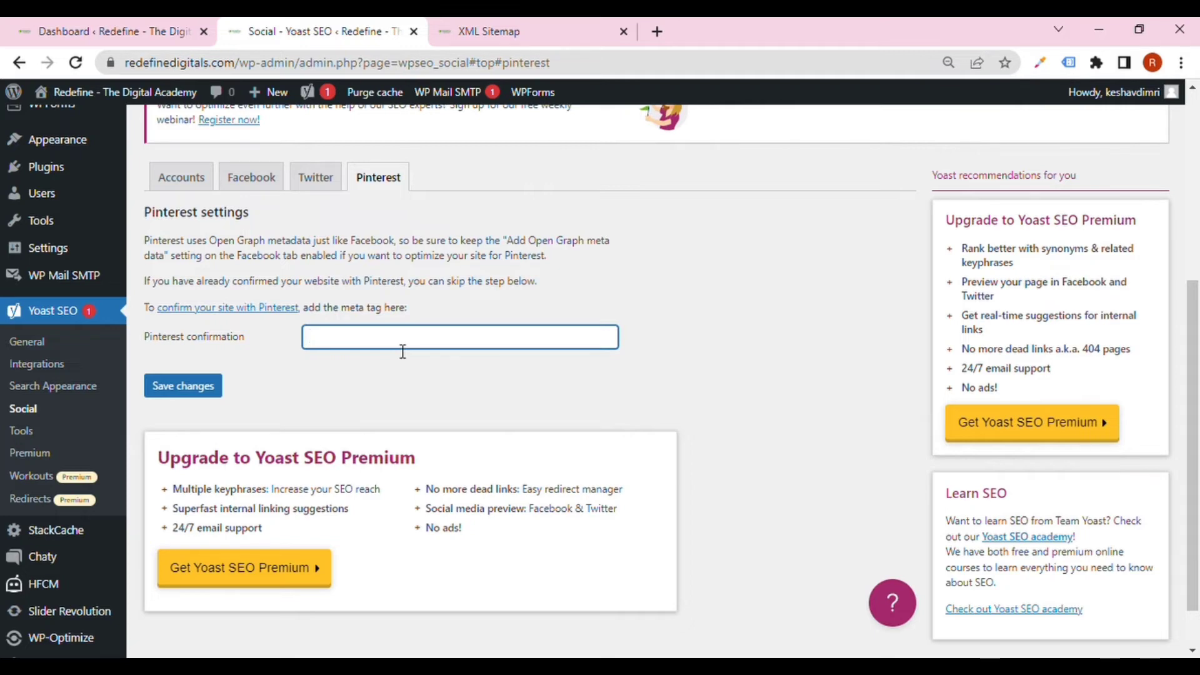
pyautogui.scroll(-1, 317, 352)
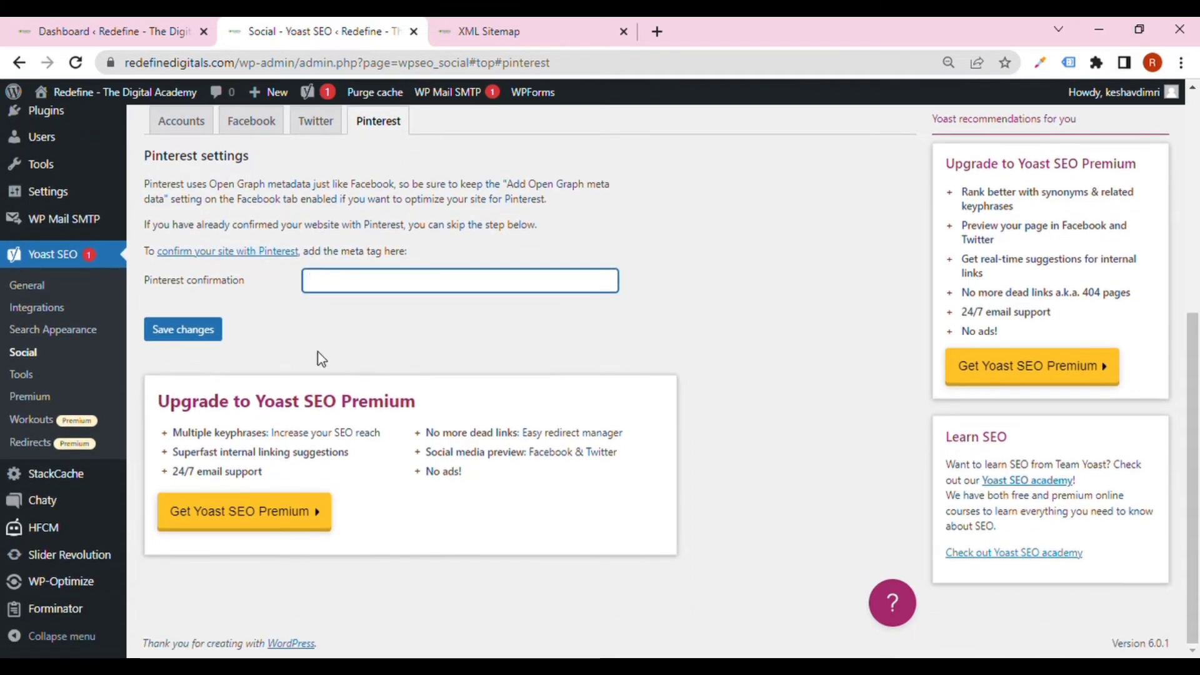
# Step: Open Yoast's Tools page and look over the built-in tools and the SEO data optimization section
pyautogui.click(59, 378)
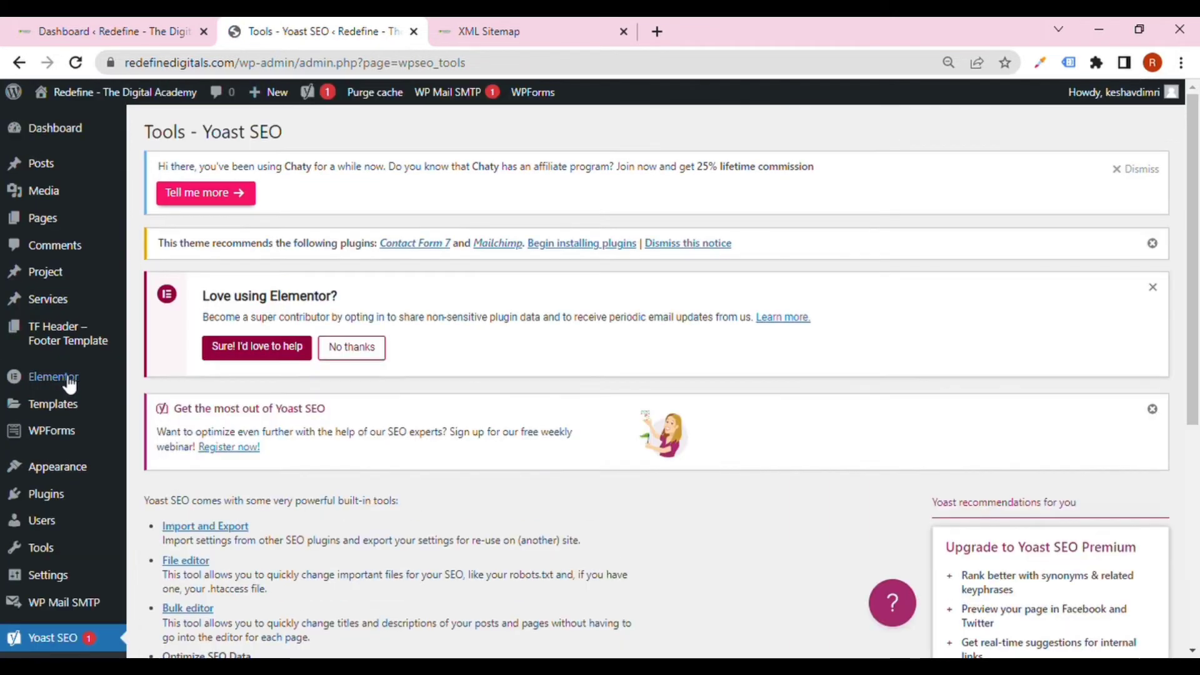
pyautogui.scroll(-3, 182, 410)
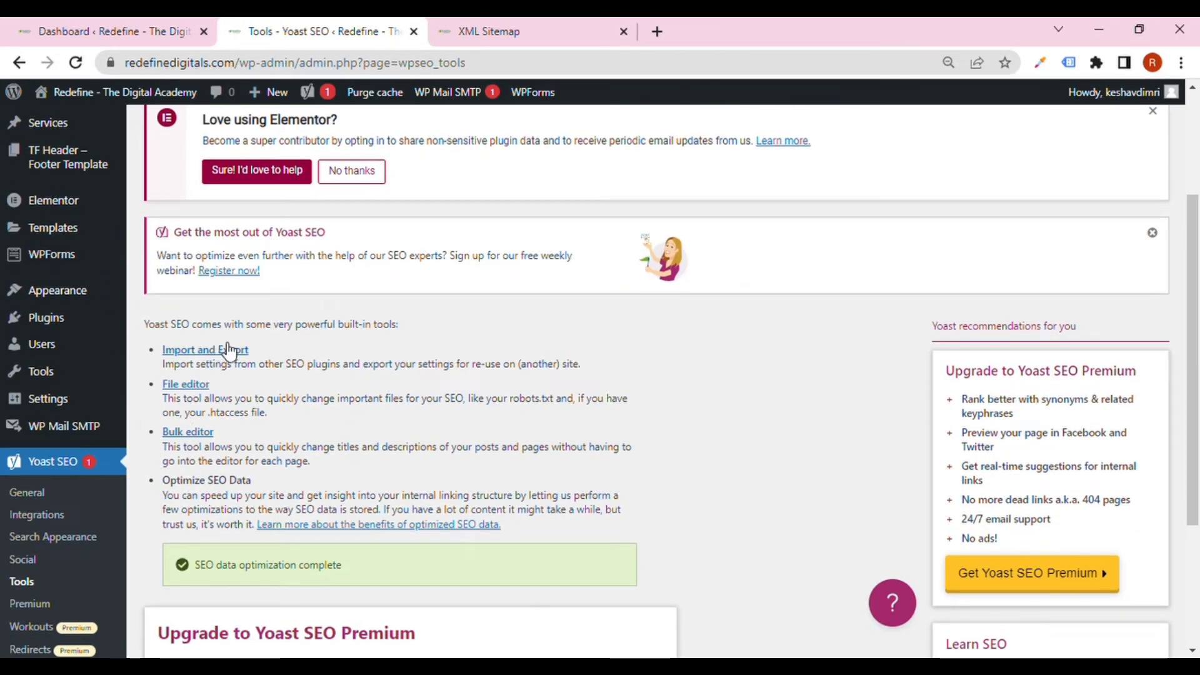
pyautogui.scroll(-3, 224, 350)
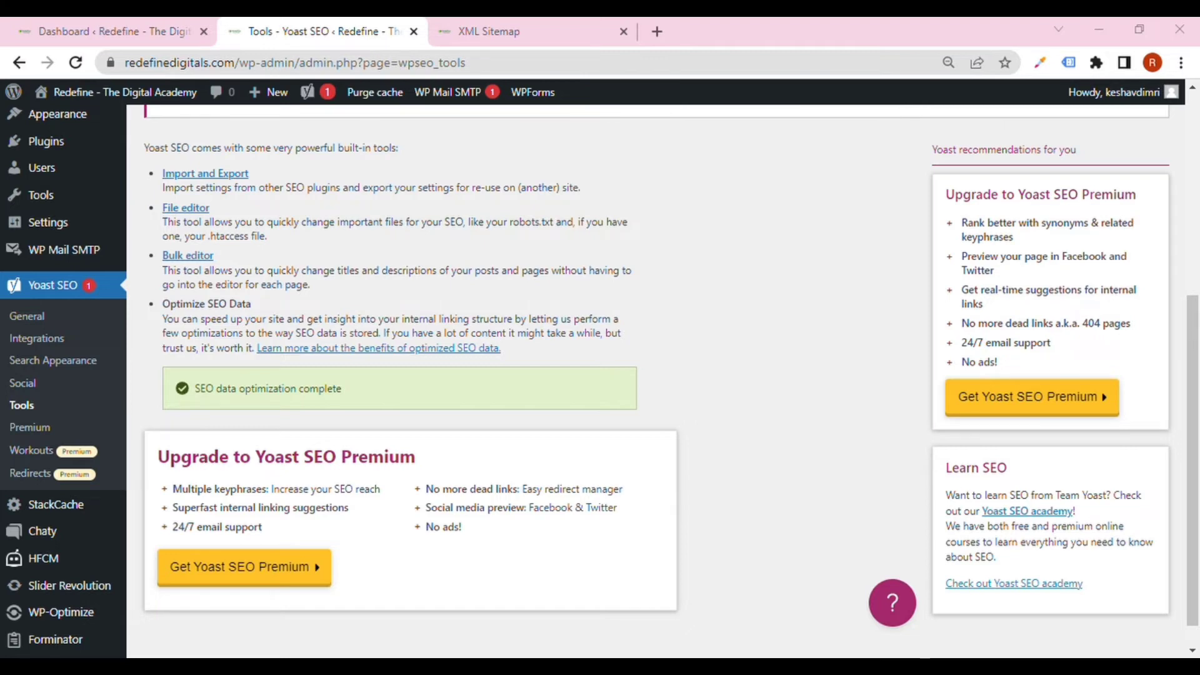
# Step: Open the Import and Export tool and examine the options for importing Yoast settings and data from other SEO plugins
pyautogui.click(226, 179)
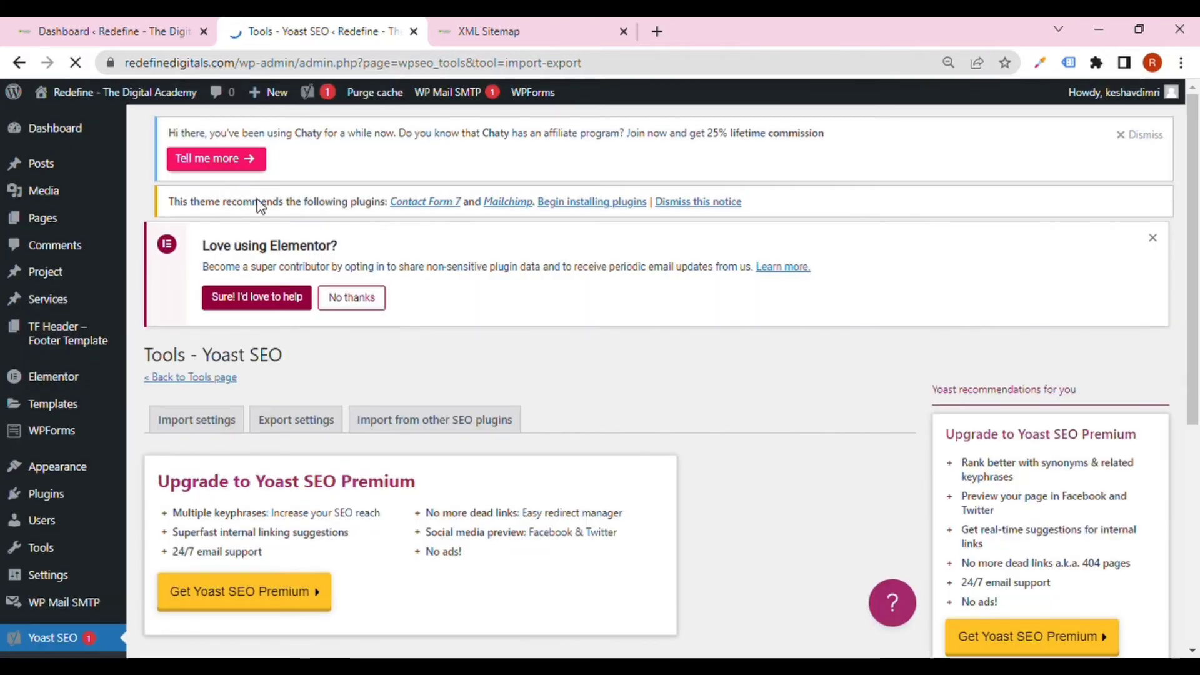
pyautogui.scroll(-6, 267, 282)
pyautogui.scroll(1, 254, 303)
pyautogui.click(235, 343)
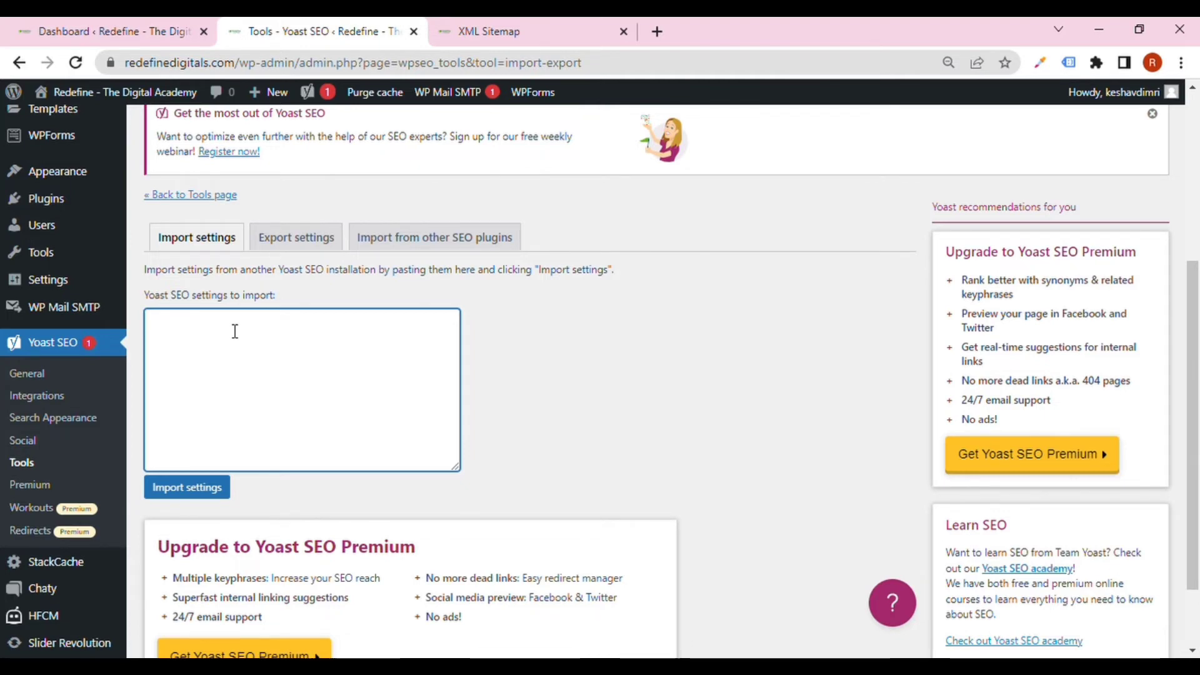
pyautogui.click(407, 250)
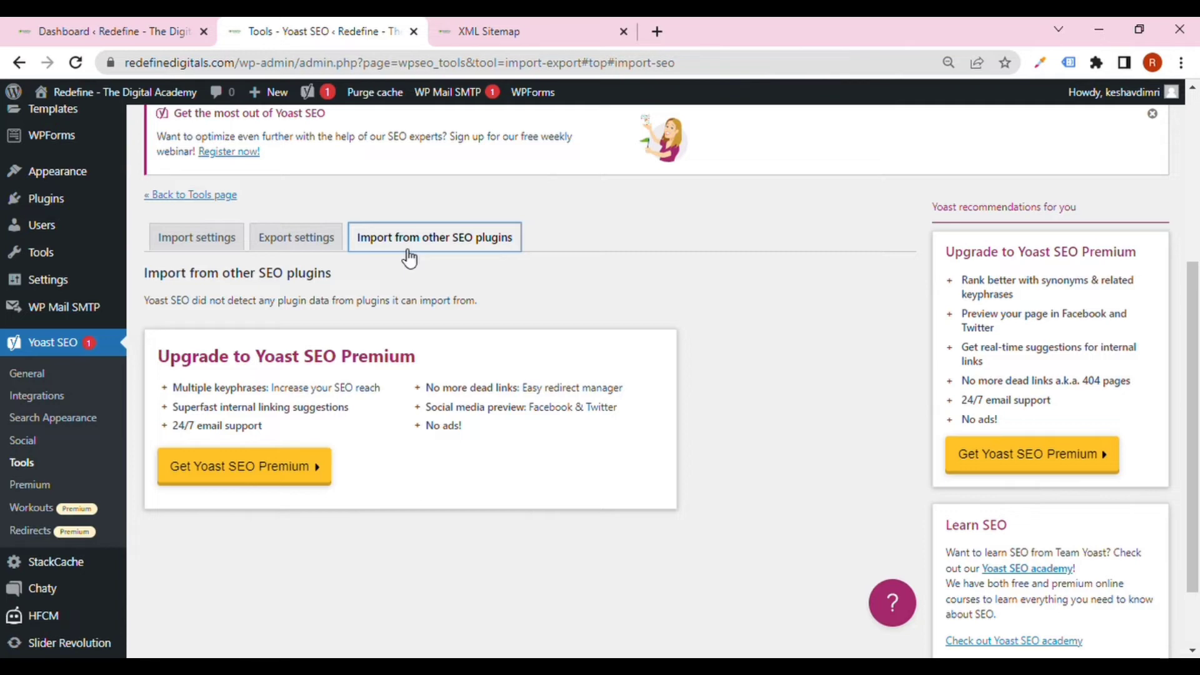
pyautogui.click(230, 239)
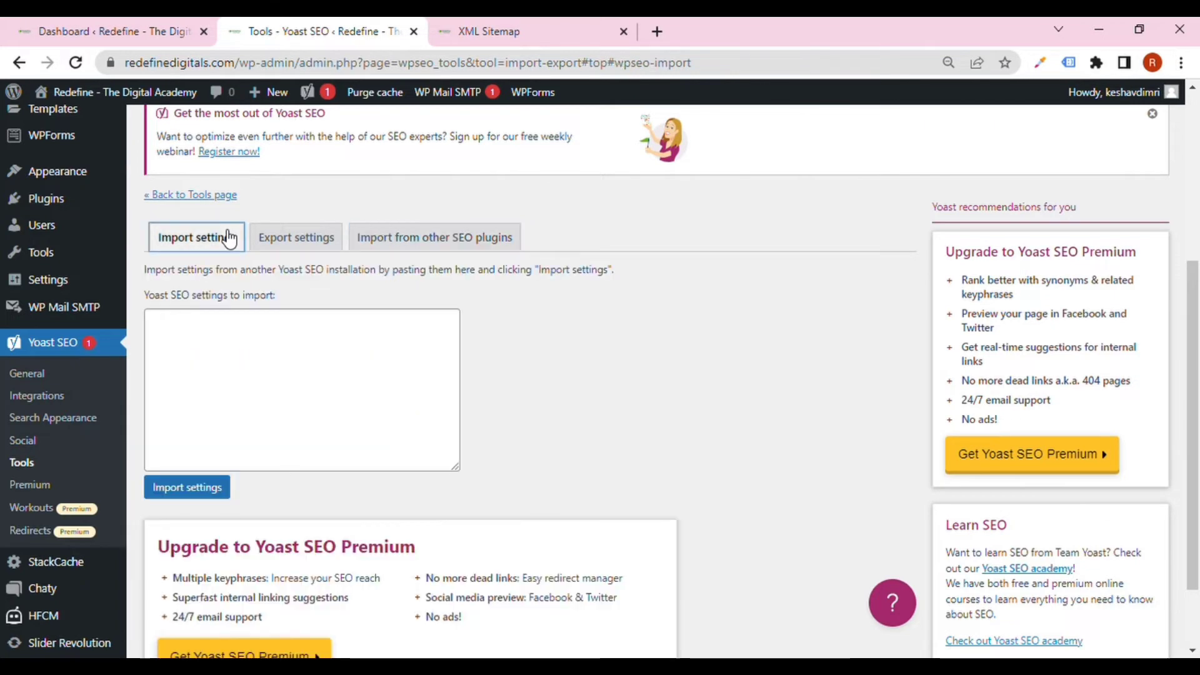
pyautogui.click(231, 334)
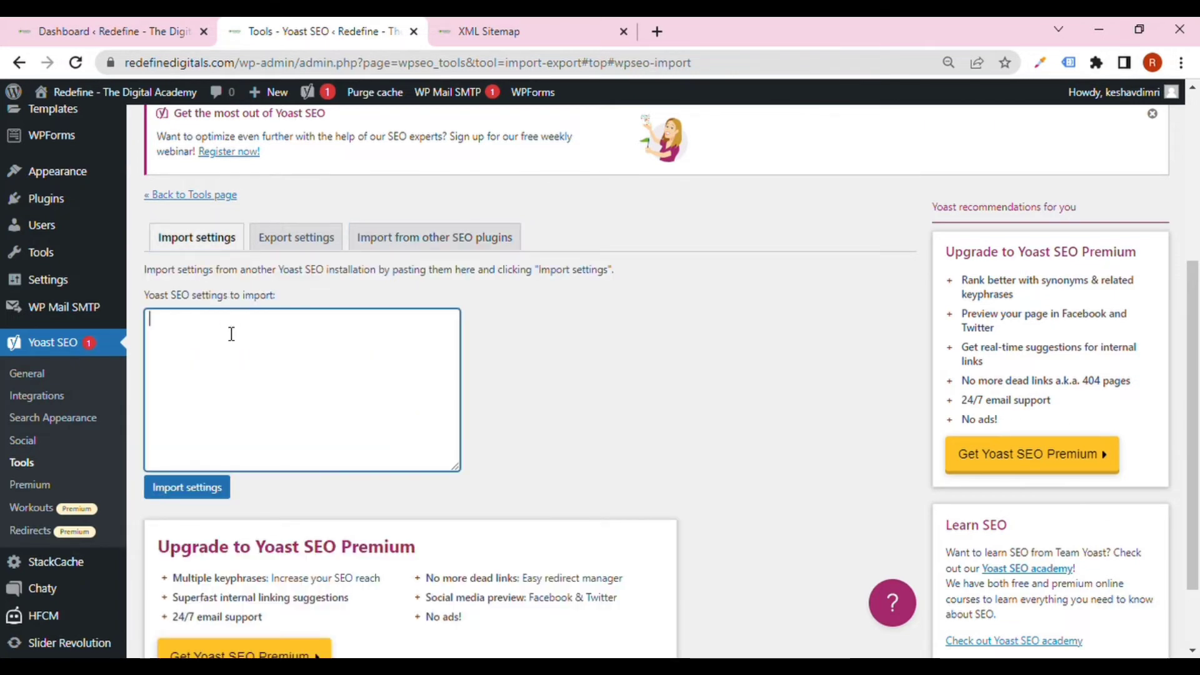
# Step: Export the Yoast SEO settings and copy the entire generated settings text
pyautogui.click(305, 237)
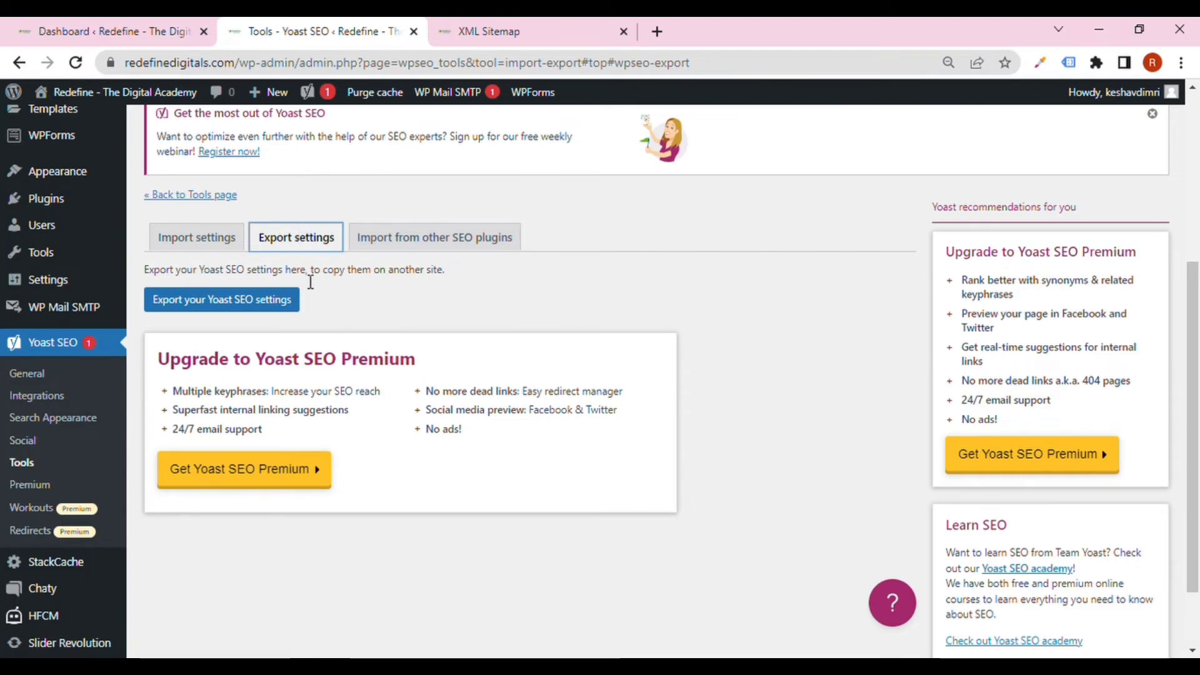
pyautogui.click(270, 309)
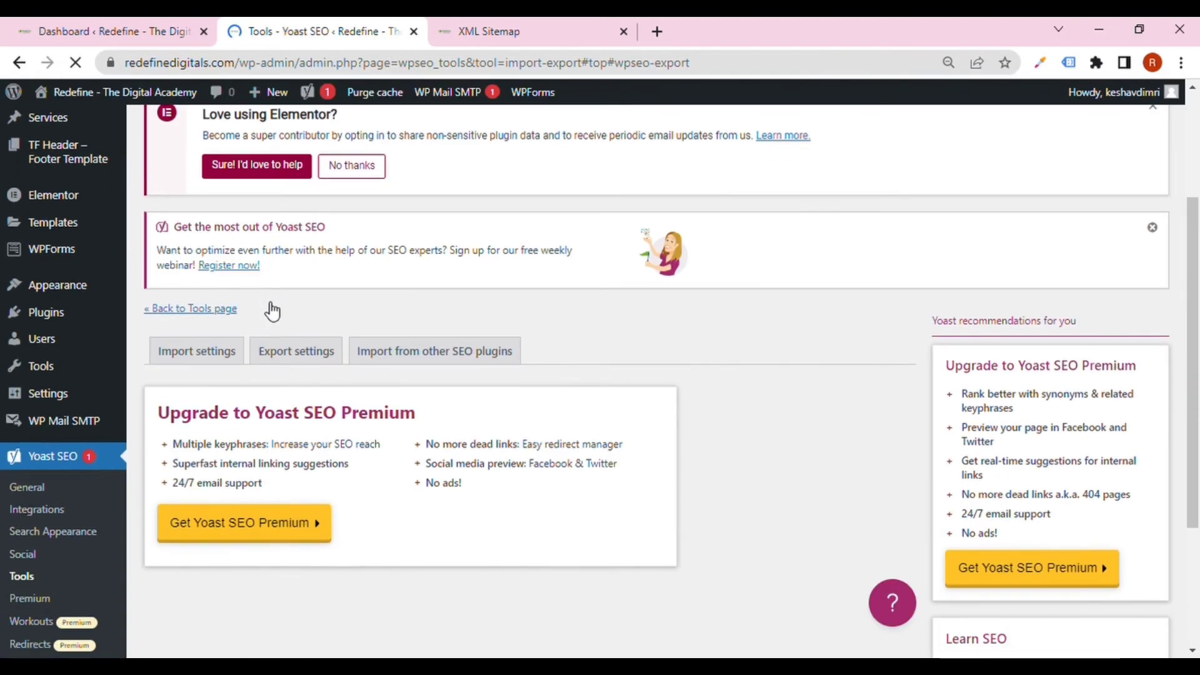
pyautogui.click(256, 374)
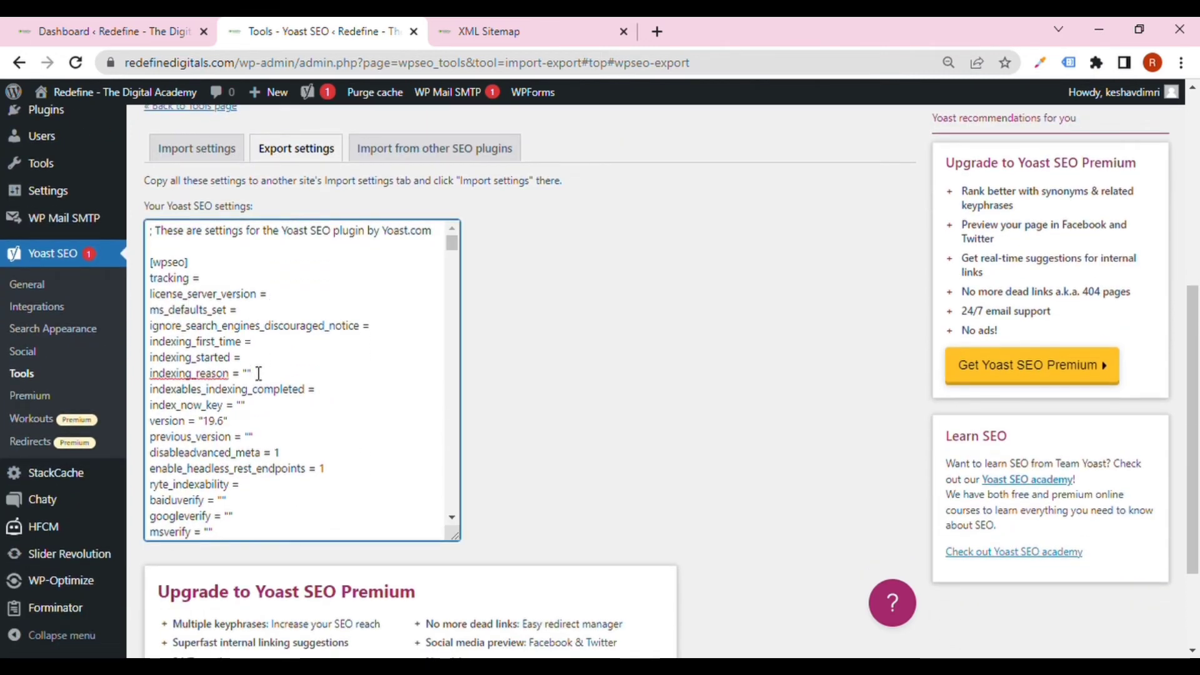
pyautogui.hotkey('ctrl', 'a')
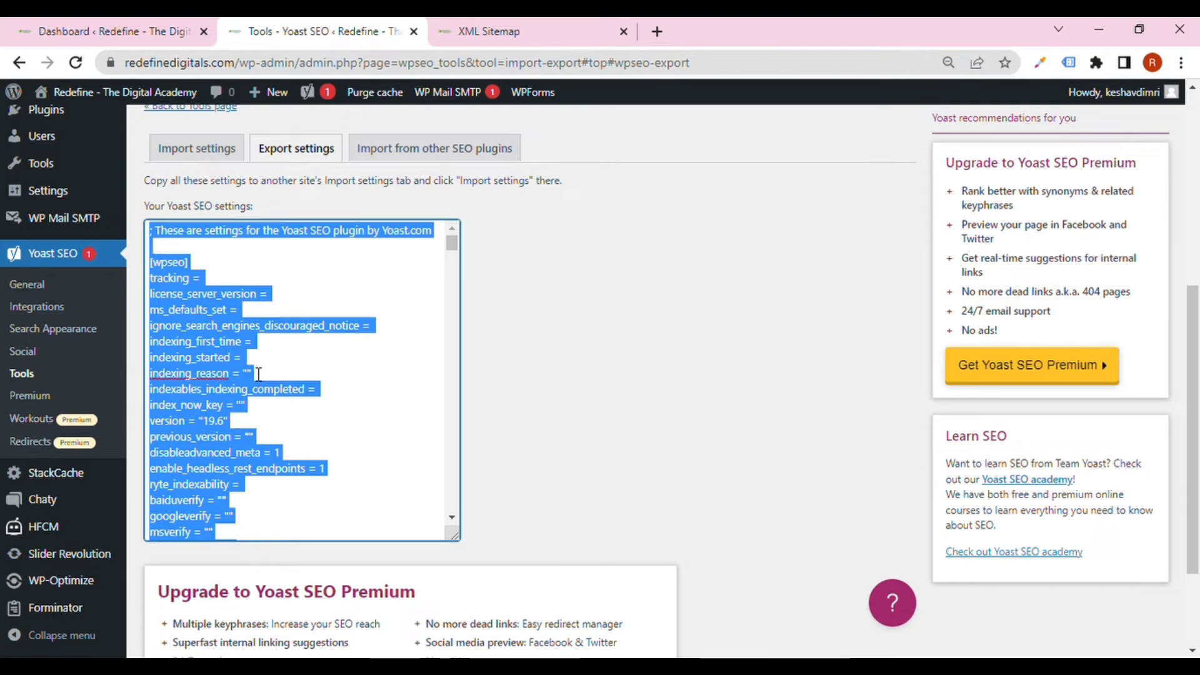
pyautogui.scroll(-1, 258, 373)
pyautogui.scroll(1, 494, 394)
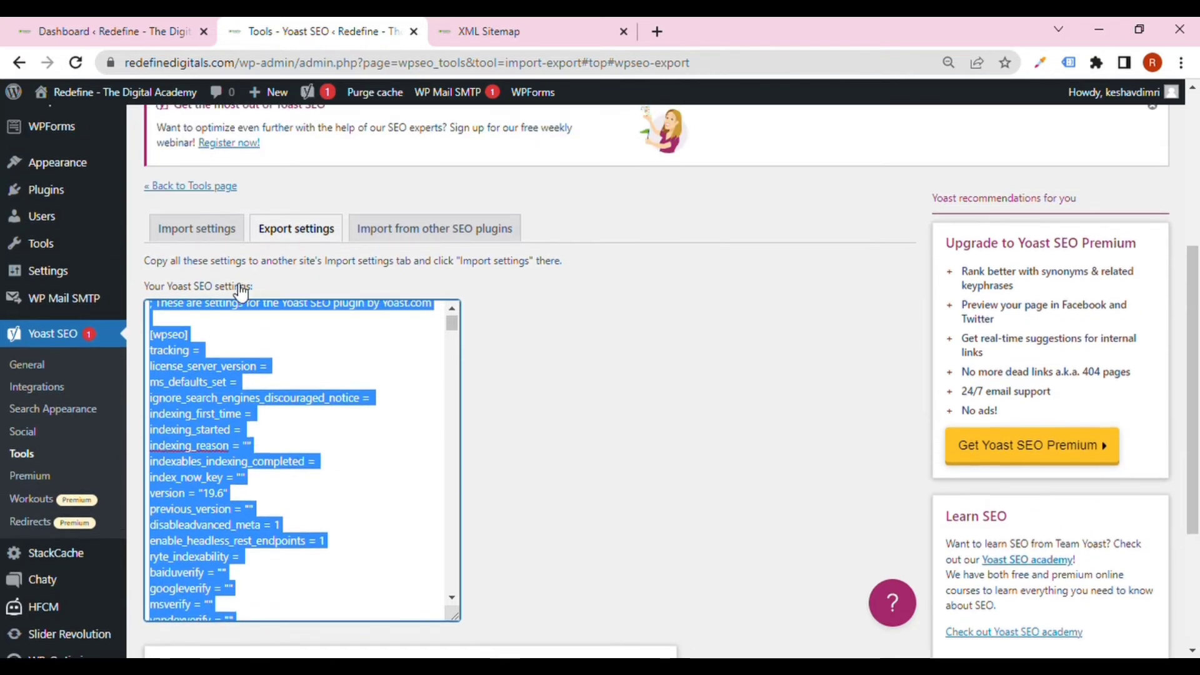
# Step: Try pasting the exported settings into the settings import field, and clear the field without importing
pyautogui.click(213, 235)
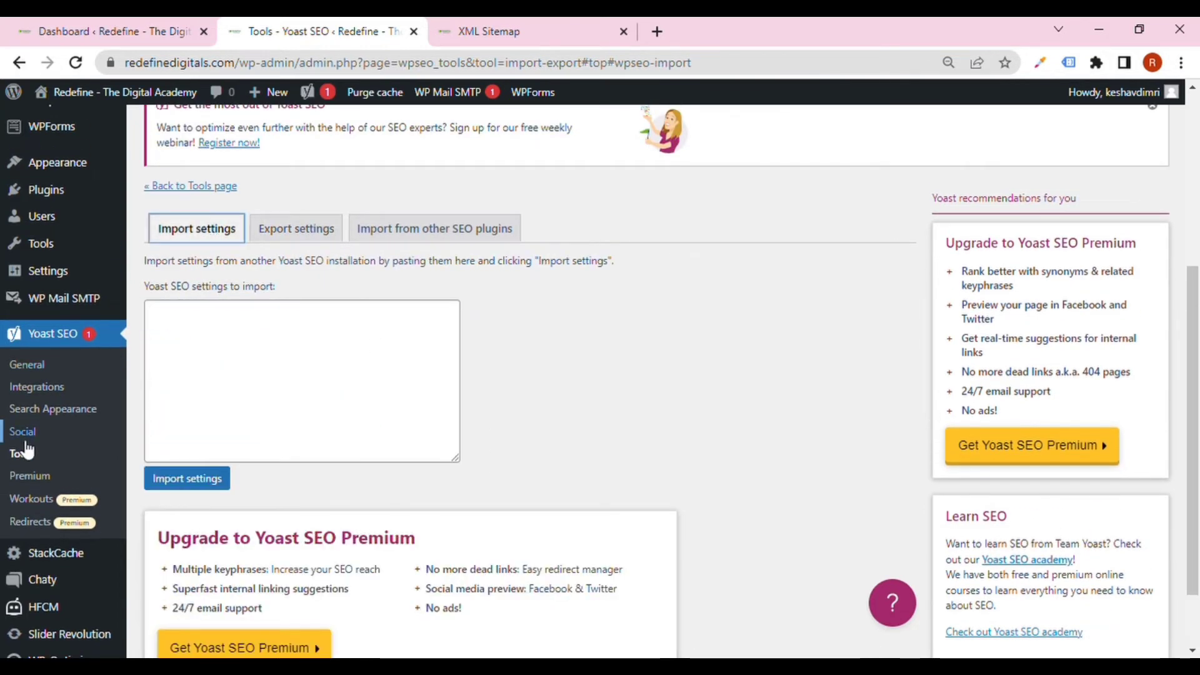
pyautogui.click(239, 347)
pyautogui.hotkey('ctrl', 'v')
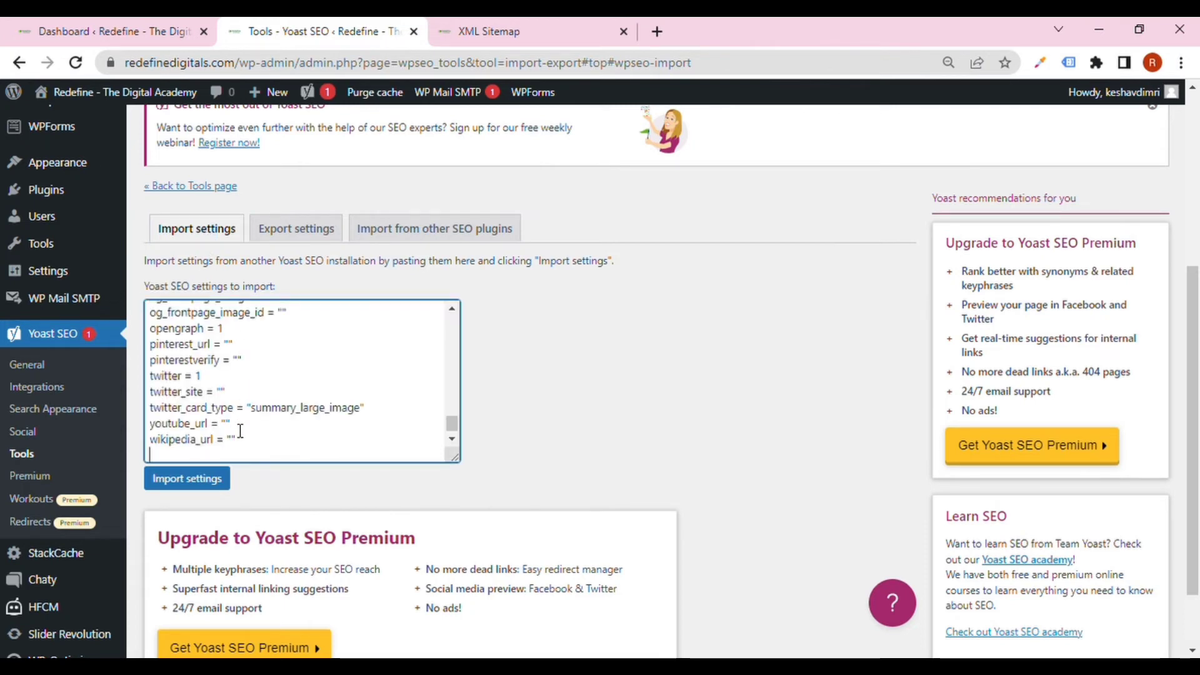
pyautogui.hotkey('ctrl', 'a')
pyautogui.press('BackSpace')
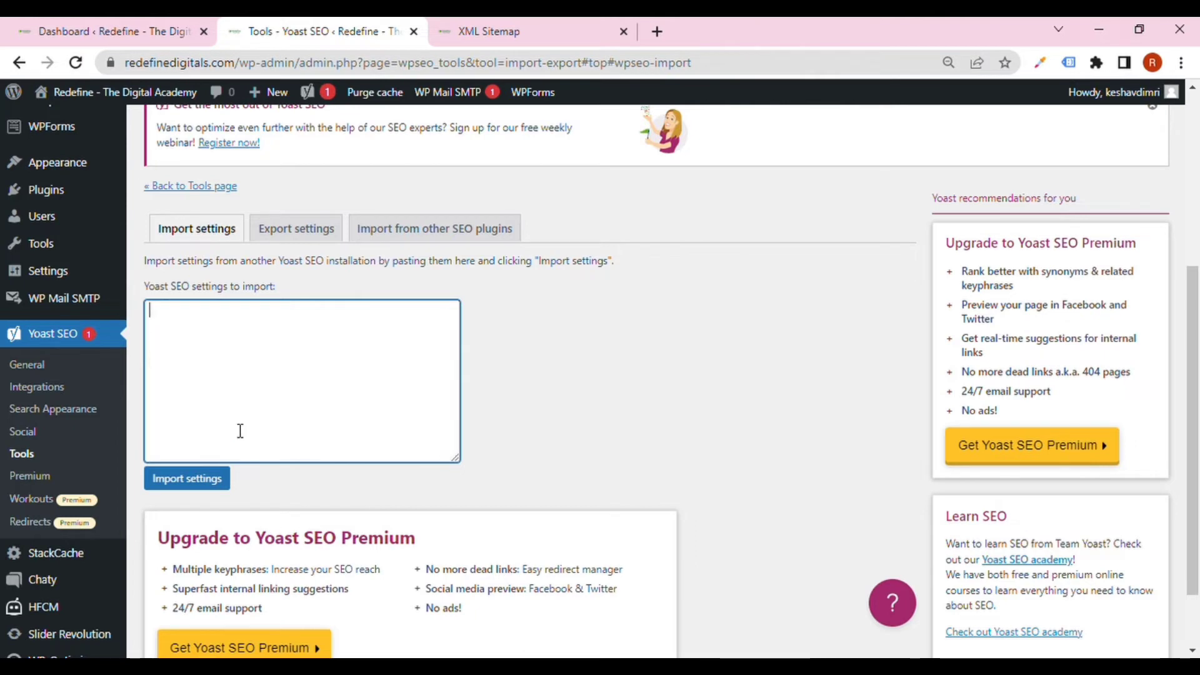
# Step: Leave the Import and Export tool and return to Yoast's Tools overview page
pyautogui.scroll(-2, 413, 427)
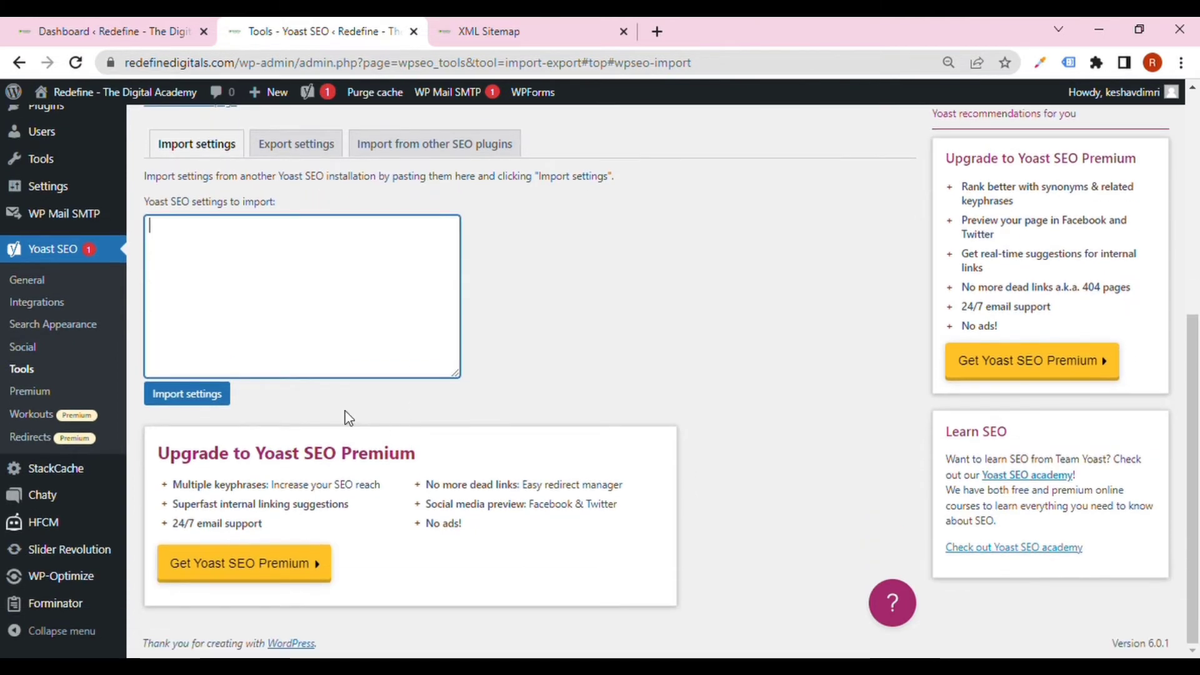
pyautogui.scroll(3, 245, 392)
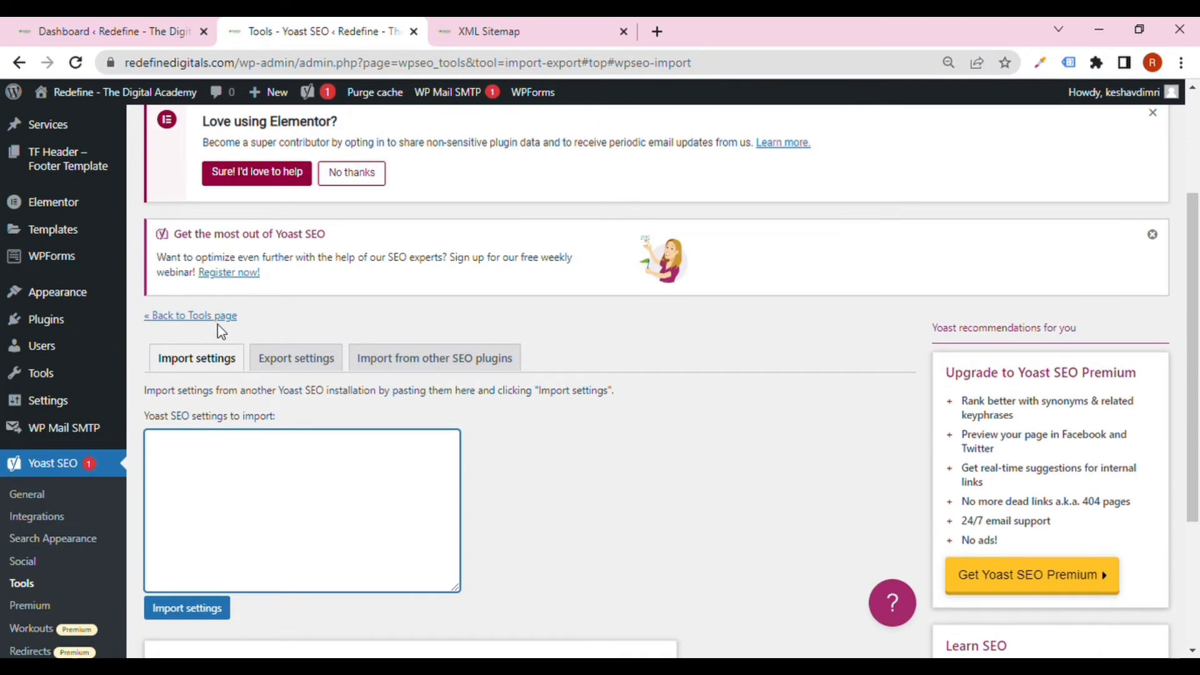
pyautogui.click(224, 320)
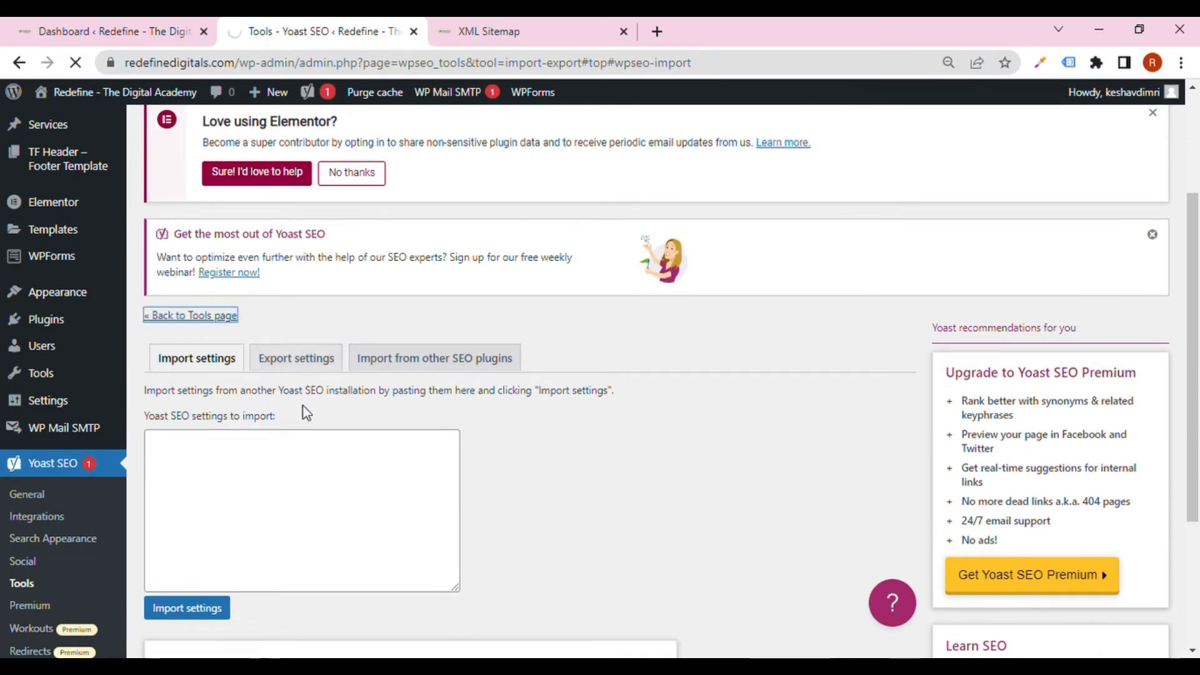
# Step: Open the File editor from Yoast's Tools overview and create a robots.txt file for the site
pyautogui.scroll(-1, 322, 449)
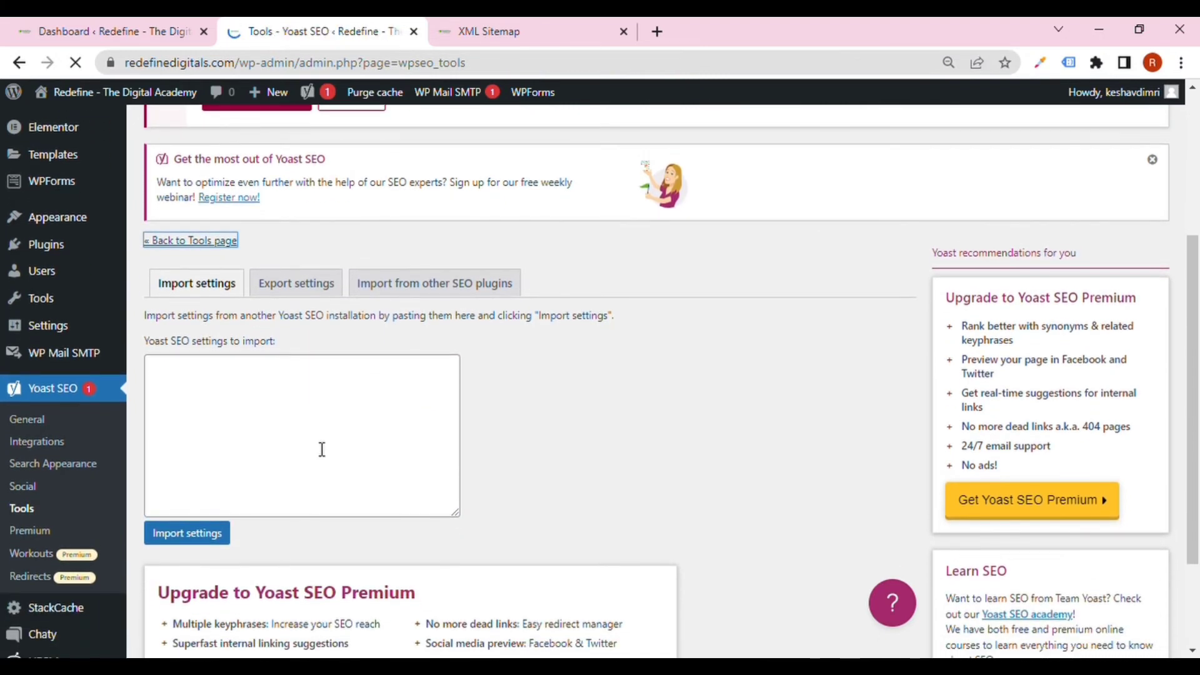
pyautogui.scroll(-2, 322, 449)
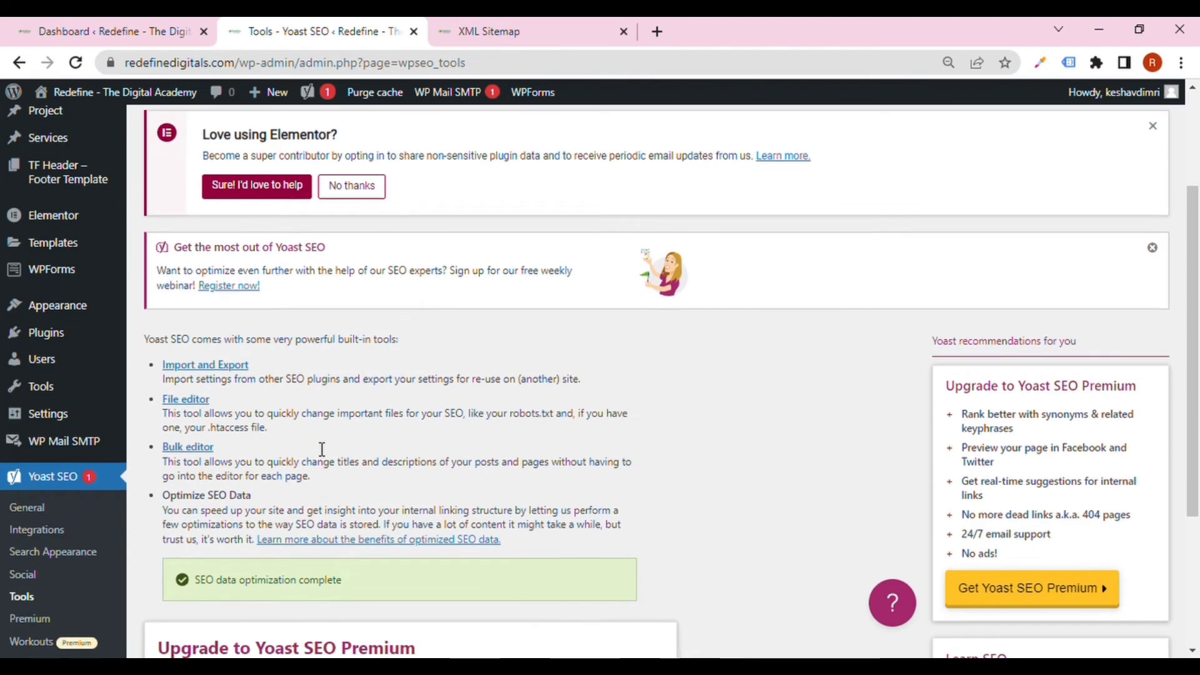
pyautogui.click(197, 406)
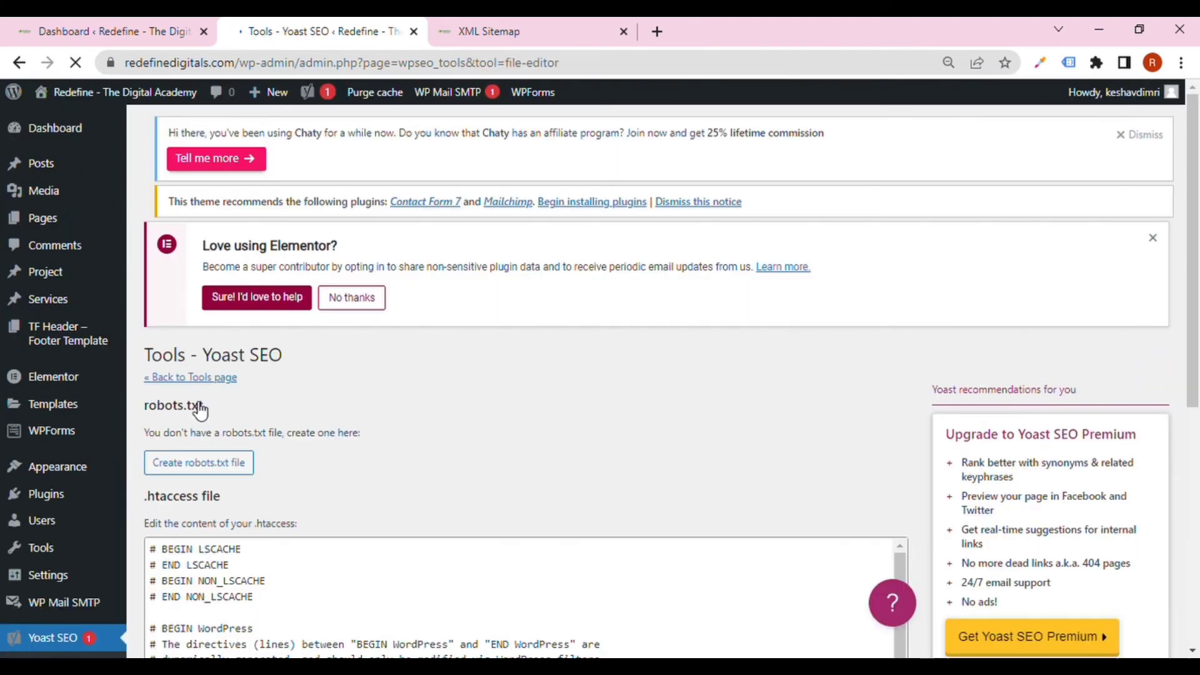
pyautogui.scroll(-3, 200, 409)
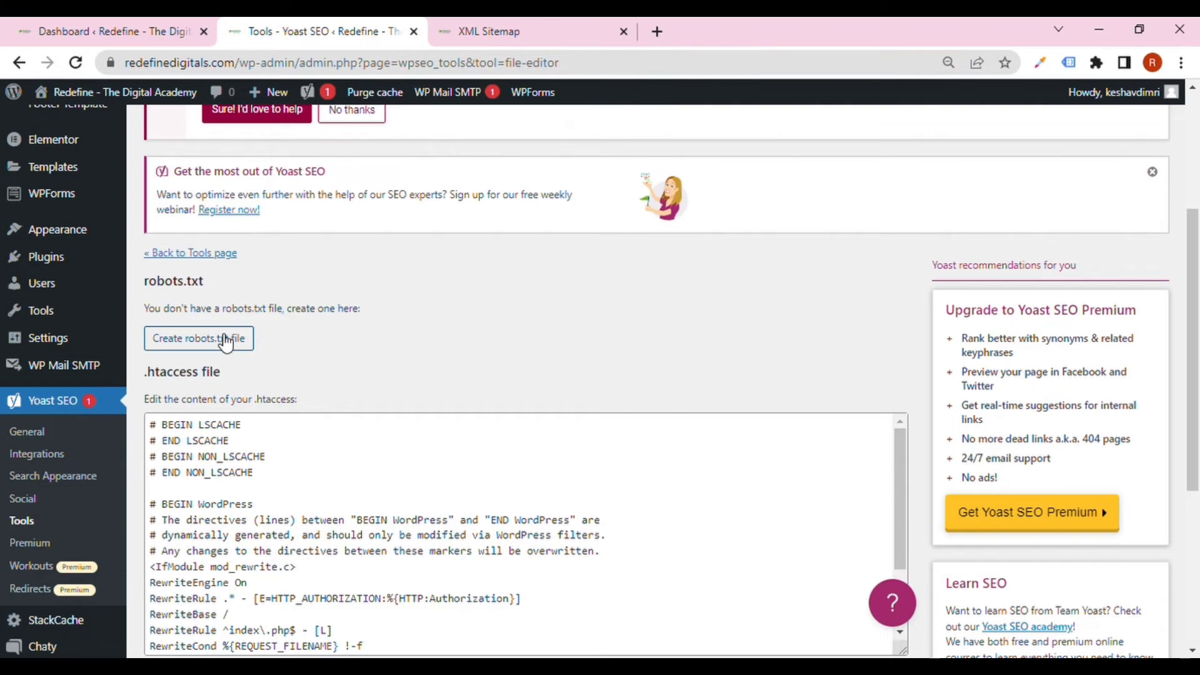
pyautogui.click(224, 341)
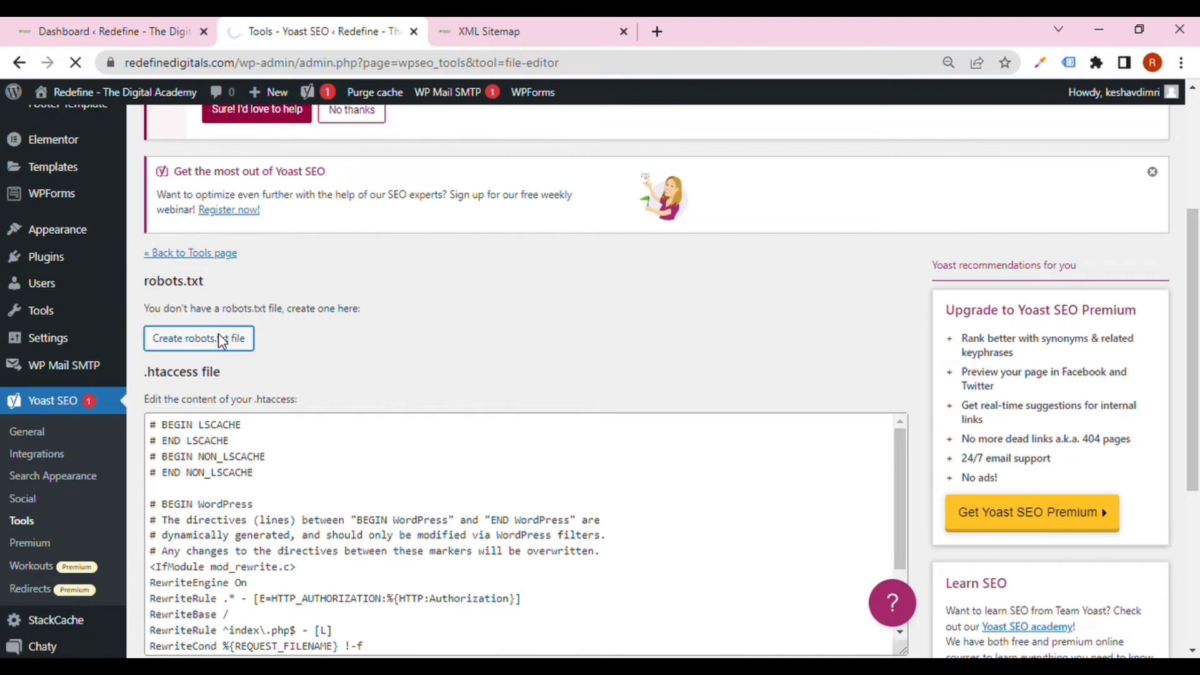
# Step: Review the Disallow rules in the robots.txt content and save the changes to robots.txt
pyautogui.scroll(-1, 220, 335)
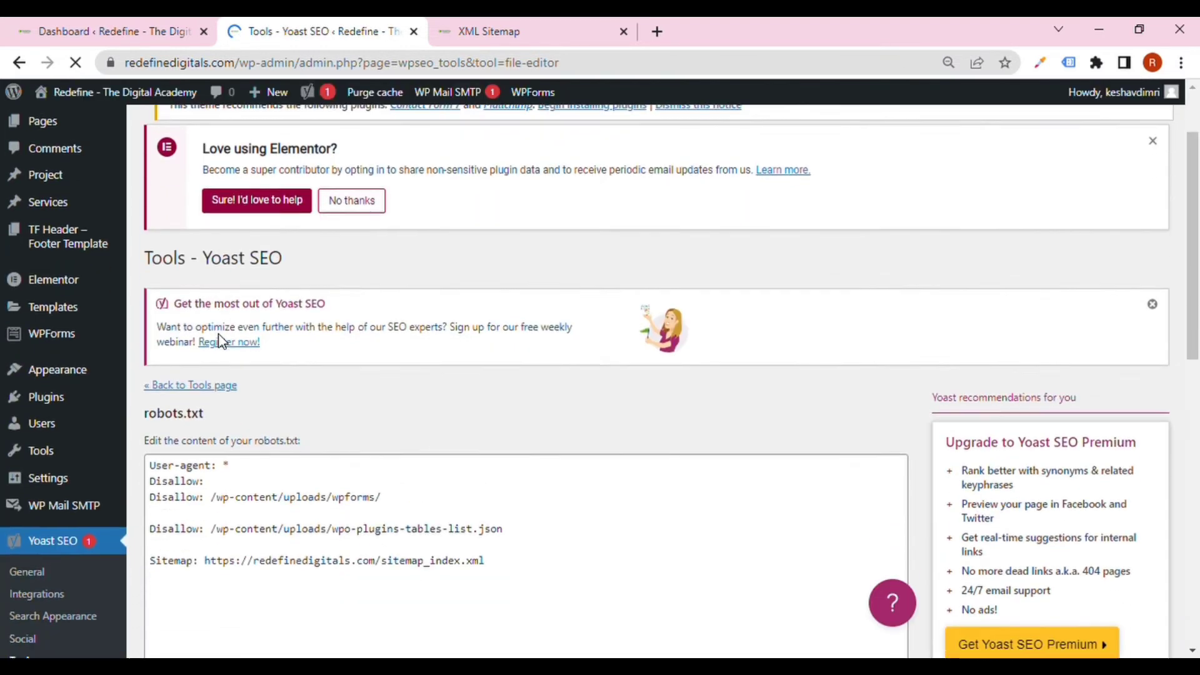
pyautogui.scroll(-1, 228, 340)
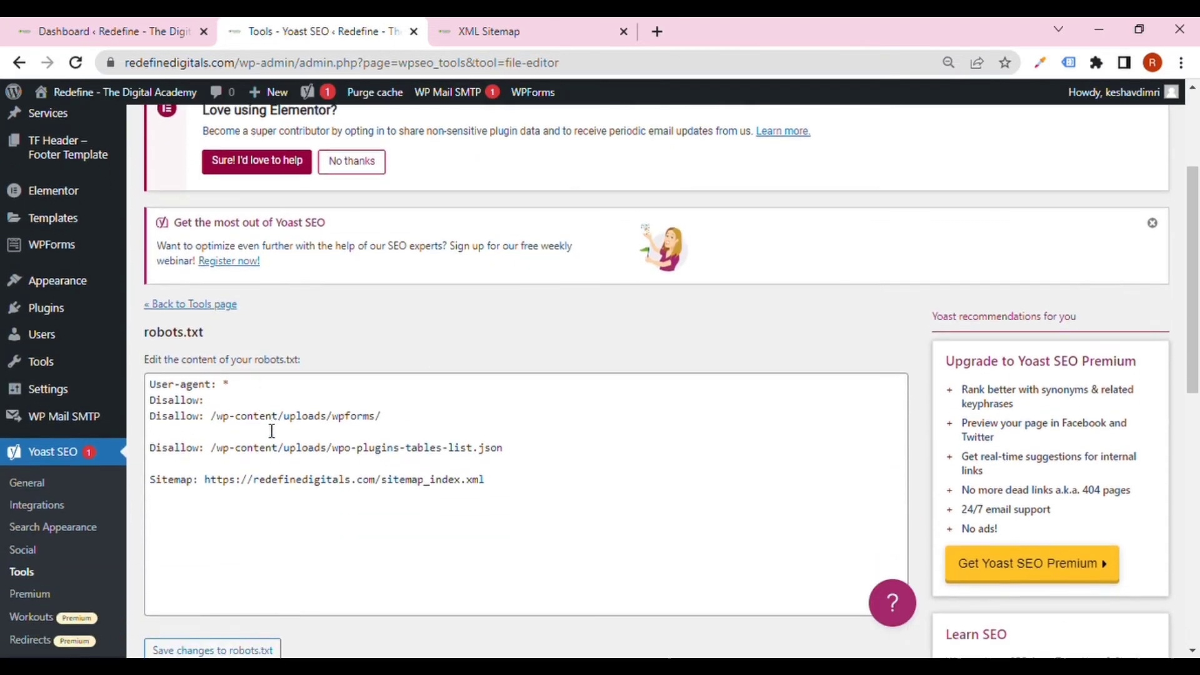
pyautogui.moveTo(538, 456); pyautogui.dragTo(180, 405)
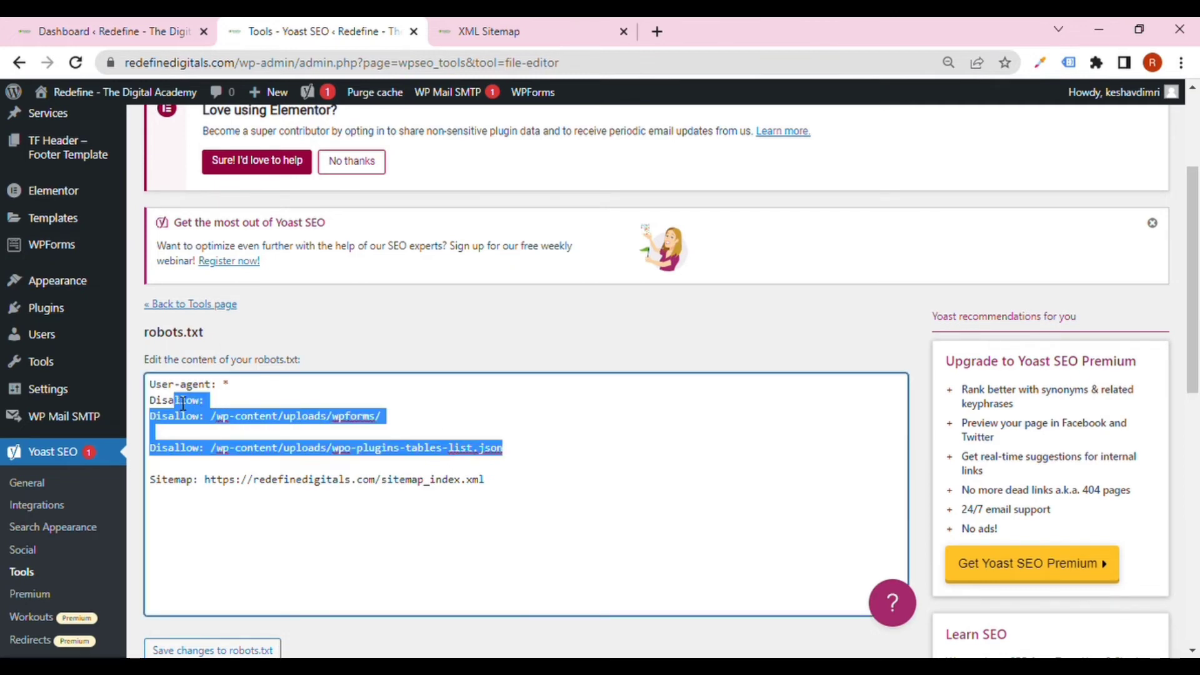
pyautogui.scroll(-3, 369, 514)
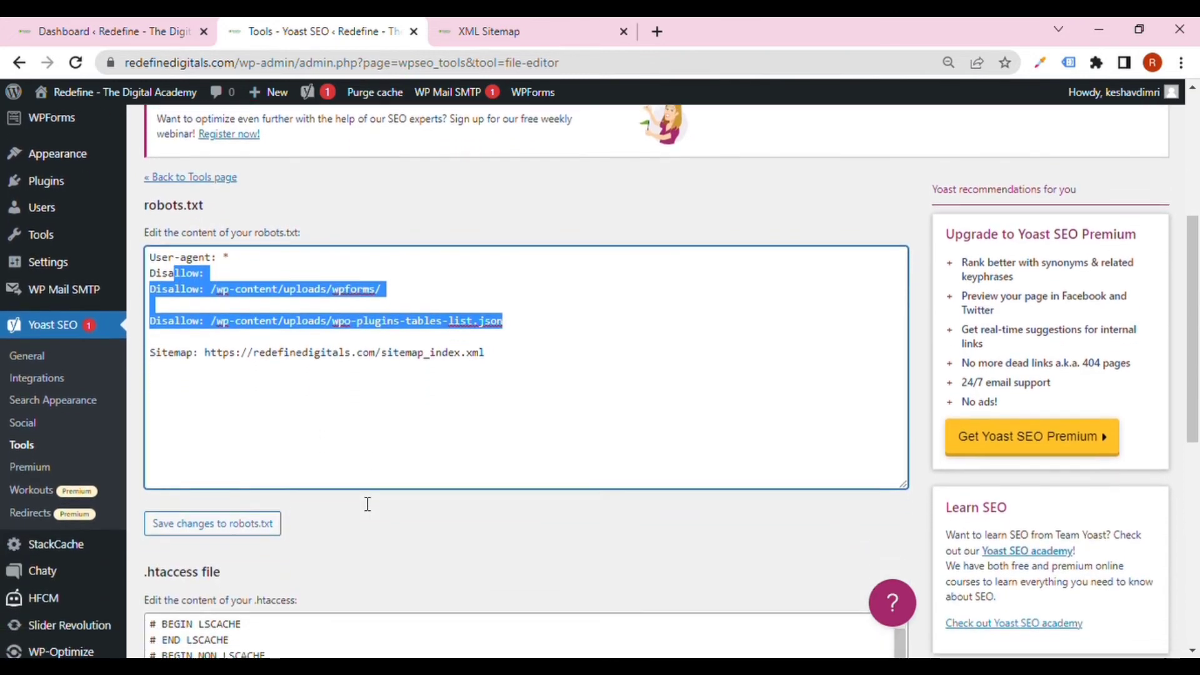
pyautogui.click(258, 530)
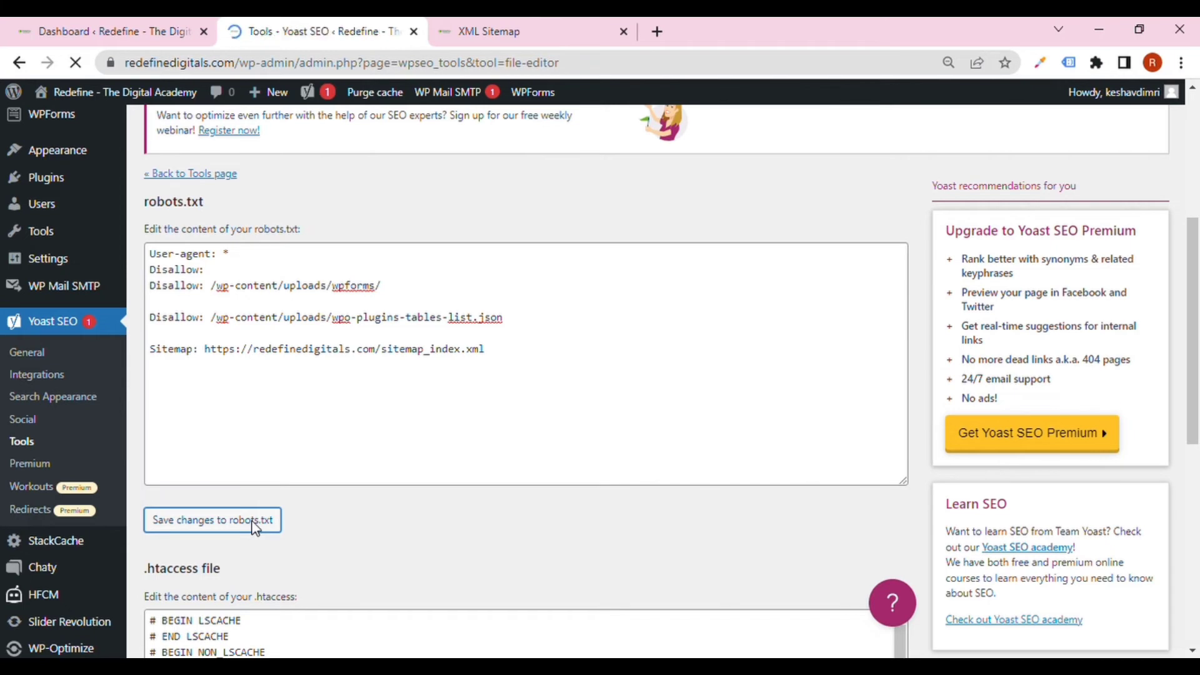
# Step: Examine the .htaccess file content and its save option in the File editor without editing it
pyautogui.scroll(-10, 256, 529)
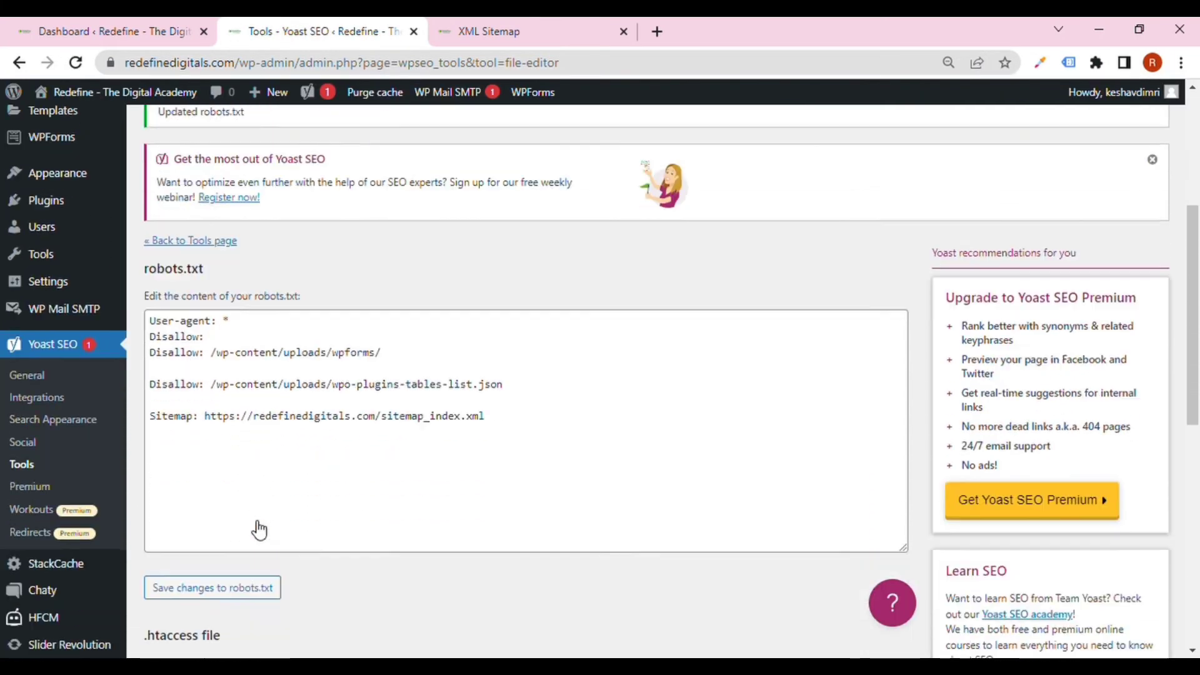
pyautogui.scroll(-4, 260, 530)
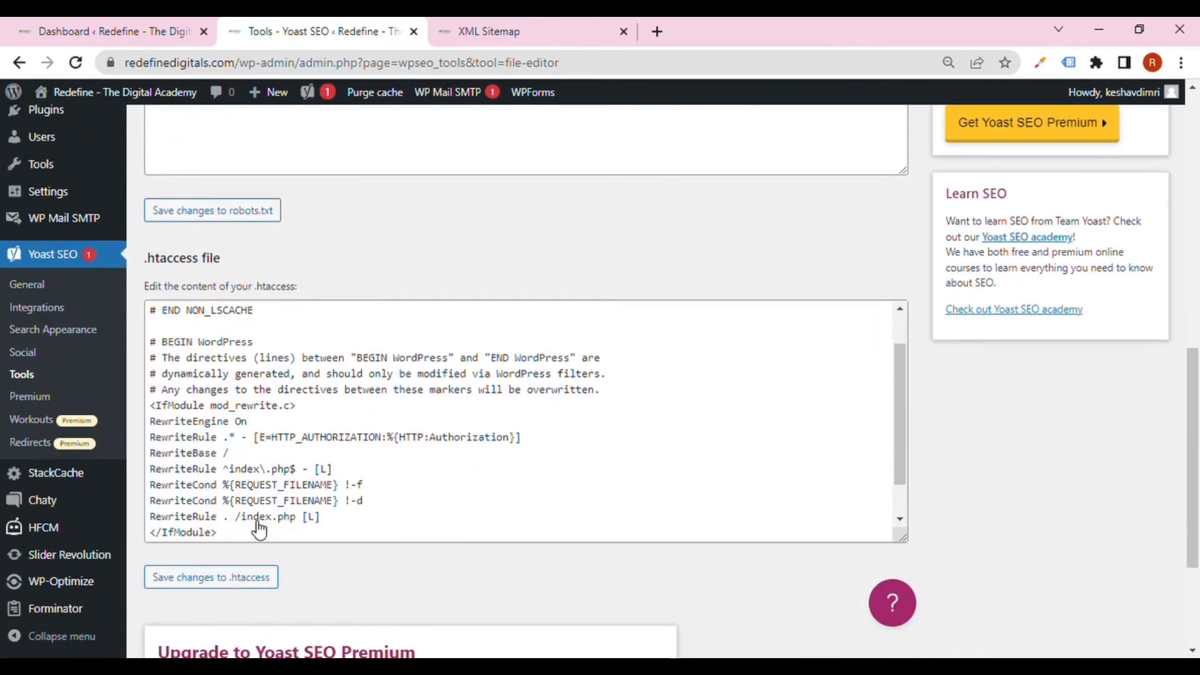
pyautogui.scroll(-1, 334, 551)
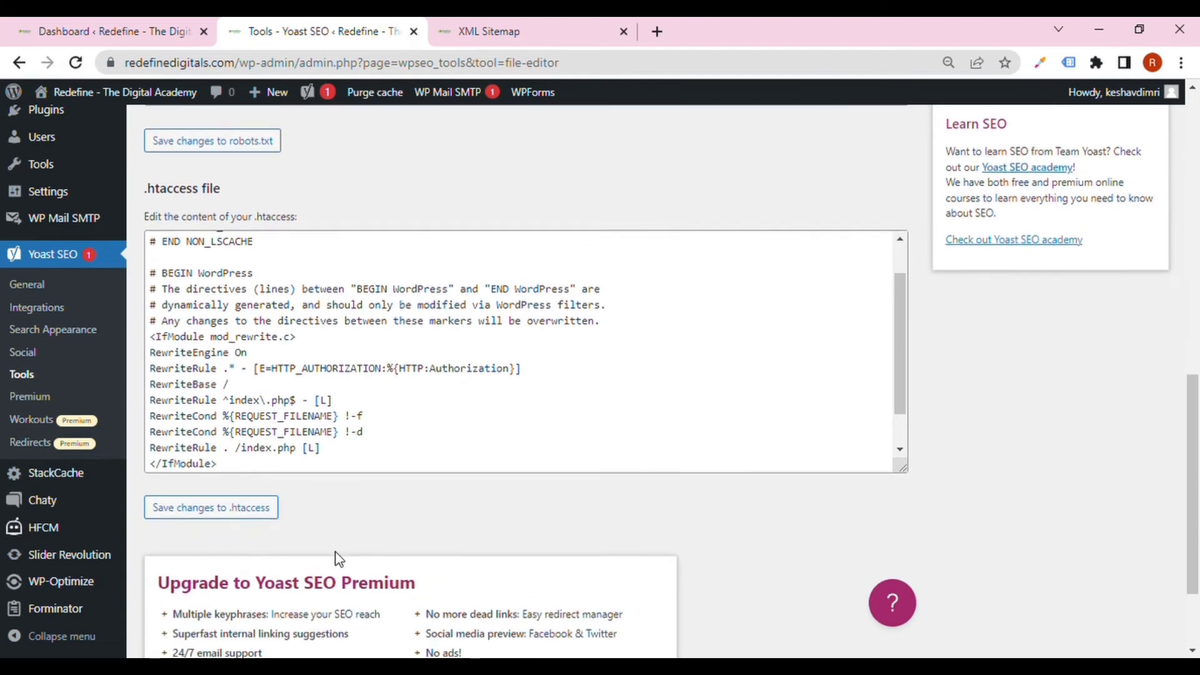
pyautogui.scroll(1, 335, 552)
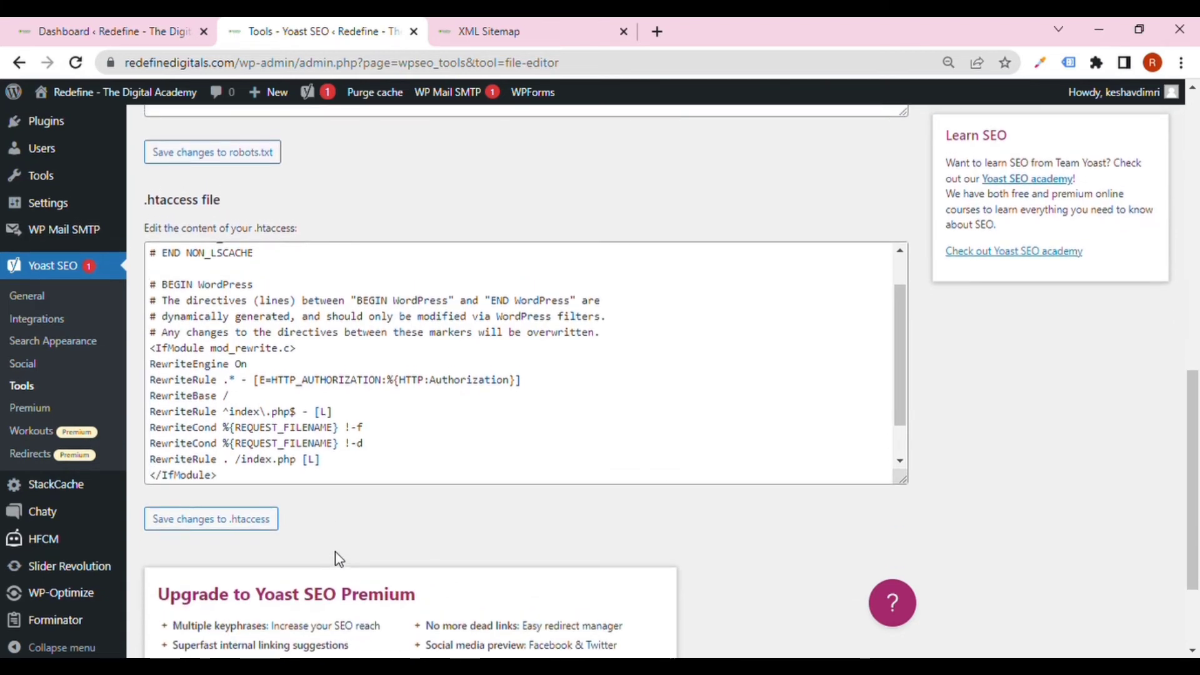
pyautogui.scroll(2, 347, 456)
pyautogui.scroll(6, 320, 190)
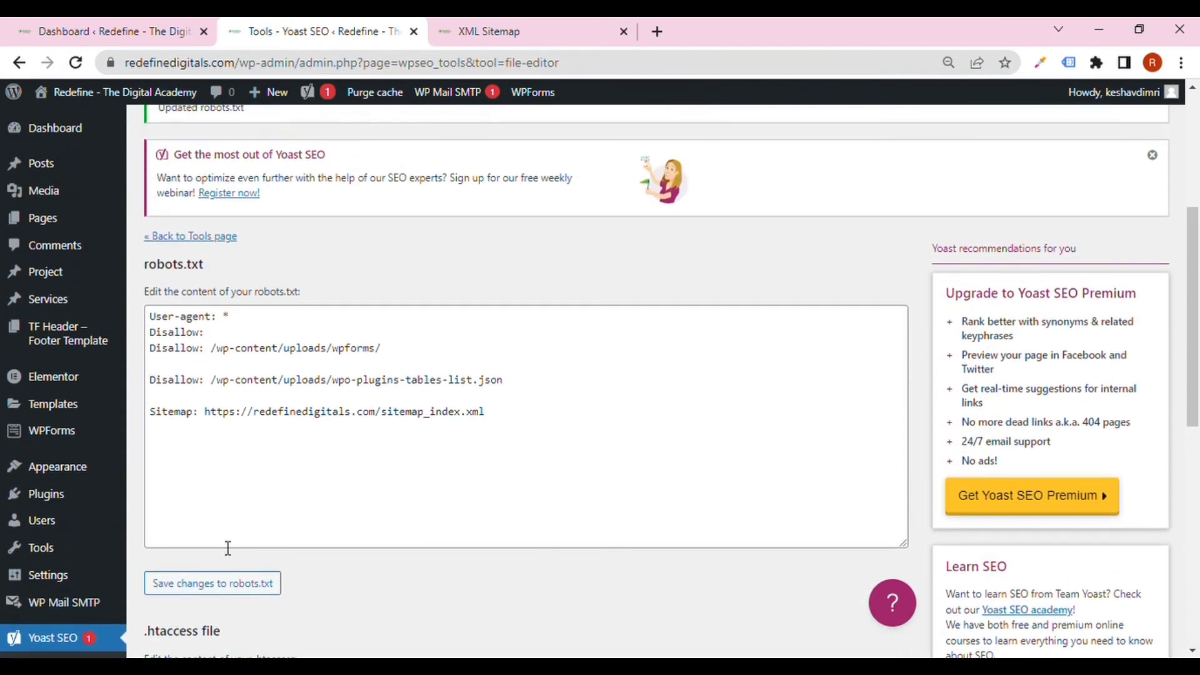
pyautogui.scroll(2, 273, 414)
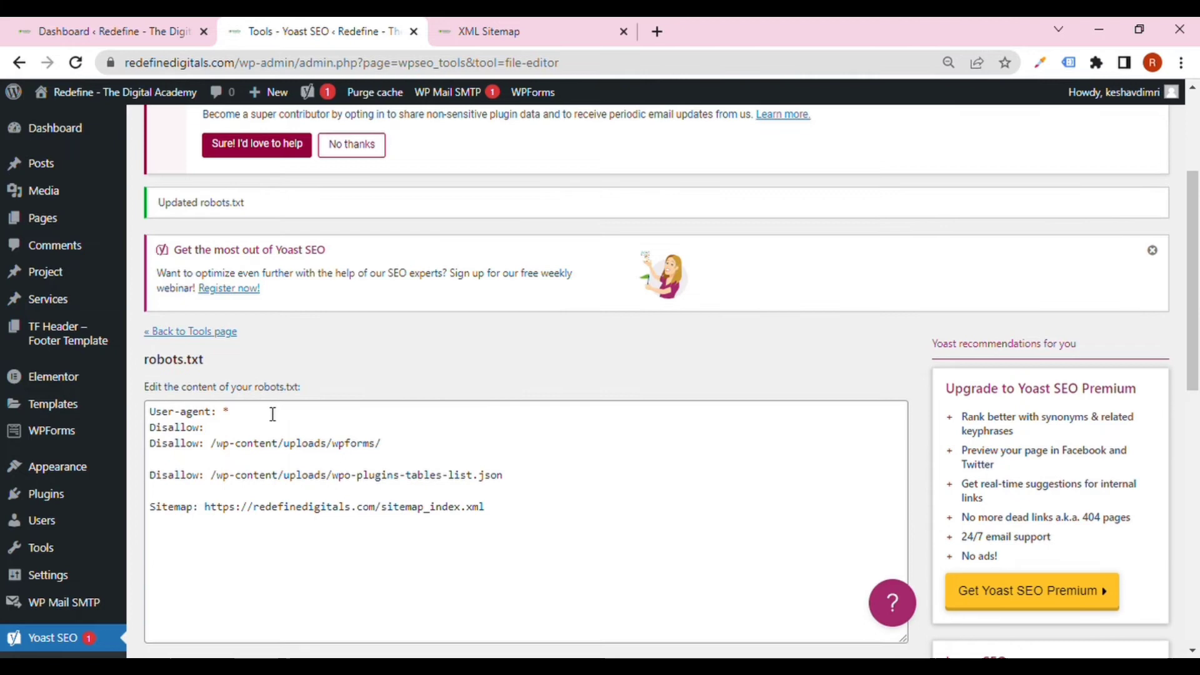
# Step: Return to Yoast's Tools overview, open the Bulk editor and examine its list of page titles
pyautogui.click(235, 337)
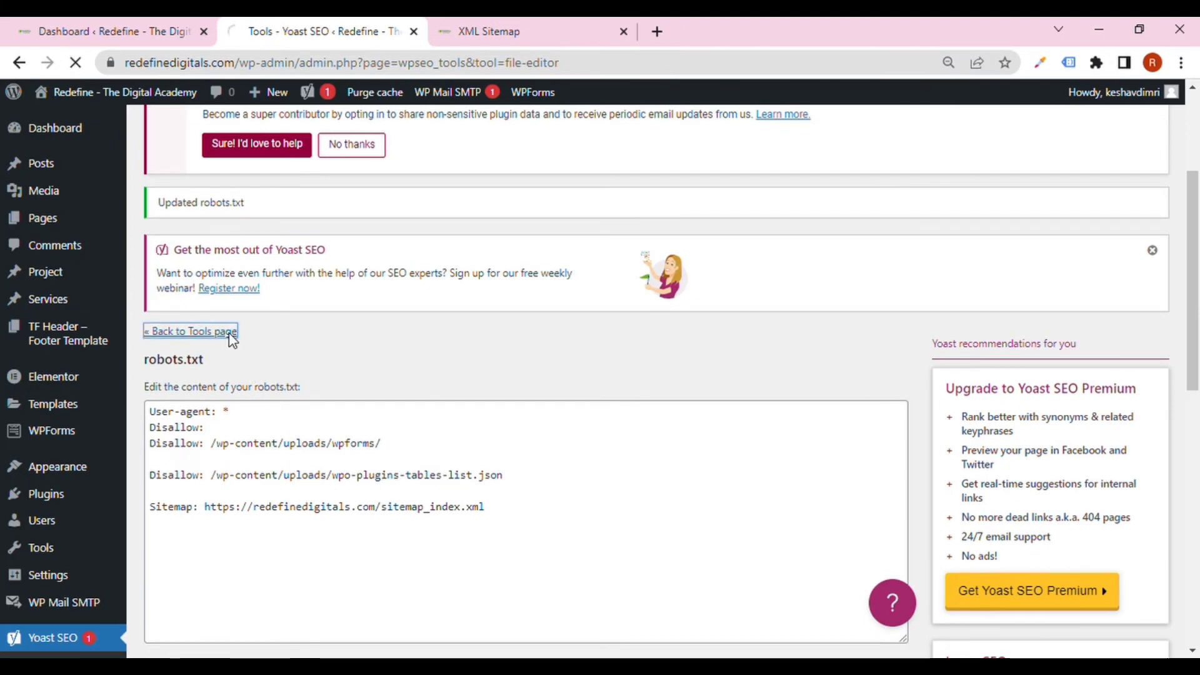
pyautogui.scroll(-1, 308, 460)
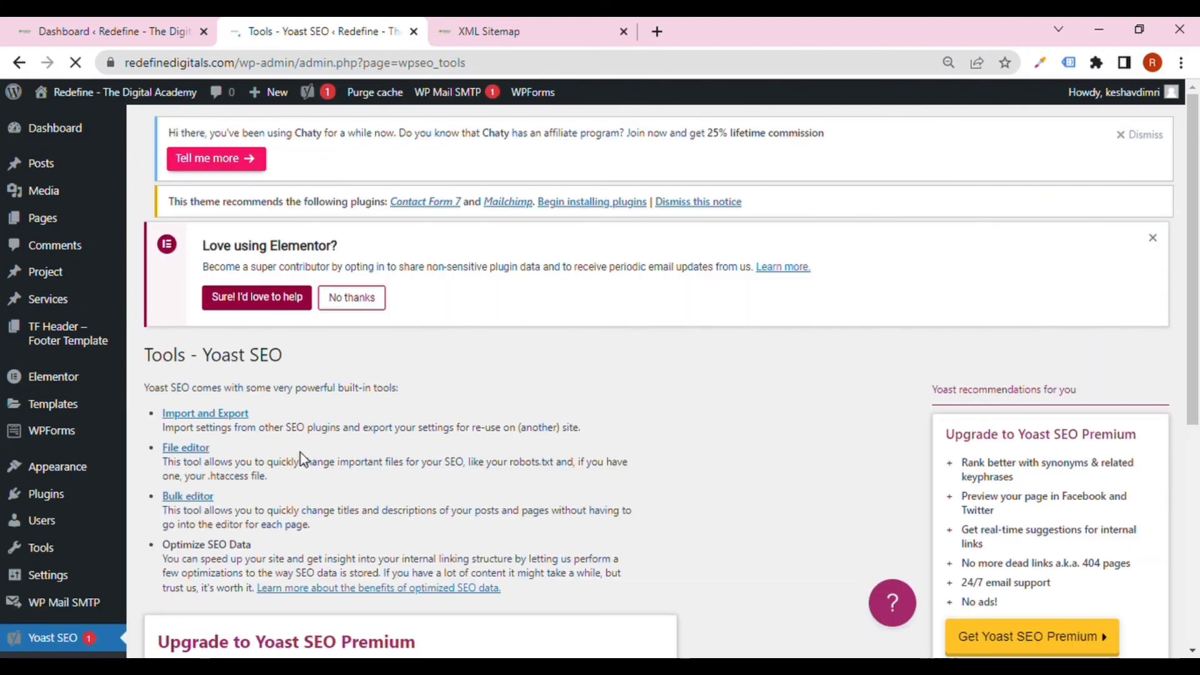
pyautogui.scroll(-1, 308, 460)
pyautogui.scroll(-1, 278, 507)
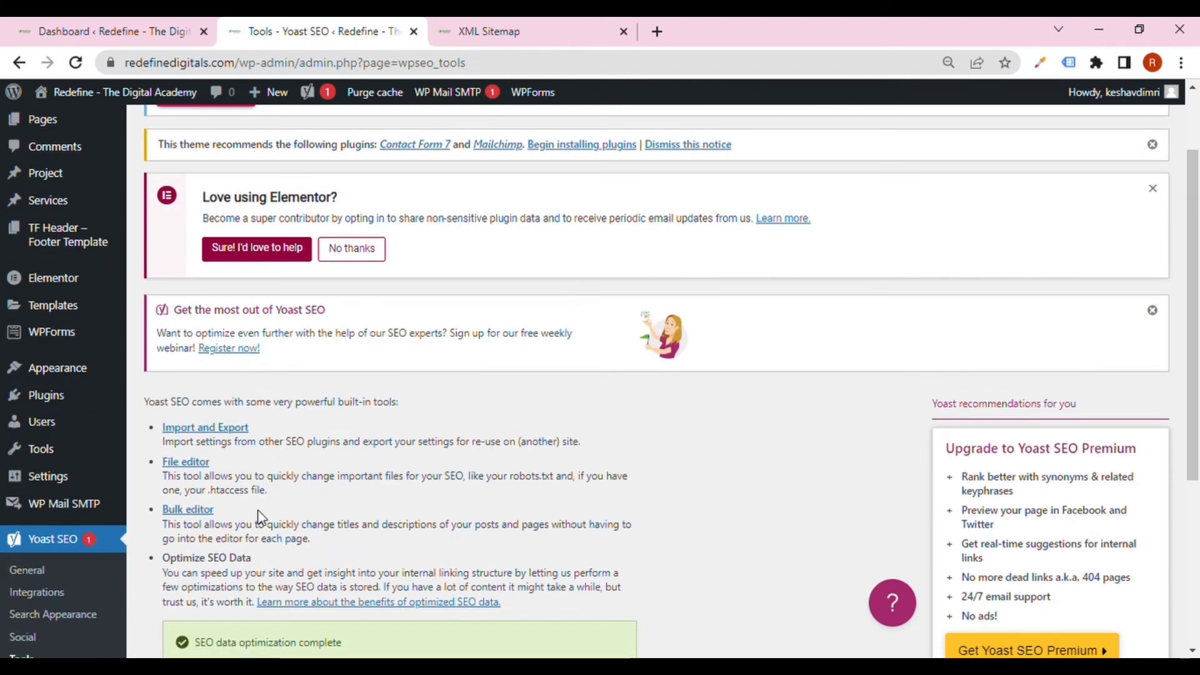
pyautogui.click(210, 511)
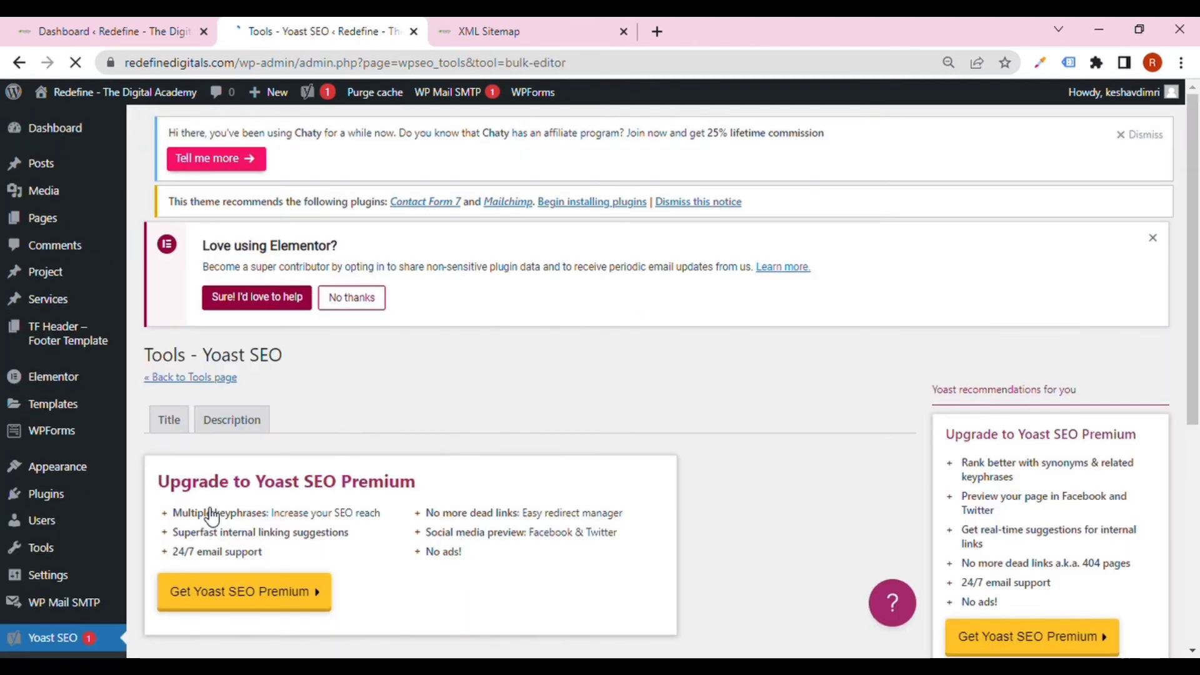
pyautogui.scroll(-2, 208, 484)
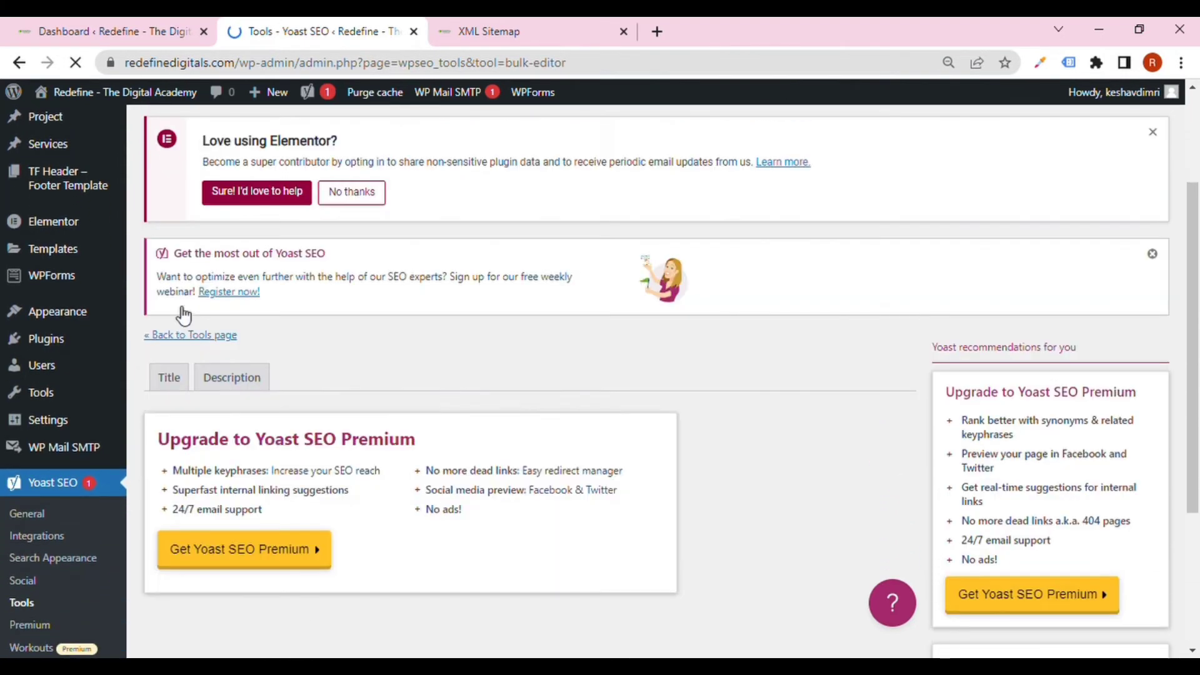
pyautogui.scroll(-3, 215, 521)
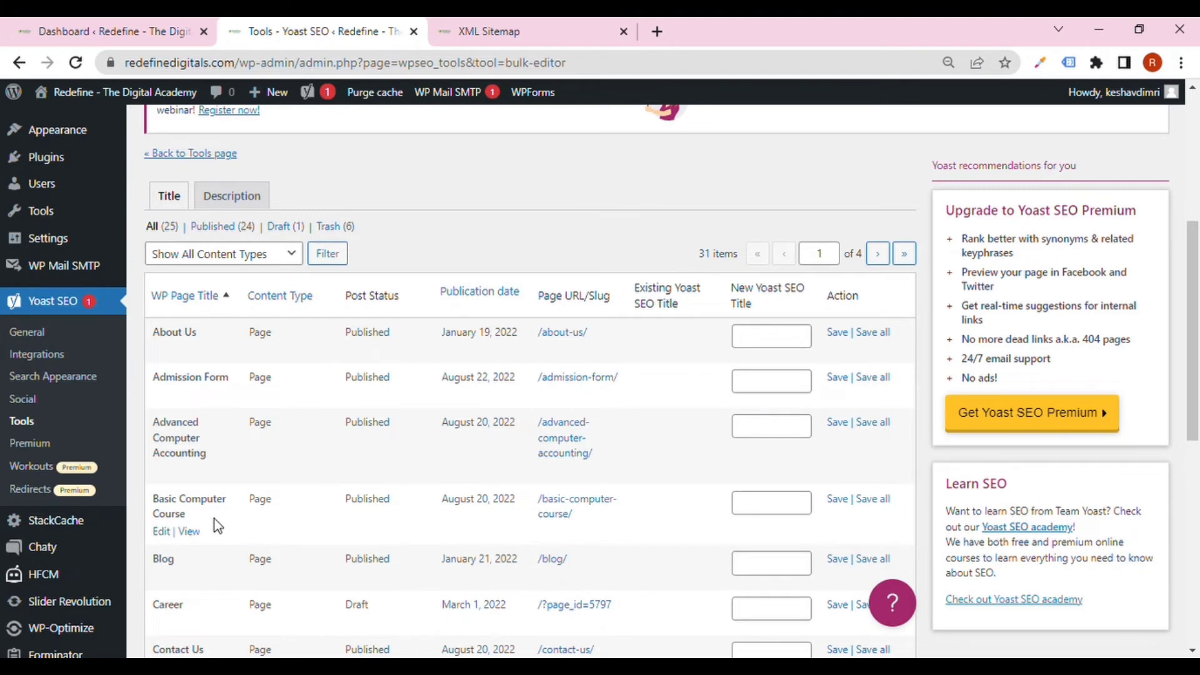
pyautogui.scroll(-4, 238, 556)
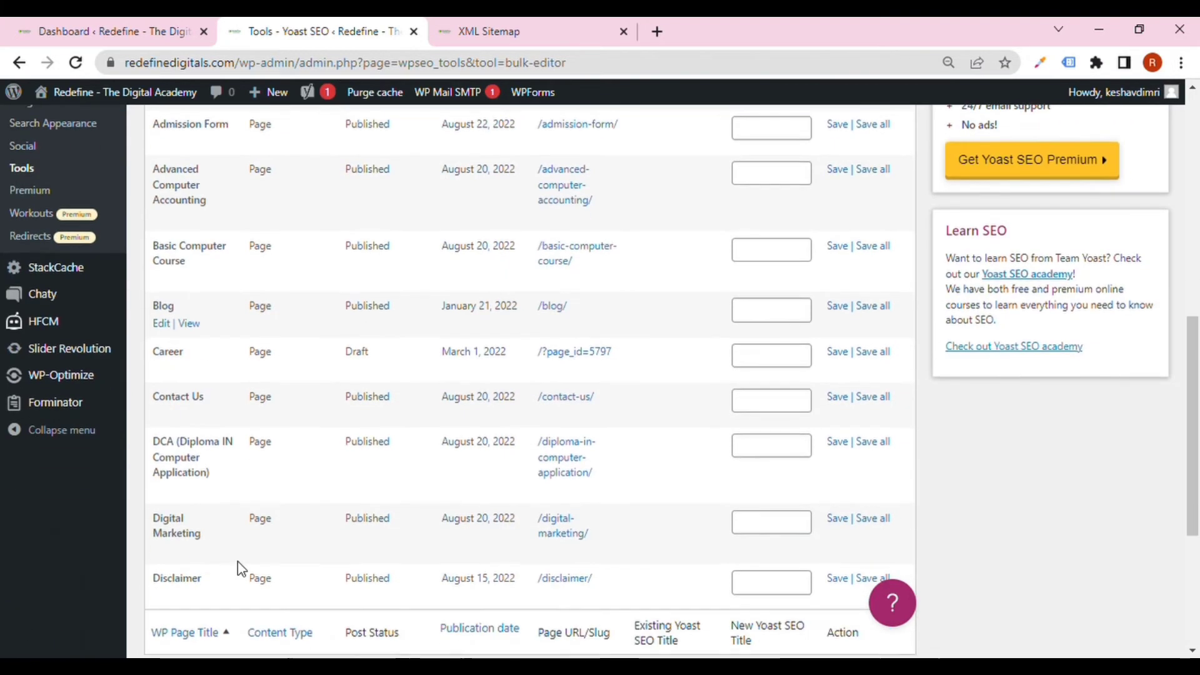
pyautogui.scroll(3, 238, 562)
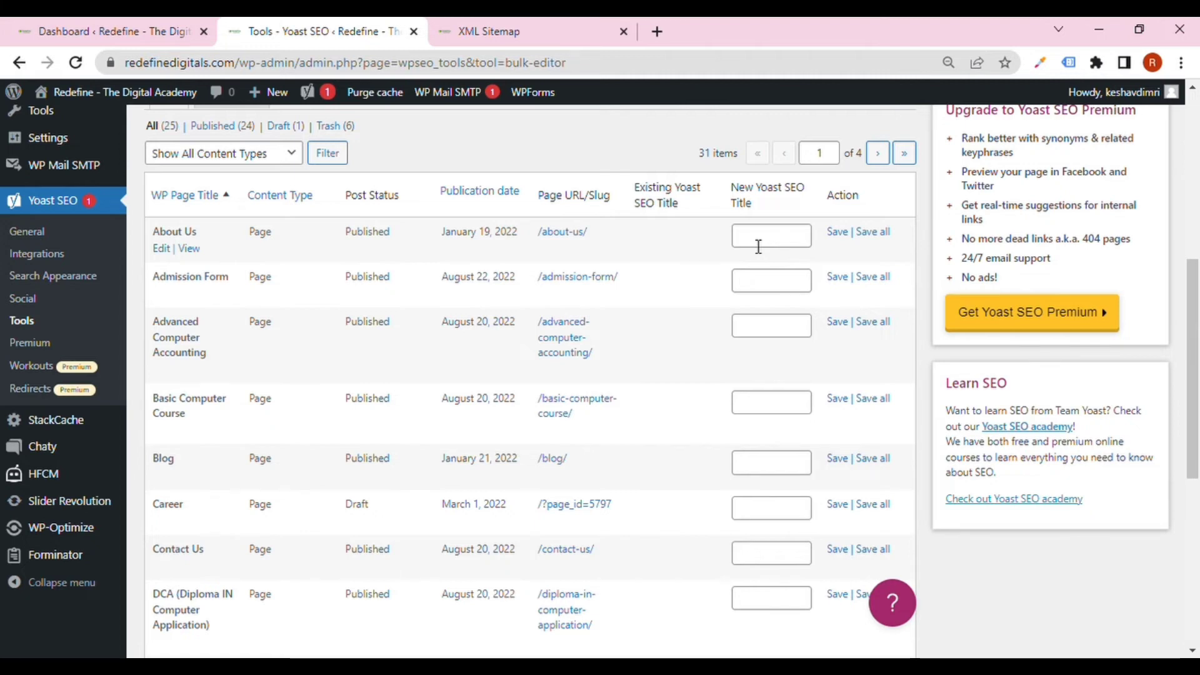
# Step: Examine the About Us page's new SEO title field and its Edit link, returning to the Bulk editor without changes
pyautogui.click(758, 246)
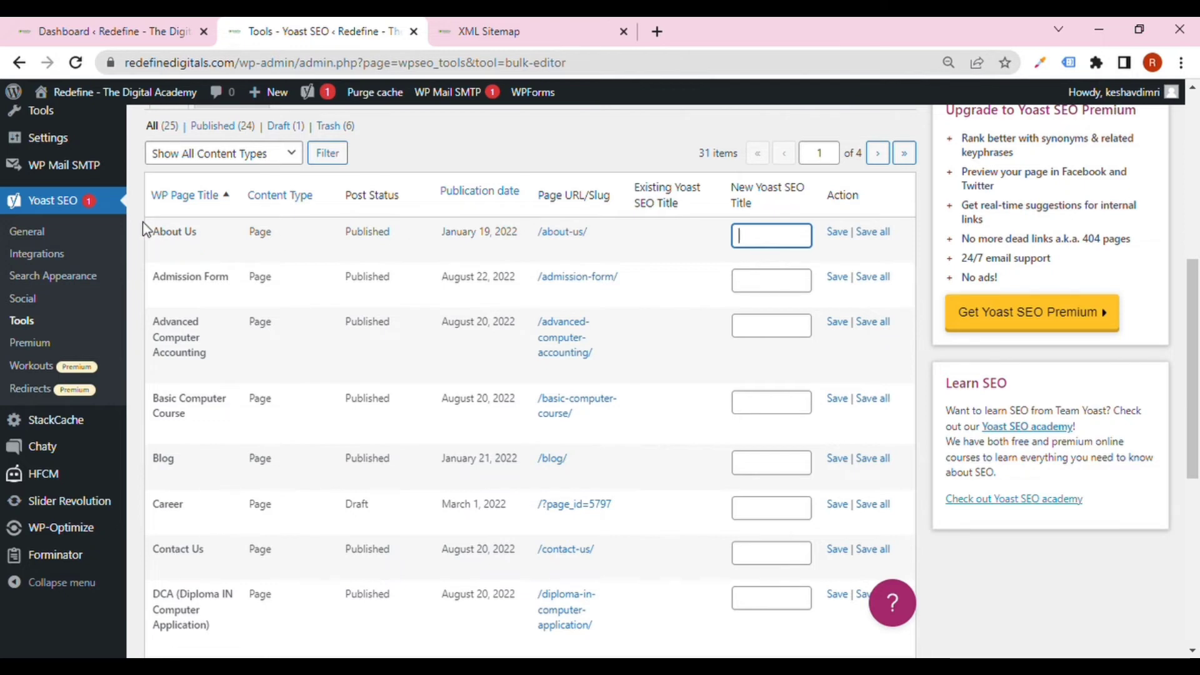
pyautogui.click(164, 248)
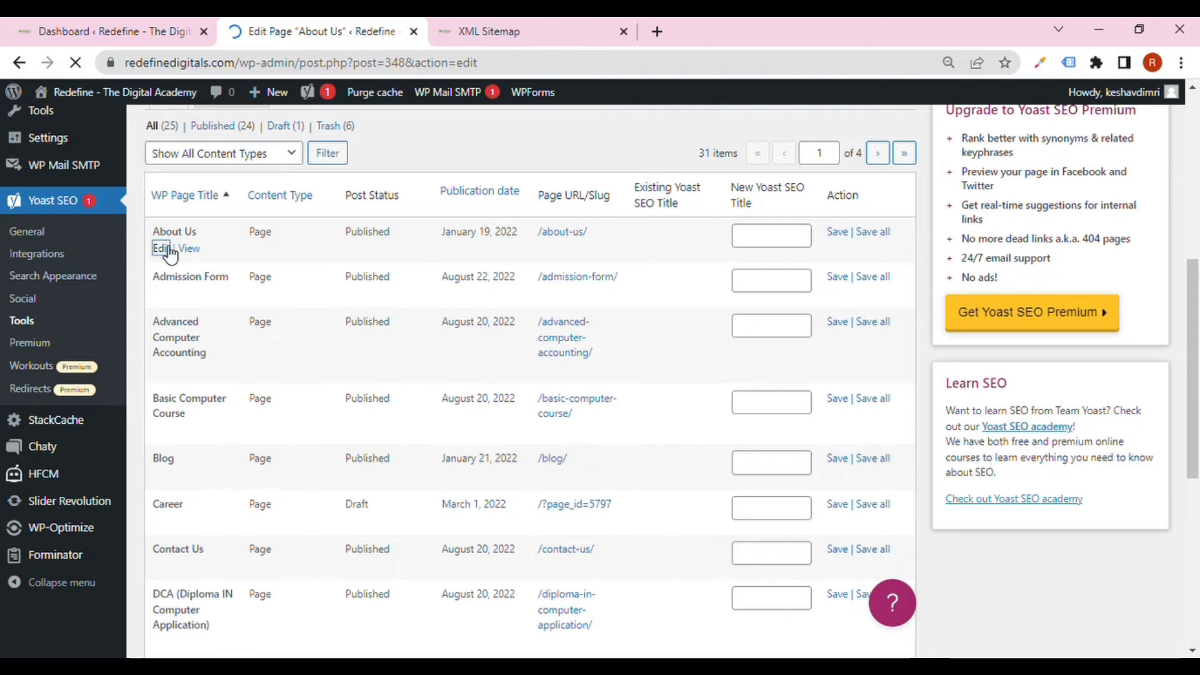
pyautogui.hscroll(-5, 170, 255)
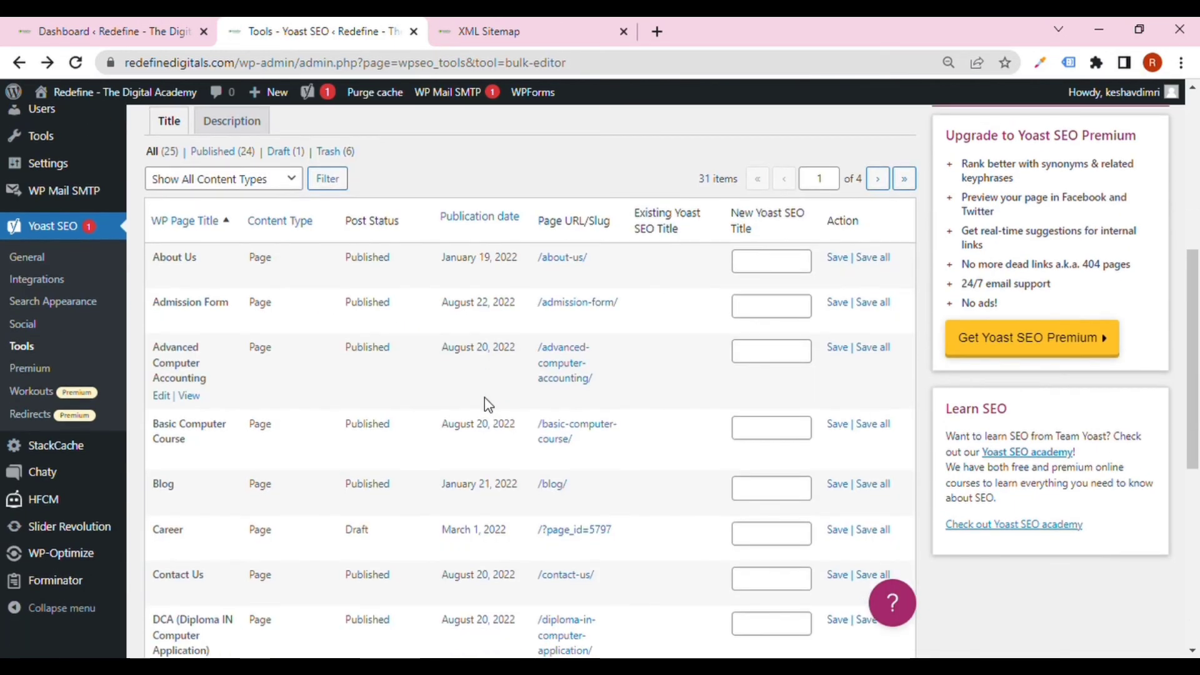
pyautogui.click(753, 274)
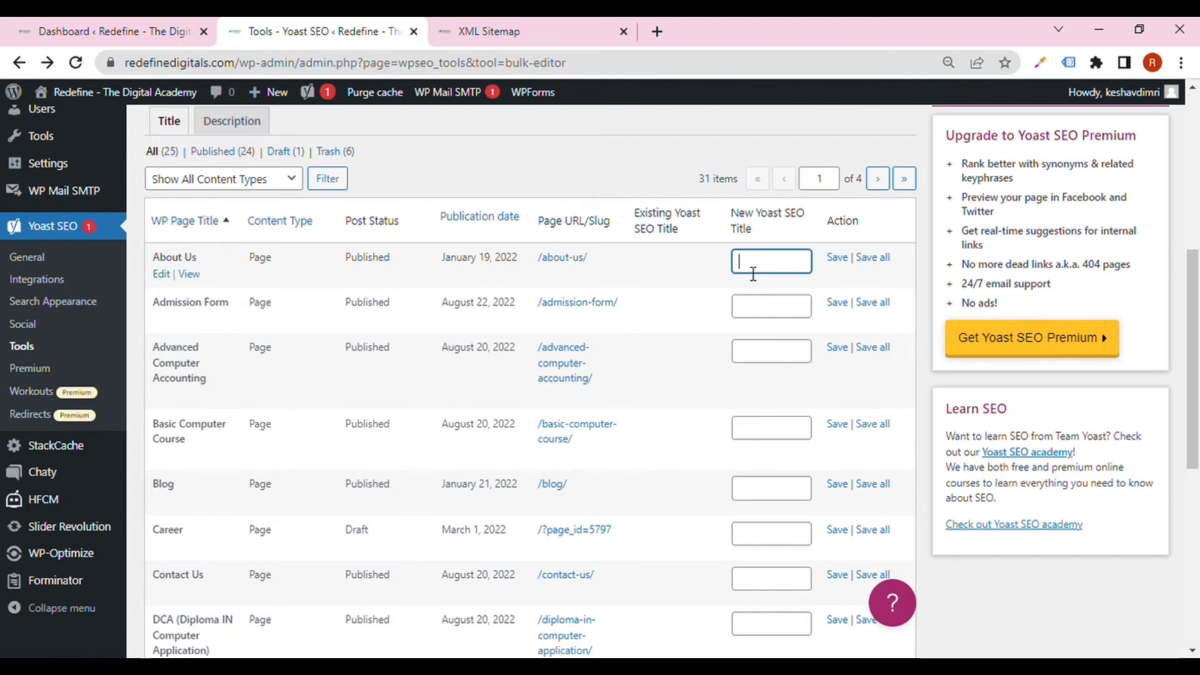
pyautogui.scroll(-5, 753, 274)
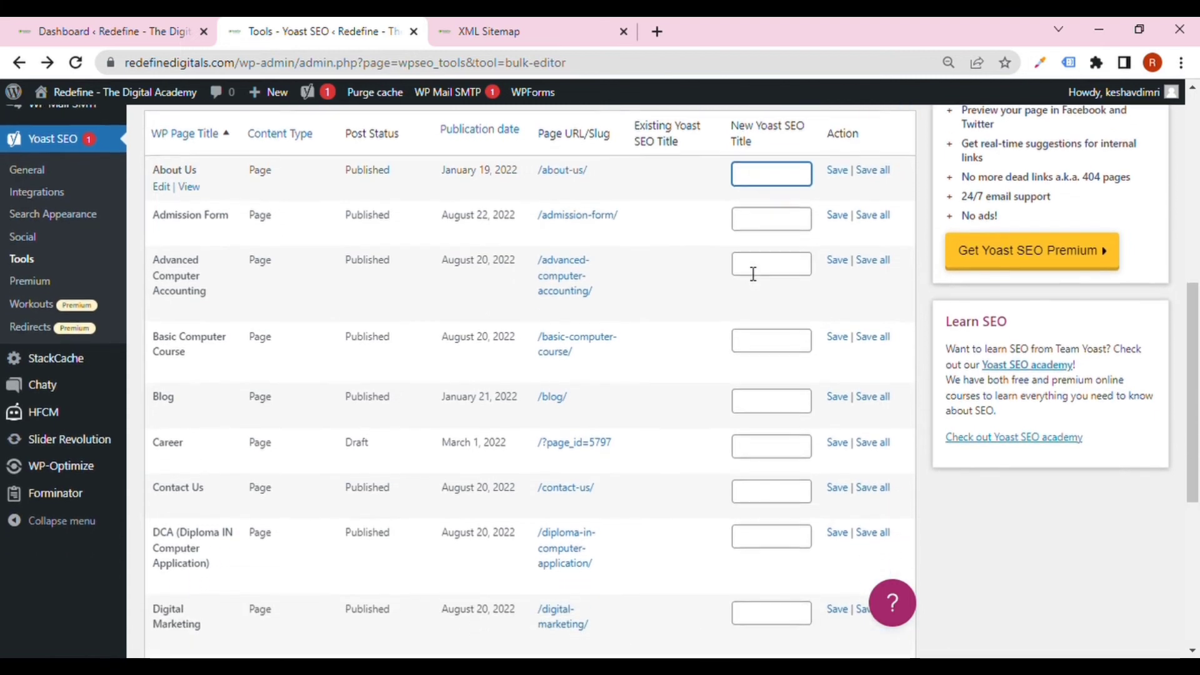
pyautogui.scroll(5, 764, 355)
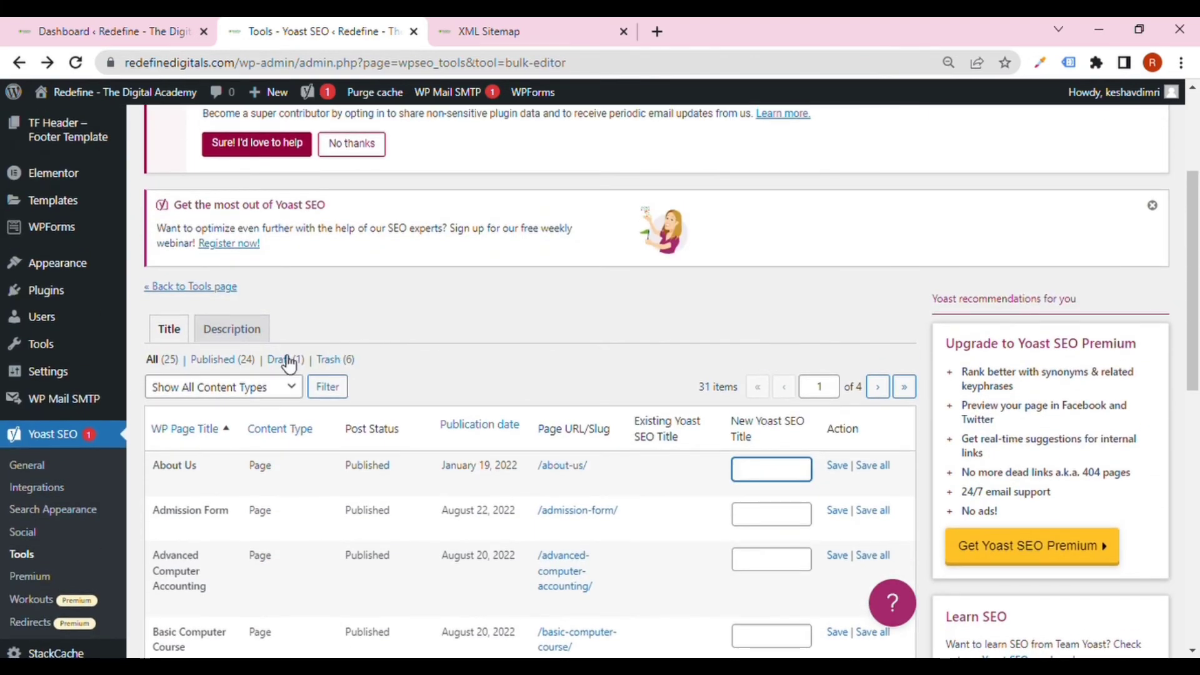
# Step: Switch the Bulk editor to descriptions and examine the new meta description fields for the listed pages
pyautogui.click(247, 329)
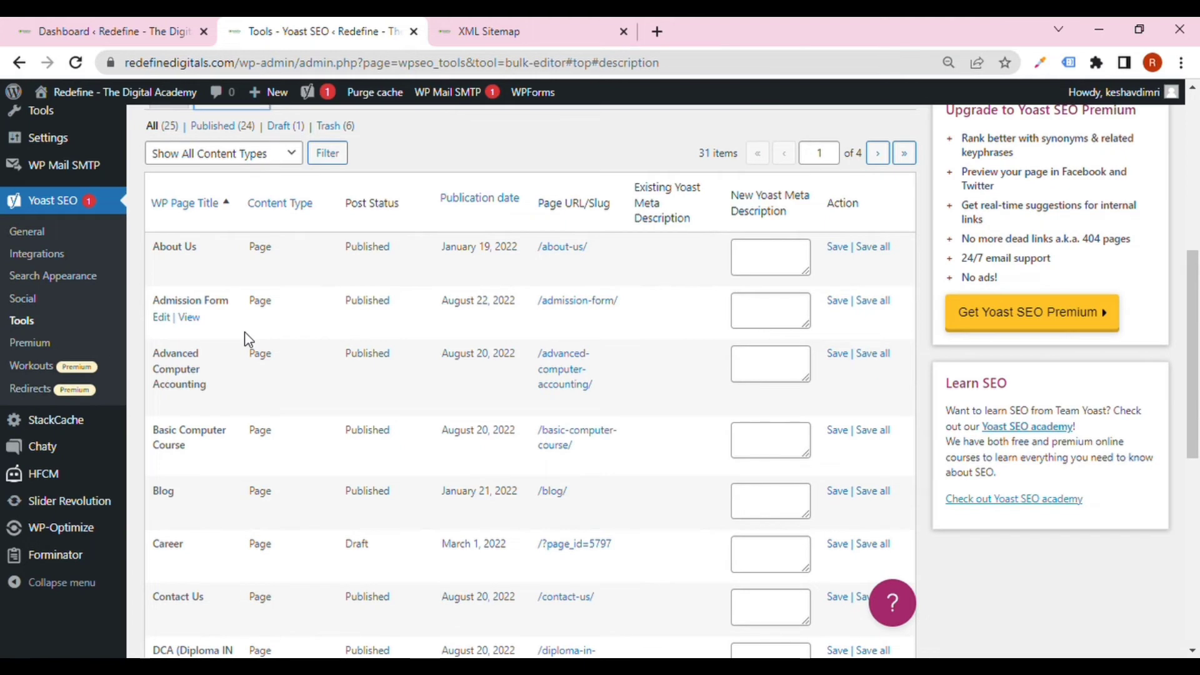
pyautogui.scroll(1, 245, 331)
pyautogui.click(785, 345)
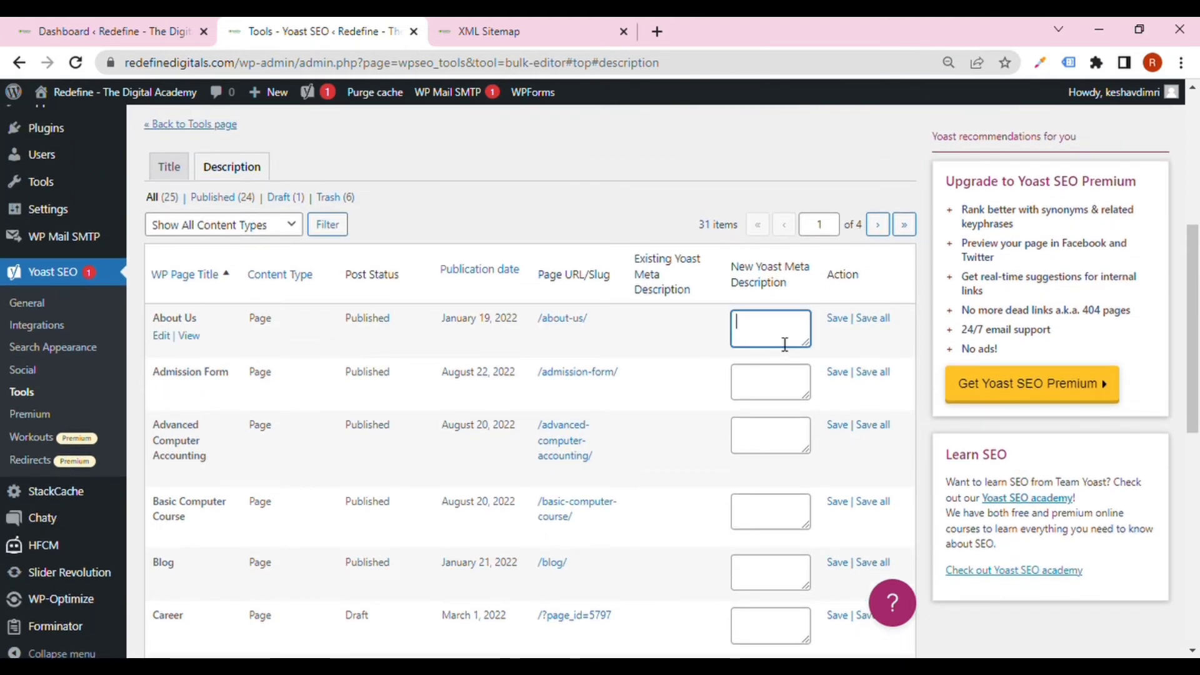
pyautogui.scroll(-3, 778, 342)
pyautogui.scroll(-6, 778, 344)
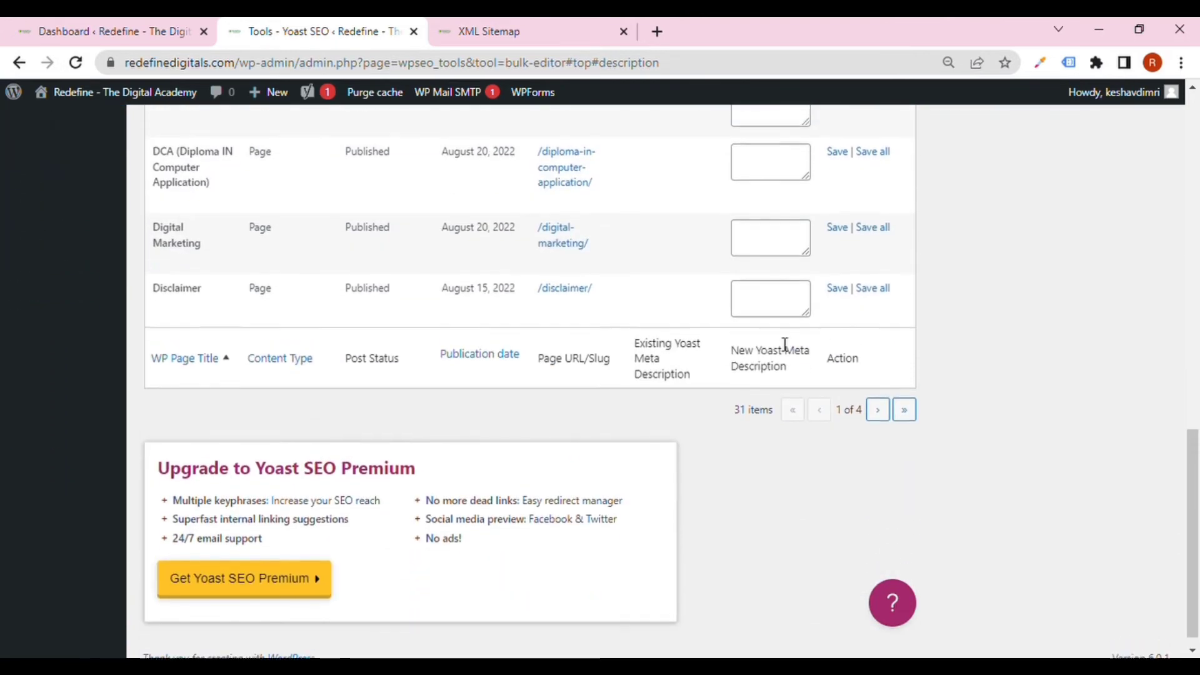
pyautogui.scroll(7, 785, 343)
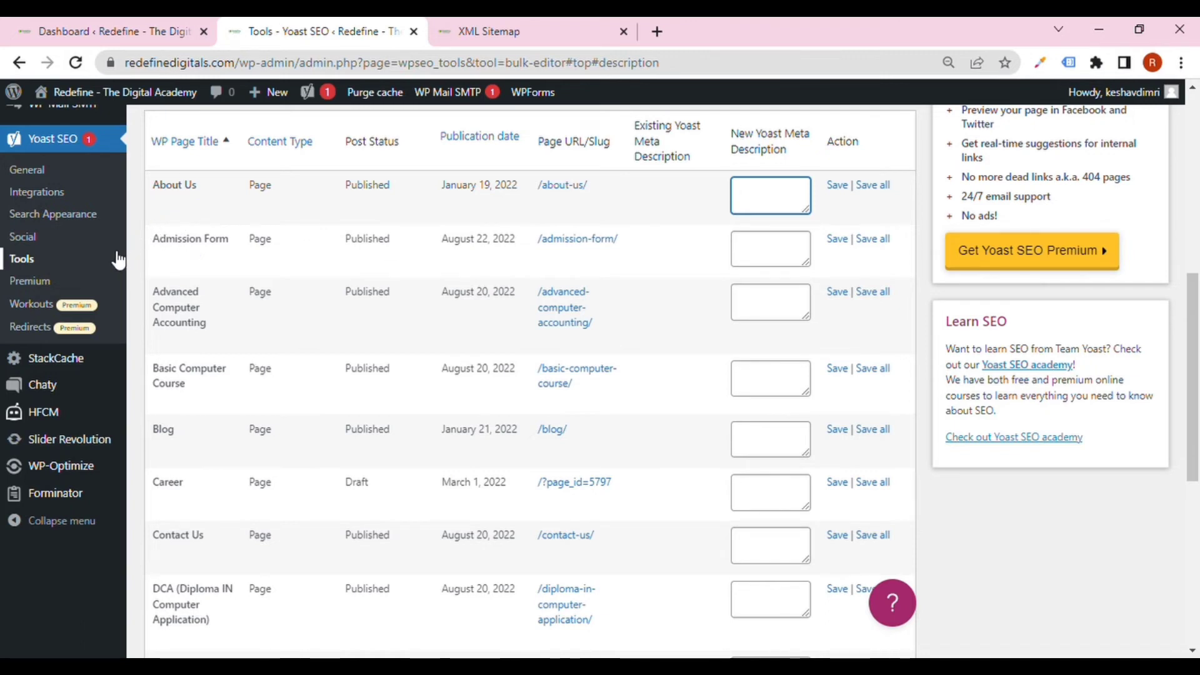
# Step: Open Yoast's Premium page, reloading it if needed, and examine its features, including redirect manager, synonyms and keyphrases, social previews and support
pyautogui.click(52, 282)
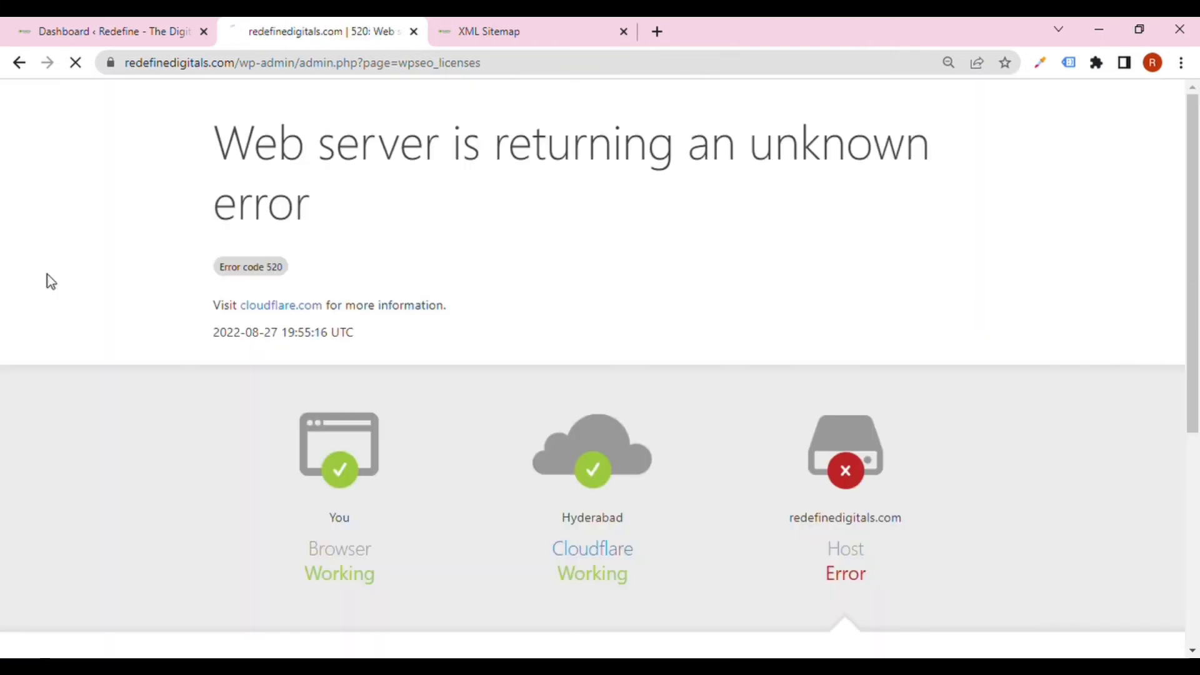
pyautogui.press('F5')
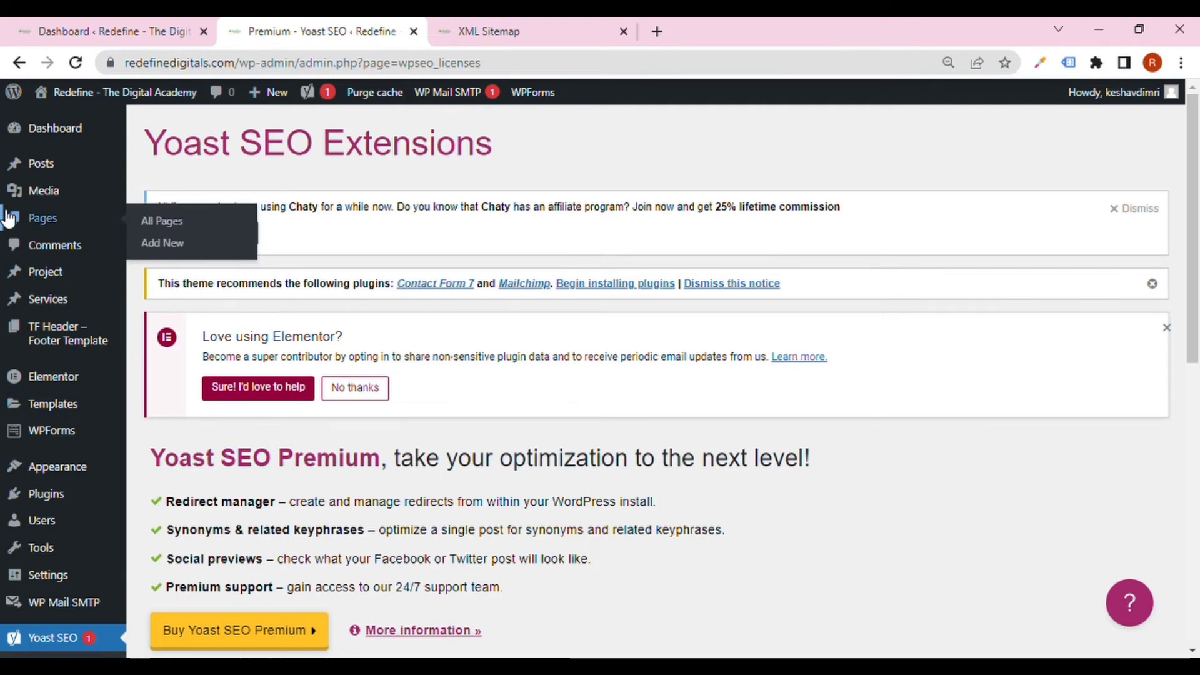
pyautogui.scroll(-3, 250, 350)
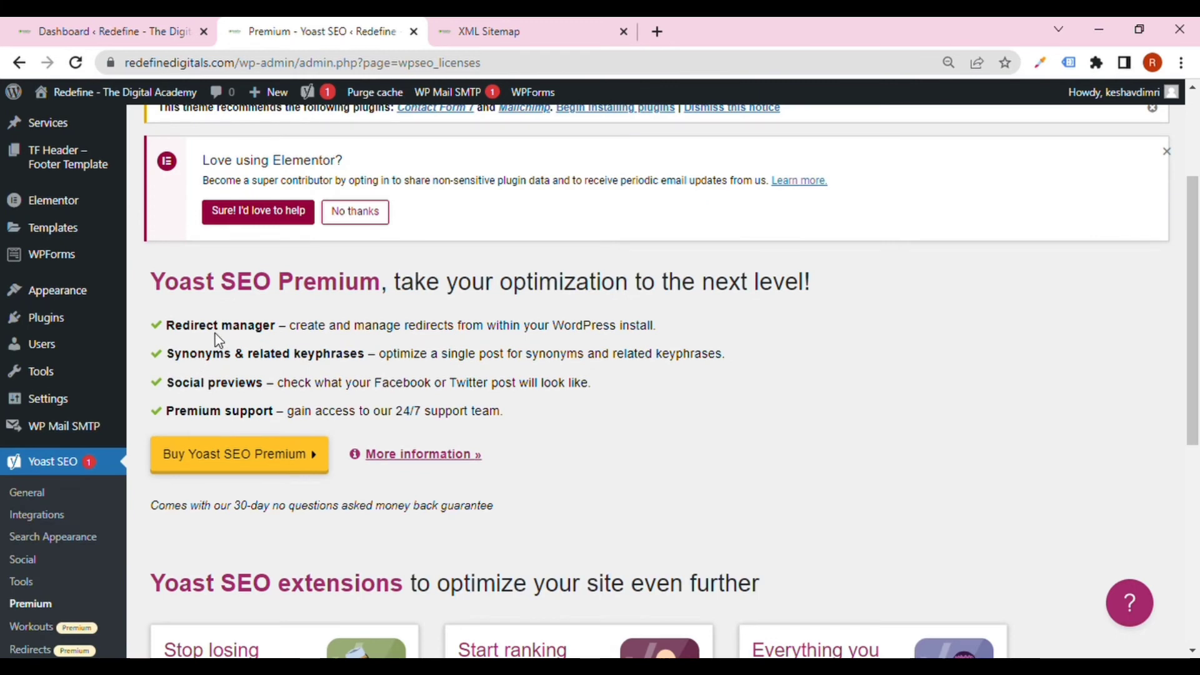
pyautogui.moveTo(194, 327); pyautogui.dragTo(167, 325)
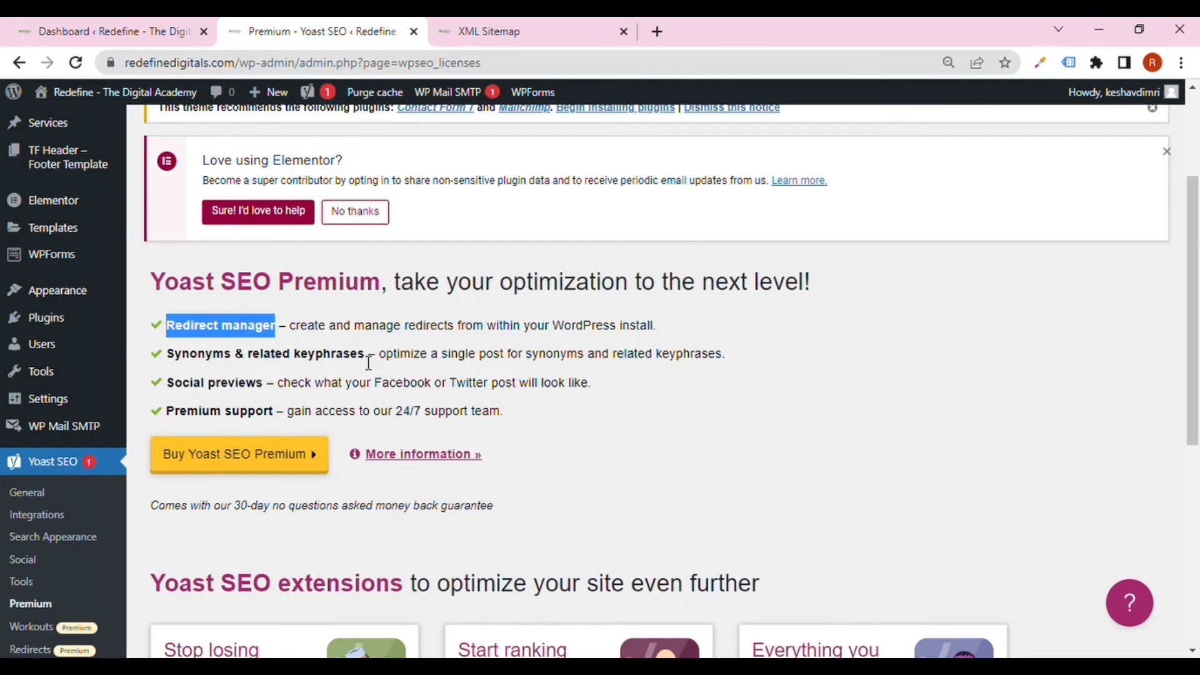
pyautogui.moveTo(358, 353); pyautogui.dragTo(213, 363)
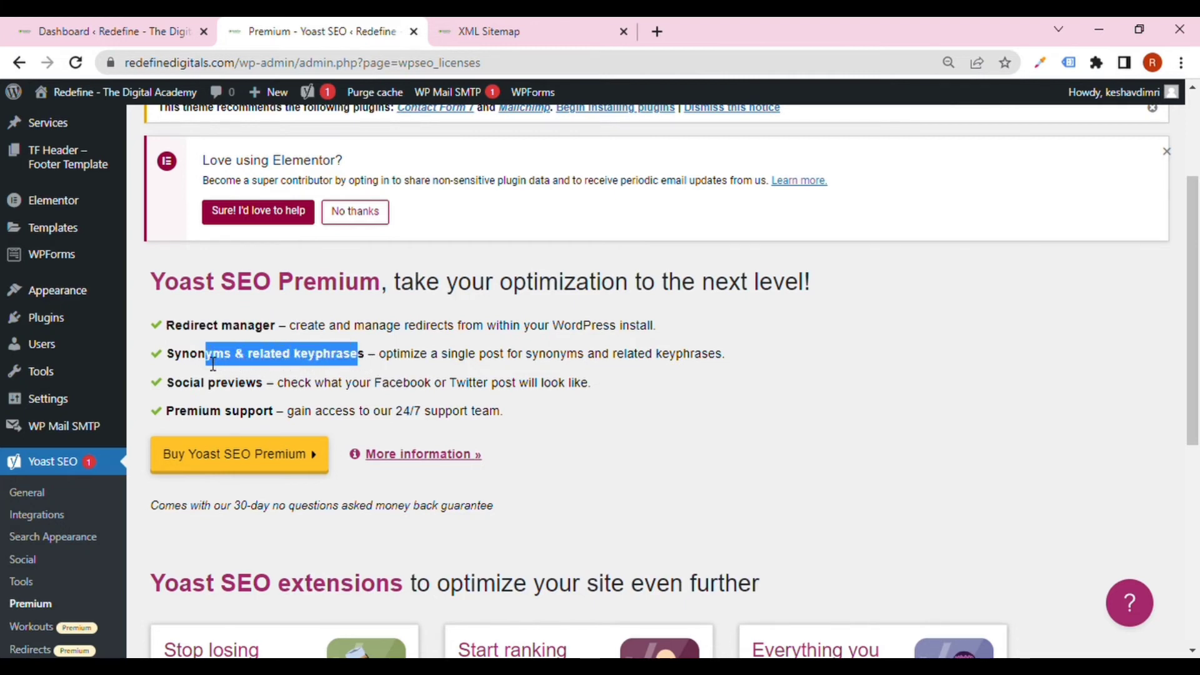
pyautogui.scroll(-2, 231, 350)
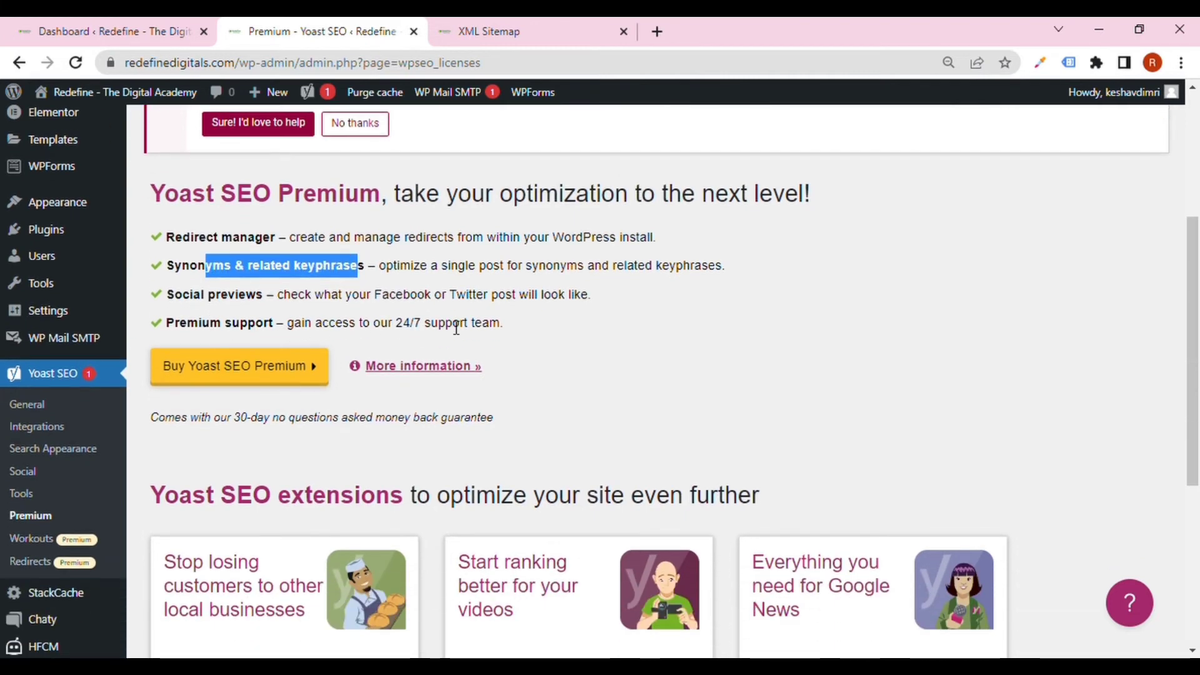
pyautogui.moveTo(533, 338); pyautogui.dragTo(154, 216)
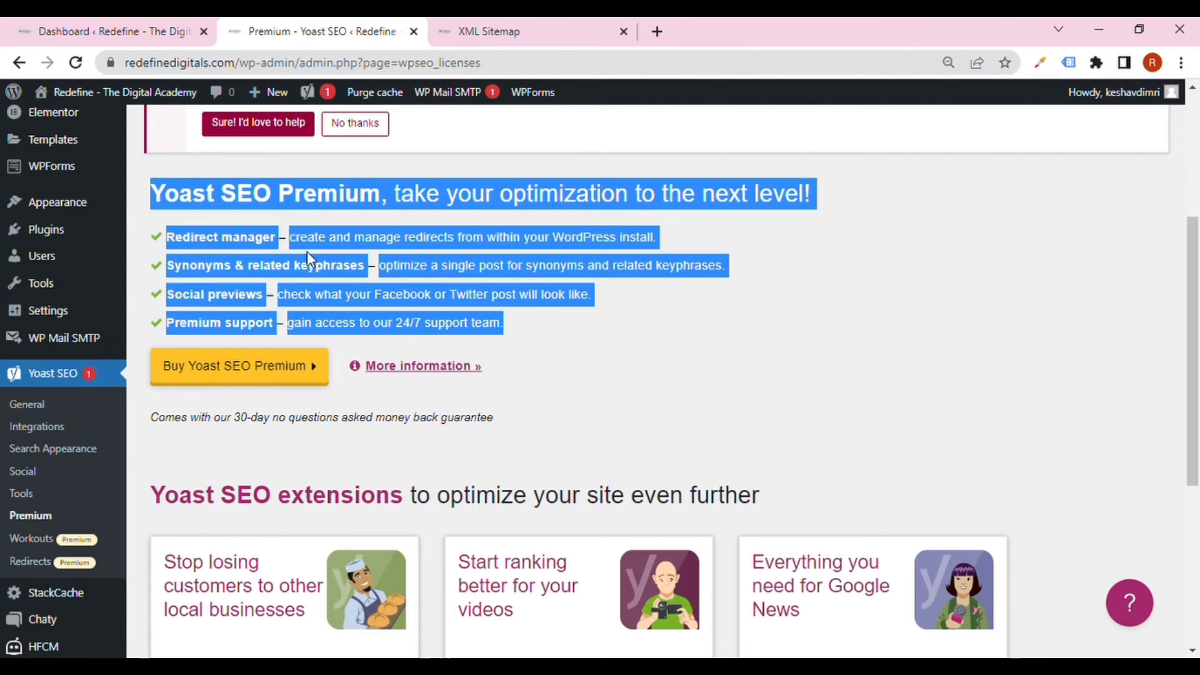
# Step: Open a new browser tab ready for entering a web search
pyautogui.hotkey('ctrl', 't')
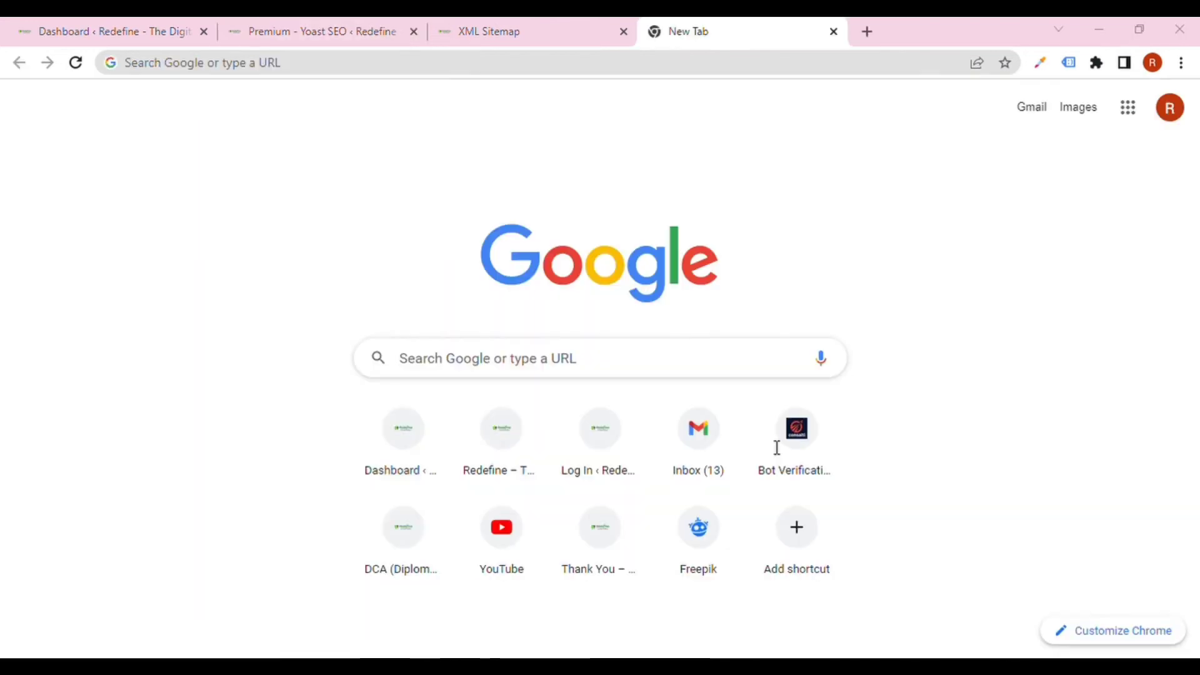
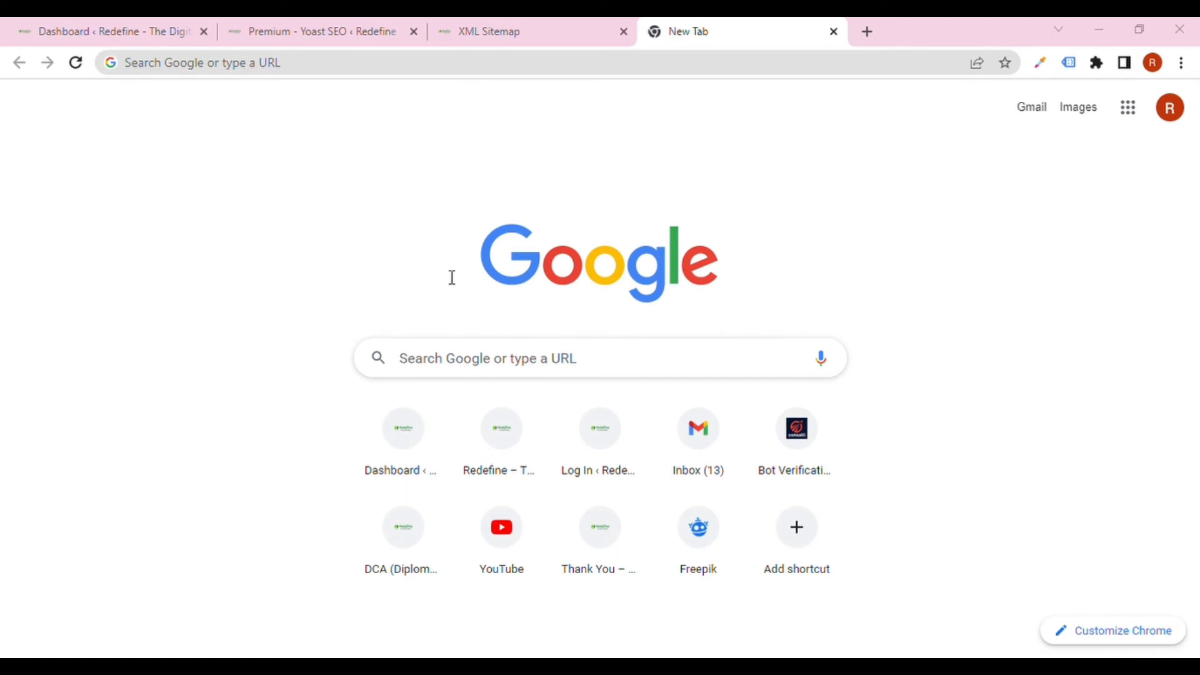
pyautogui.click(364, 72)
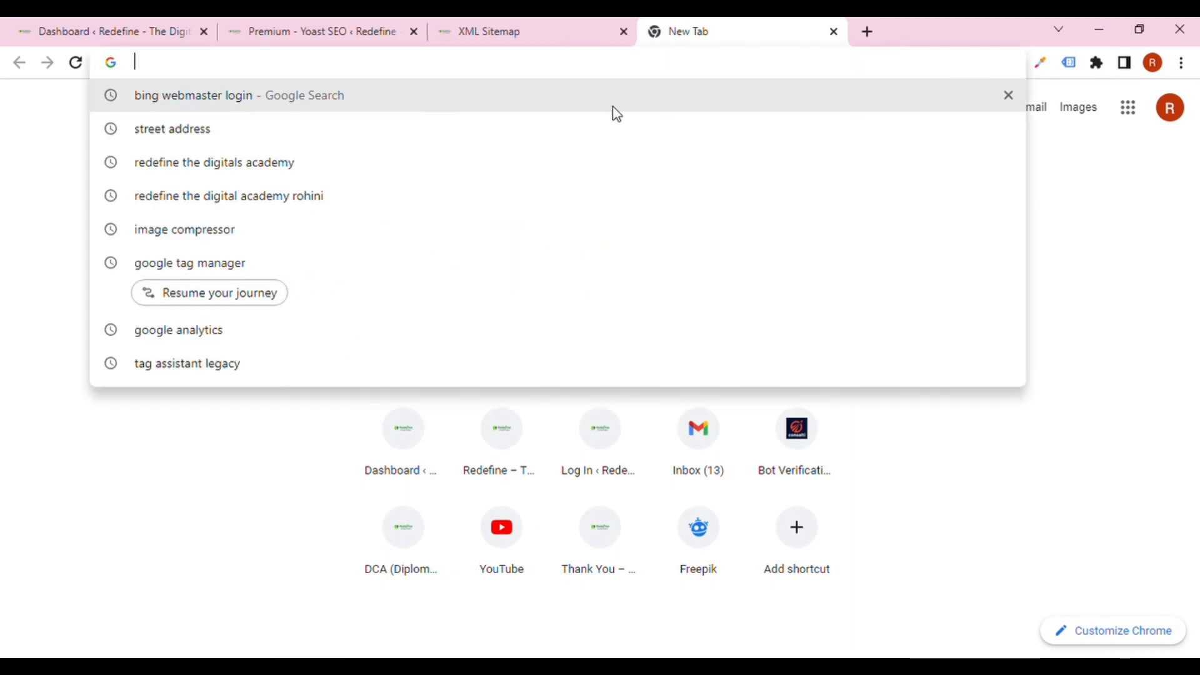
pyautogui.write('searc')
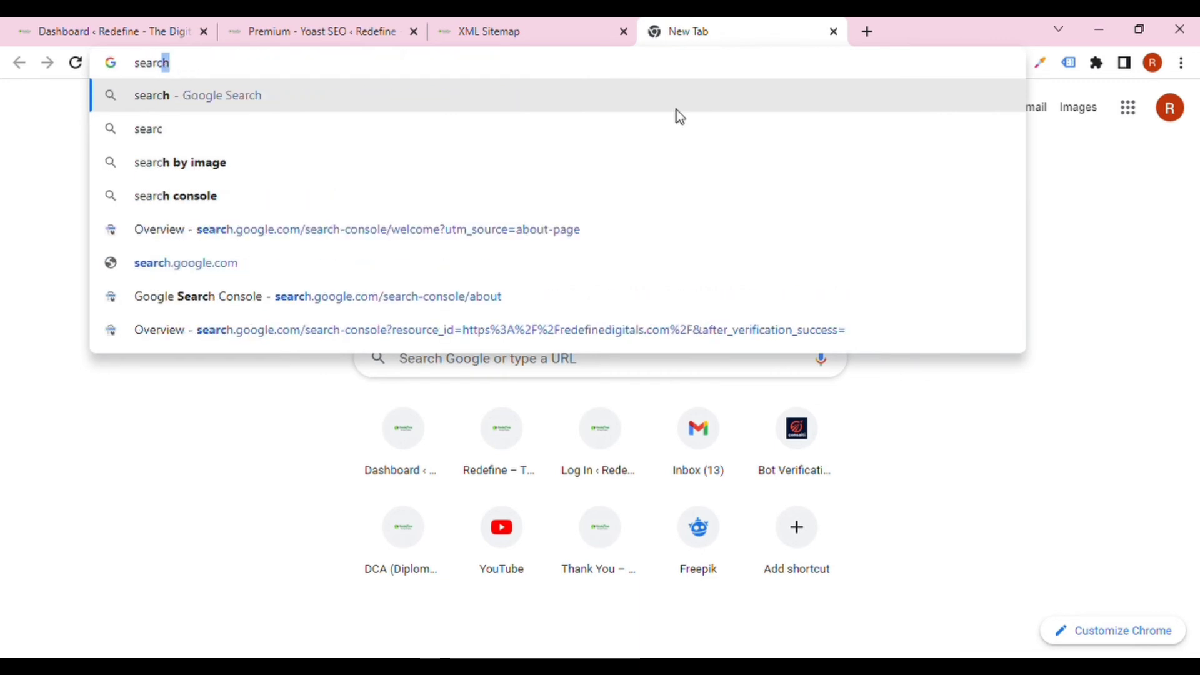
pyautogui.press('Down')
pyautogui.press('Down')
pyautogui.press('Down')
pyautogui.press('Down')
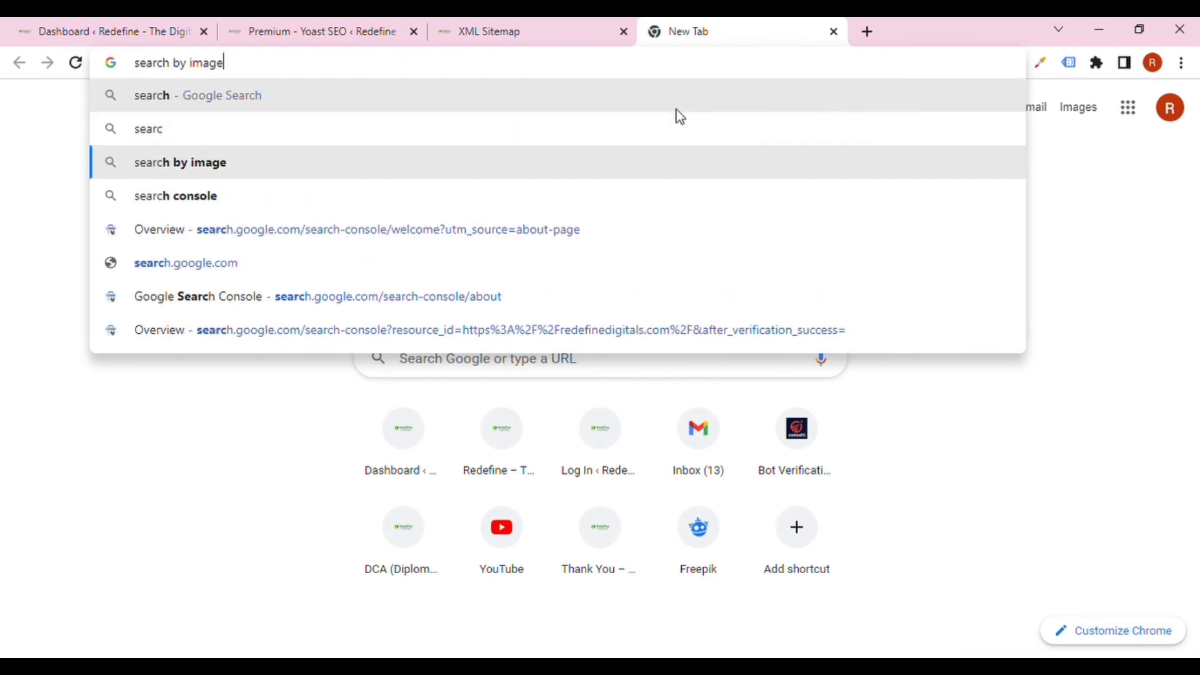
pyautogui.press('Up')
pyautogui.press('Up')
pyautogui.press('Up')
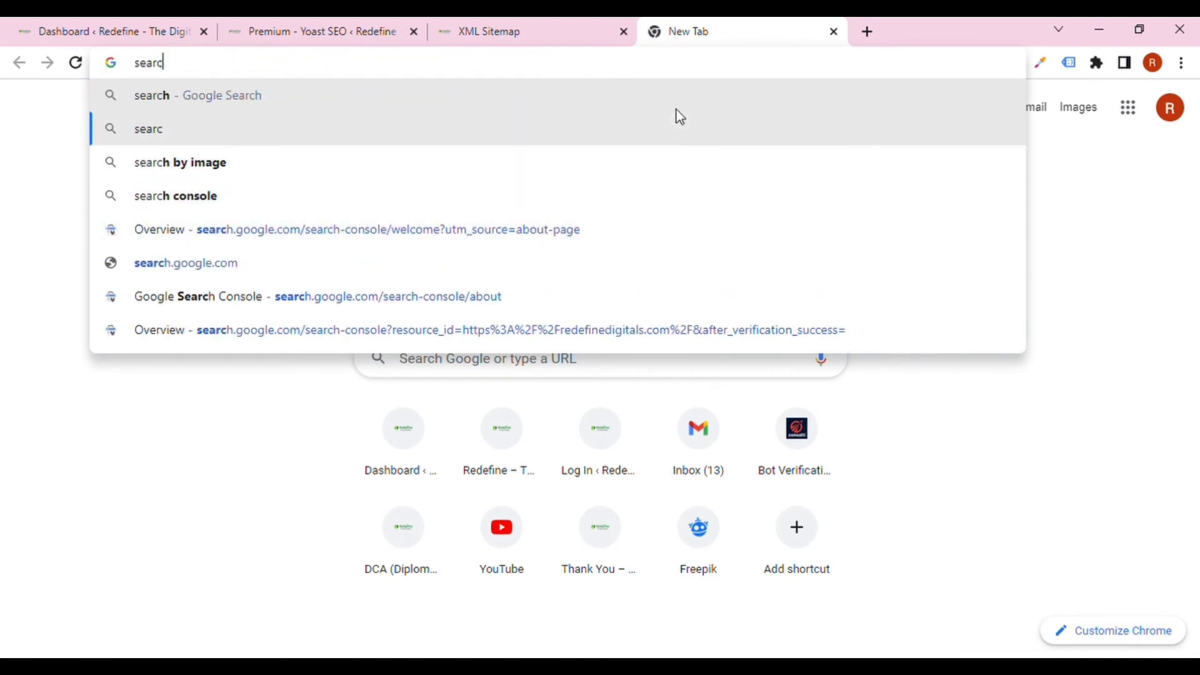
pyautogui.press('BackSpace')
pyautogui.press('BackSpace')
pyautogui.press('BackSpace')
pyautogui.press('BackSpace')
pyautogui.press('BackSpace')
# Step: Search Google for "google search console"
pyautogui.write('google an')
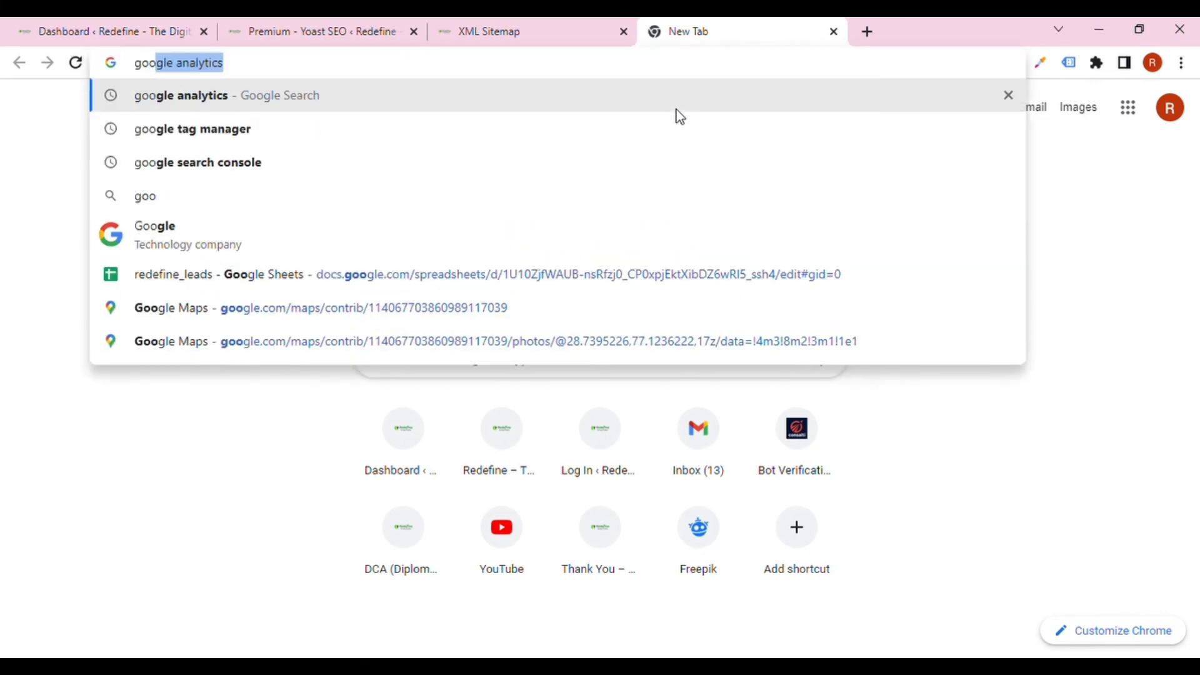
pyautogui.write('al')
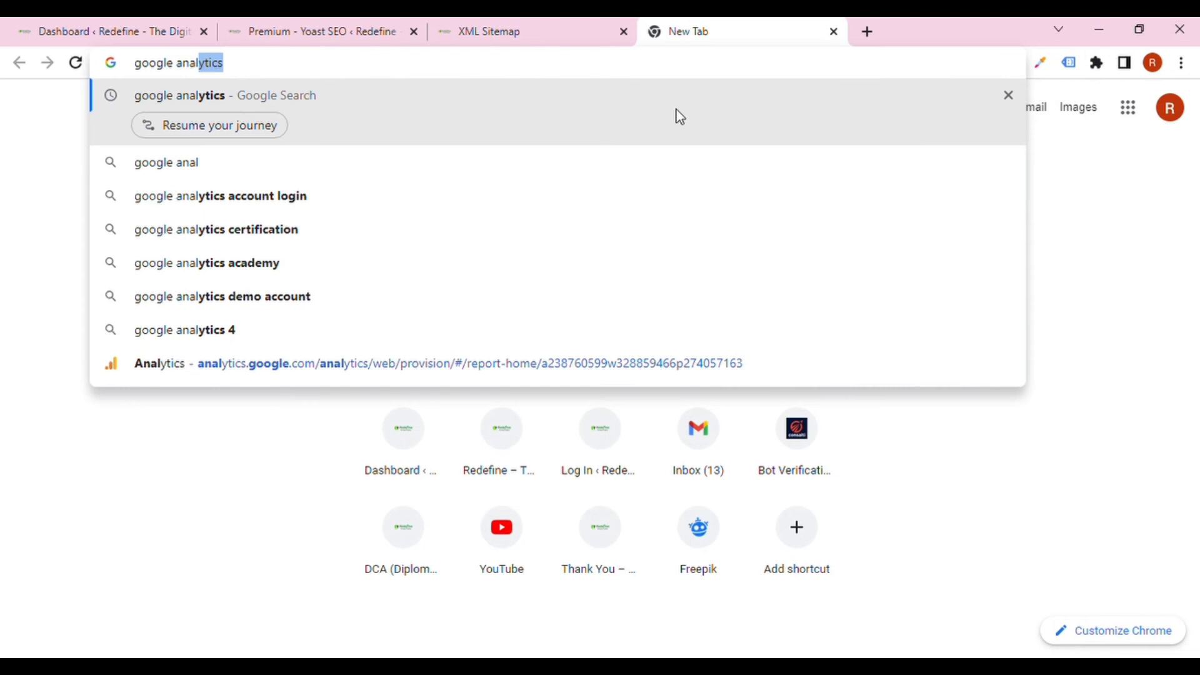
pyautogui.press('BackSpace')
pyautogui.press('BackSpace')
pyautogui.press('BackSpace')
pyautogui.press('BackSpace')
pyautogui.press('BackSpace')
pyautogui.write('search console')
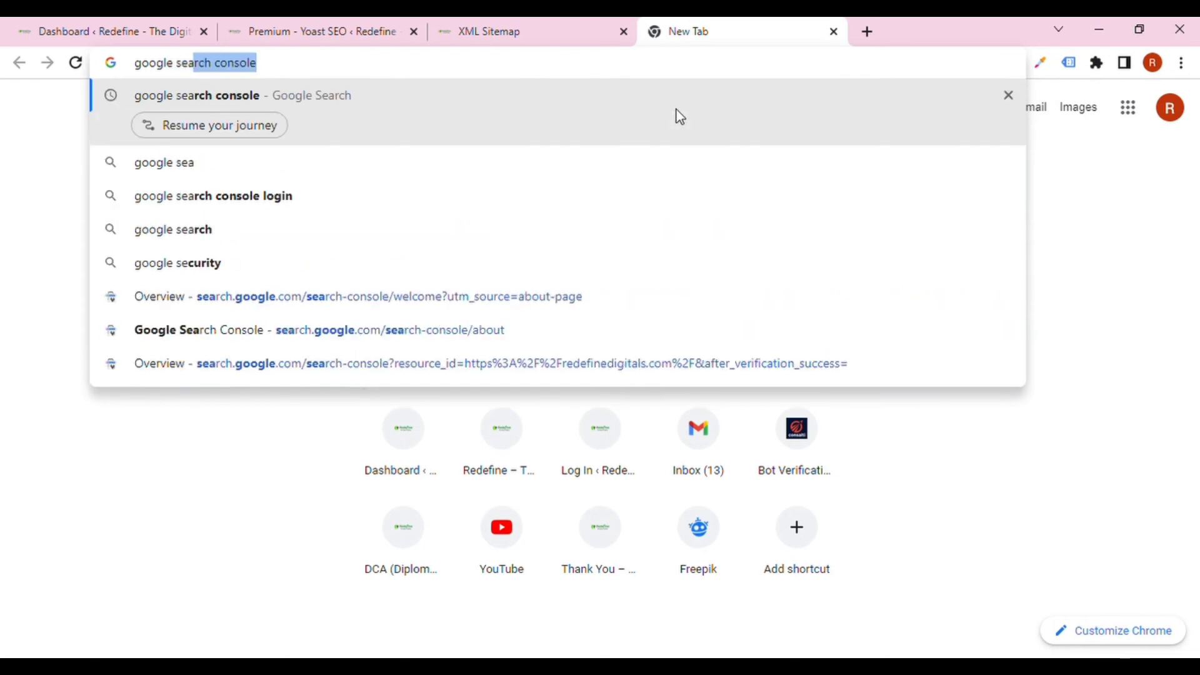
pyautogui.press('Return')
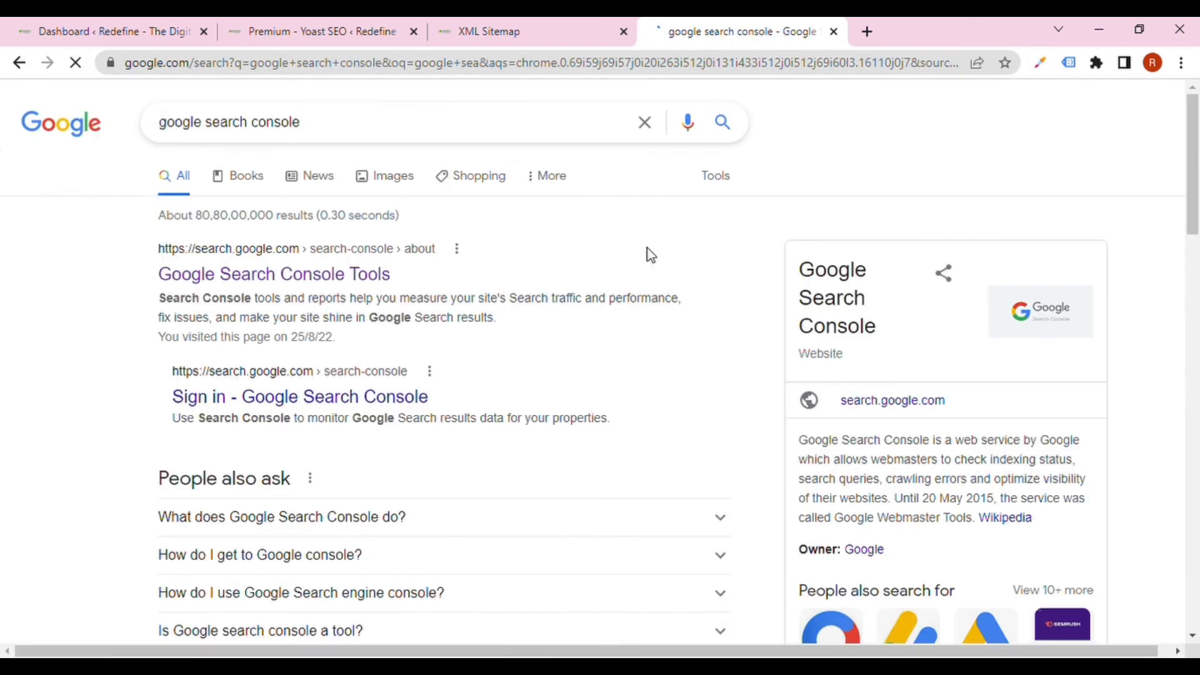
# Step: Start Google Search Console from the Google Search Console Tools result and open the Sitemaps page for redefinedigitals.com
pyautogui.click(356, 272)
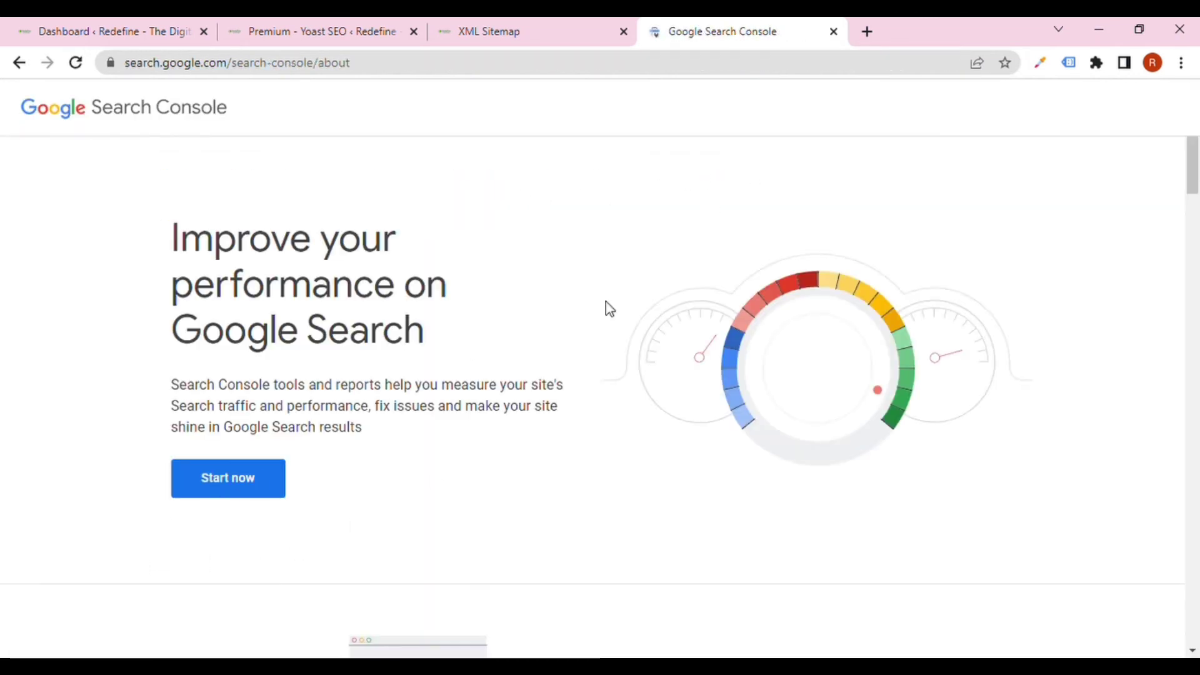
pyautogui.click(263, 486)
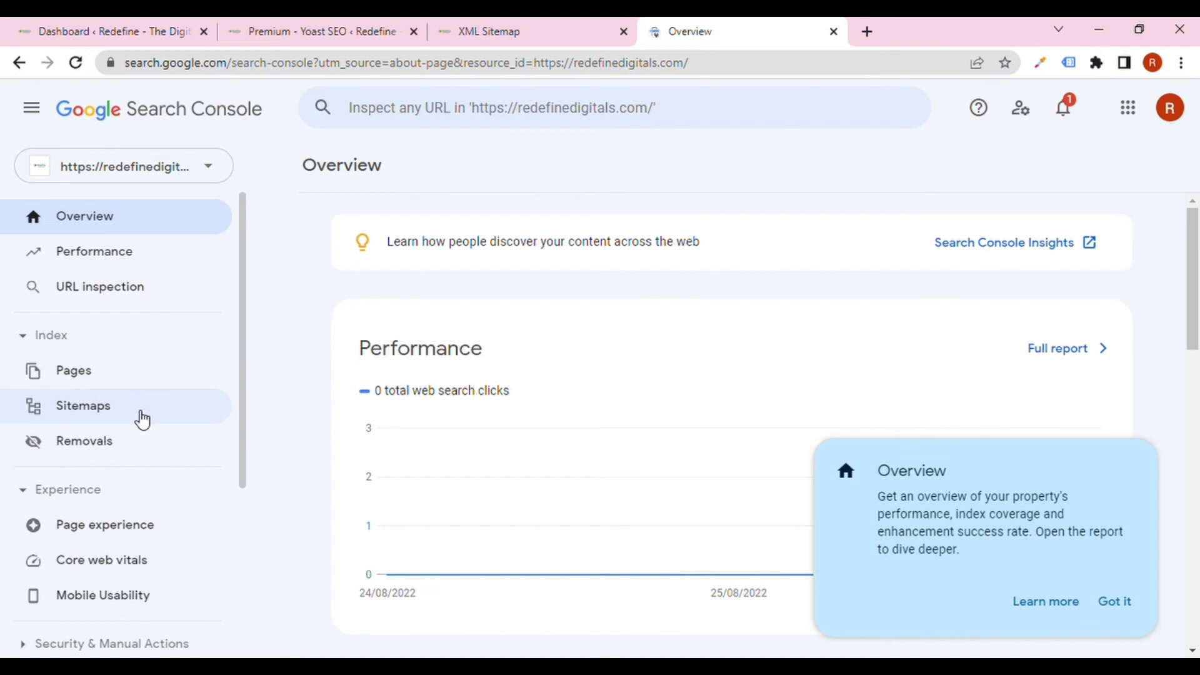
pyautogui.click(142, 419)
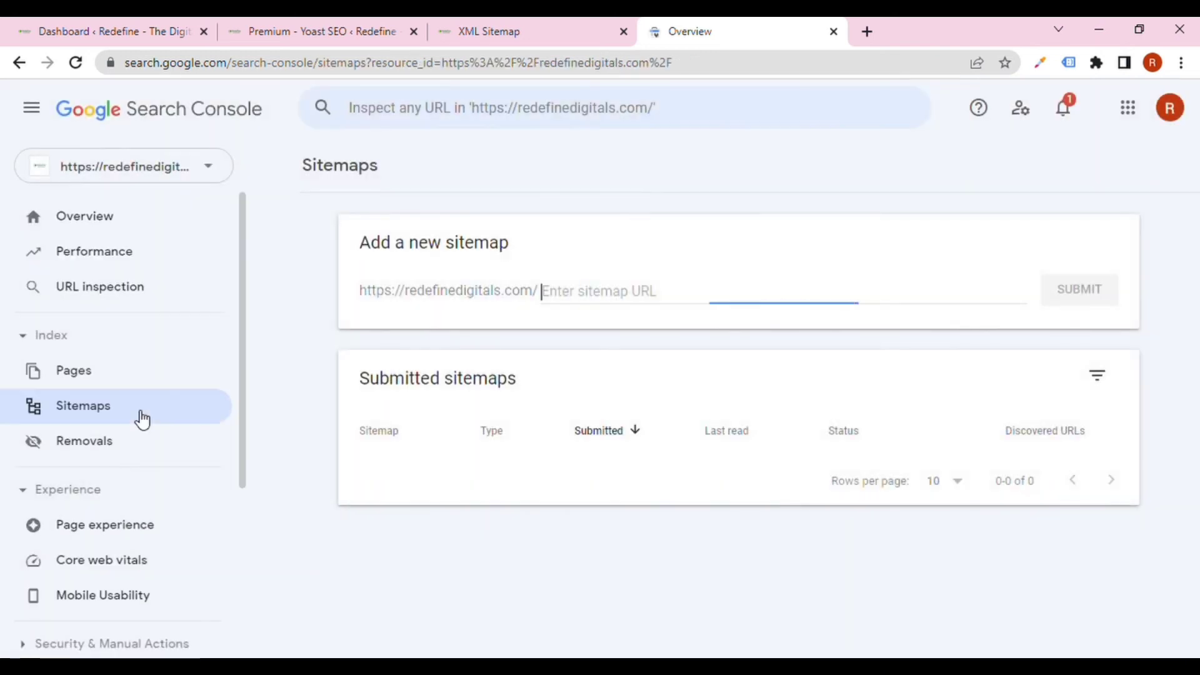
# Step: Check the address of the already open XML Sitemap page, close that page and open a new browser tab
pyautogui.click(473, 28)
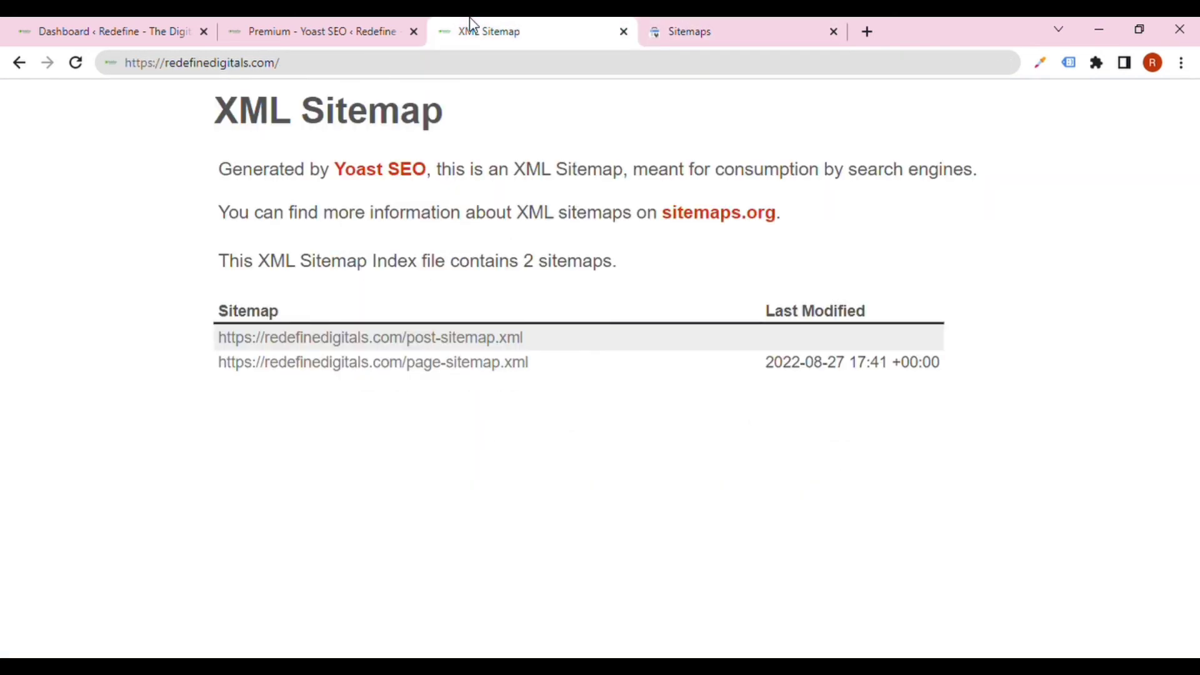
pyautogui.click(425, 74)
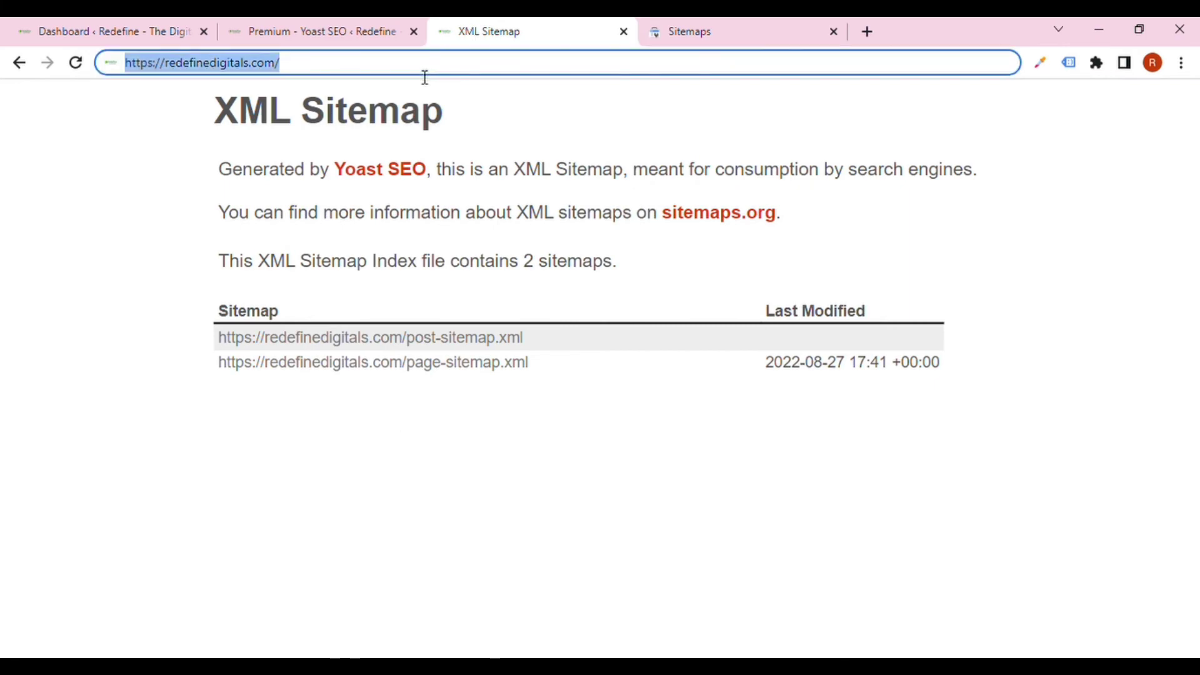
pyautogui.click(624, 32)
pyautogui.click(655, 30)
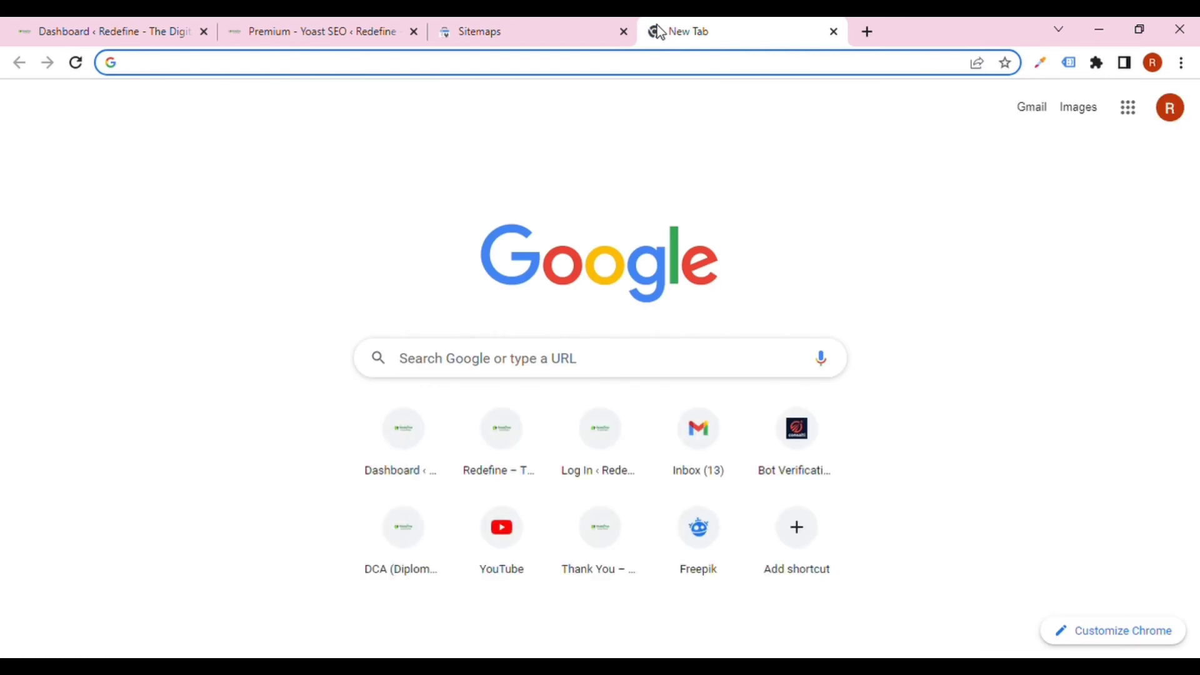
# Step: Load redefinedigitals.com/sitemap.xml and examine the sitemap file name in the page's address
pyautogui.write('redefinedigitals.com')
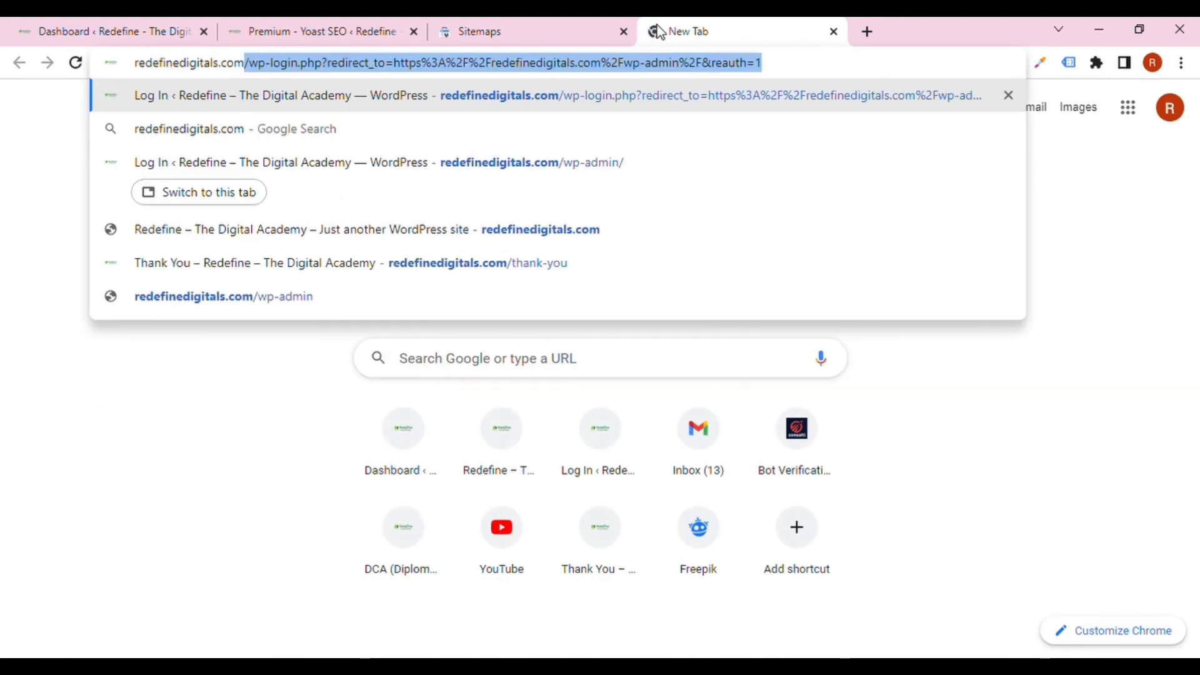
pyautogui.press('Delete')
pyautogui.write('/')
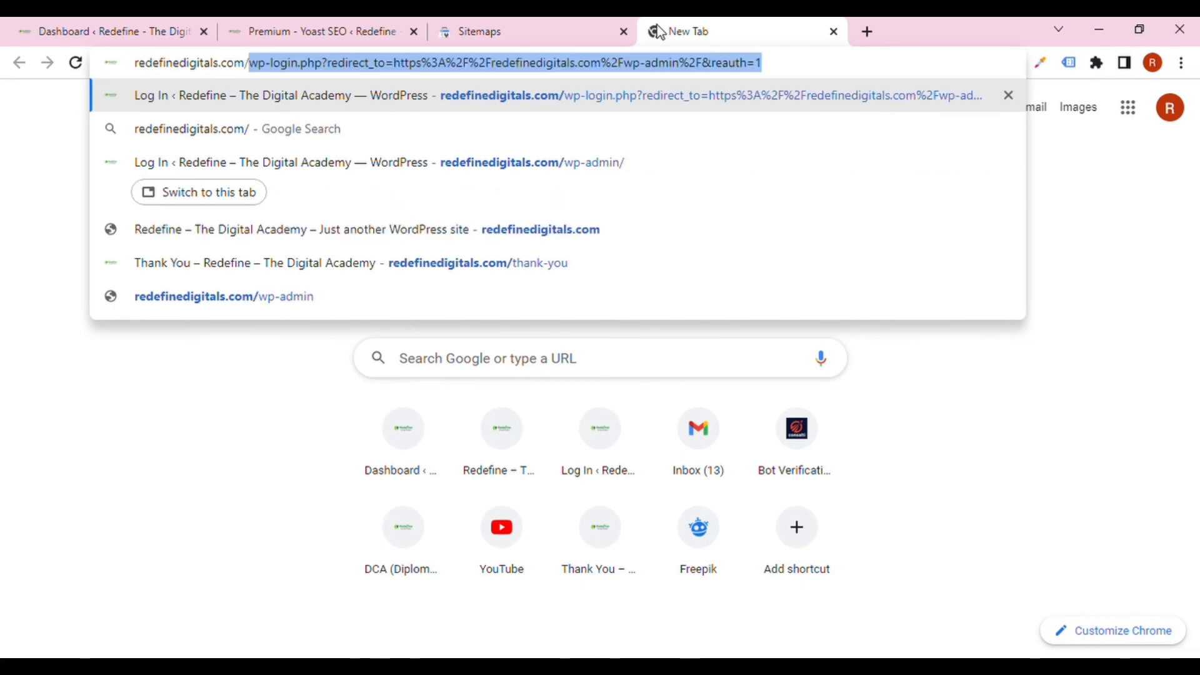
pyautogui.write('sitema')
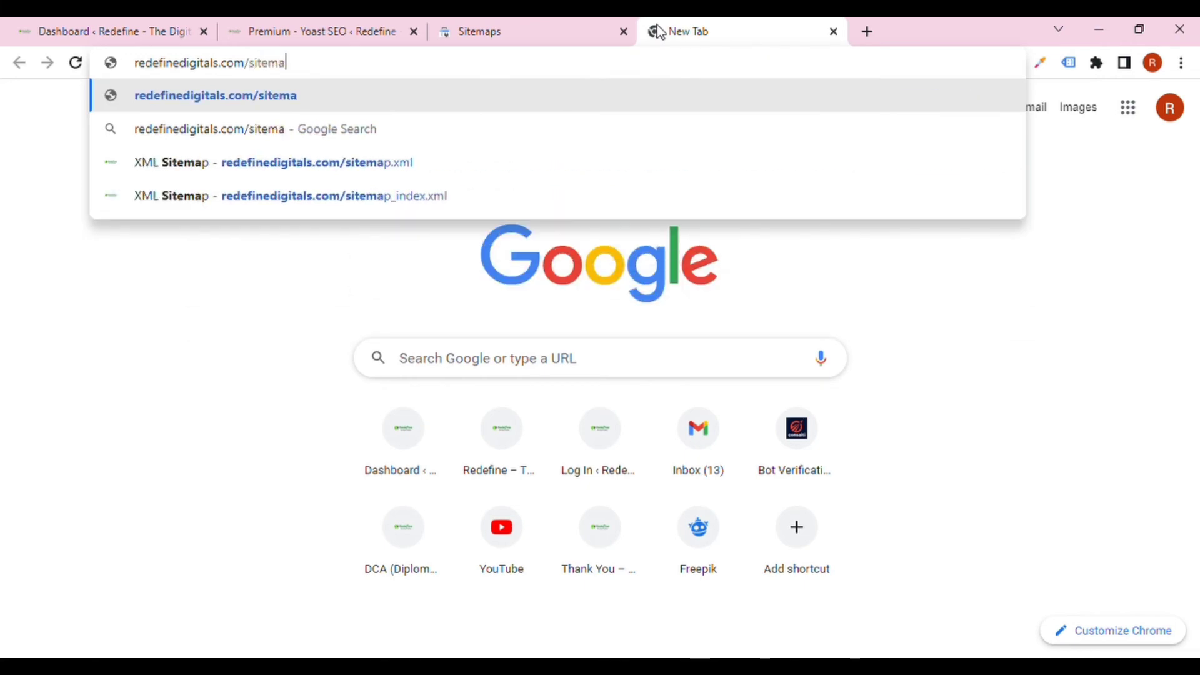
pyautogui.write('p.xml')
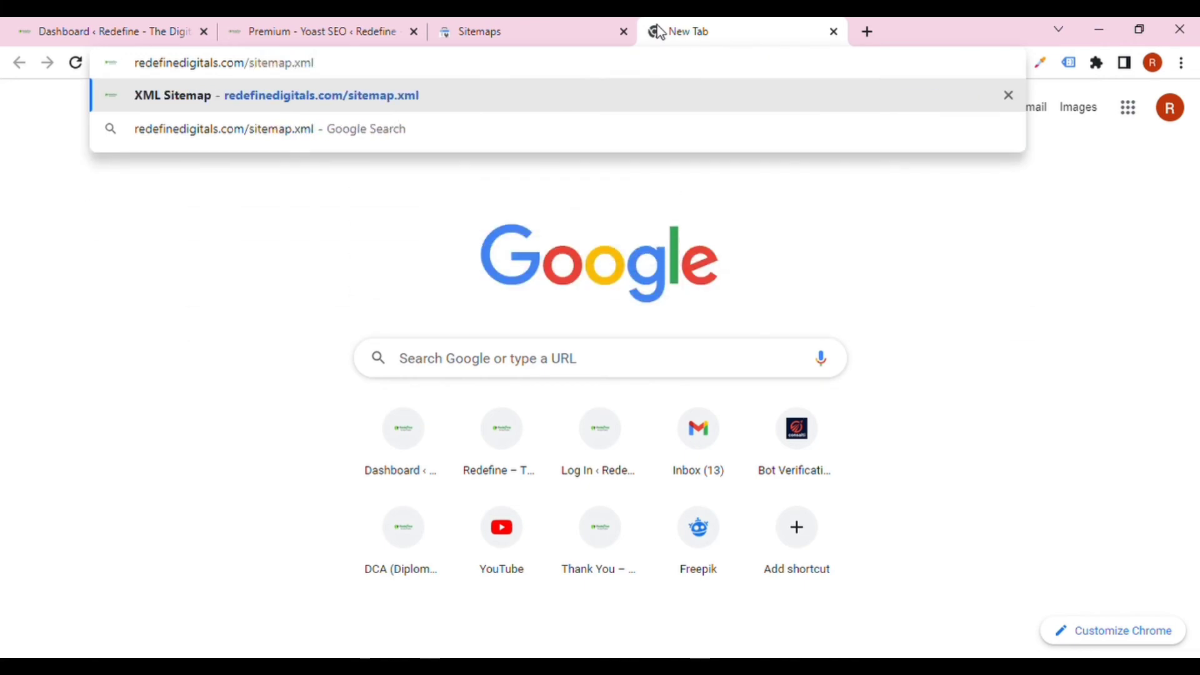
pyautogui.press('Return')
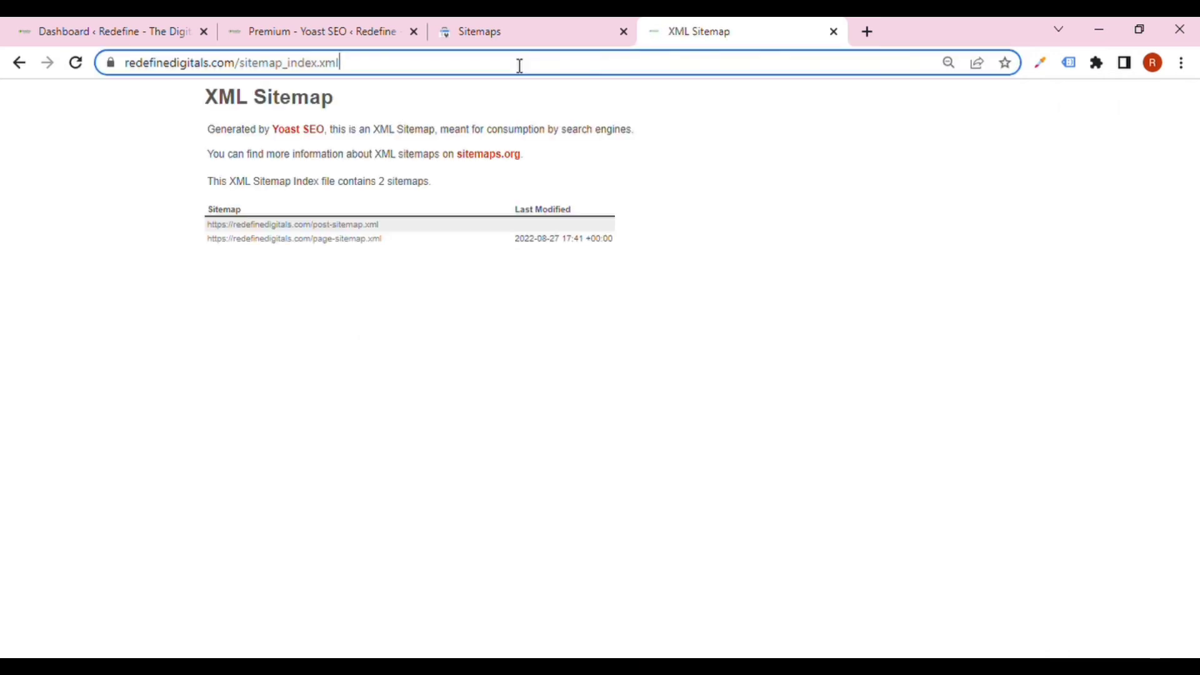
pyautogui.moveTo(342, 65); pyautogui.dragTo(245, 65)
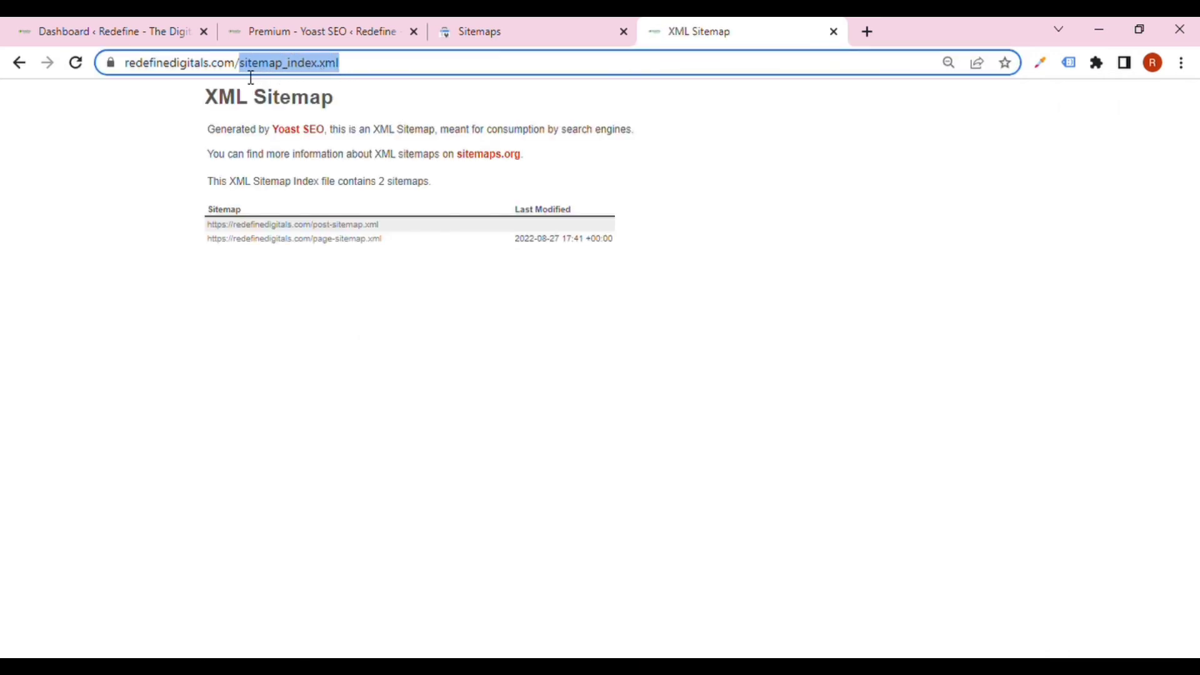
# Step: Submit sitemap.xml as a new sitemap for redefinedigitals.com in Search Console and dismiss the confirmation and the Sitemaps hint
pyautogui.click(454, 22)
pyautogui.click(615, 300)
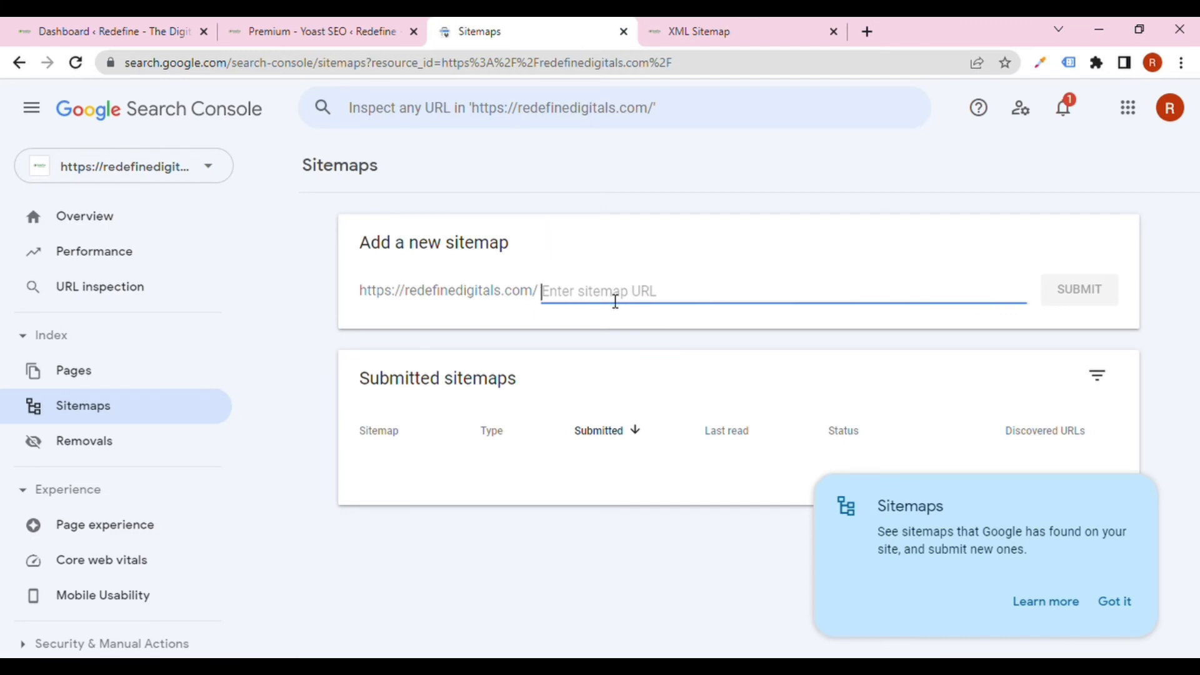
pyautogui.write('sitemap.')
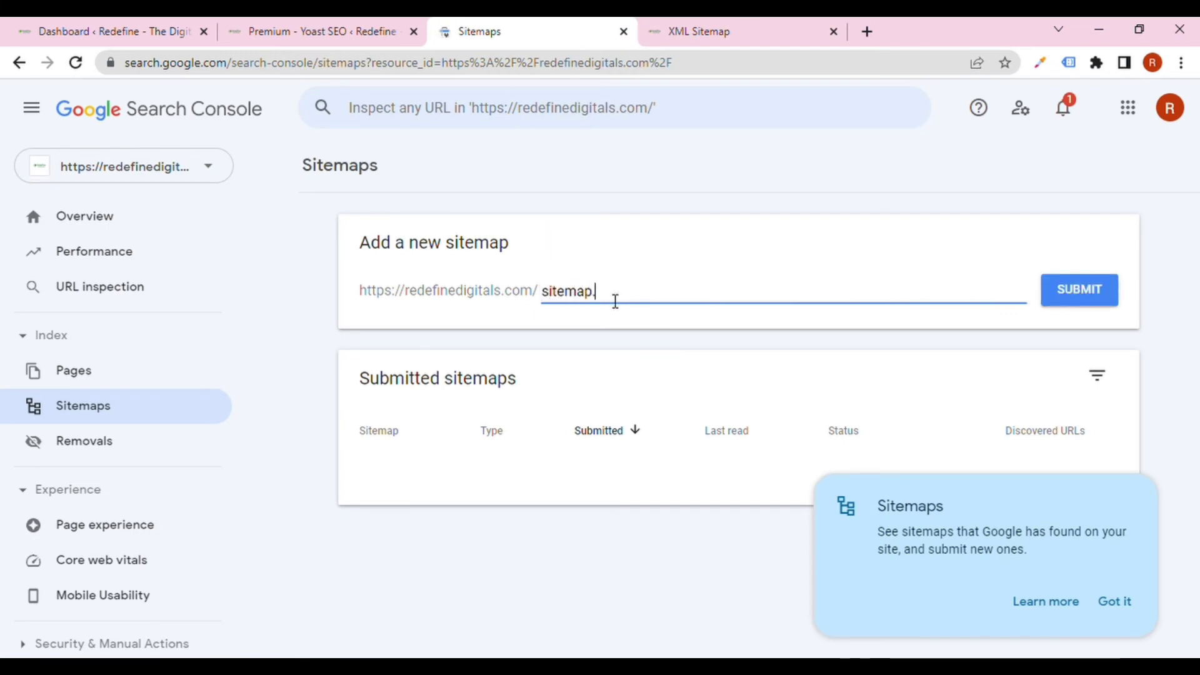
pyautogui.write('xml')
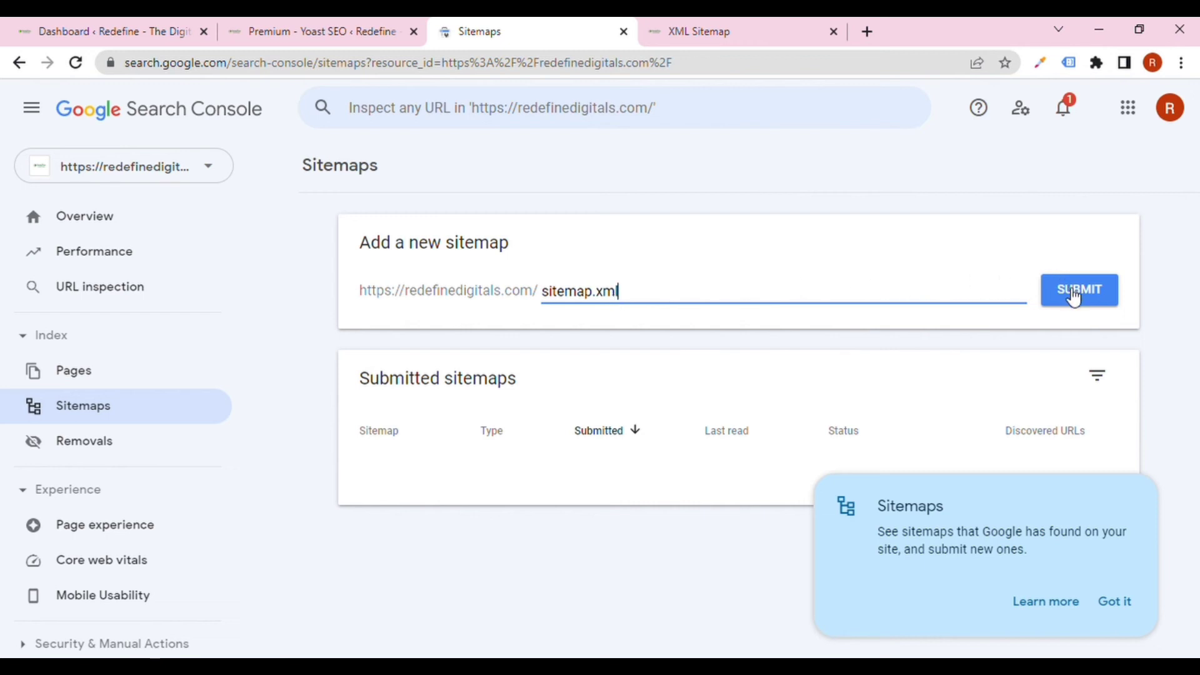
pyautogui.click(1074, 295)
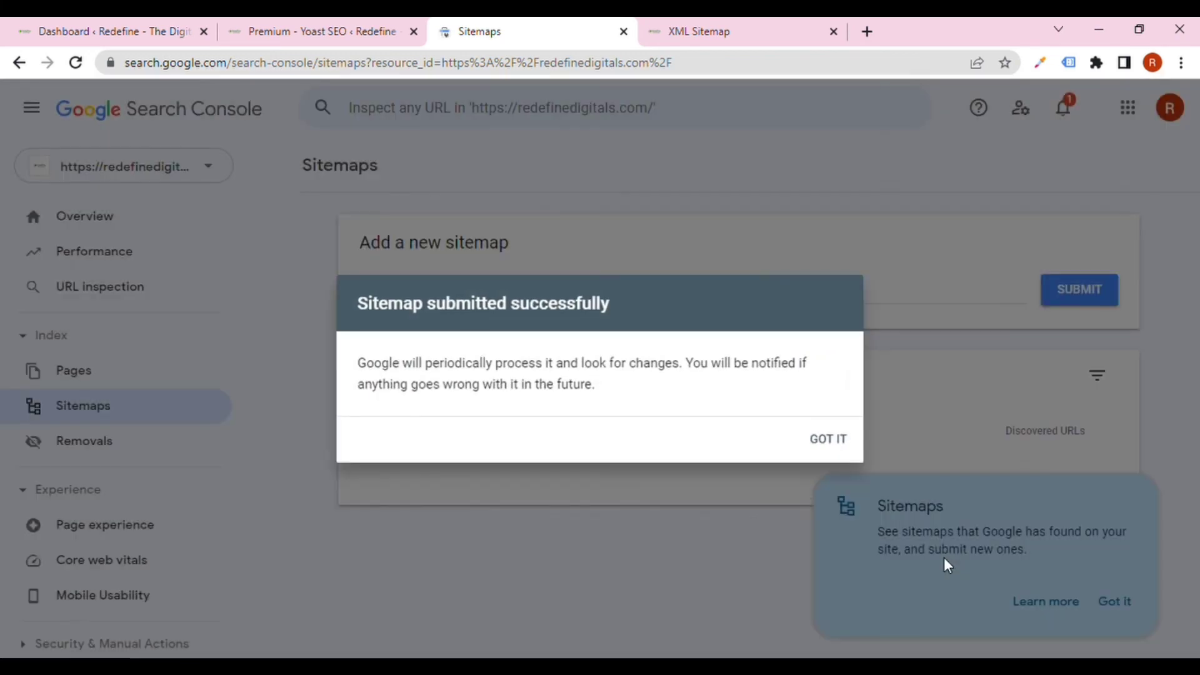
pyautogui.click(828, 439)
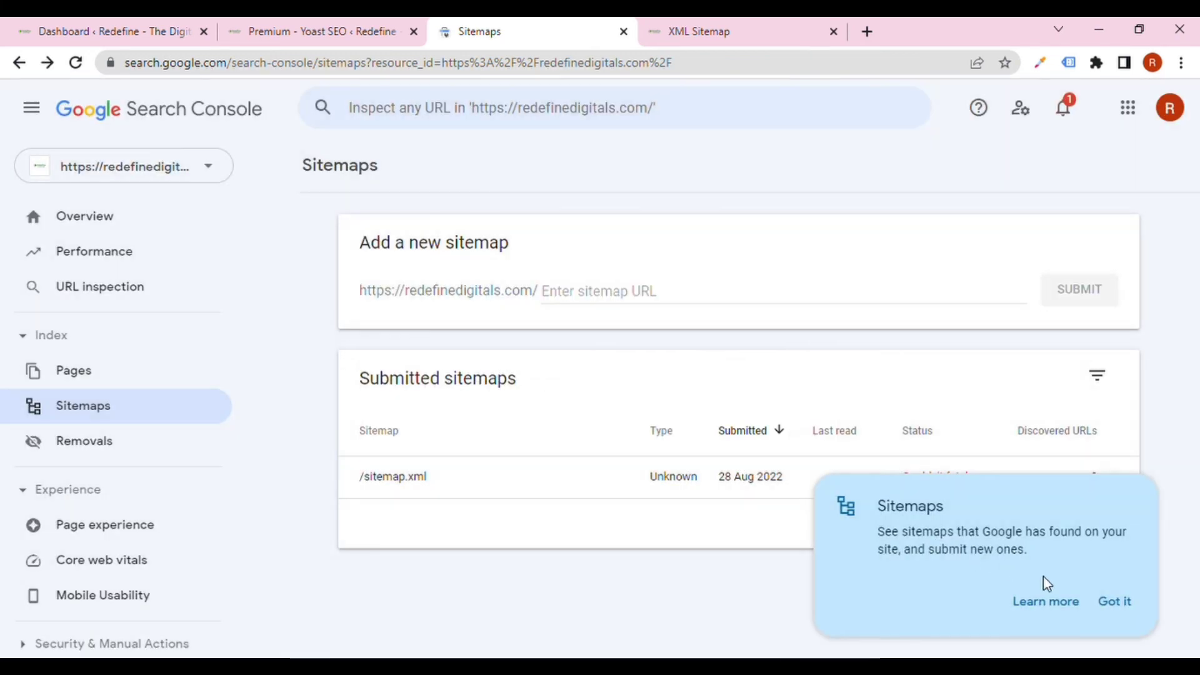
pyautogui.click(1117, 614)
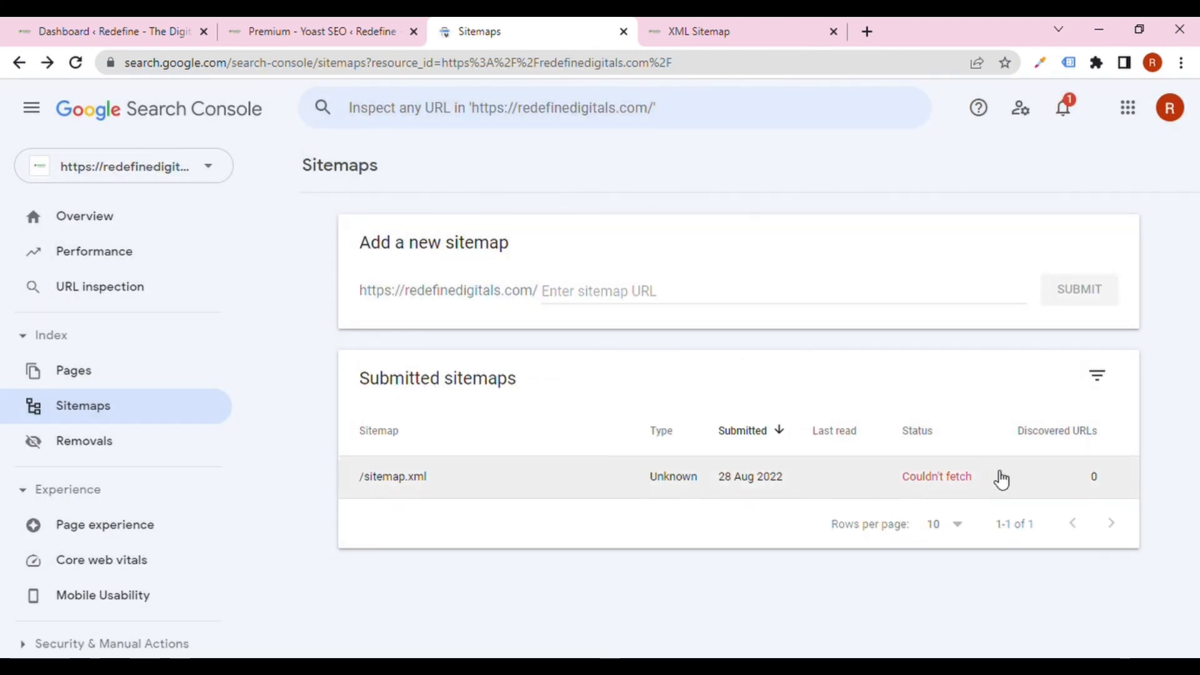
# Step: Check the details of the submitted sitemap.xml and copy the file name sitemap_index.xml from the open XML Sitemap page's address
pyautogui.moveTo(996, 477); pyautogui.dragTo(889, 470)
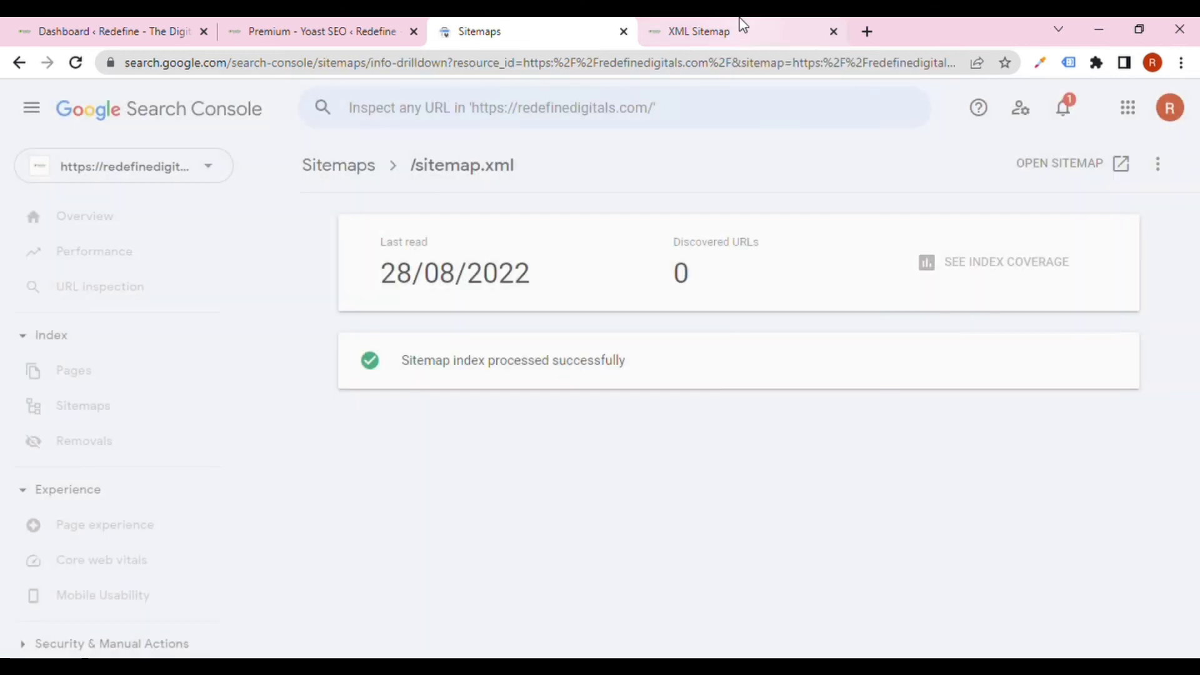
pyautogui.click(347, 170)
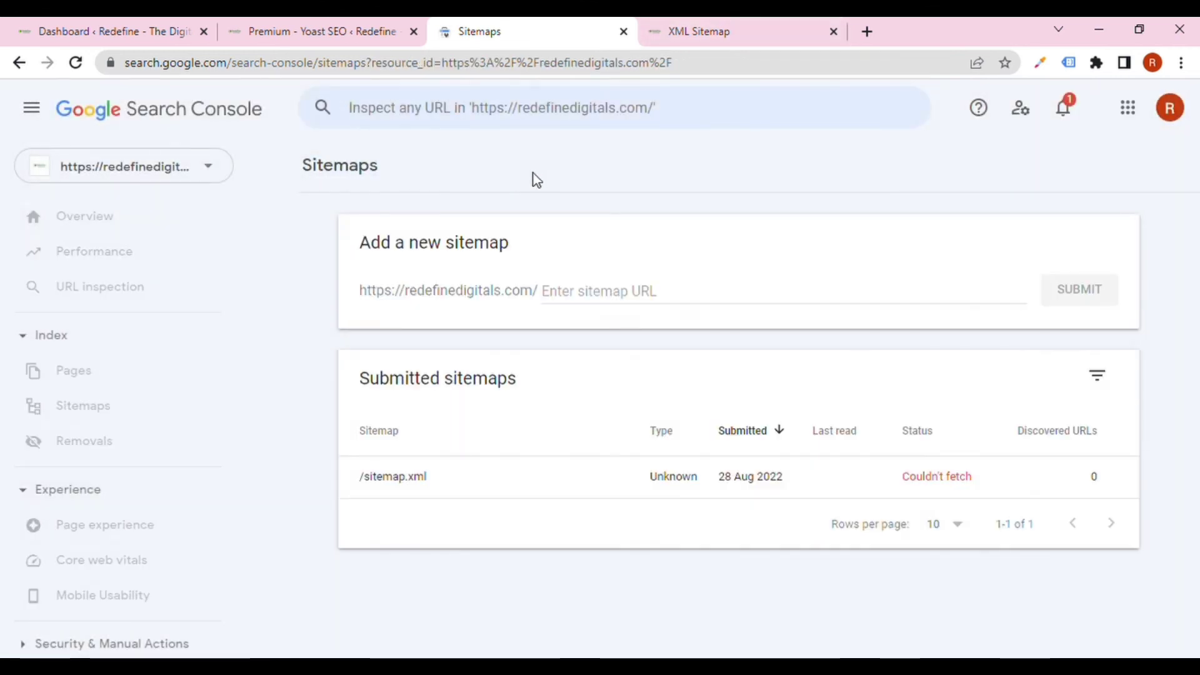
pyautogui.click(707, 25)
pyautogui.moveTo(438, 68); pyautogui.dragTo(289, 69)
pyautogui.hotkey('ctrl', 'c')
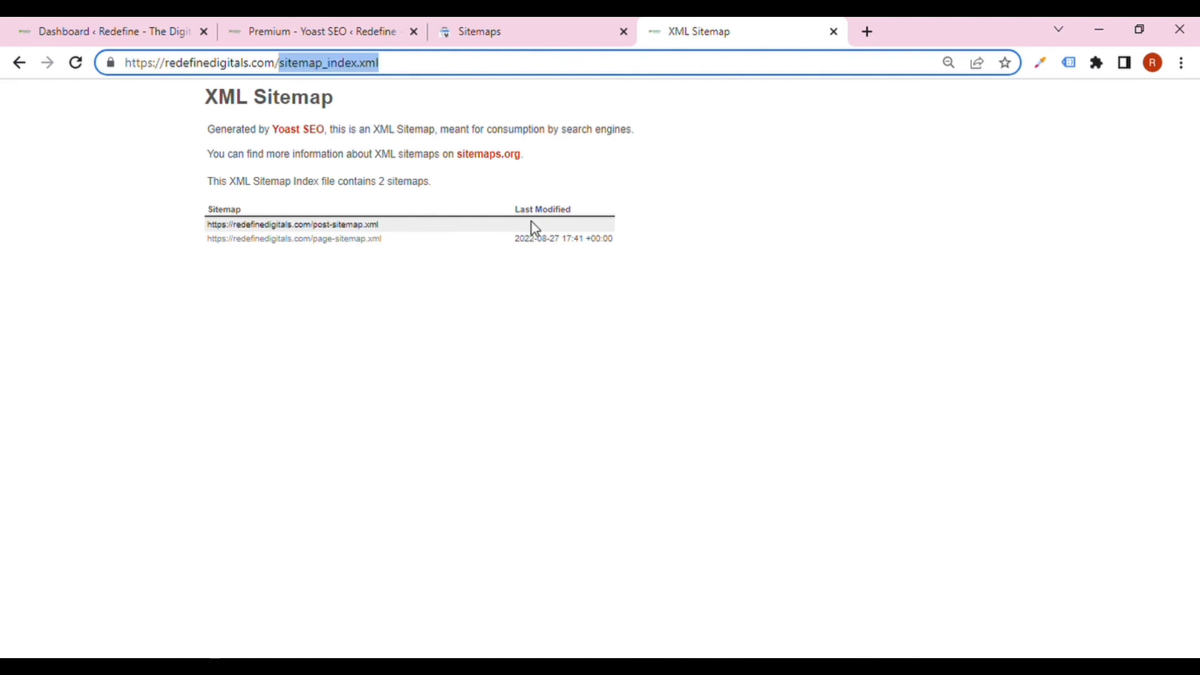
# Step: Submit sitemap_index.xml as a new sitemap for redefinedigitals.com in Search Console and dismiss the confirmation
pyautogui.click(542, 20)
pyautogui.click(549, 294)
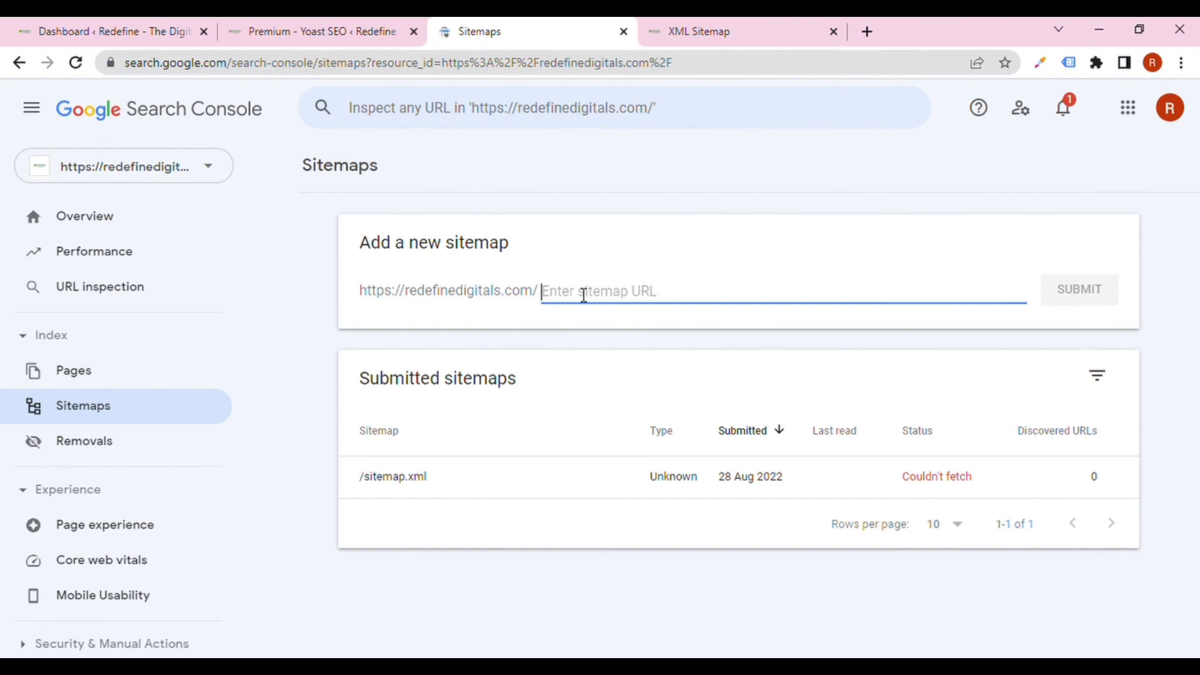
pyautogui.hotkey('ctrl', 'v')
pyautogui.click(1063, 292)
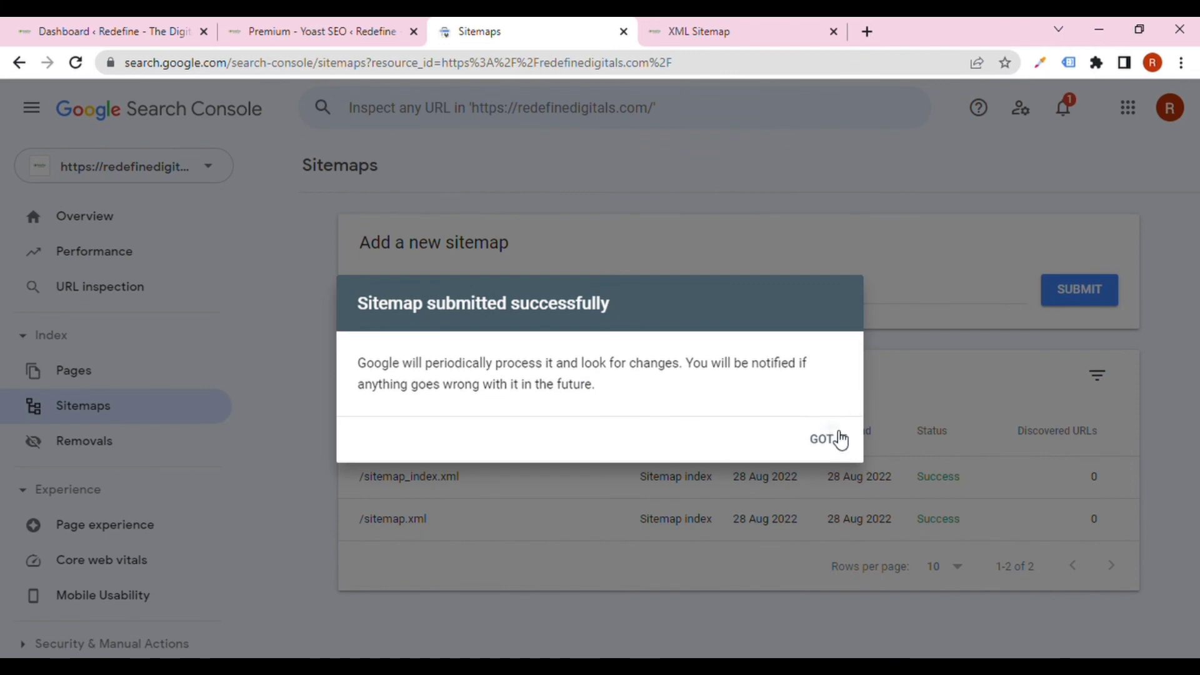
pyautogui.click(836, 438)
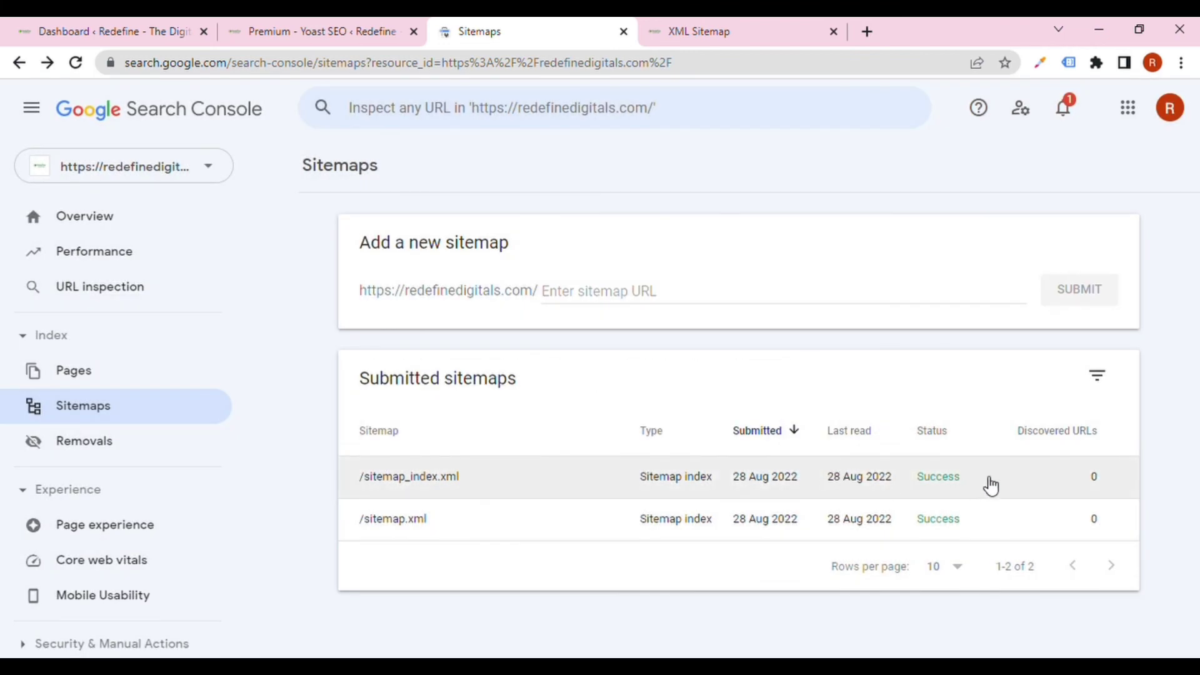
# Step: Examine the details of the submitted sitemap_index.xml, and open post-sitemap.xml and page-sitemap.xml from the XML Sitemap page in separate tabs
pyautogui.moveTo(965, 482); pyautogui.dragTo(913, 485)
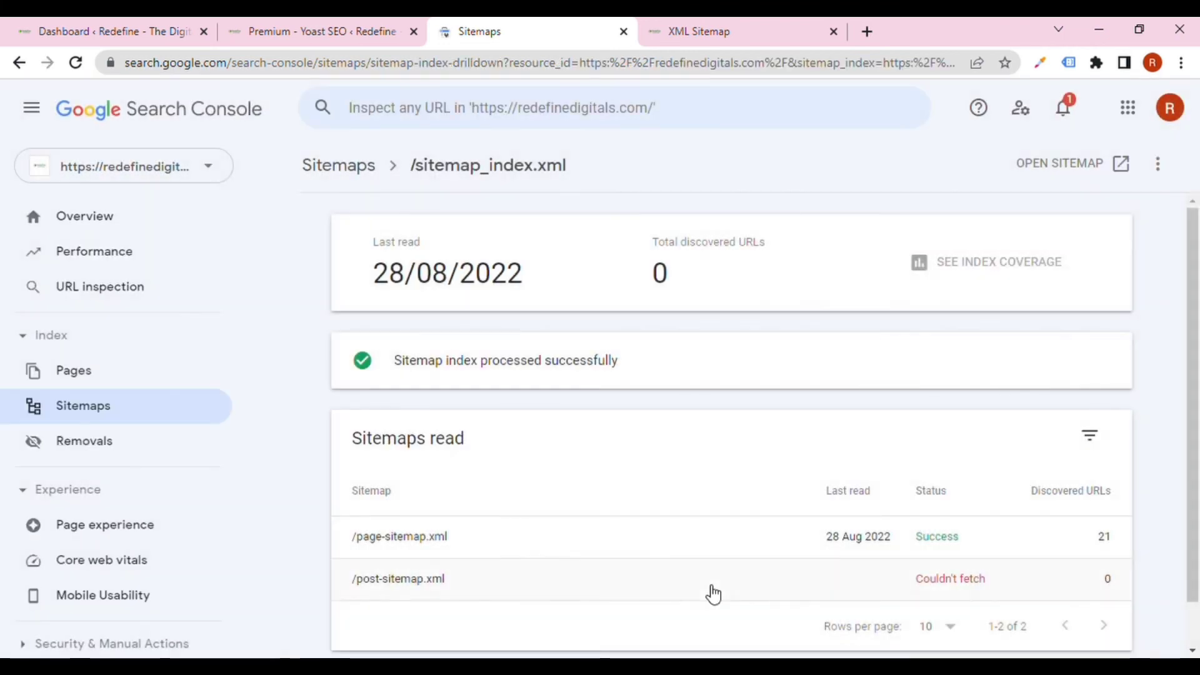
pyautogui.click(350, 165)
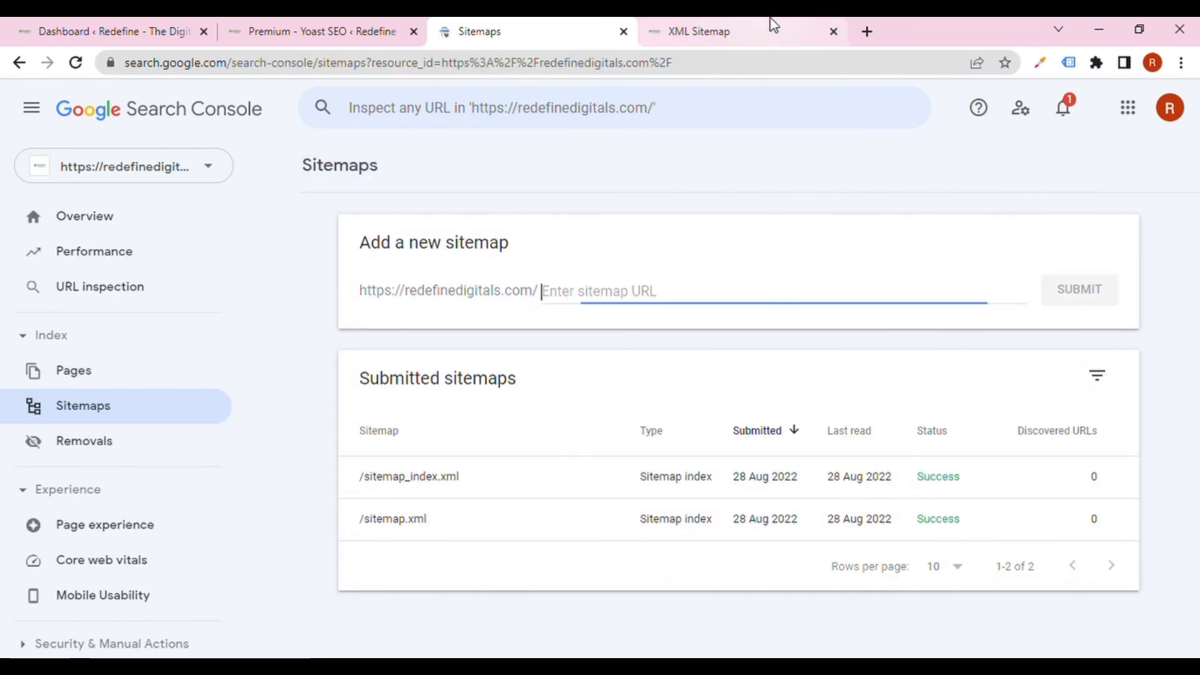
pyautogui.click(771, 25)
pyautogui.keyDown('ctrl'); pyautogui.click(348, 227); pyautogui.keyUp('ctrl')
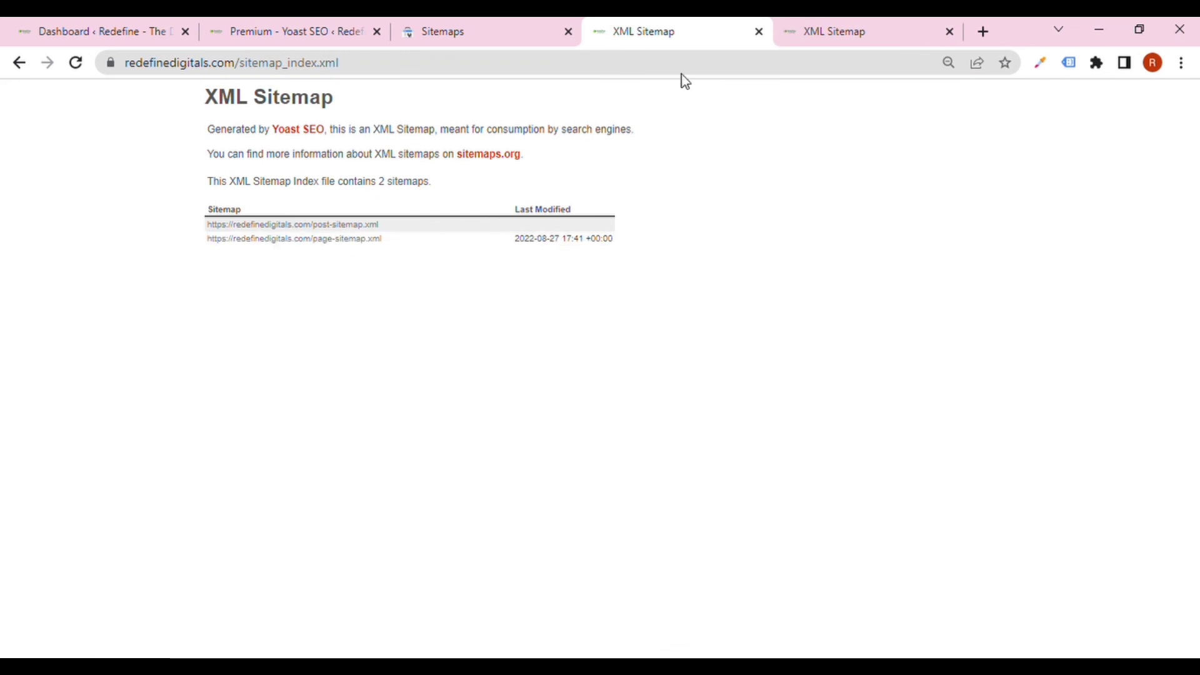
pyautogui.keyDown('ctrl'); pyautogui.click(384, 238); pyautogui.keyUp('ctrl')
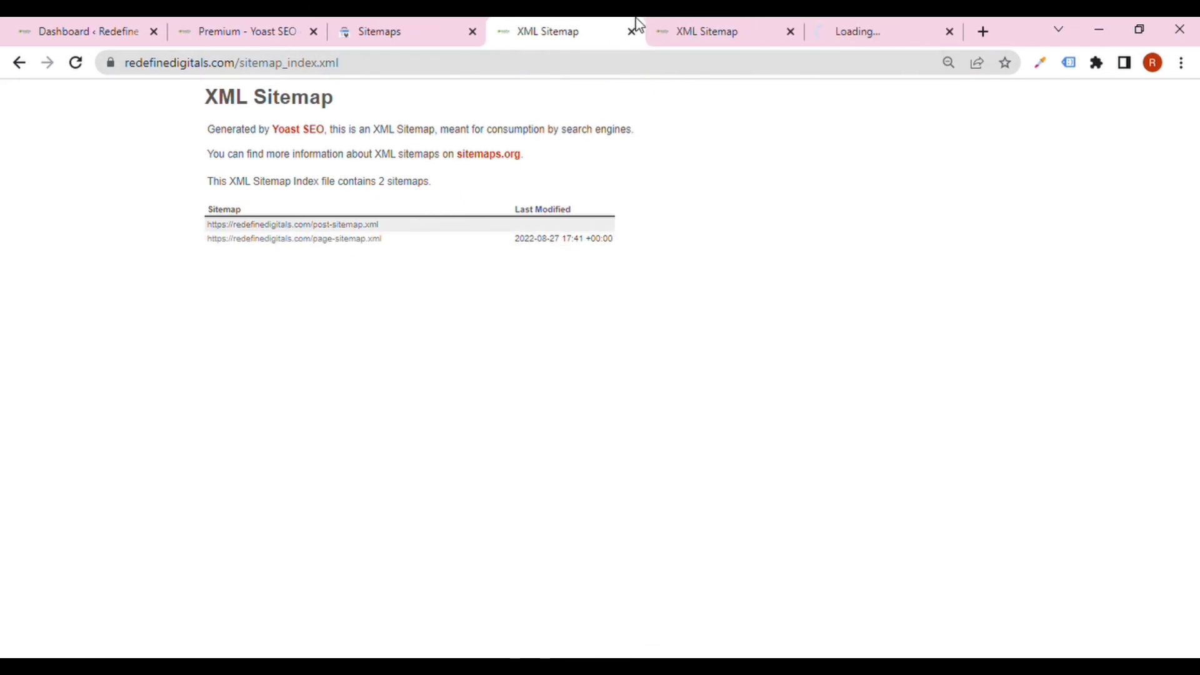
# Step: Copy the file name post-sitemap.xml from its page address and enter it as a new sitemap in Search Console without submitting
pyautogui.click(653, 31)
pyautogui.click(647, 60)
pyautogui.click(598, 73)
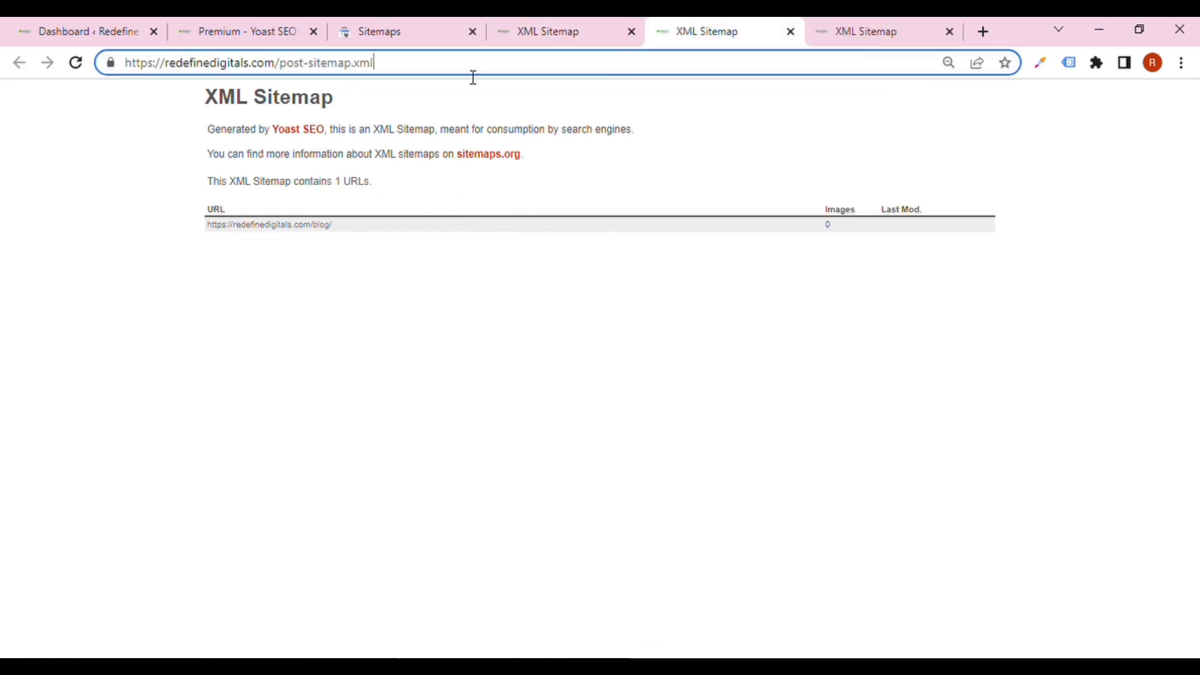
pyautogui.moveTo(471, 77); pyautogui.dragTo(292, 83)
pyautogui.hotkey('ctrl', 'c')
pyautogui.click(542, 22)
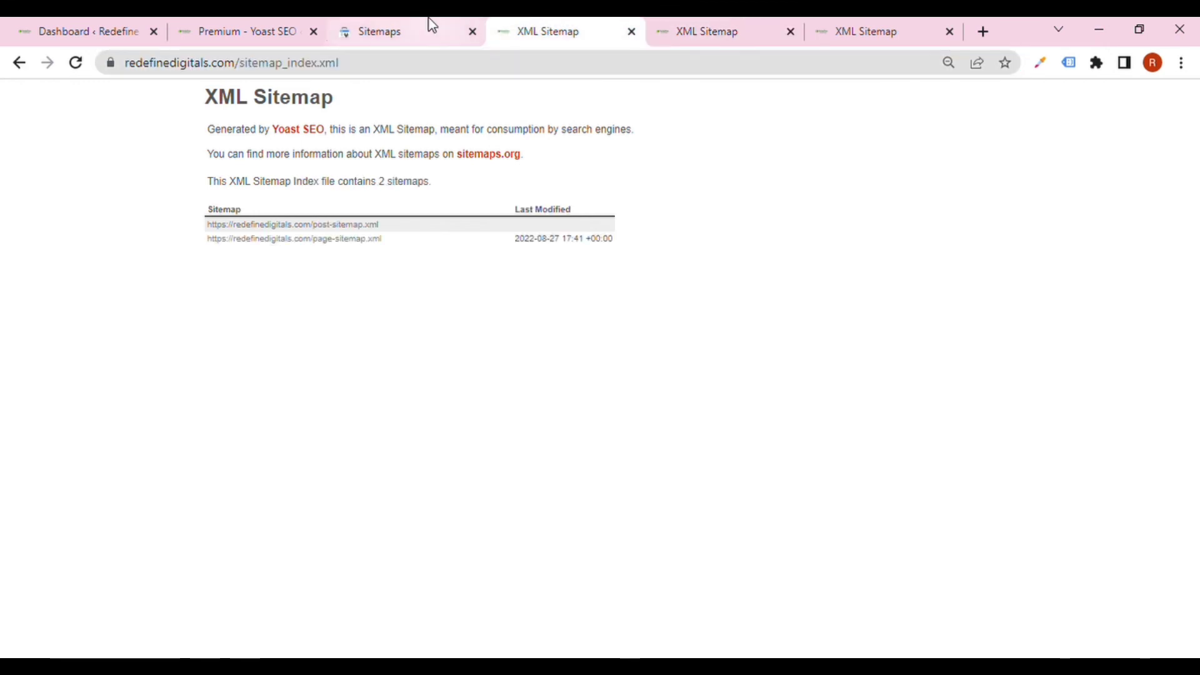
pyautogui.click(428, 21)
pyautogui.hotkey('ctrl', 'v')
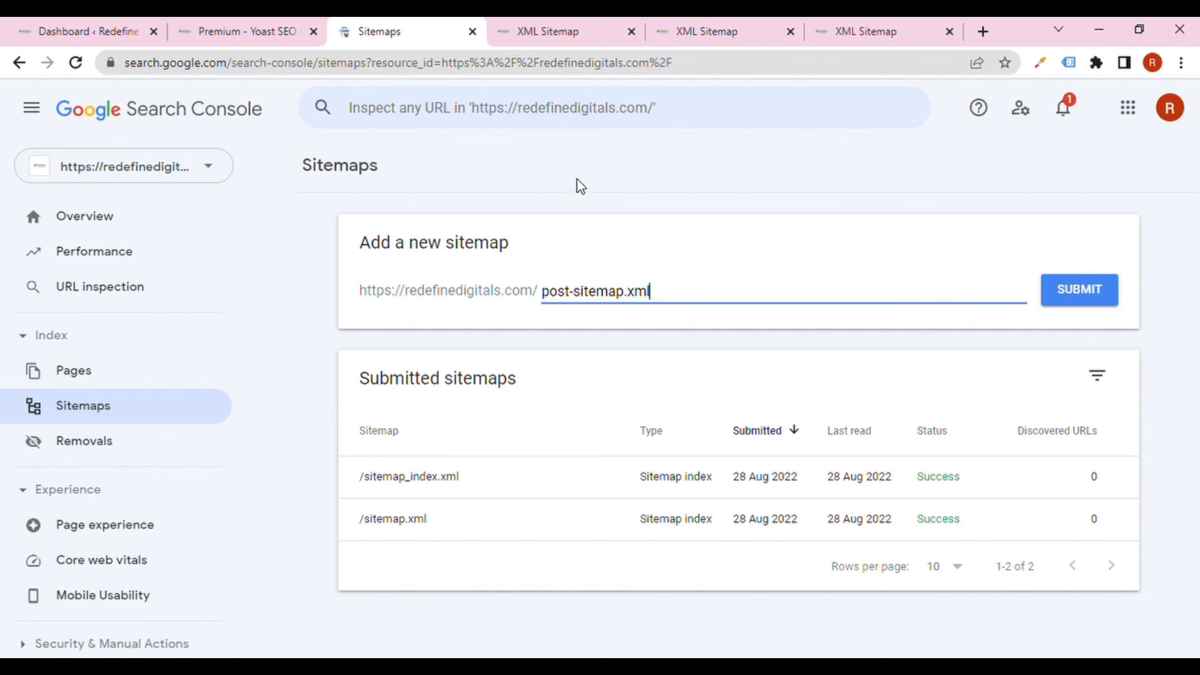
# Step: Close the three open XML Sitemap pages
pyautogui.click(631, 32)
pyautogui.click(631, 36)
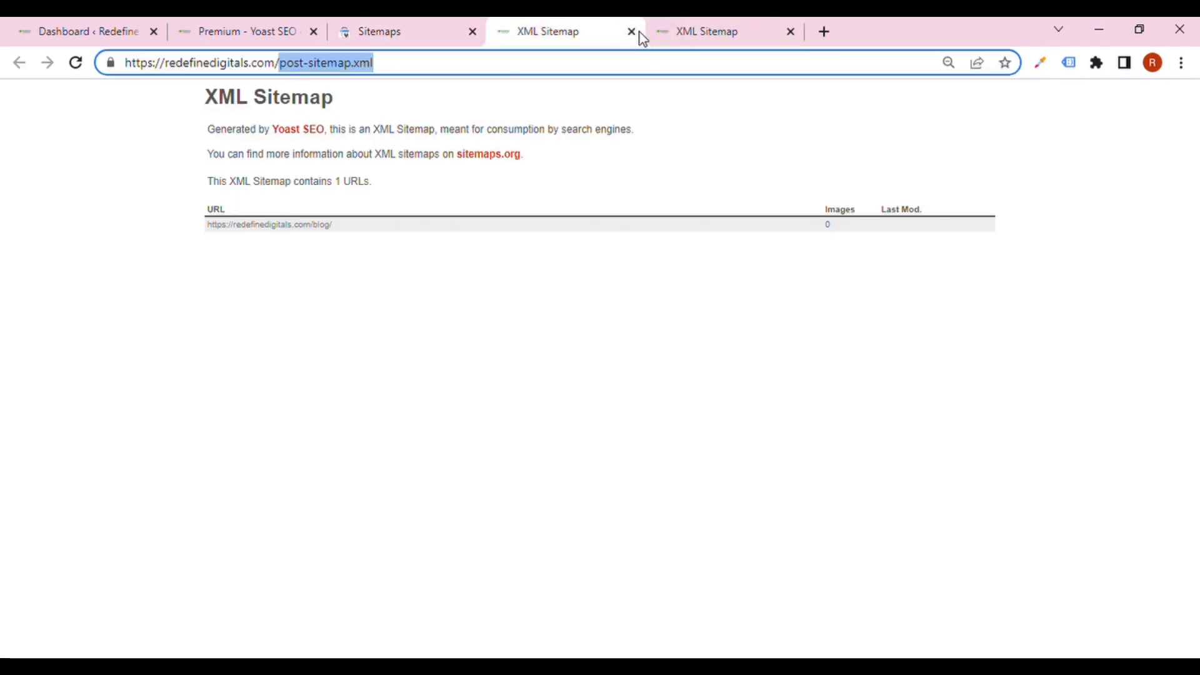
pyautogui.click(636, 32)
pyautogui.click(637, 32)
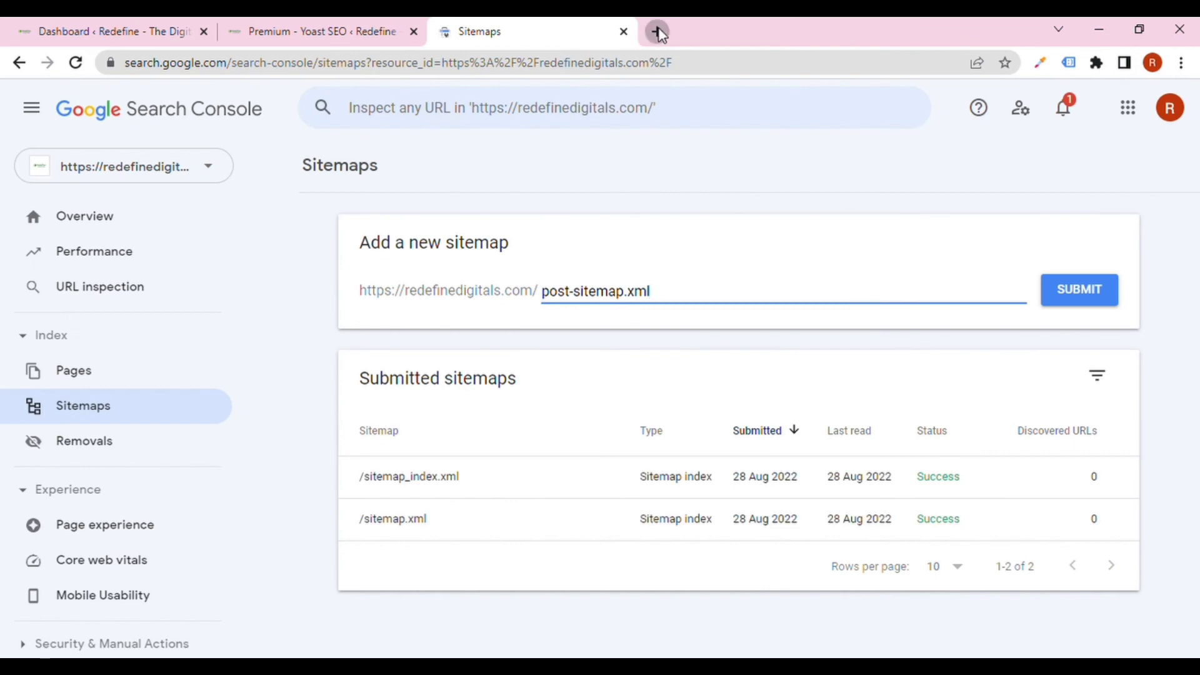
# Step: Search Google for "bing webmaster login" in a new tab, open the Webmaster Tools - Bing result and sign in
pyautogui.click(657, 31)
pyautogui.write('bin')
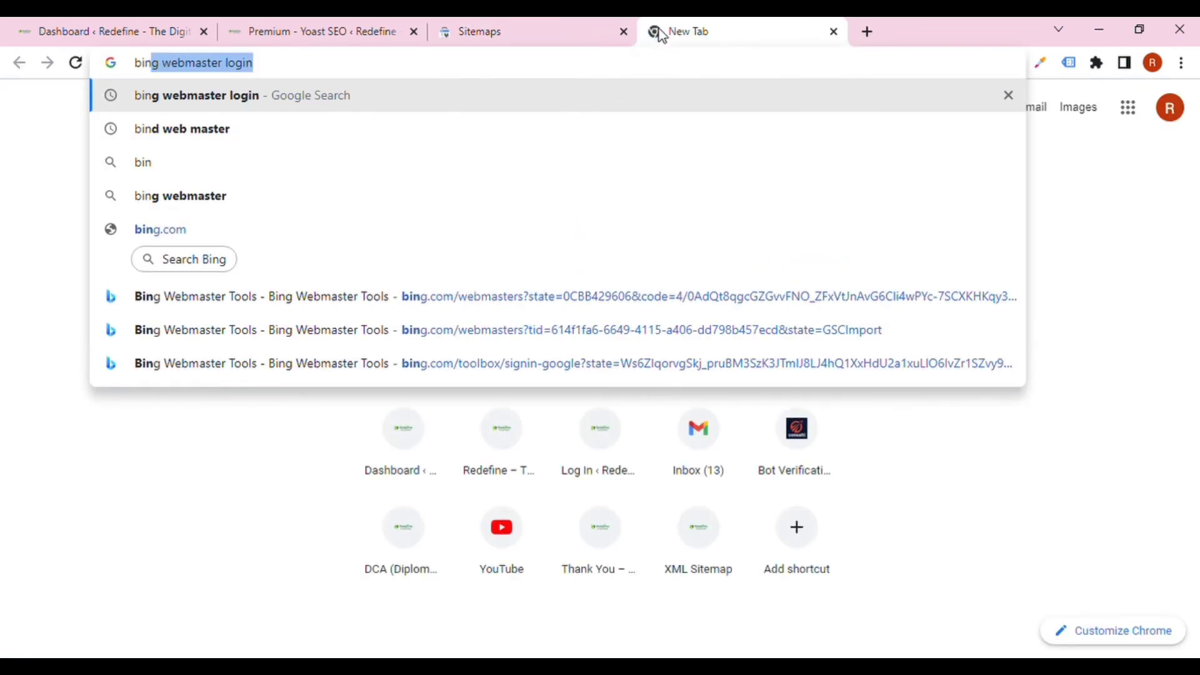
pyautogui.press('Return')
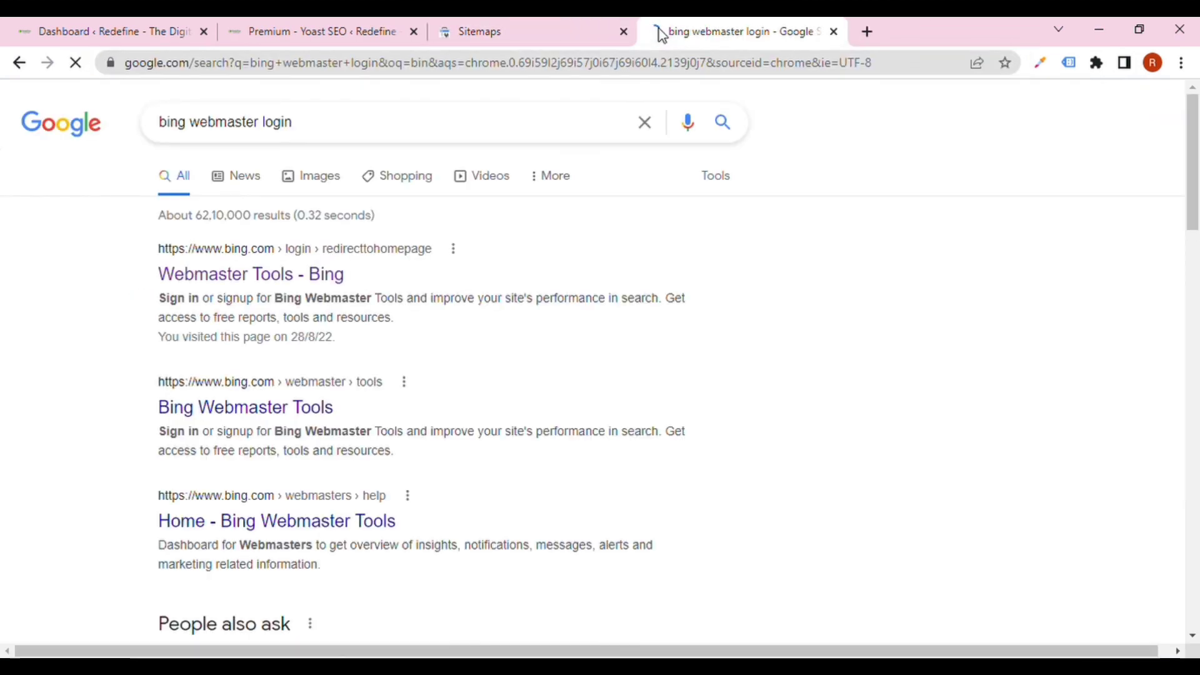
pyautogui.click(312, 283)
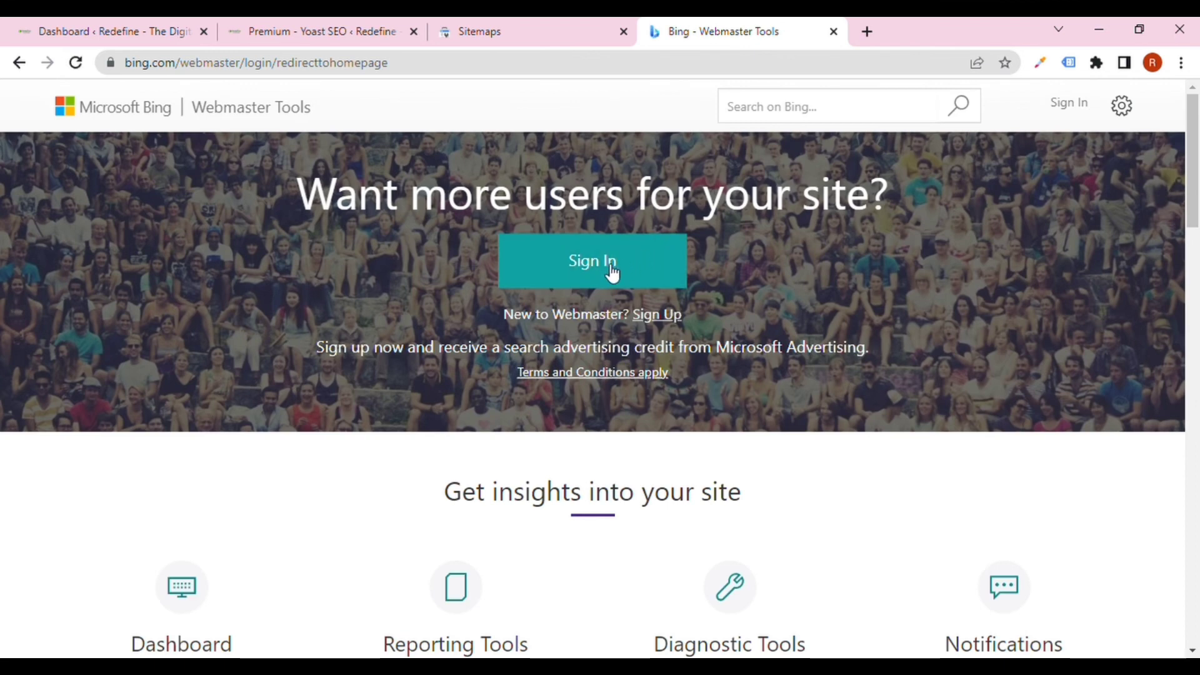
pyautogui.click(610, 262)
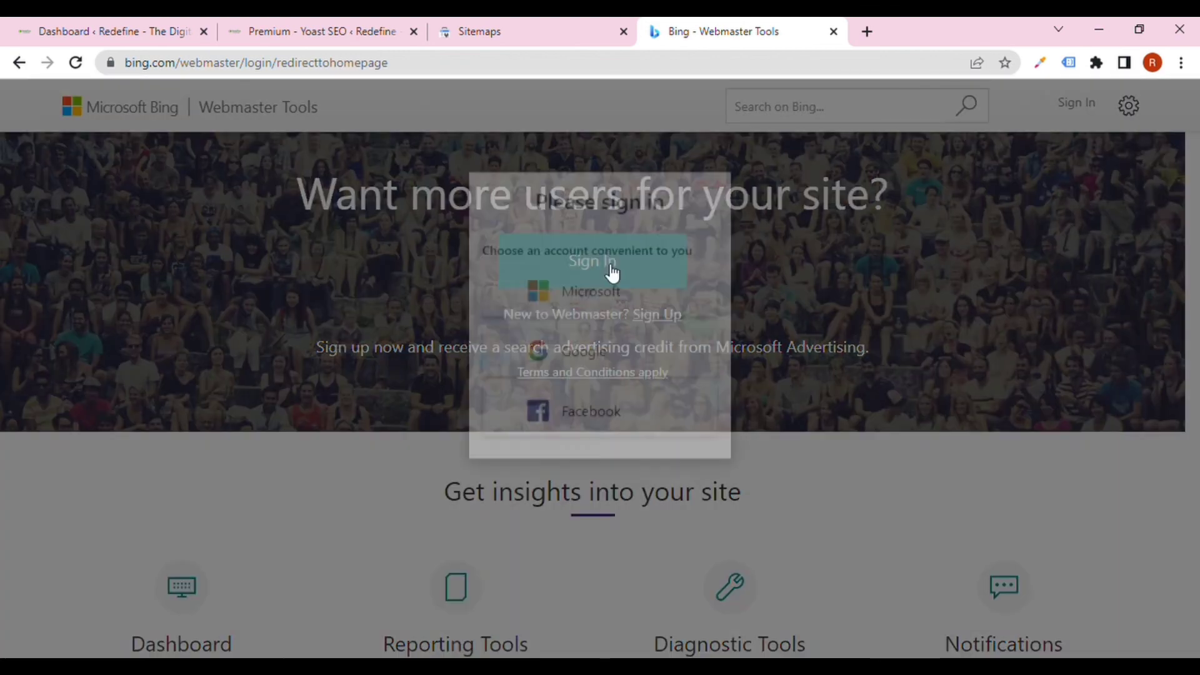
pyautogui.click(600, 409)
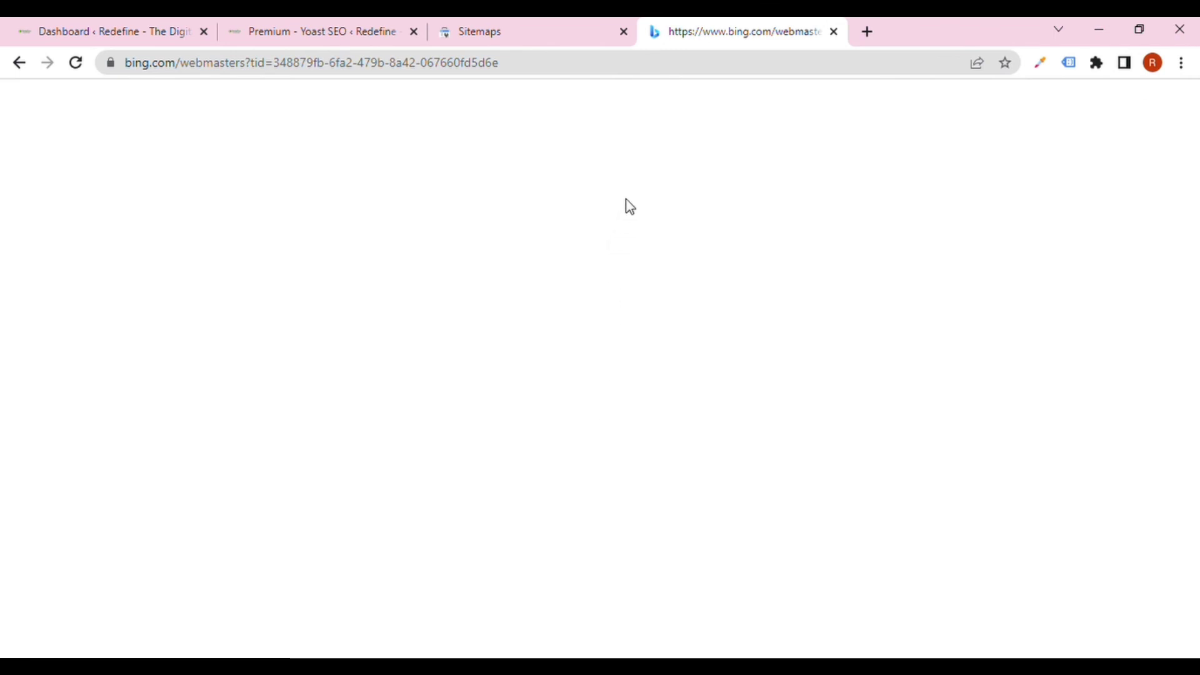
pyautogui.click(589, 69)
pyautogui.moveTo(589, 68); pyautogui.dragTo(361, 72)
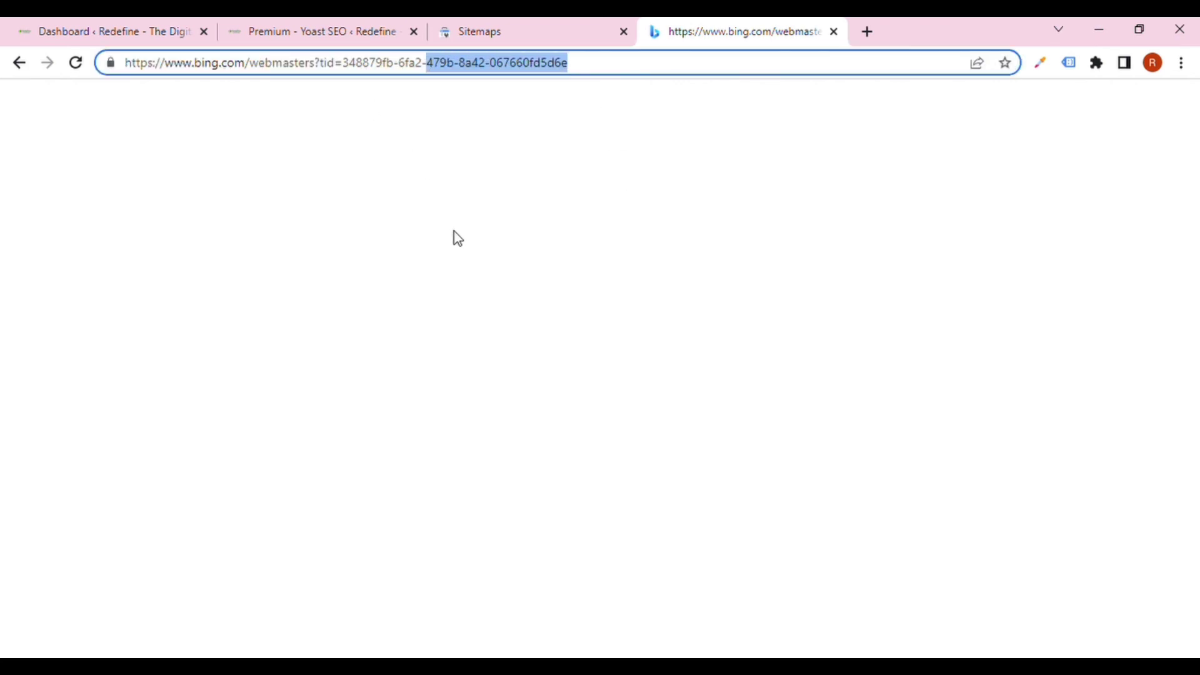
# Step: Load redefinedigitals.com/sitemap.xml in a new tab and copy the full address of the sitemap index page
pyautogui.click(864, 31)
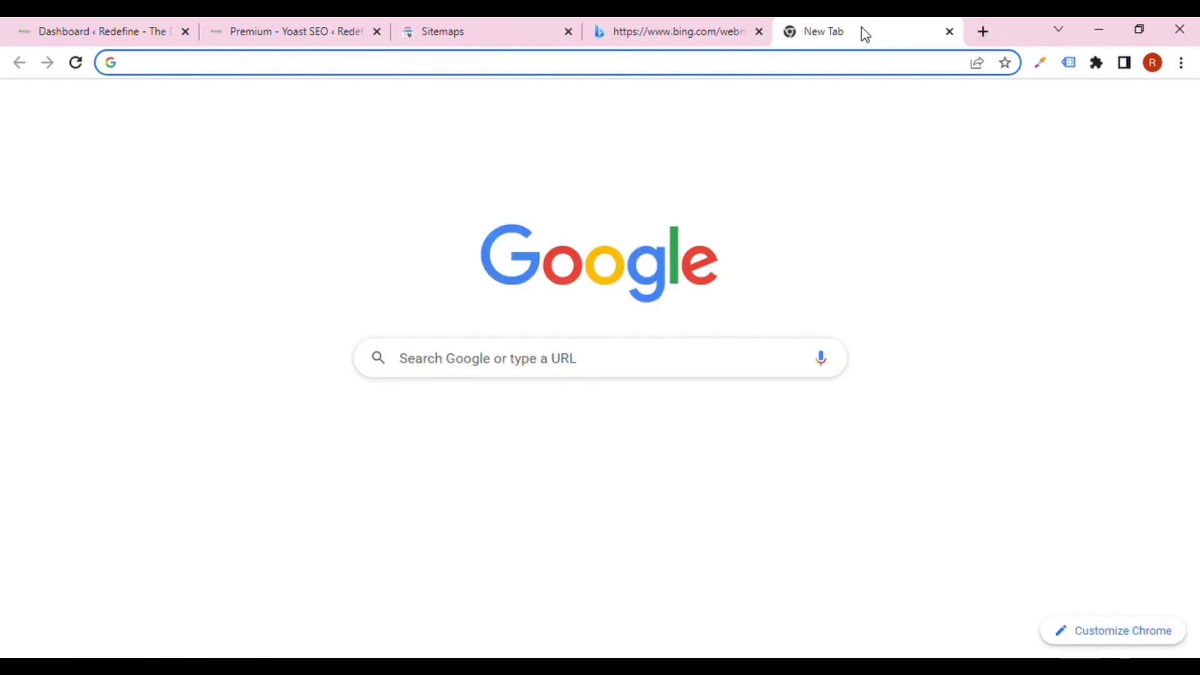
pyautogui.write('si')
pyautogui.press('BackSpace')
pyautogui.press('BackSpace')
pyautogui.press('BackSpace')
pyautogui.write('s')
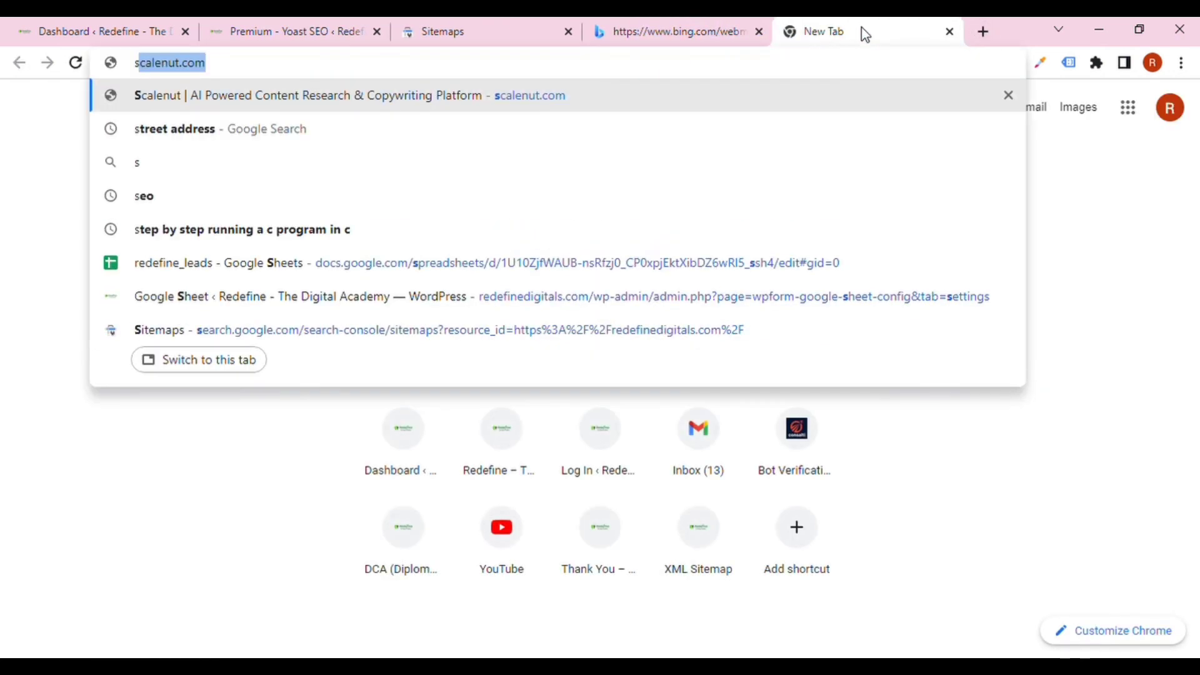
pyautogui.press('BackSpace')
pyautogui.press('BackSpace')
pyautogui.write('red')
pyautogui.press('Right')
pyautogui.write('/si')
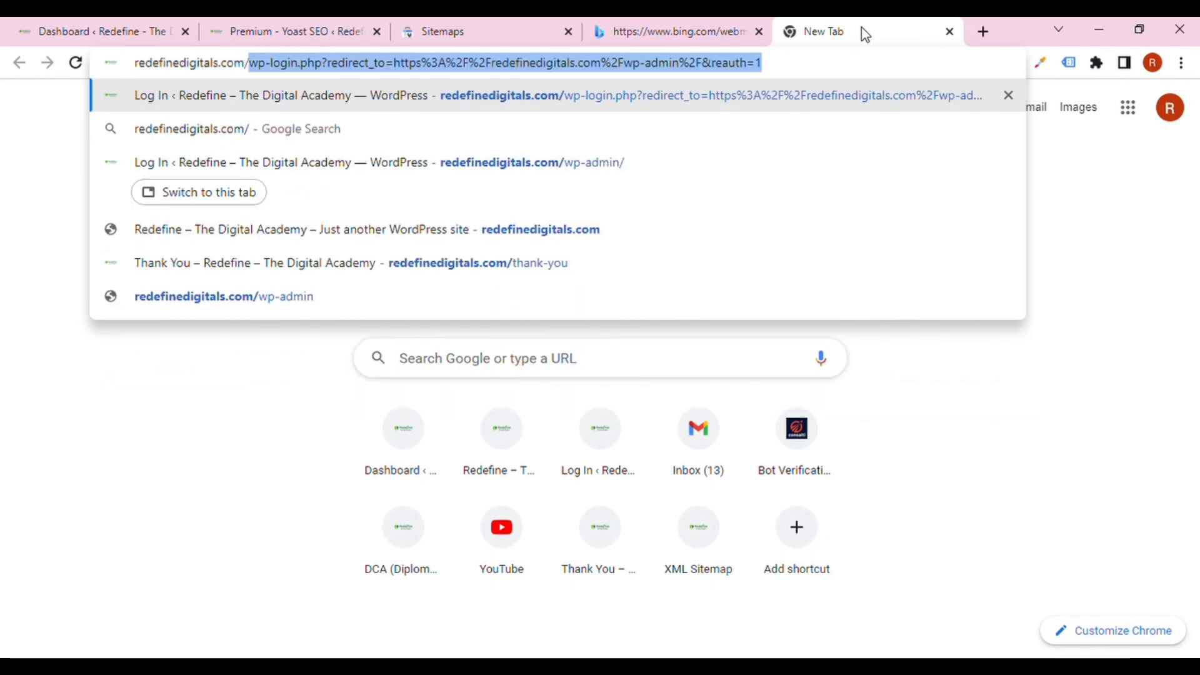
pyautogui.press('Return')
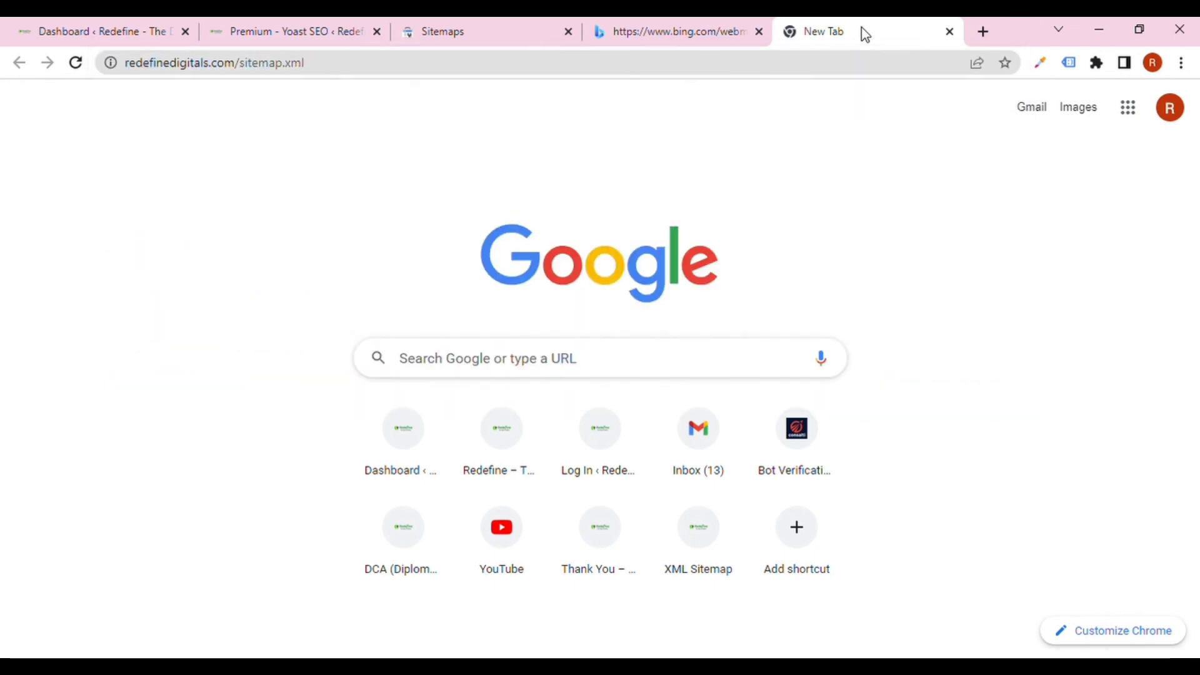
pyautogui.click(733, 68)
pyautogui.click(733, 67)
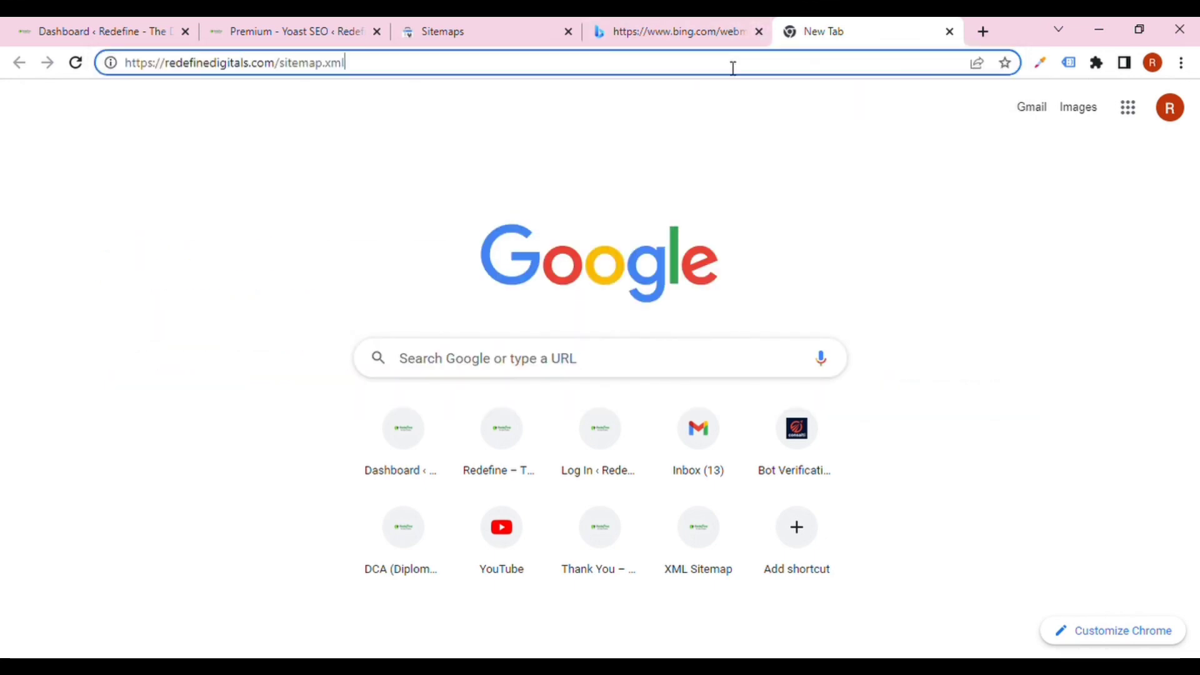
pyautogui.press('Return')
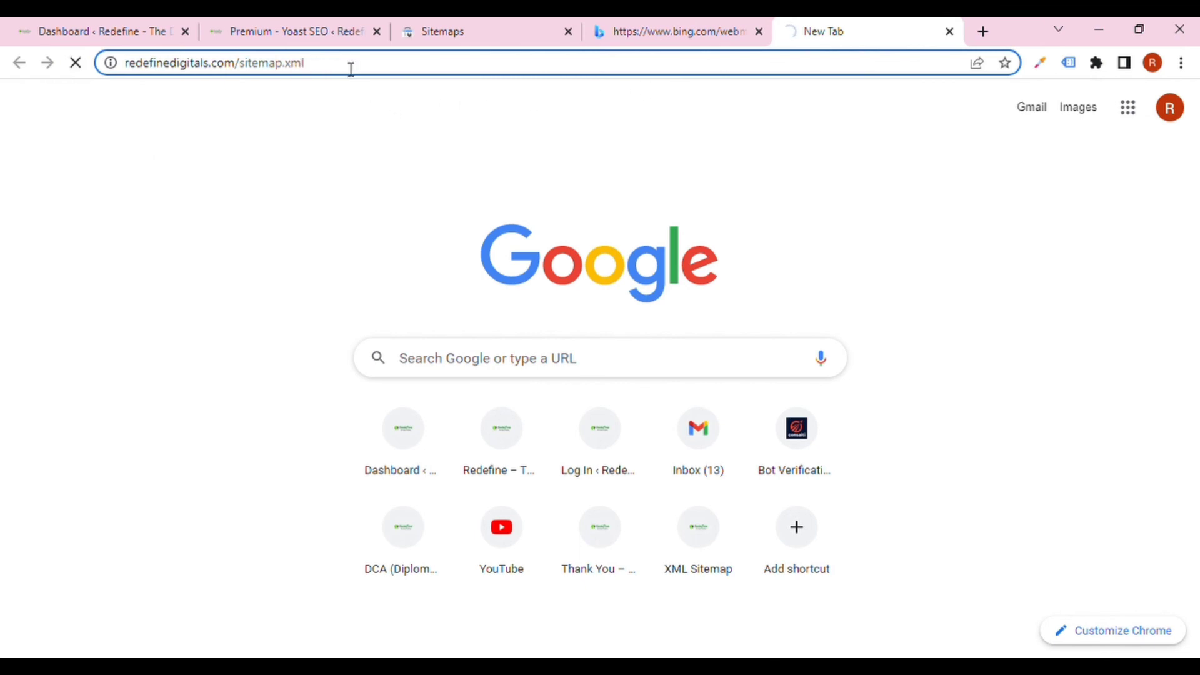
pyautogui.moveTo(348, 67); pyautogui.dragTo(44, 72)
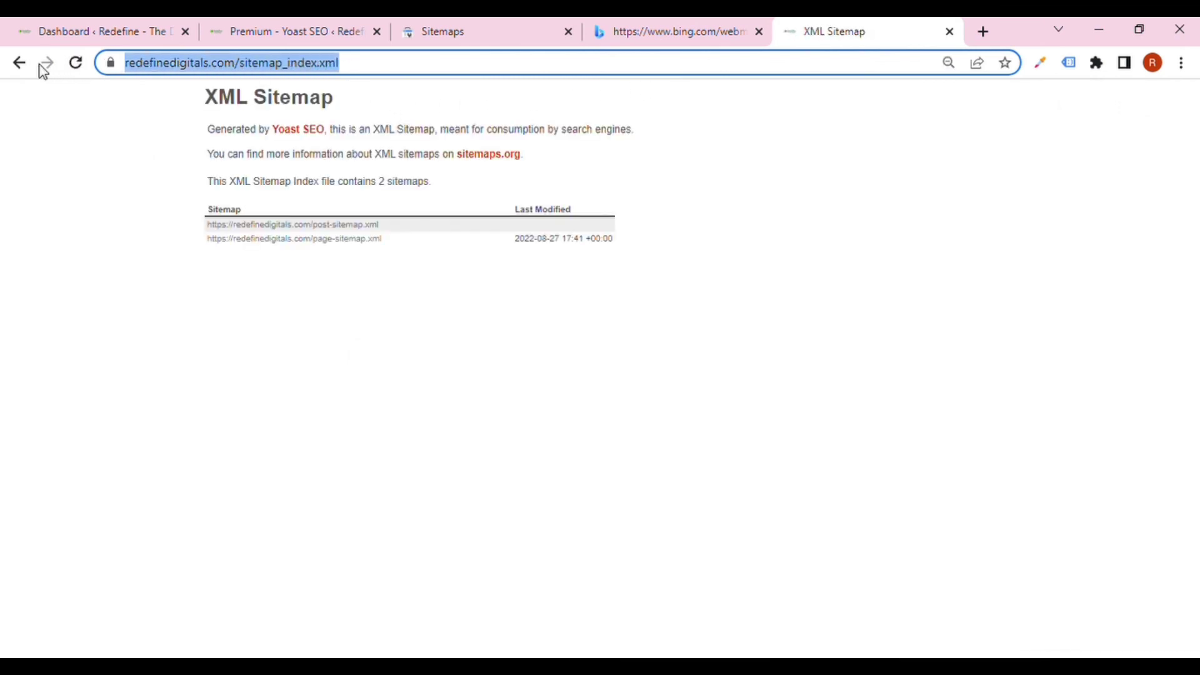
# Step: Switch back to Bing Webmaster Tools, reload its blank page and open the Sitemaps section for redefinedigitals.com
pyautogui.click(666, 30)
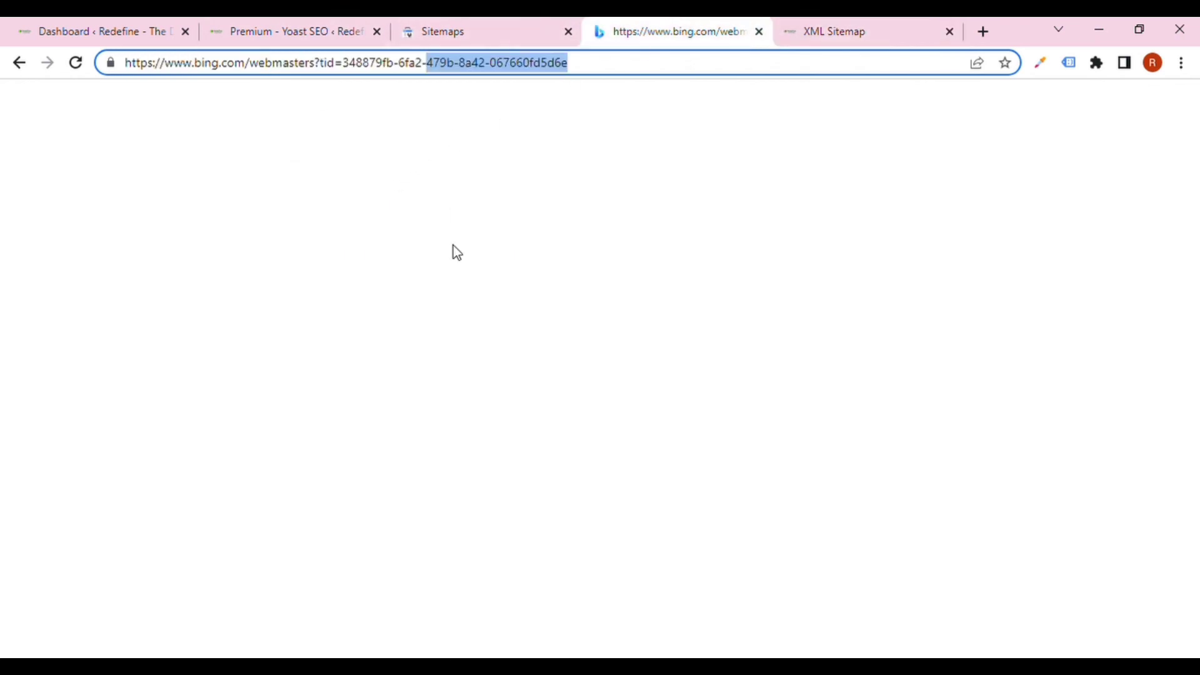
pyautogui.press('Return')
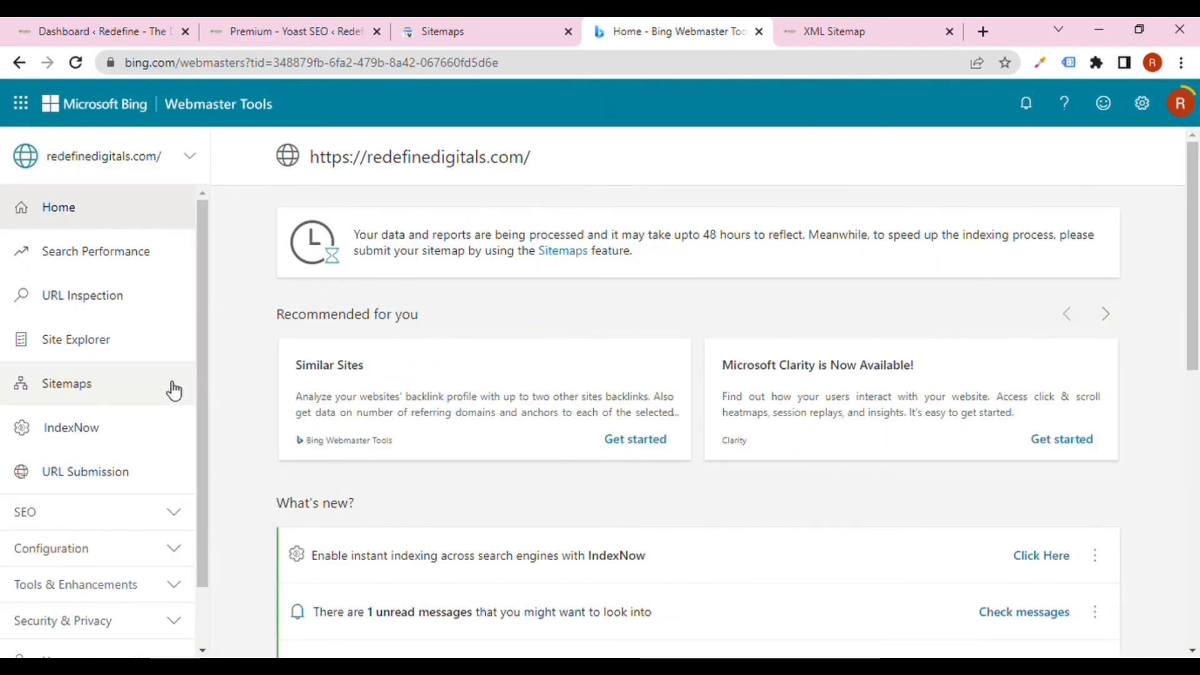
pyautogui.click(112, 403)
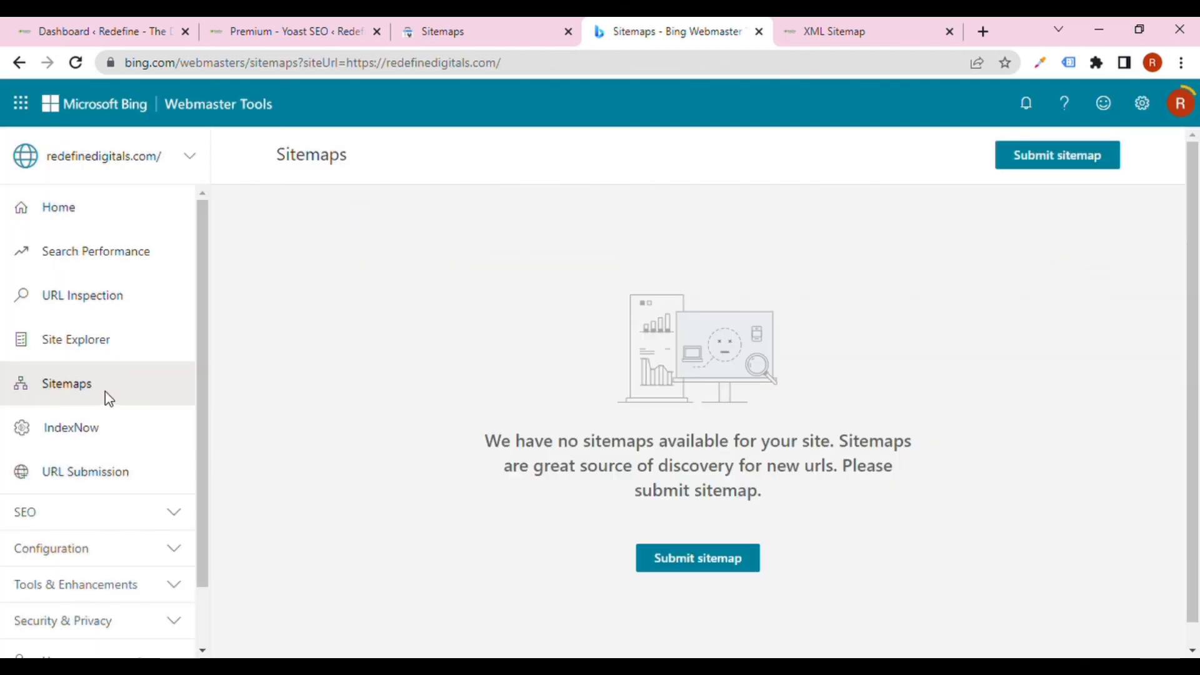
pyautogui.click(668, 560)
pyautogui.click(574, 354)
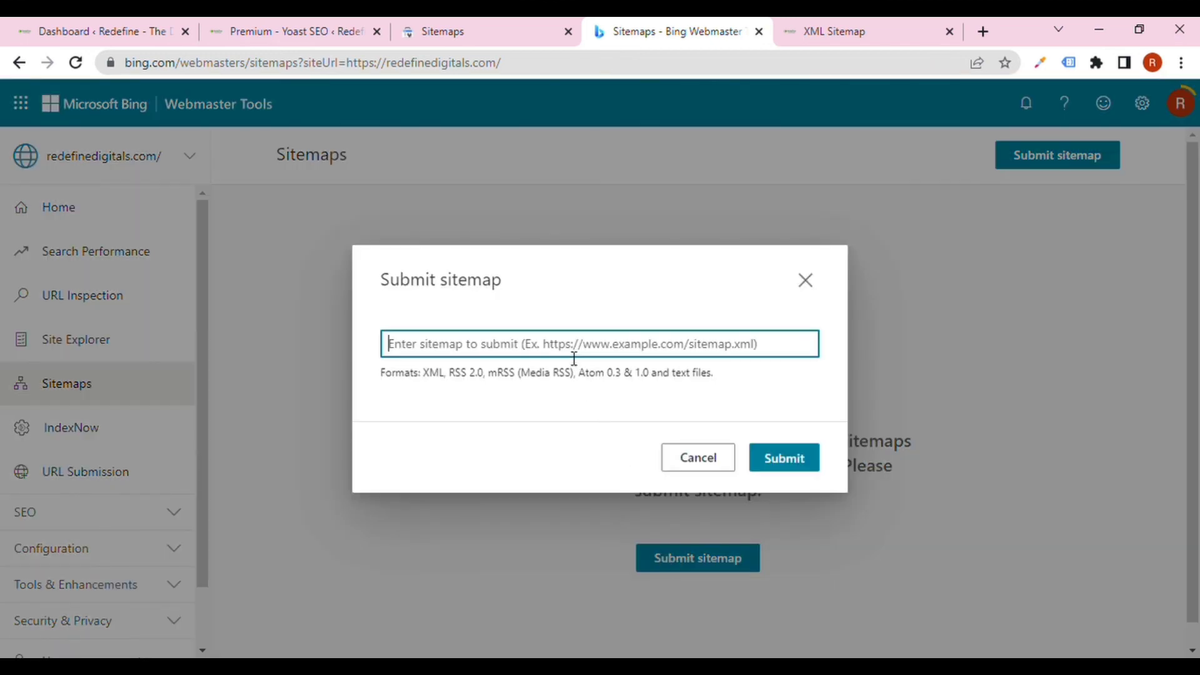
pyautogui.write('https://redefinedigitals.com/sitemap_index.xml')
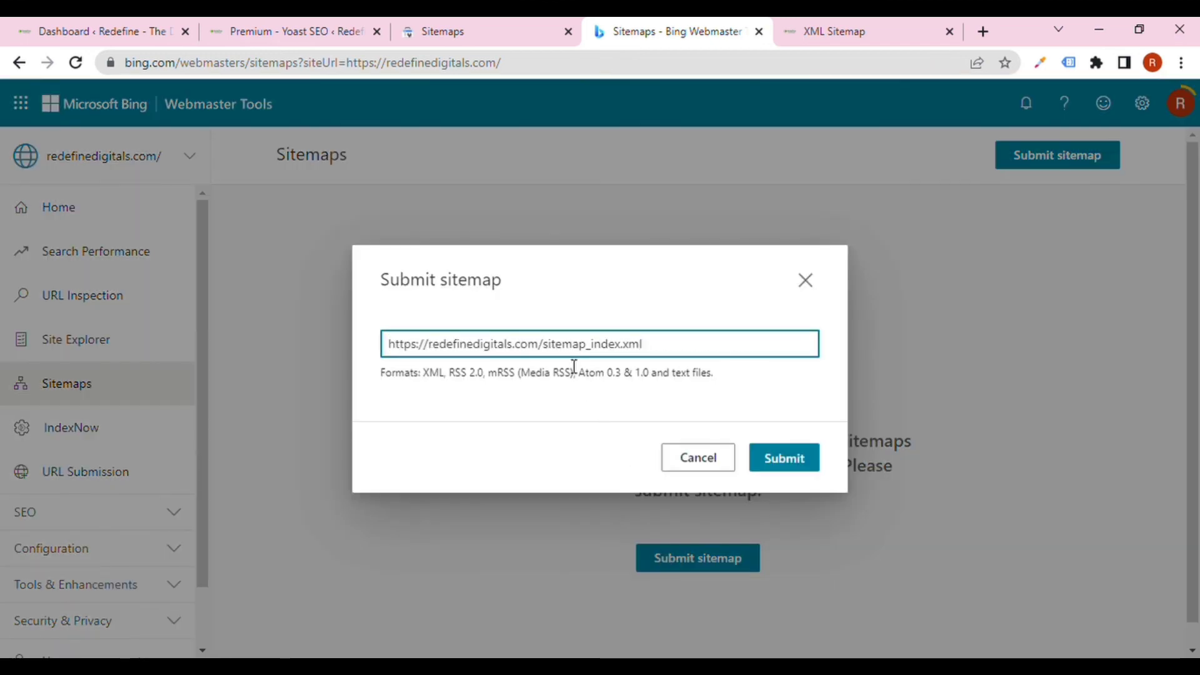
pyautogui.moveTo(659, 348); pyautogui.dragTo(553, 353)
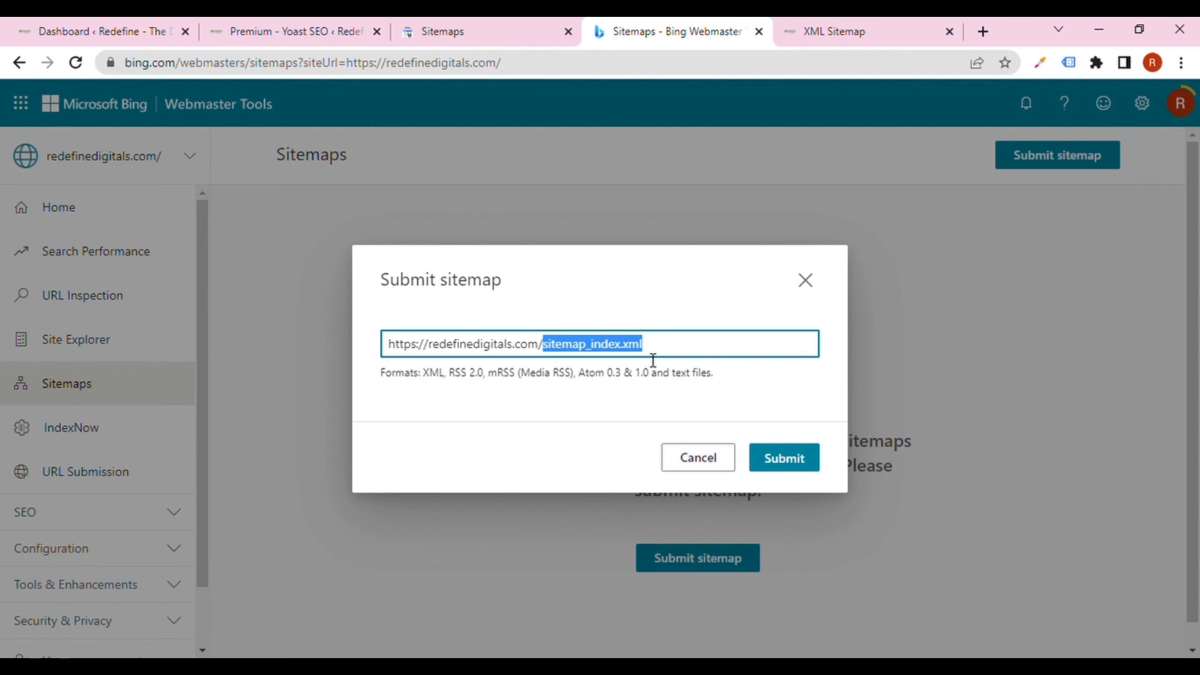
pyautogui.click(774, 463)
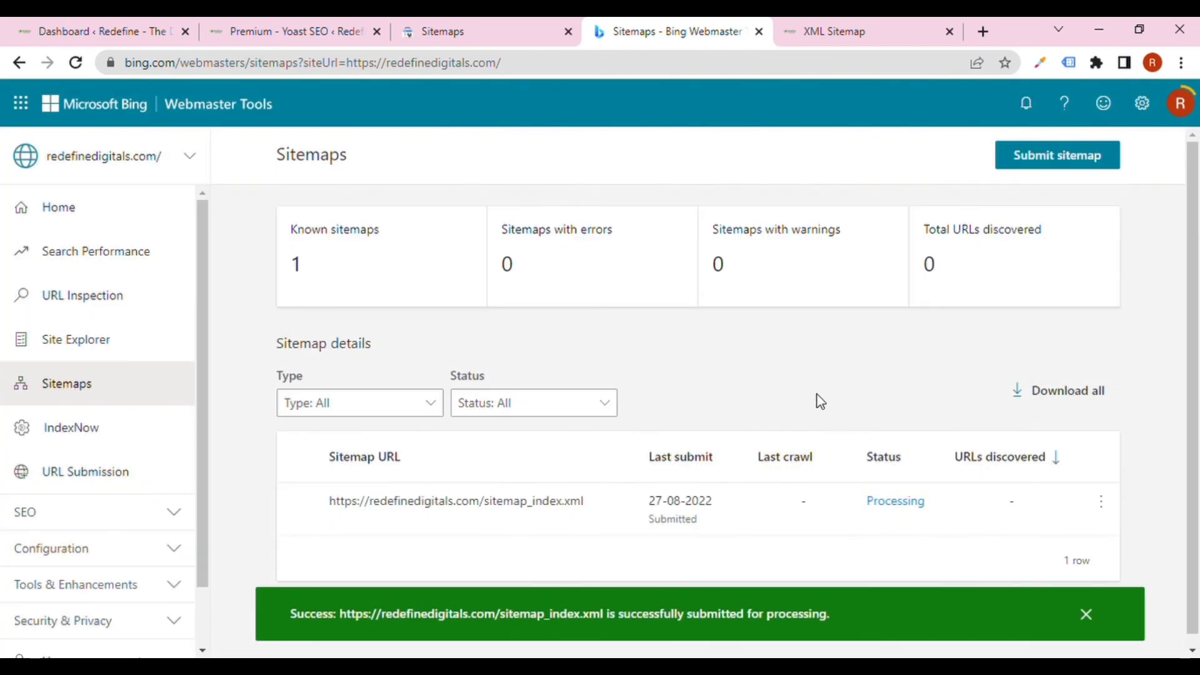
pyautogui.moveTo(838, 620); pyautogui.dragTo(732, 609)
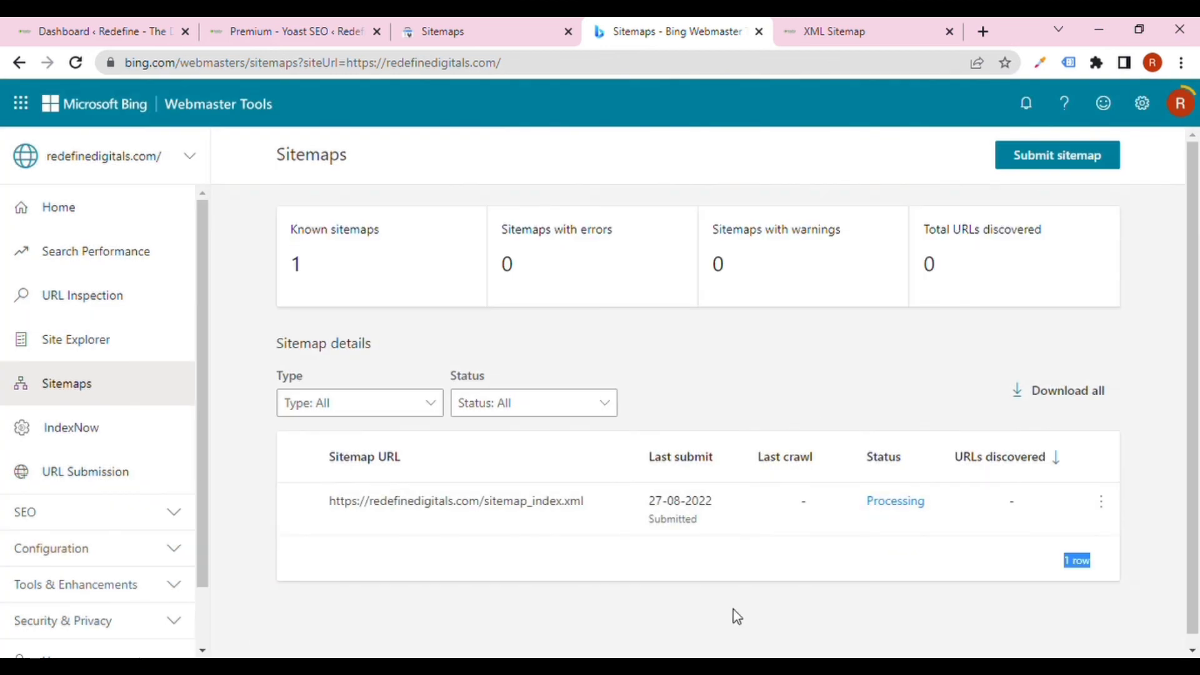